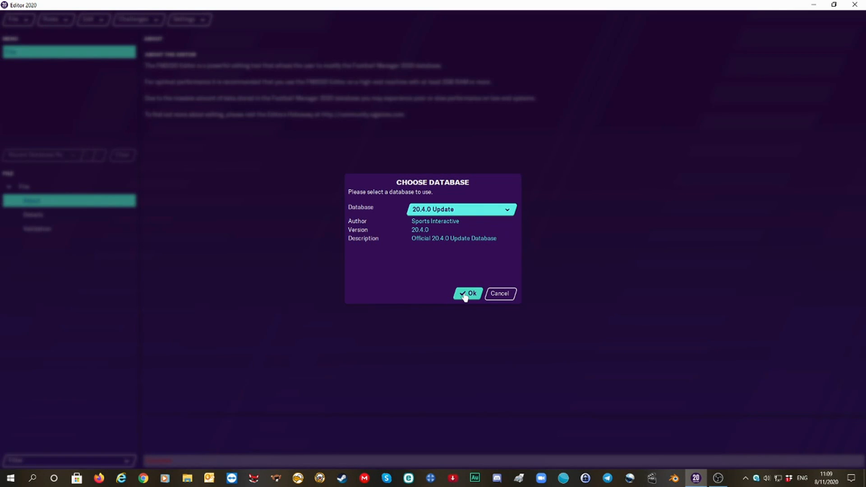
Step: Use the 20.4.0 Update database and load the local file Scottish Clubs in England League System 3
click(467, 296)
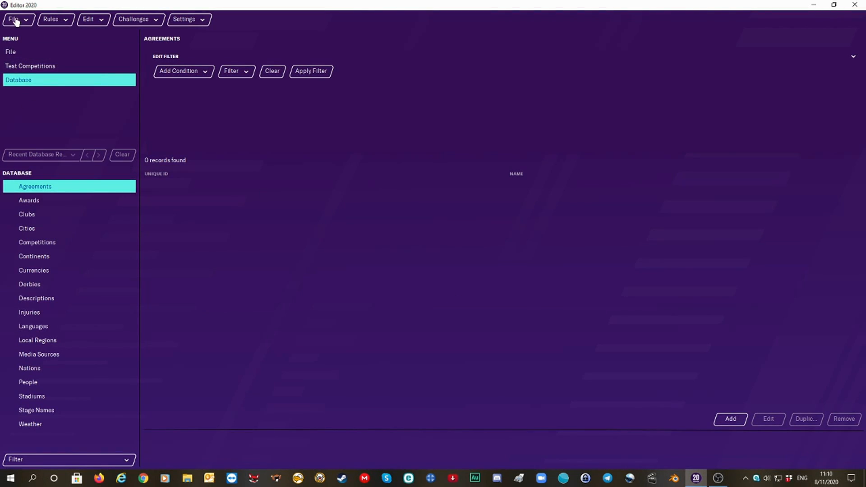
click(15, 20)
click(28, 74)
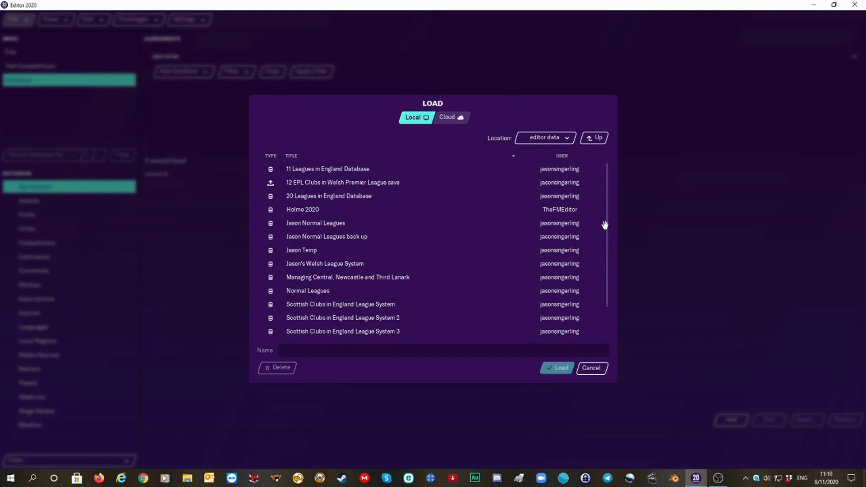
scroll(598, 296, down, 3)
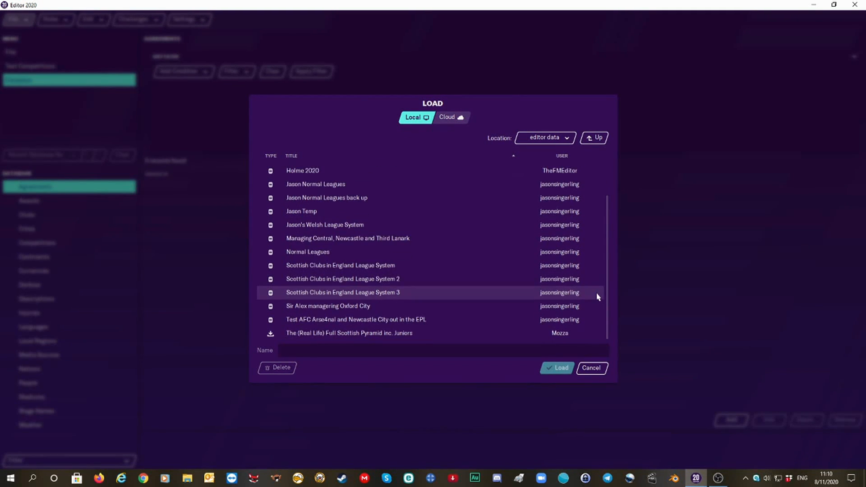
click(402, 294)
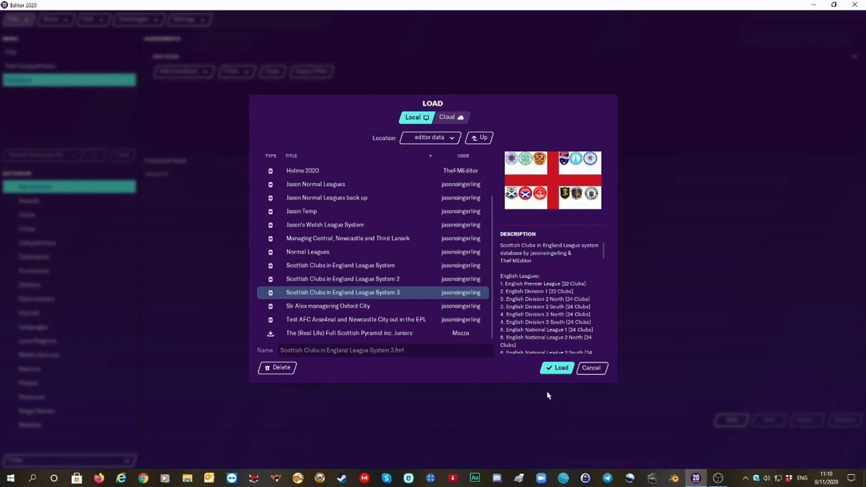
click(553, 370)
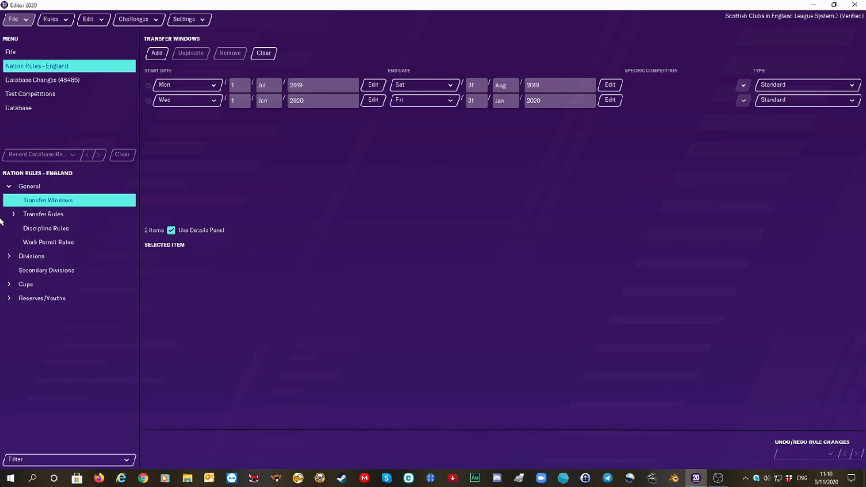
Step: Review the general rules of the English Premier League division in the England nation rules
click(7, 256)
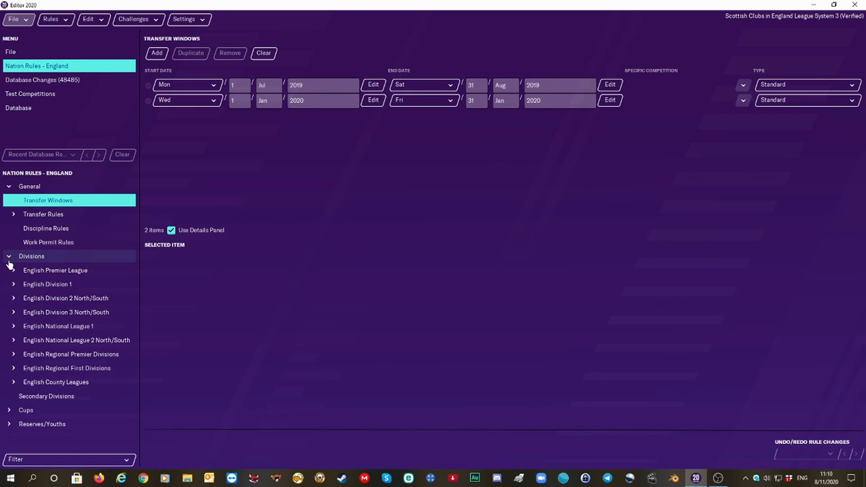
click(13, 271)
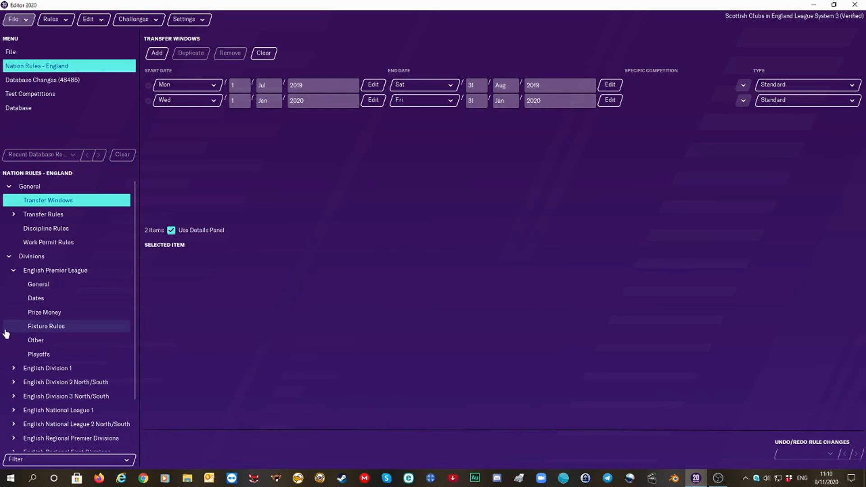
click(23, 288)
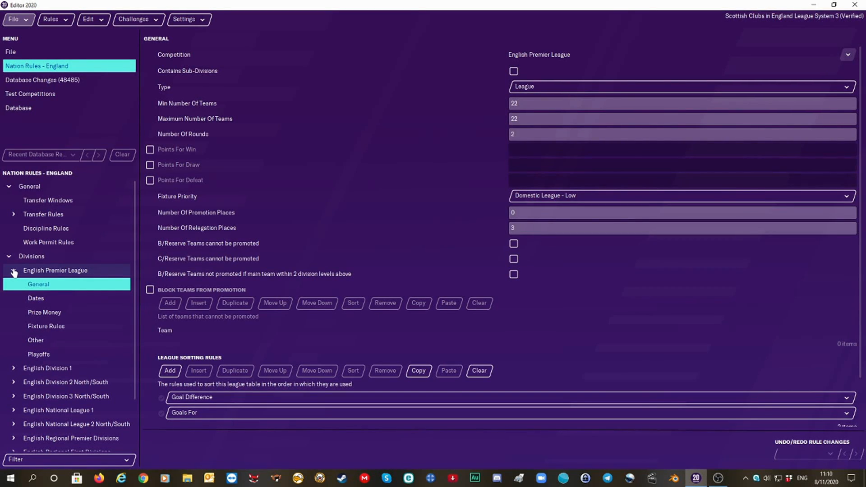
click(14, 272)
Step: Review the general rules and promotion playoff rules of English Division 1
click(14, 284)
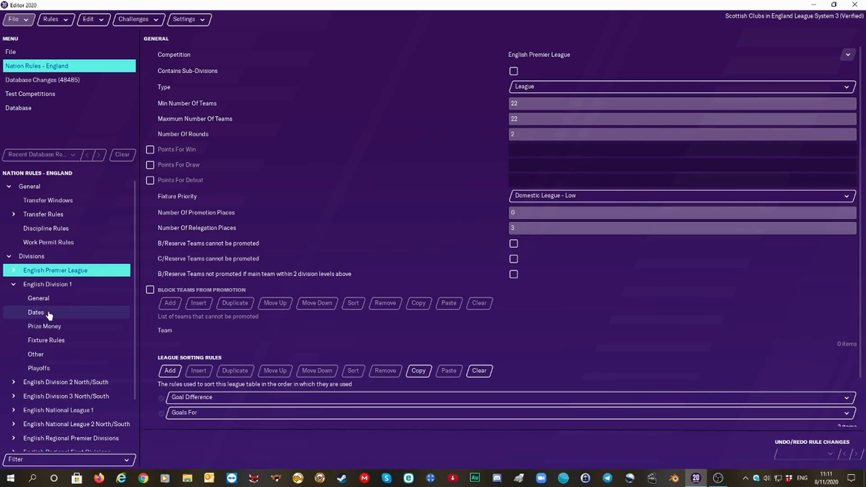
click(45, 300)
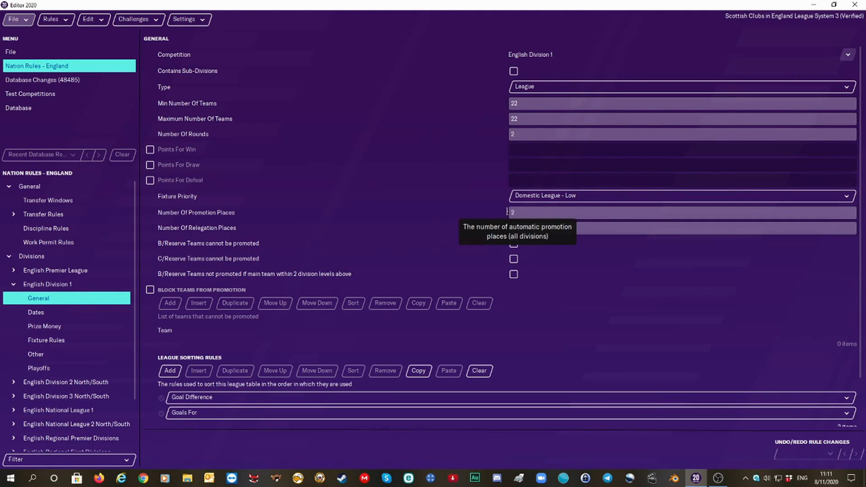
click(41, 369)
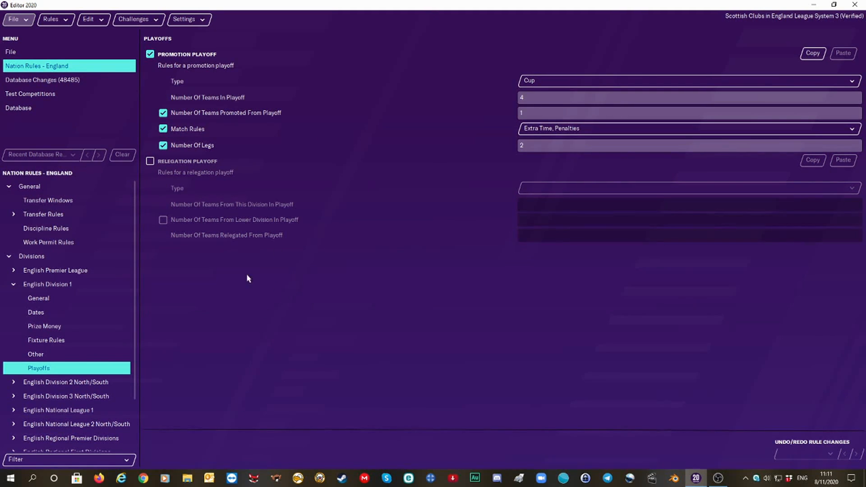
click(14, 284)
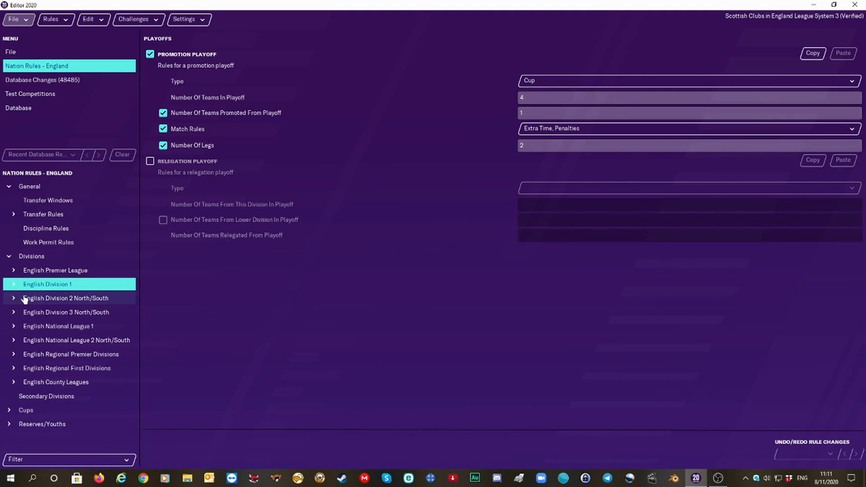
Step: Compare the general promotion and relegation places of English Division 2 North/South with its playoff rules
click(16, 299)
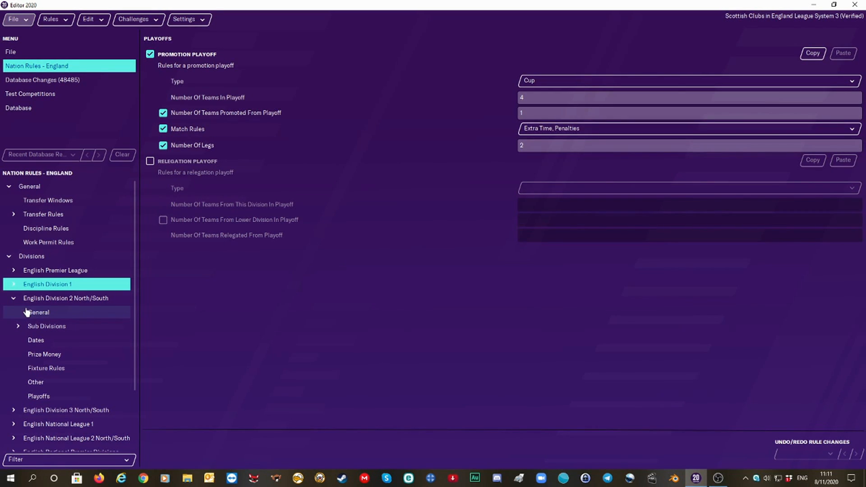
click(27, 312)
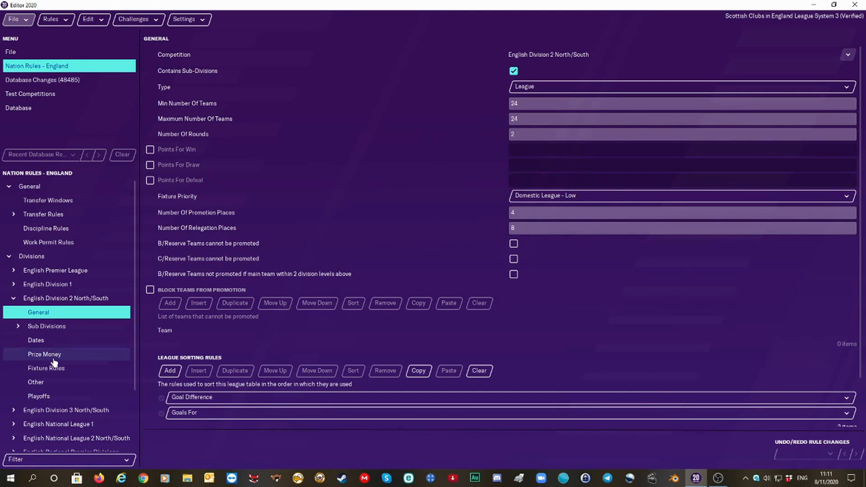
click(39, 396)
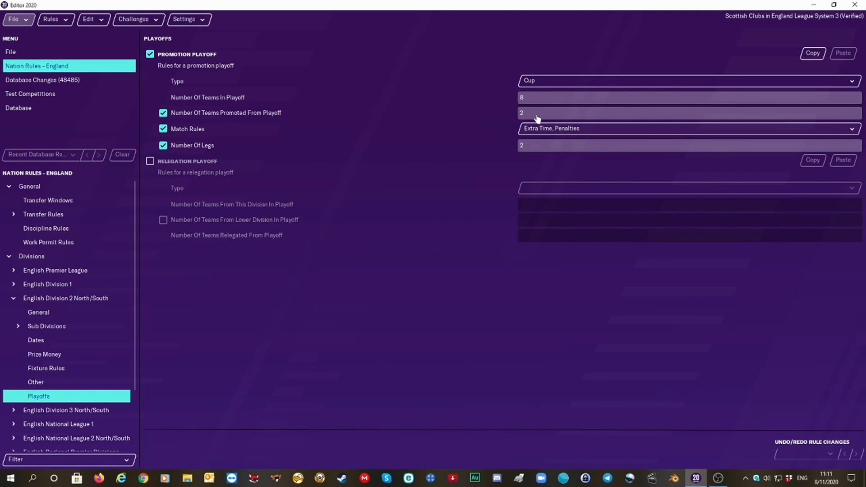
click(32, 316)
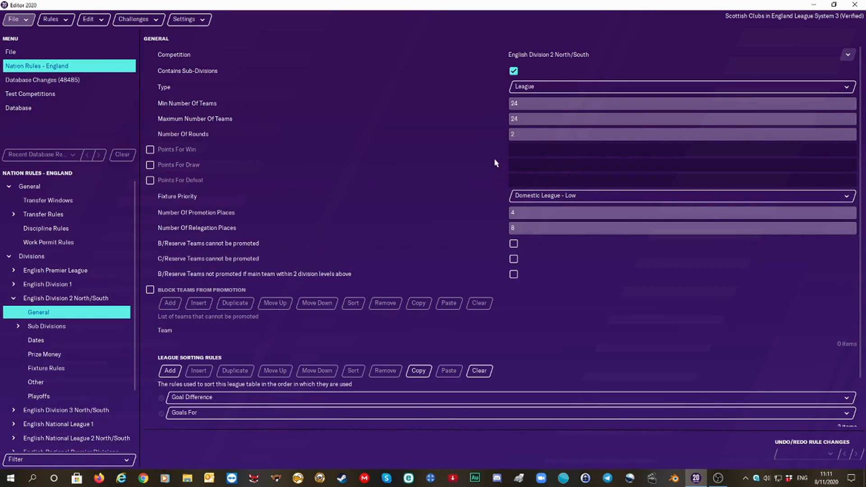
click(38, 395)
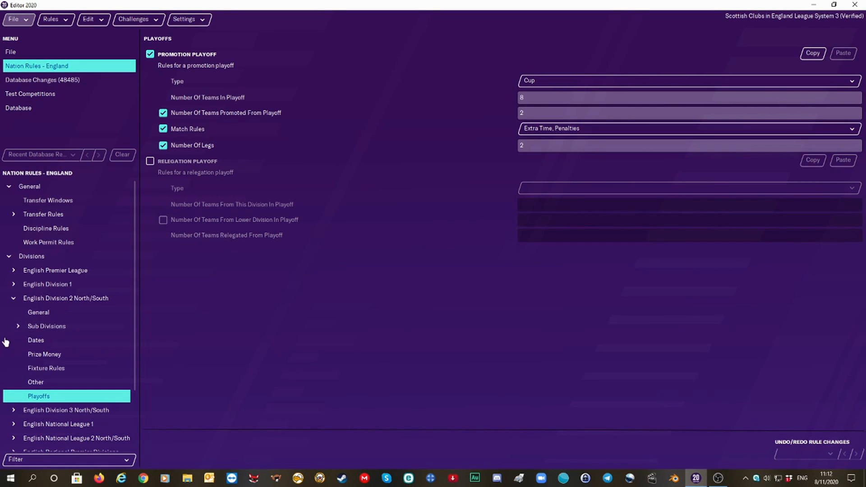
click(13, 299)
Step: Review the general rules, sub-divisions and playoff rules of English Division 3 North/South
click(15, 312)
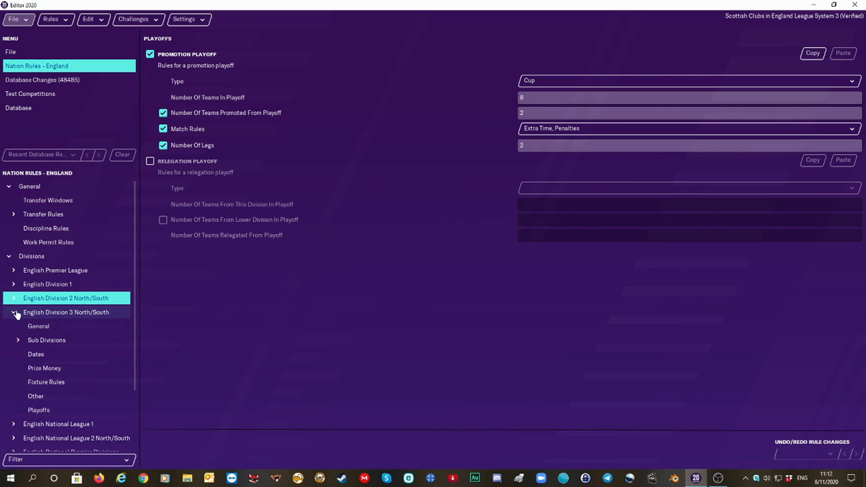
click(36, 327)
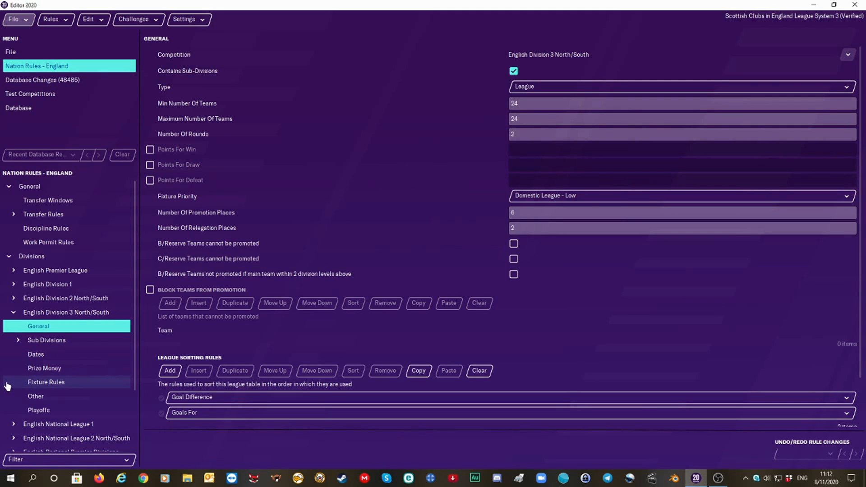
click(18, 341)
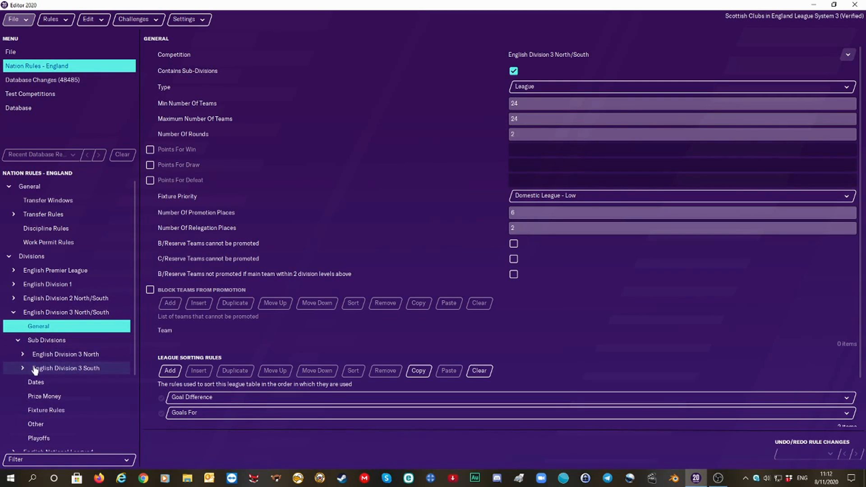
click(18, 341)
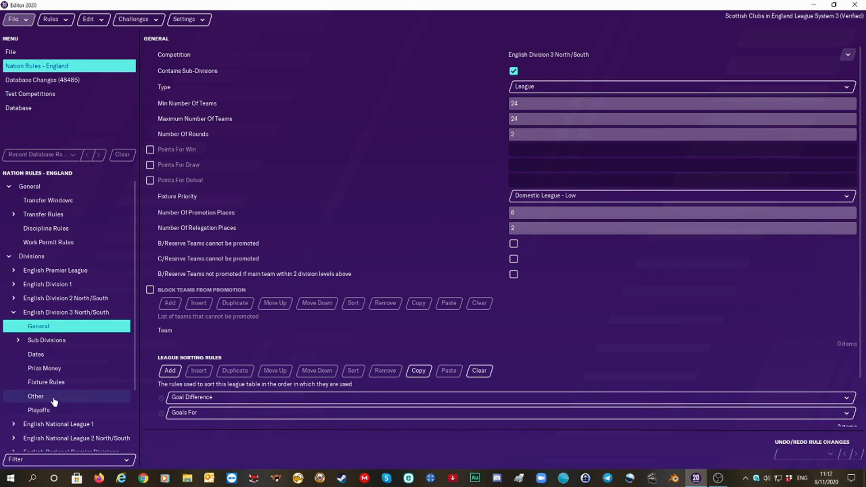
click(49, 411)
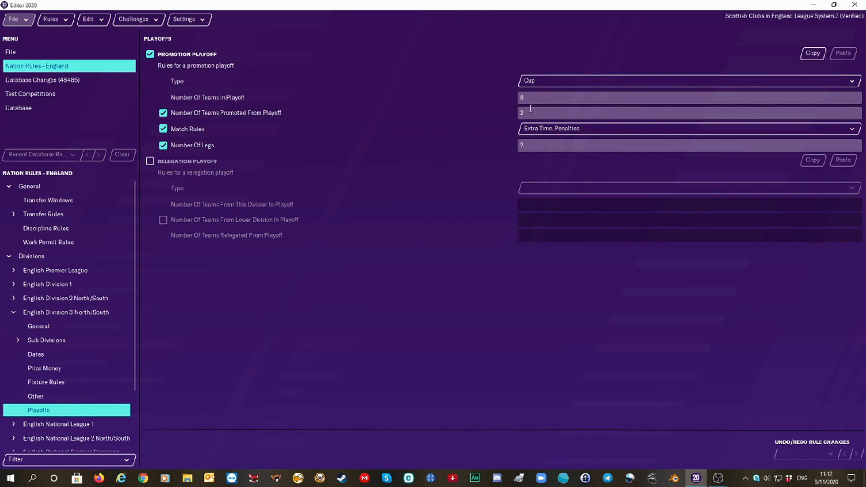
click(13, 313)
Step: Review the general rules and promotion playoff rules of English National League 1
click(14, 327)
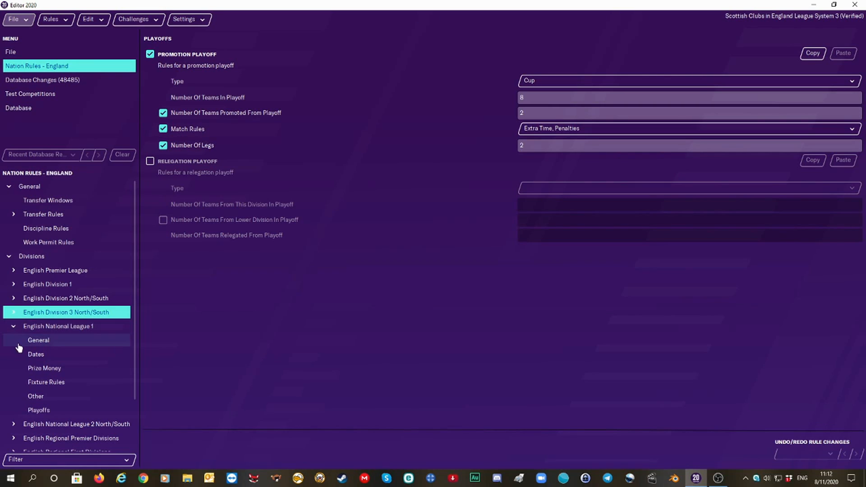
click(40, 342)
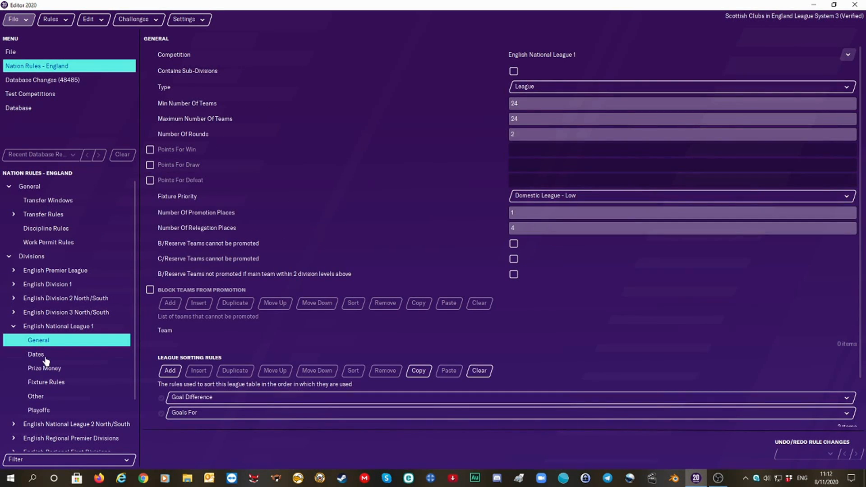
click(38, 410)
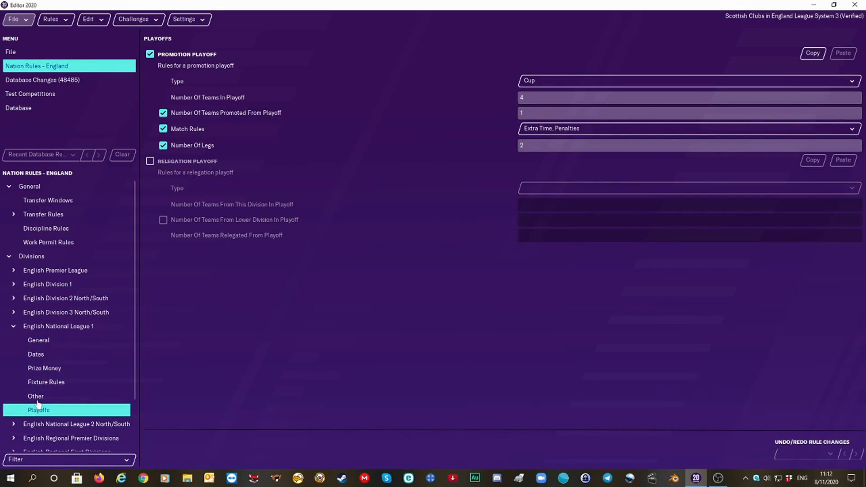
click(14, 327)
Step: Review the general rules and promotion playoff rules of English National League 2 North/South
click(14, 341)
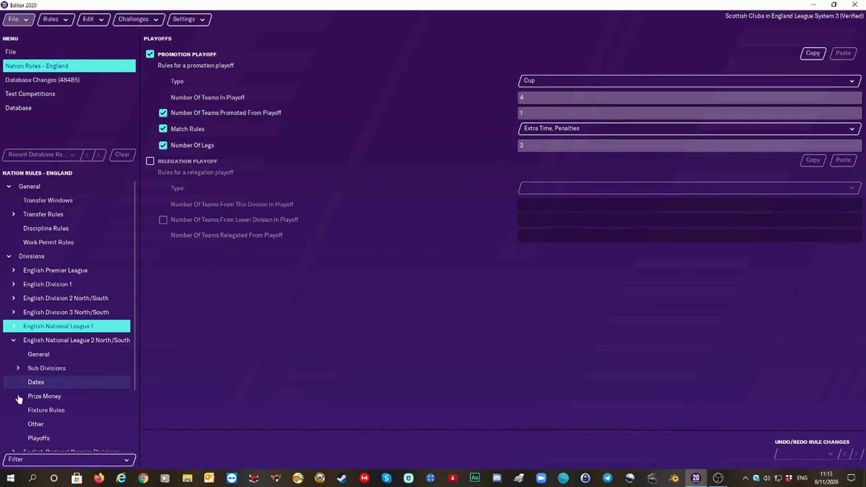
click(32, 356)
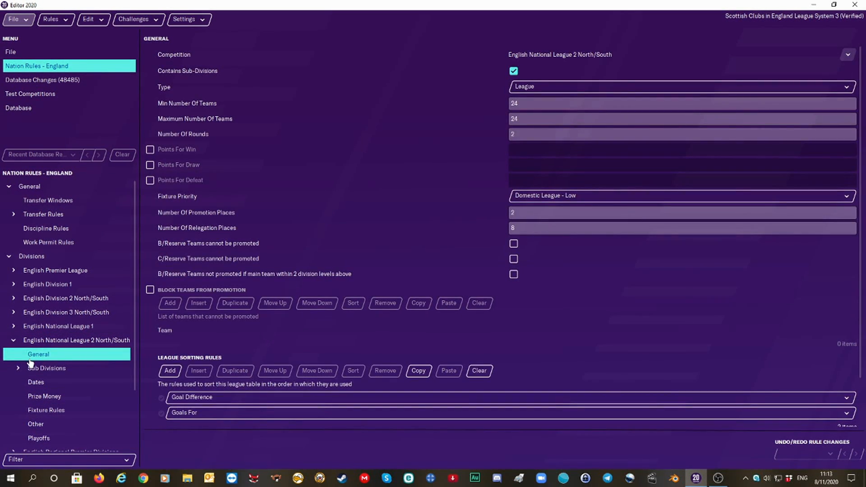
click(37, 439)
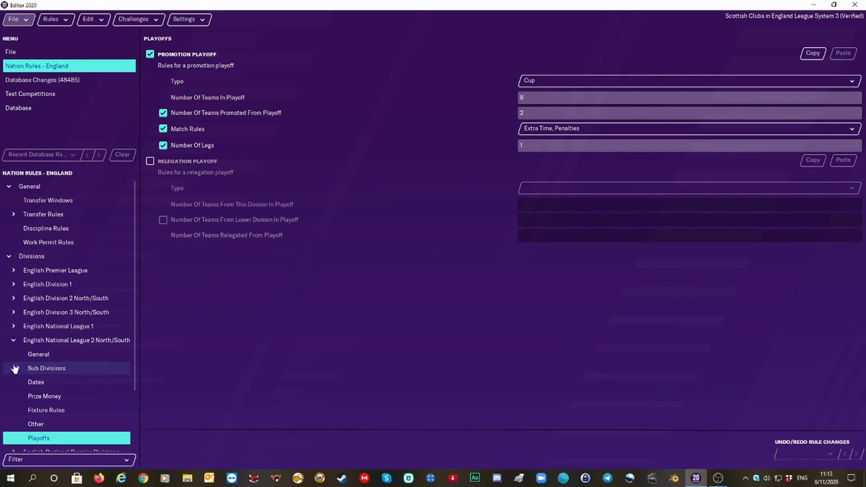
click(14, 340)
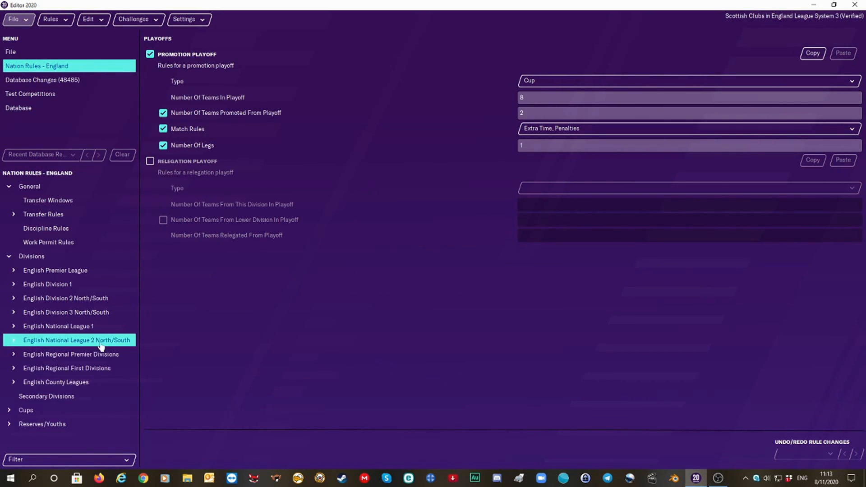
Step: Compare the promotion and relegation places of the English Regional Premier Divisions with their promotion playoff rules
click(14, 354)
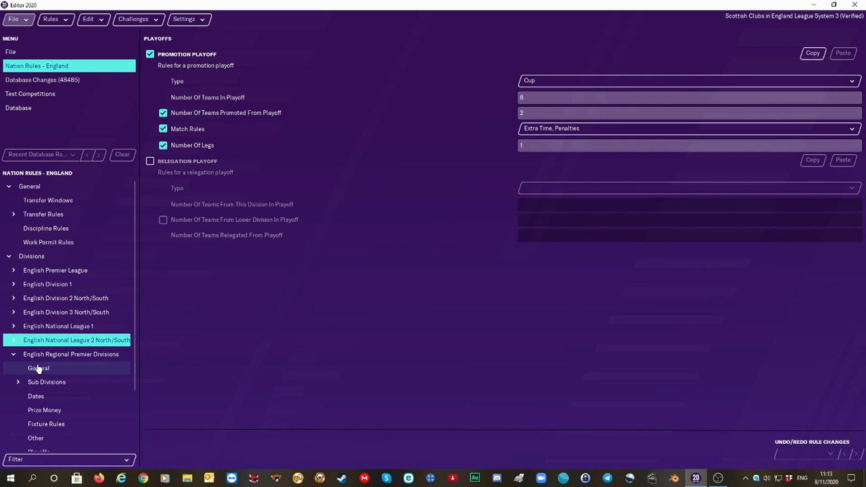
click(38, 368)
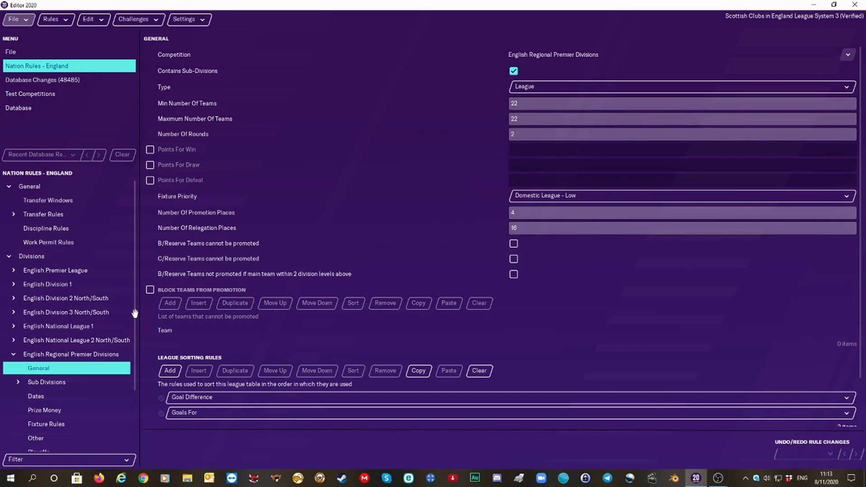
drag(135, 313, 140, 375)
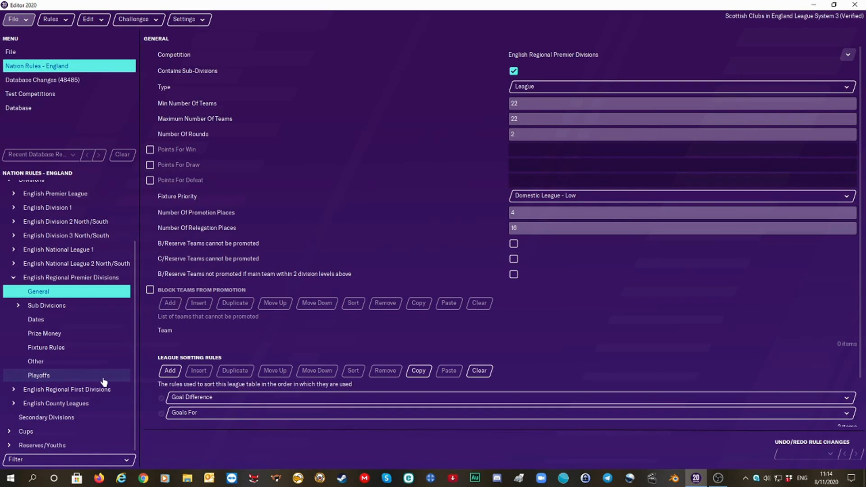
click(72, 378)
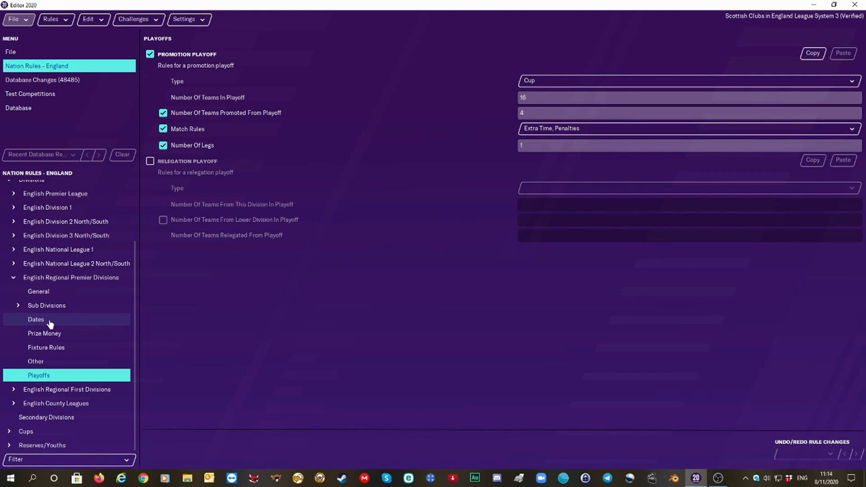
click(47, 292)
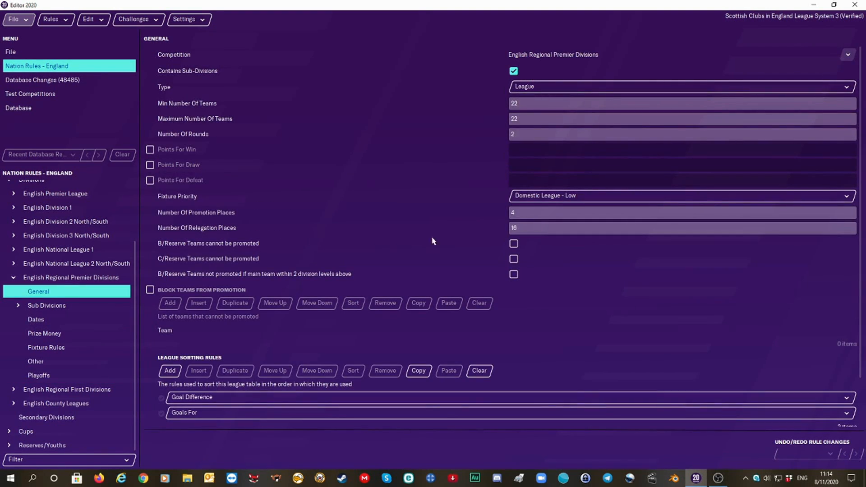
click(51, 377)
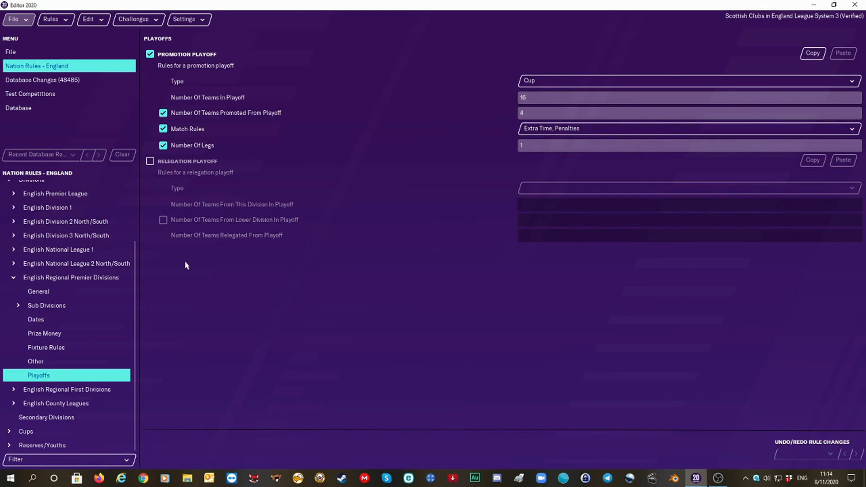
Step: Review the general rules and promotion playoff rules of the English Regional First Divisions
click(14, 391)
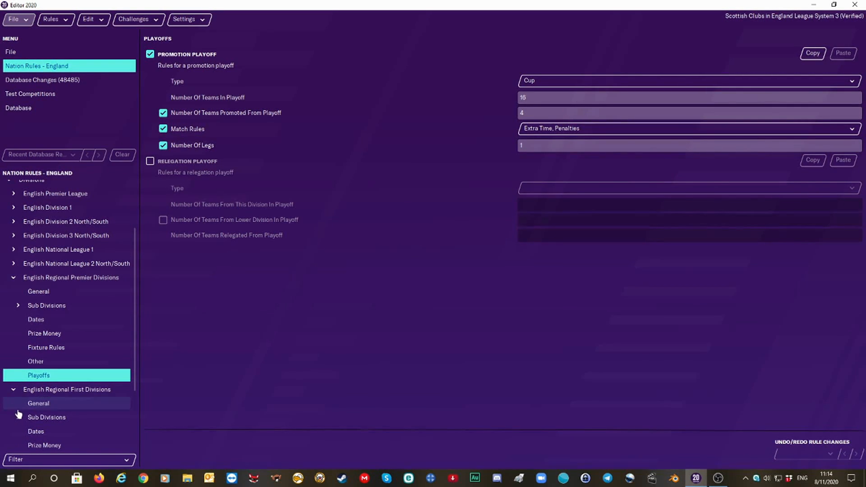
click(27, 405)
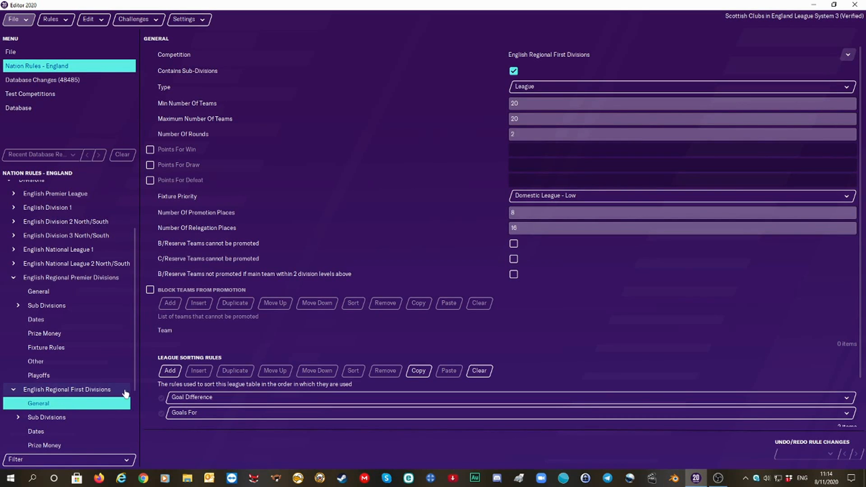
drag(135, 390, 138, 442)
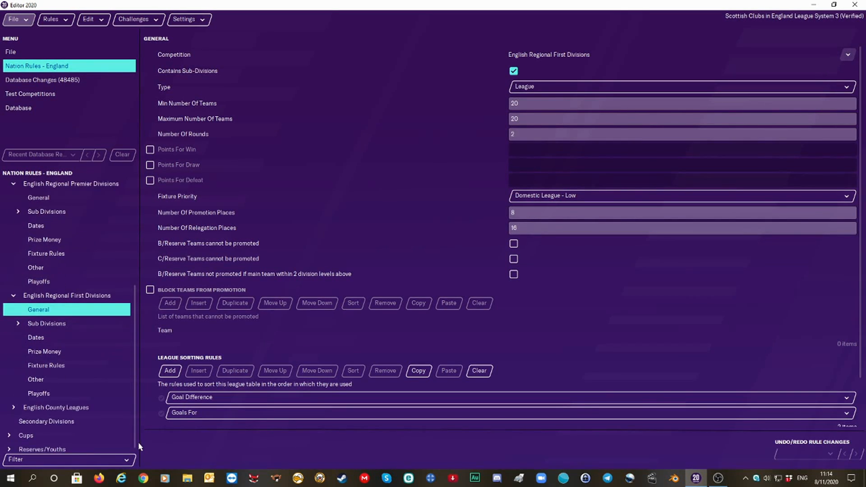
click(39, 394)
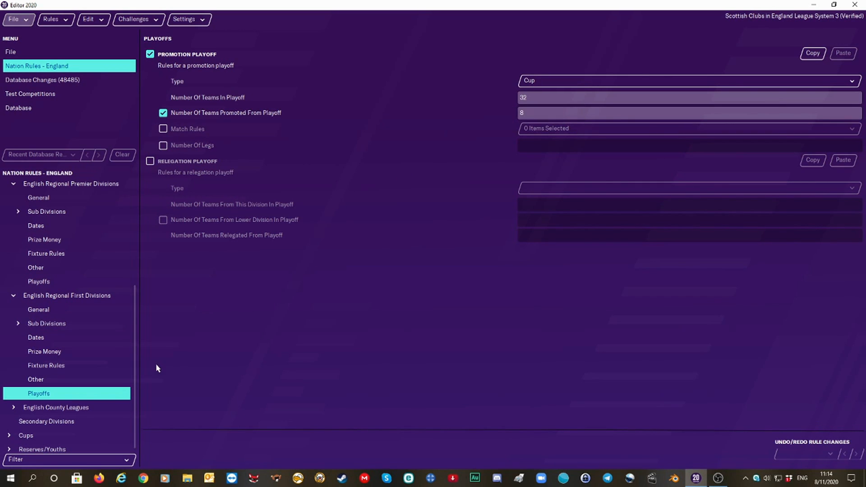
Step: Review the general rules and promotion playoff rules of the English County Leagues, and list the sub-divisions of the English Regional Premier Divisions
click(13, 408)
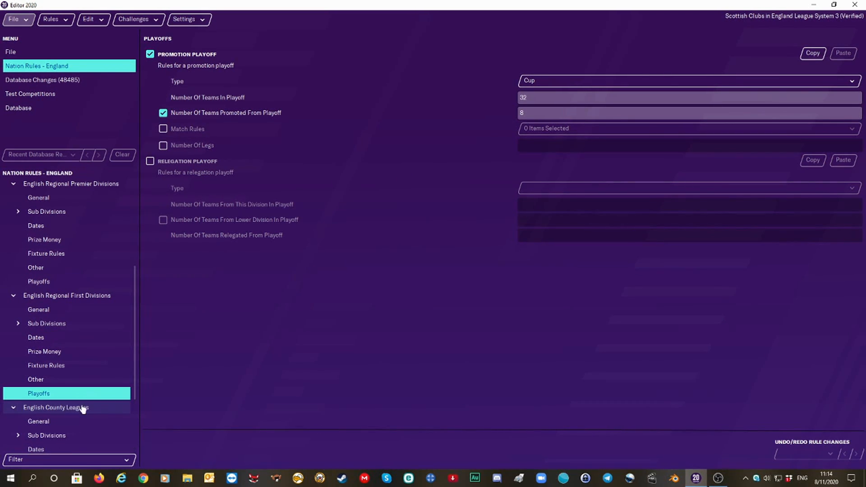
scroll(135, 384, down, 3)
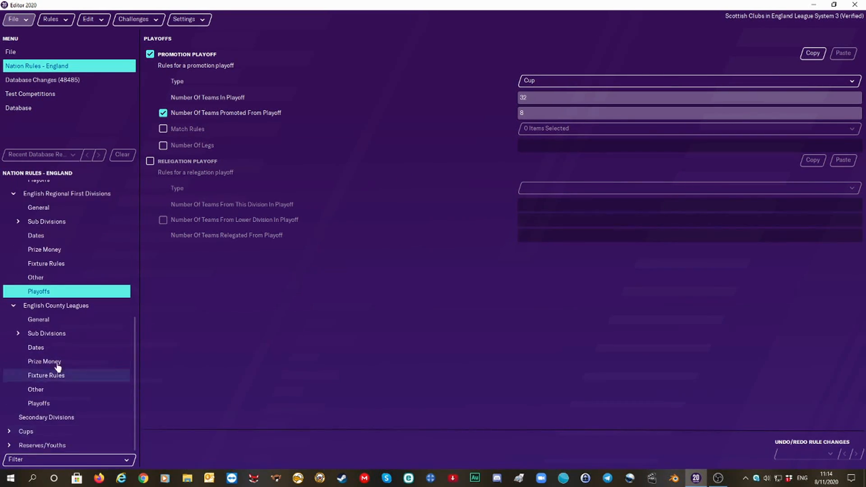
click(38, 321)
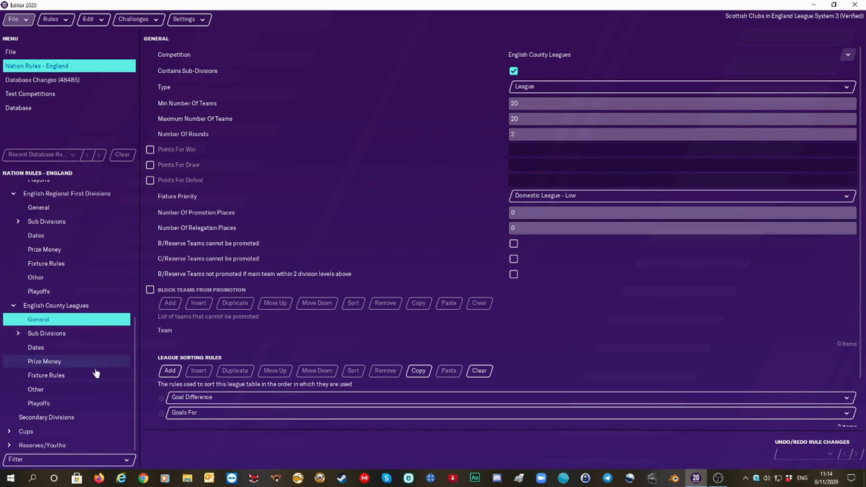
click(44, 403)
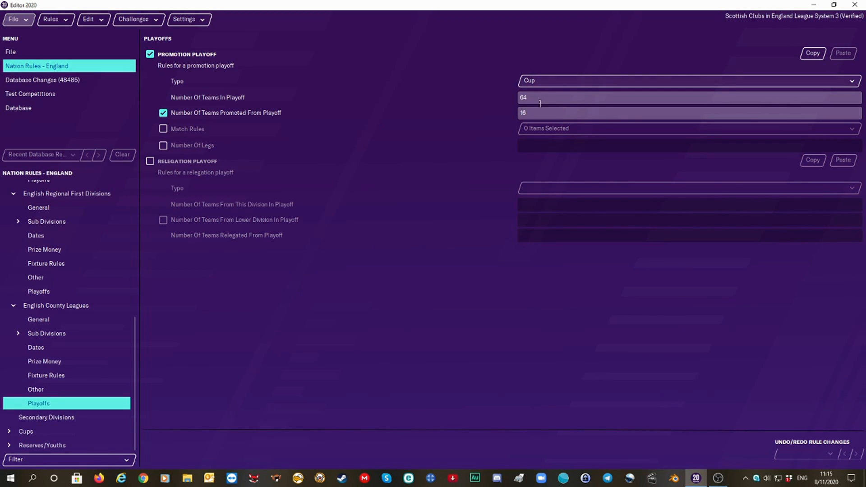
click(12, 307)
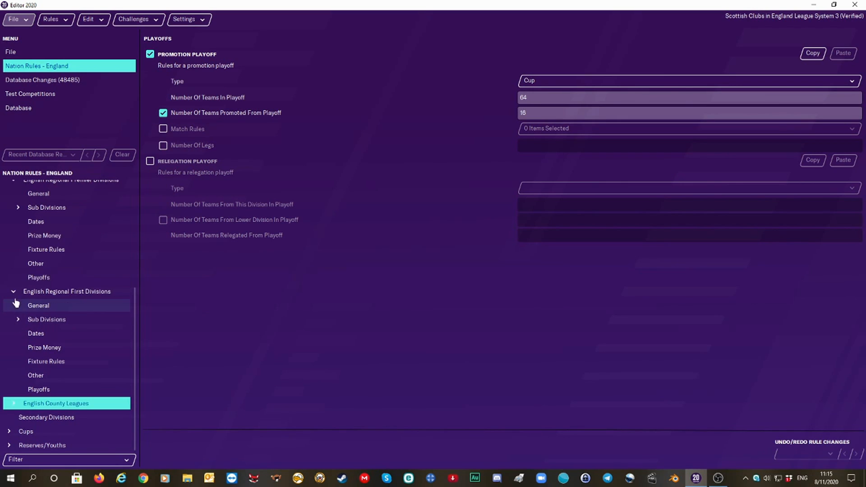
click(18, 208)
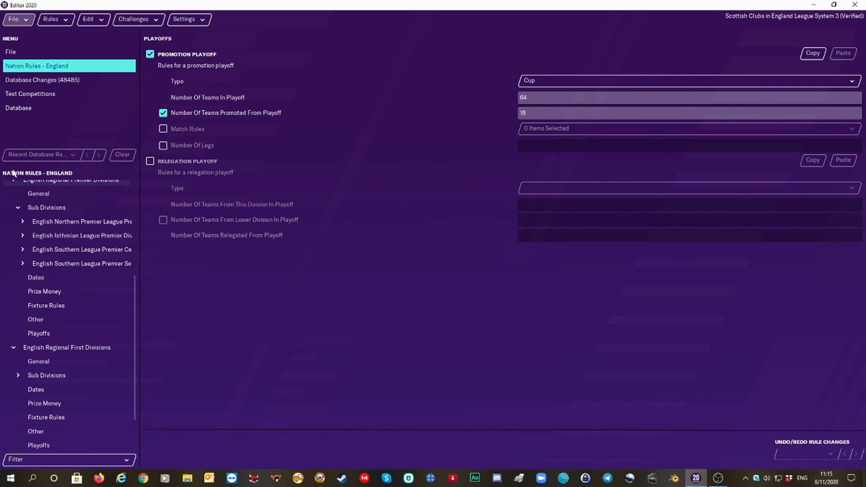
Step: Reload the base database, discarding the currently opened editor data
click(24, 20)
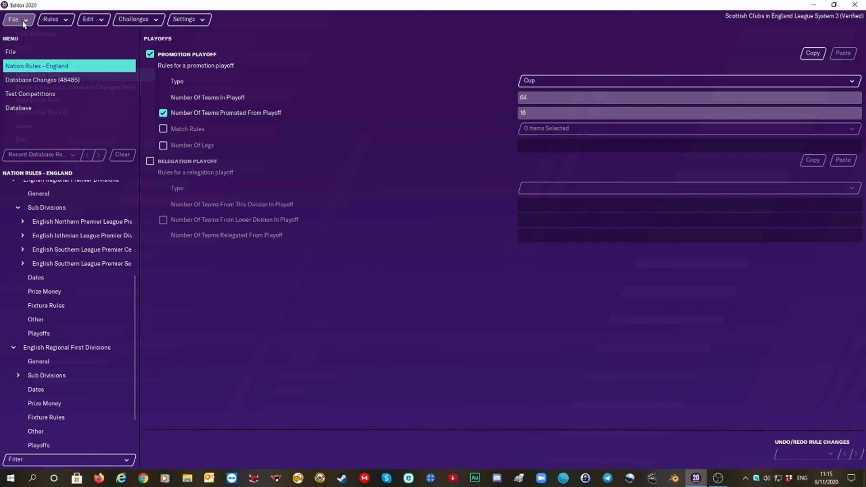
click(34, 34)
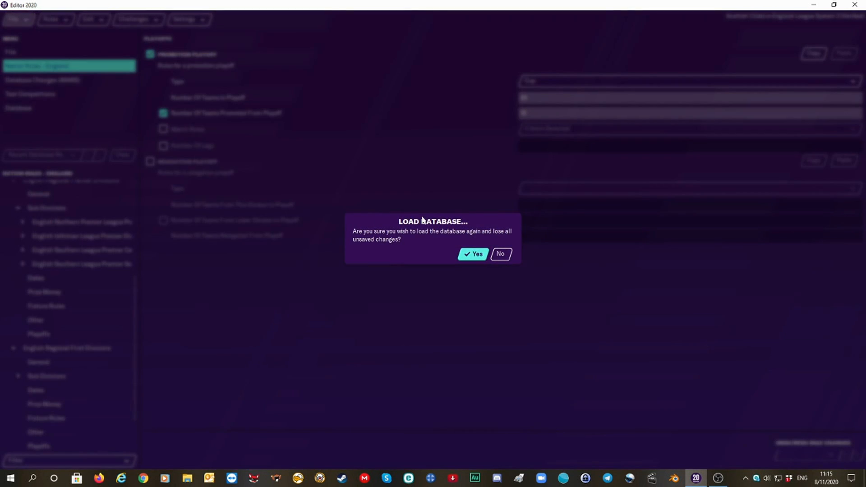
click(476, 255)
click(469, 293)
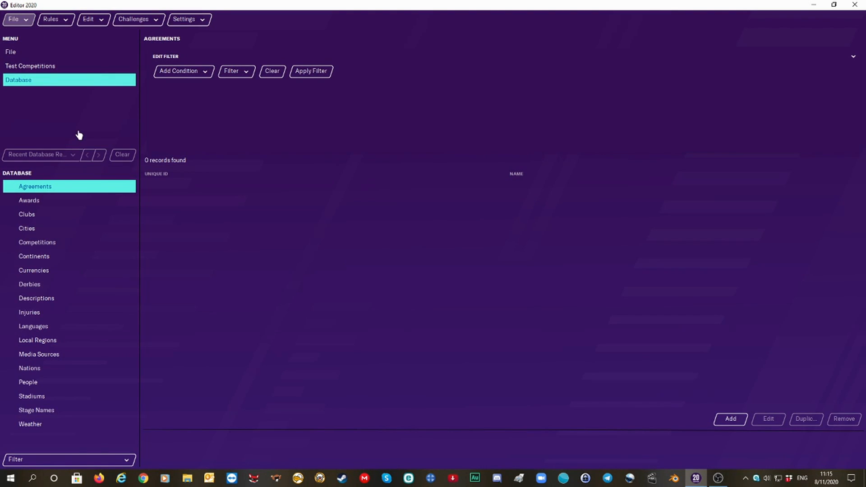
Step: Load the local editor data file Scottish Clubs in England League System.fmf
click(14, 19)
click(40, 74)
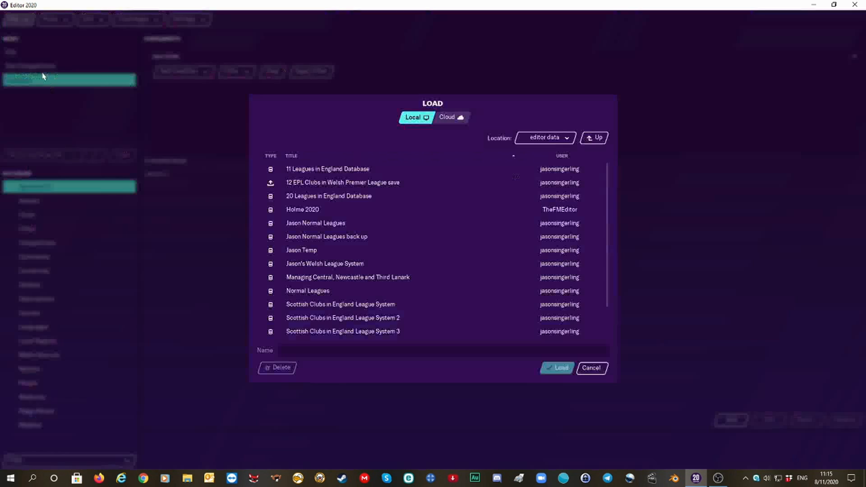
click(365, 304)
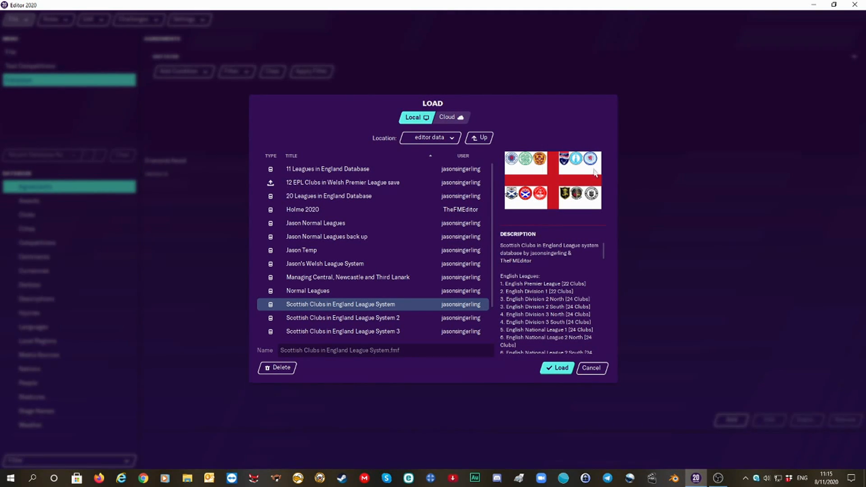
click(554, 369)
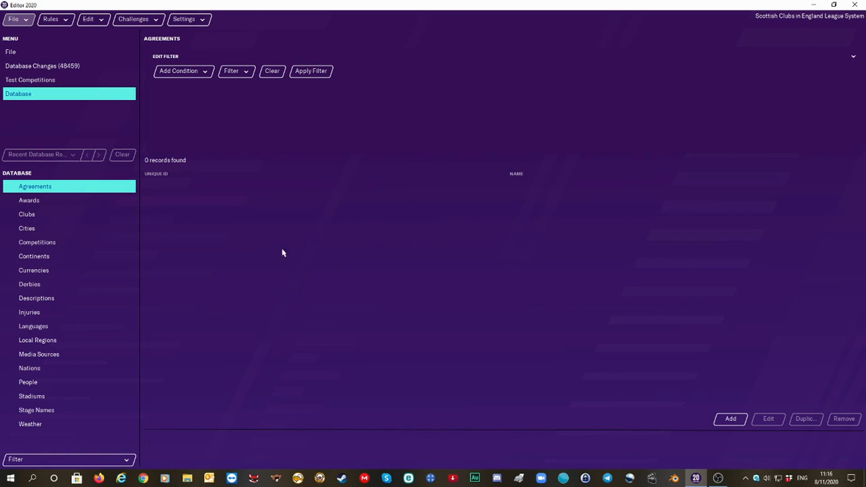
Step: Start adding nation rules for England with the option to create new competitions and rules, and proceed to the season settings
click(58, 23)
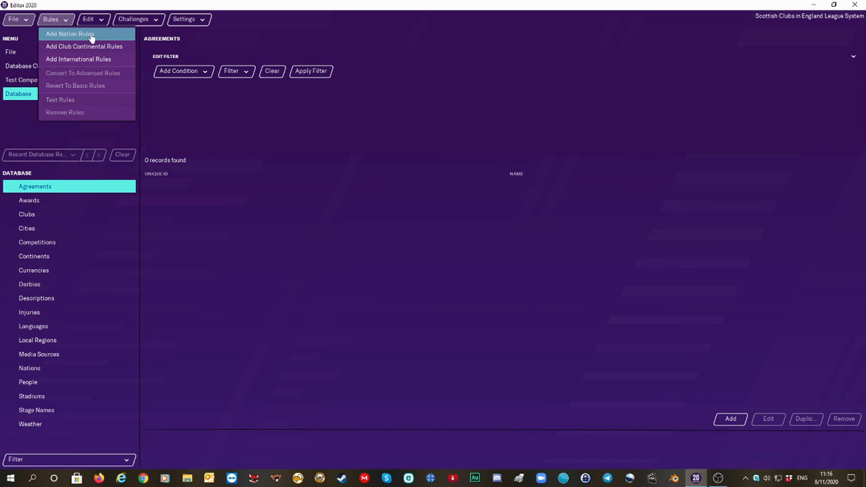
click(114, 37)
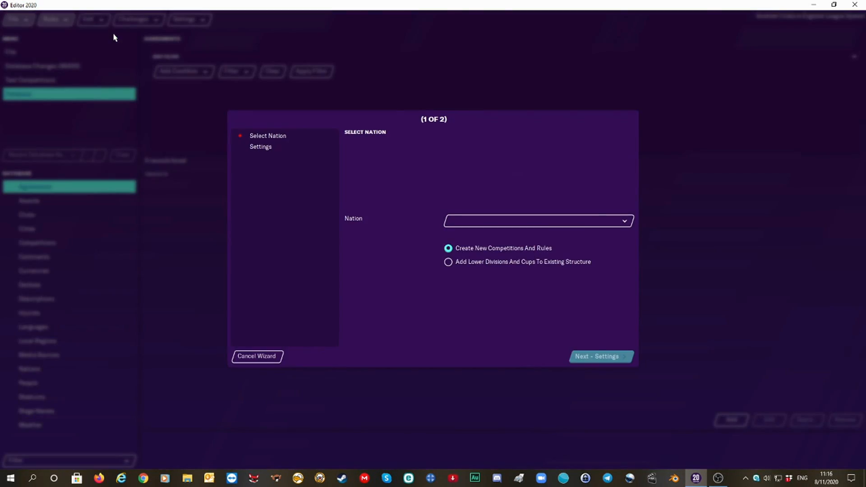
click(579, 223)
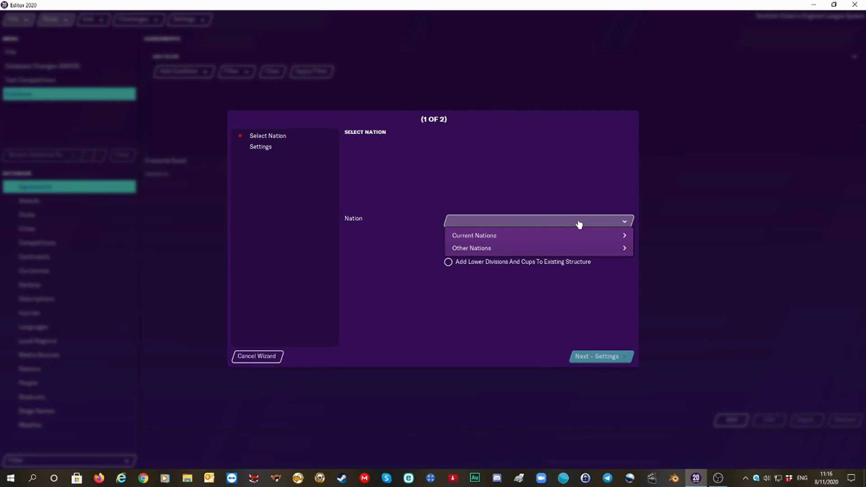
click(558, 211)
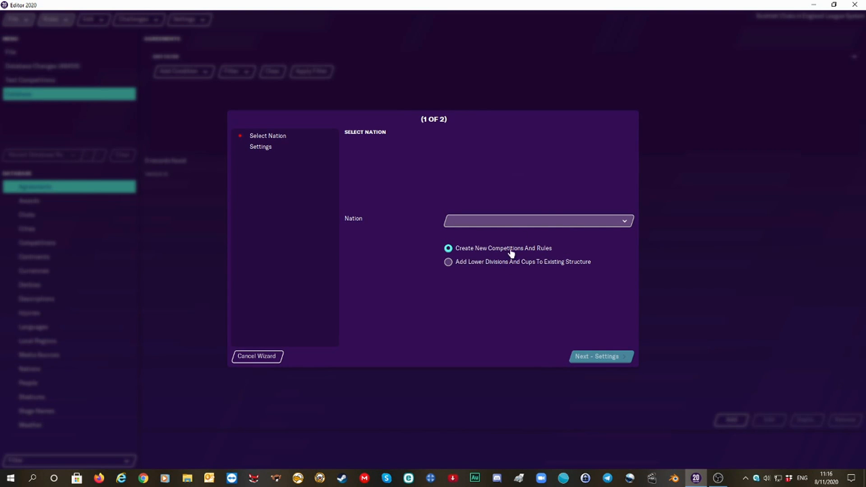
click(555, 222)
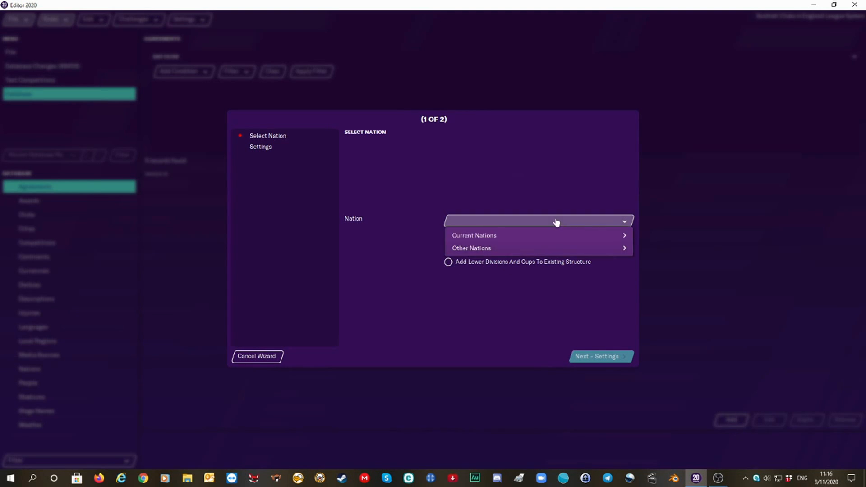
mouse_move(555, 242)
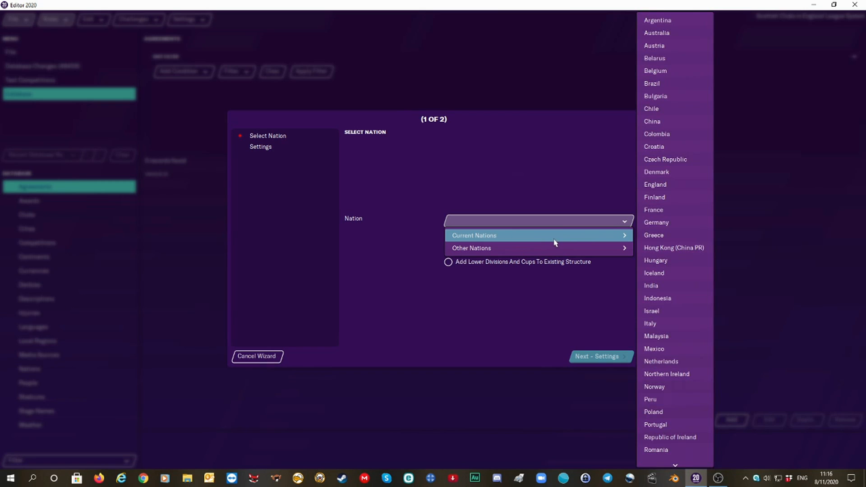
click(679, 185)
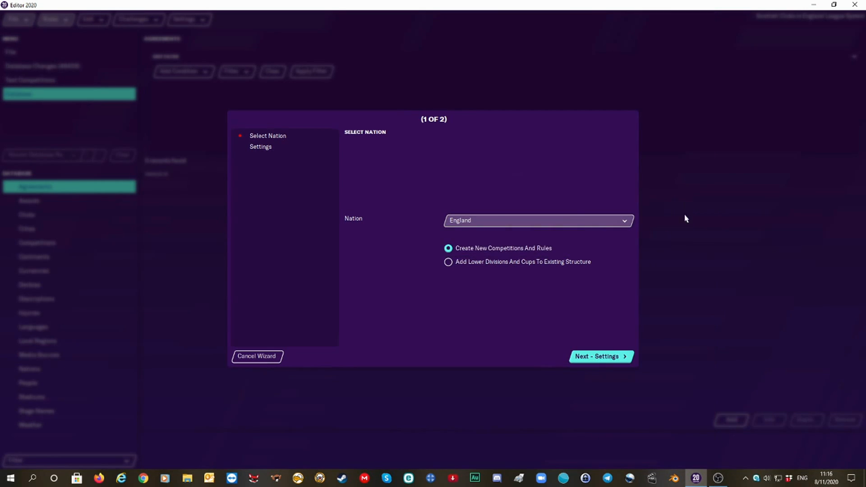
click(599, 356)
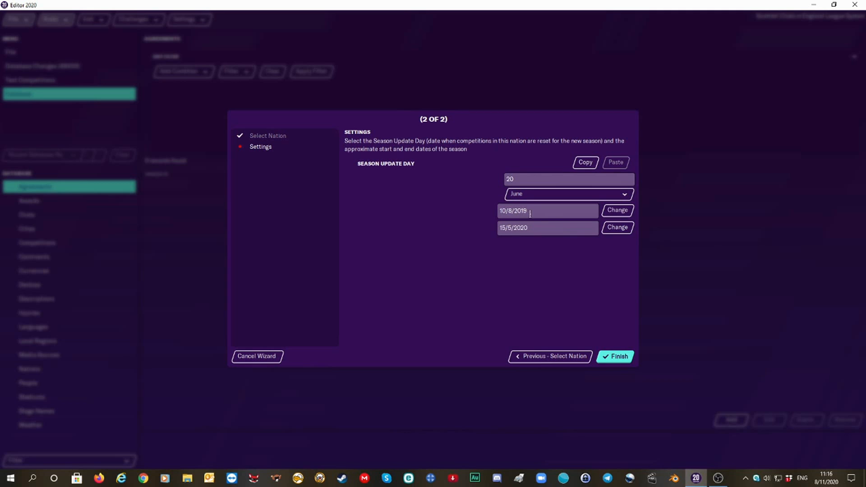
Step: Set the season start date to 1/8/2019, end date to 31/5/2020 and update day to 15 June, and finish creating England's rules
click(622, 211)
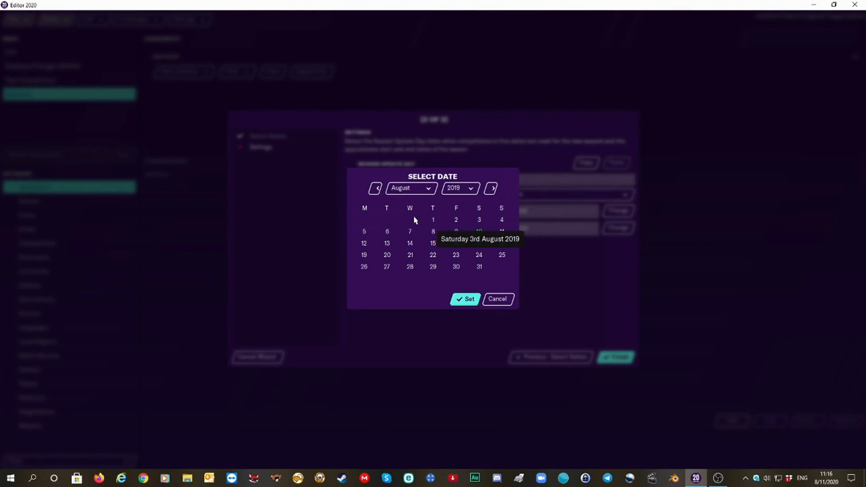
click(433, 221)
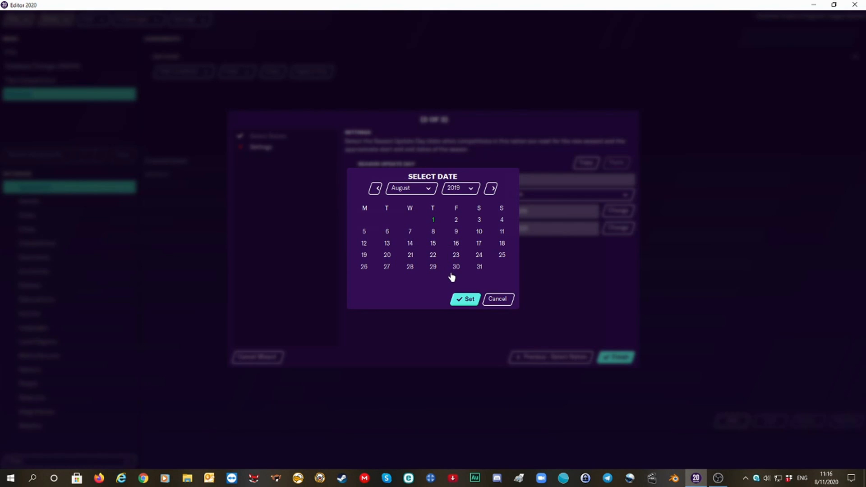
click(480, 221)
click(619, 235)
click(619, 235)
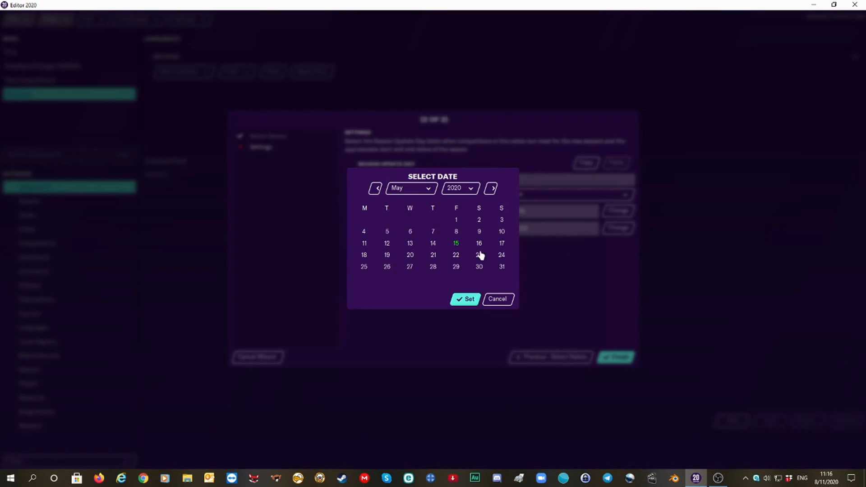
click(502, 268)
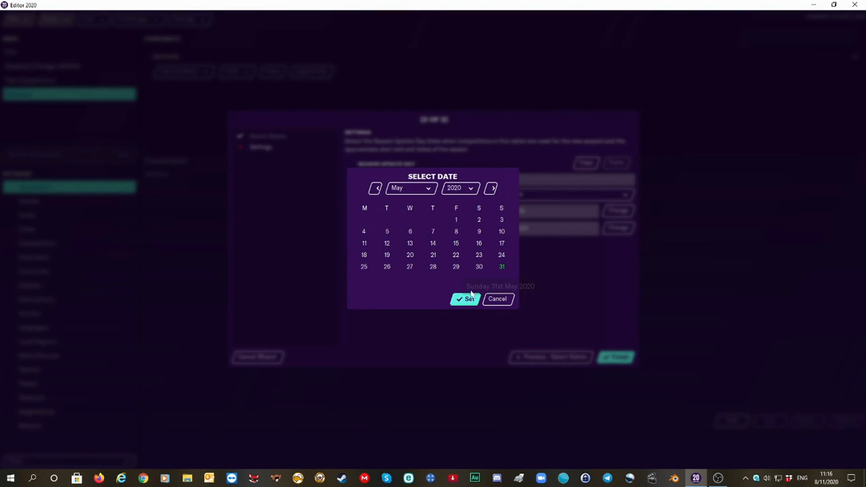
click(607, 218)
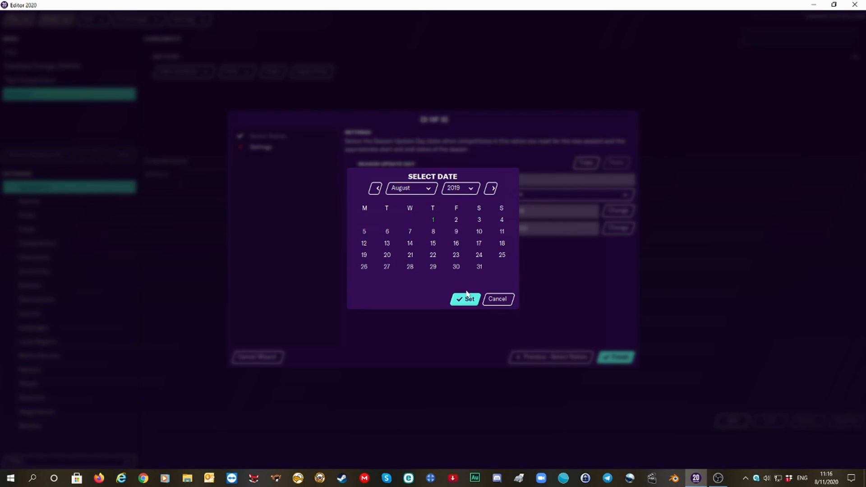
click(602, 234)
click(529, 178)
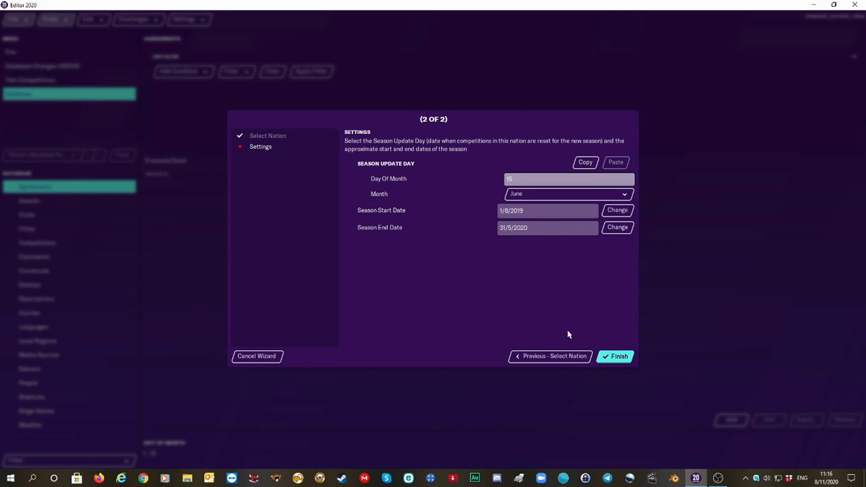
click(615, 356)
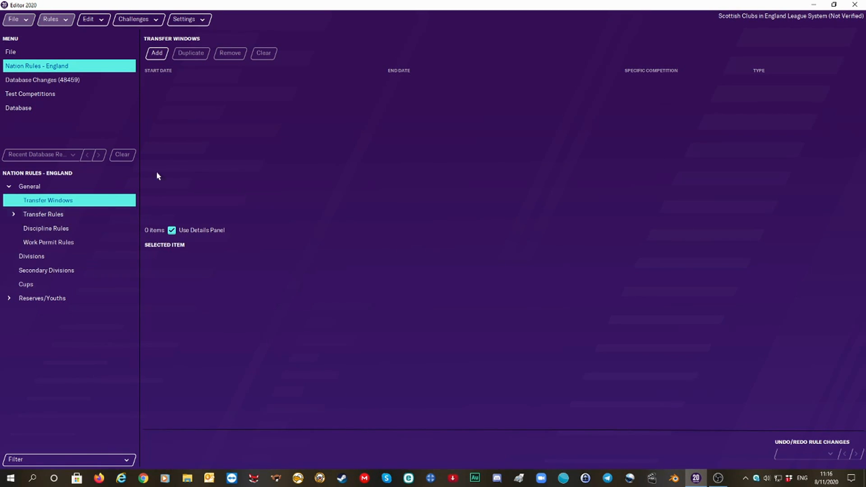
Step: Add a first transfer window for England and set its start date to 1 July 2019
click(156, 54)
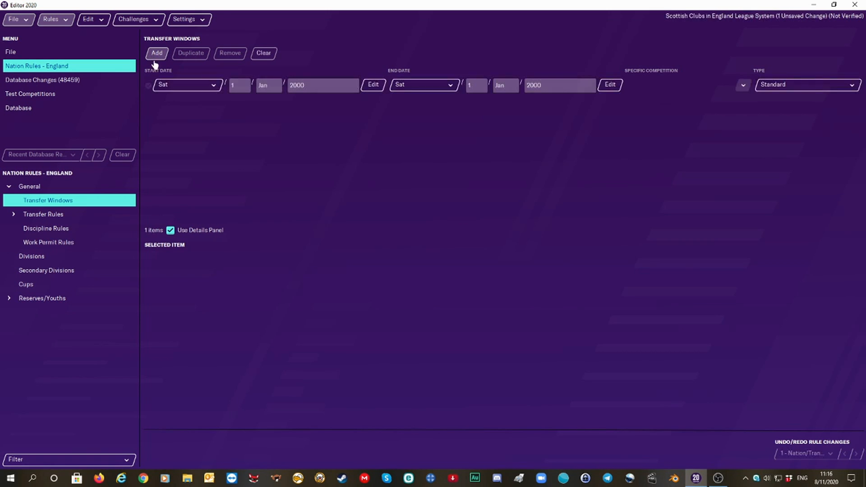
click(373, 85)
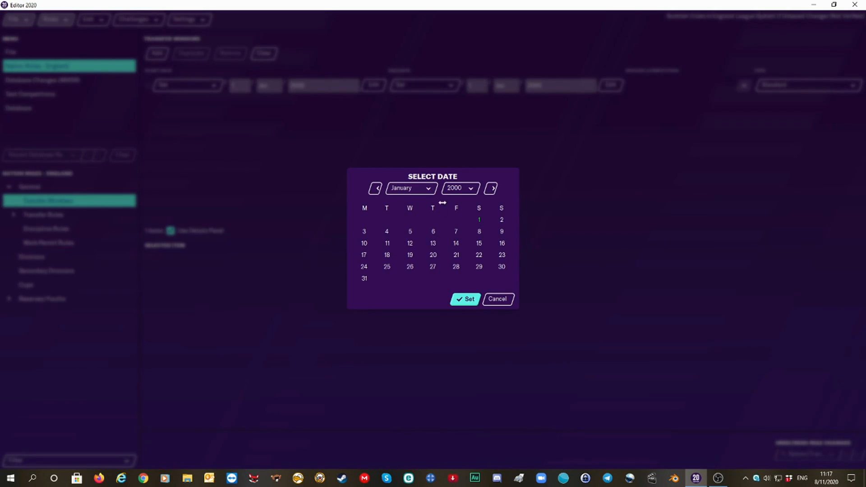
click(468, 191)
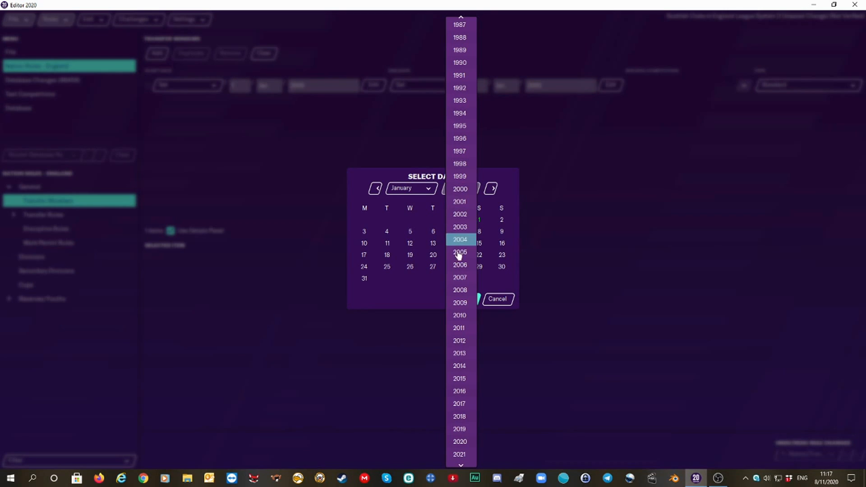
click(471, 431)
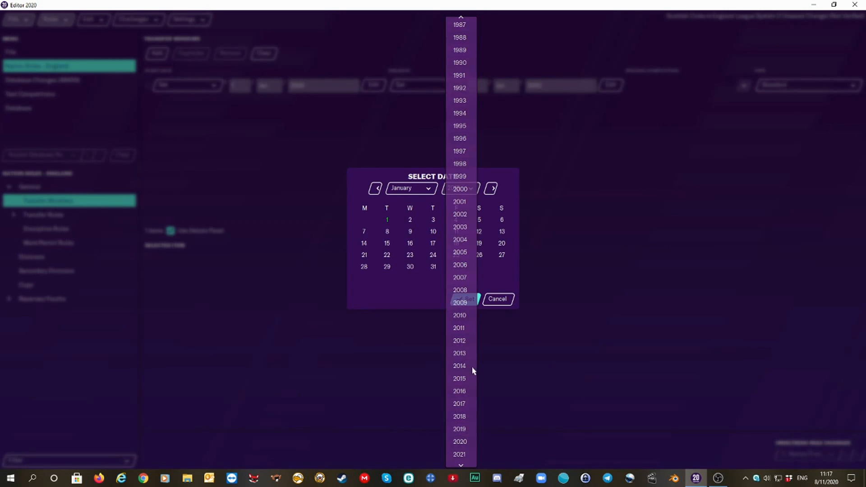
click(426, 190)
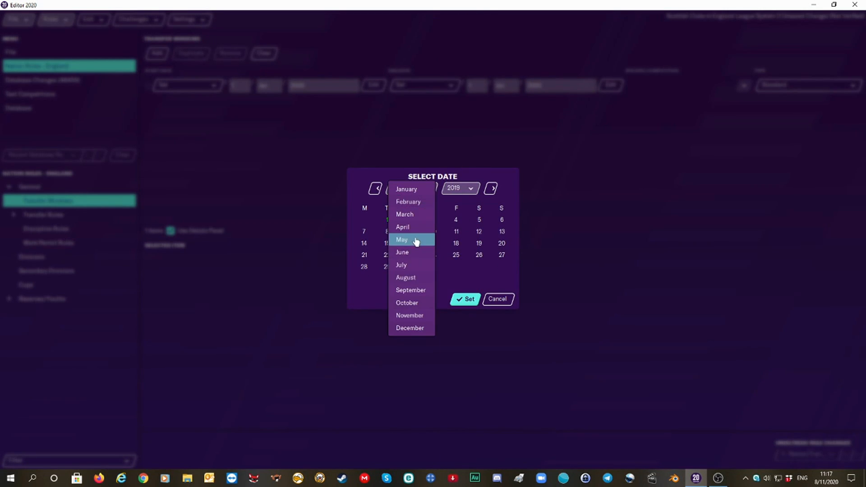
click(409, 265)
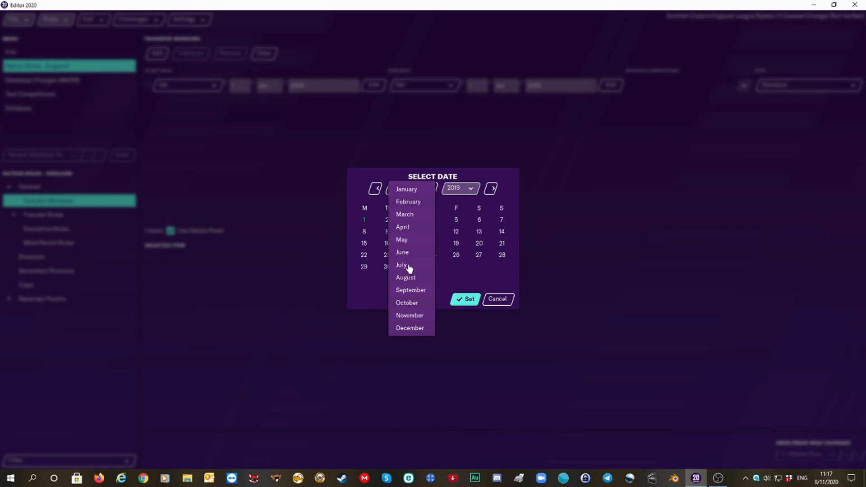
click(465, 299)
Step: Set the first transfer window's end date to 31 August 2019
click(603, 88)
click(471, 189)
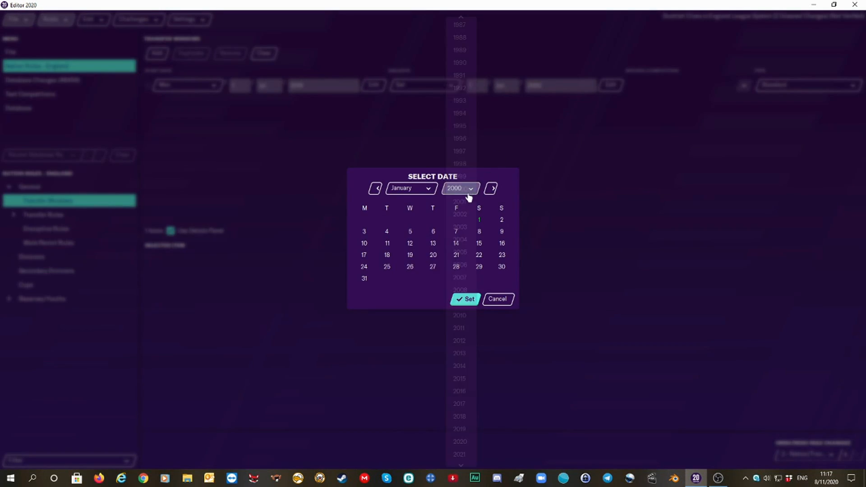
click(461, 431)
click(429, 189)
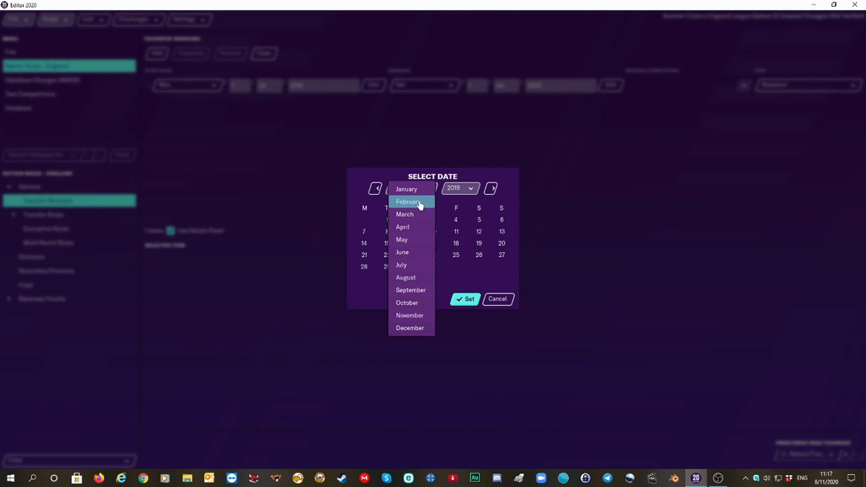
click(407, 277)
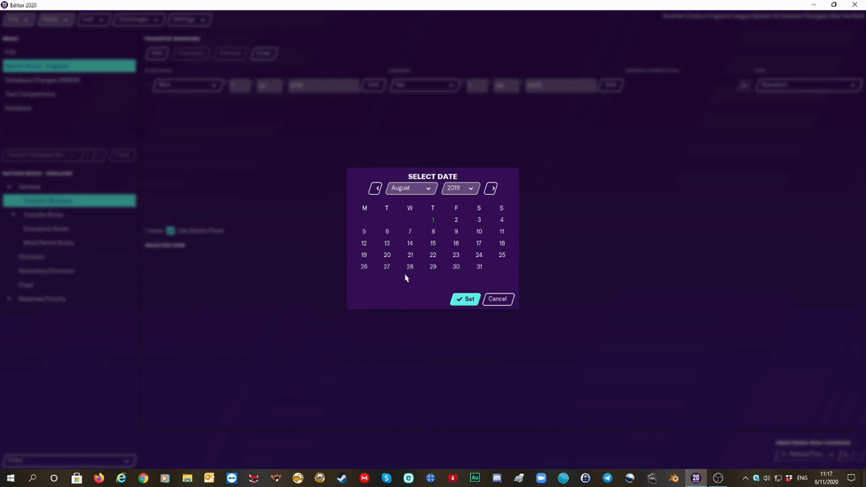
click(480, 268)
click(466, 302)
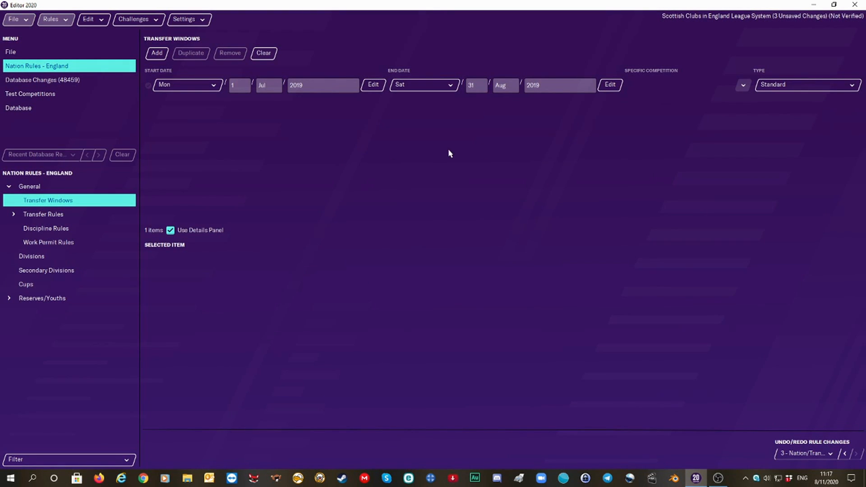
Step: Add a second transfer window and set its start date to 1 January 2020
click(157, 54)
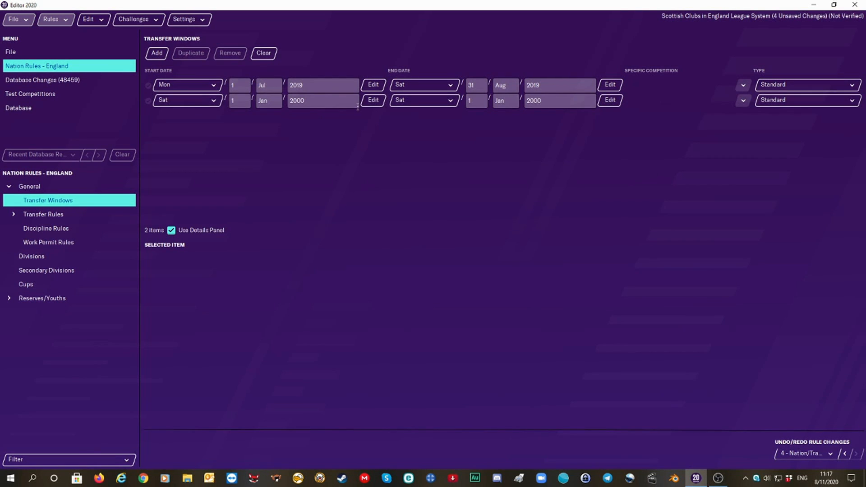
click(382, 101)
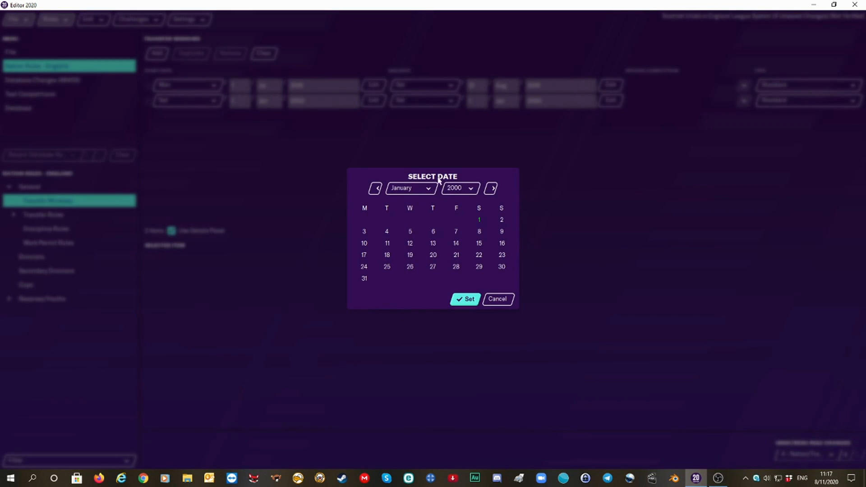
click(463, 190)
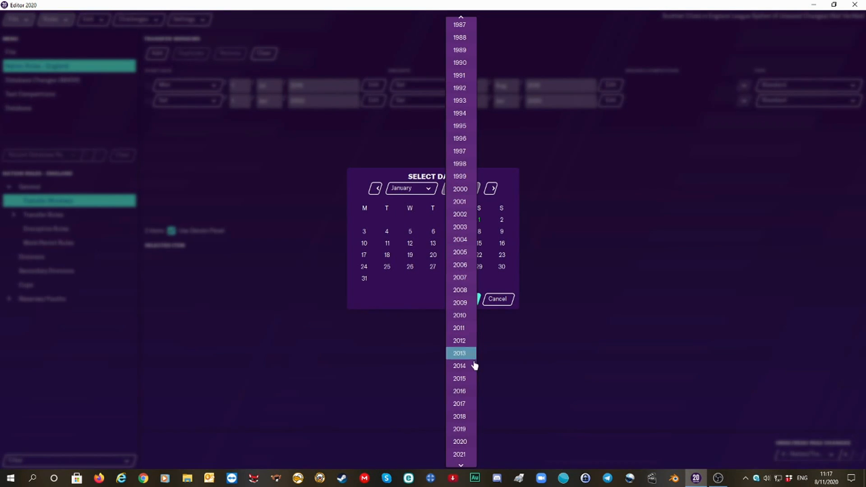
click(466, 442)
click(468, 297)
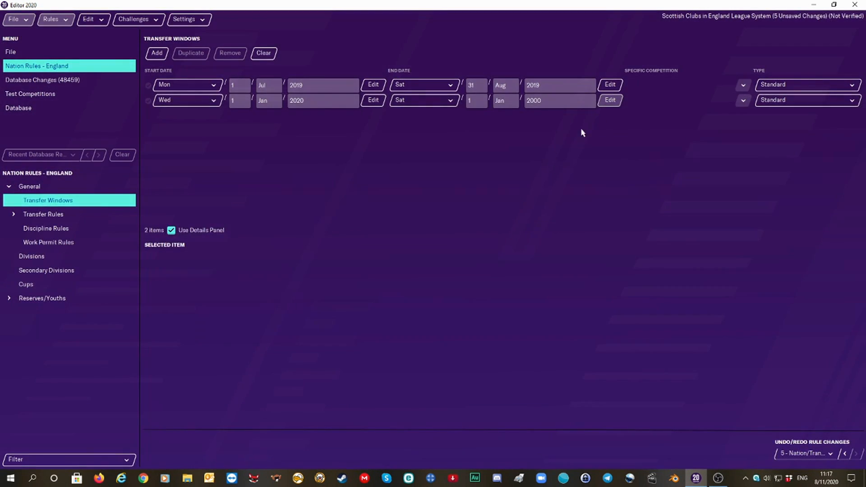
Step: Set the second transfer window's end date to 30 January 2020
click(610, 100)
click(469, 190)
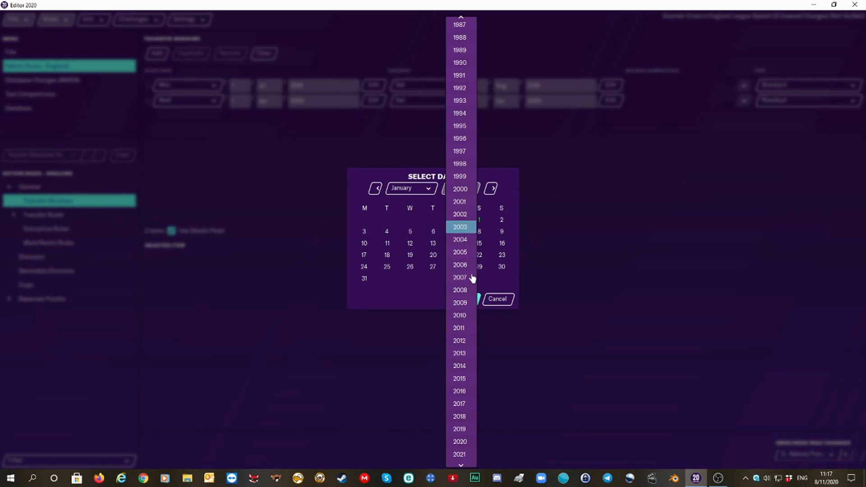
click(468, 442)
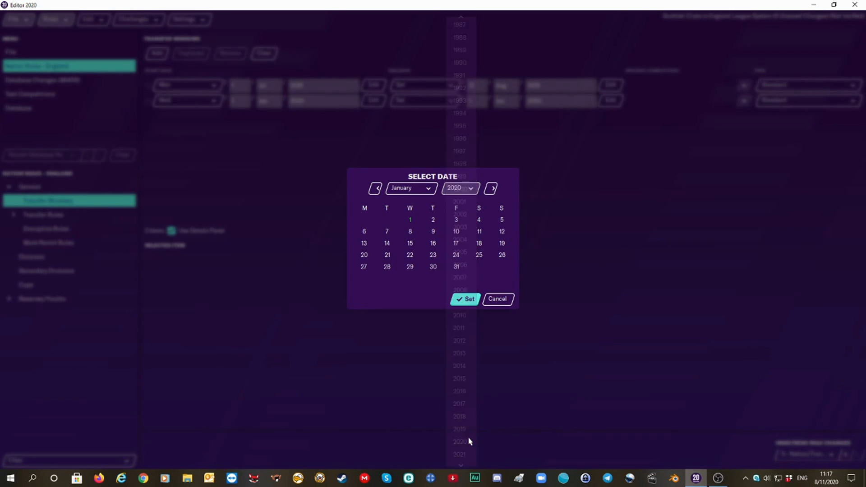
click(433, 267)
click(460, 298)
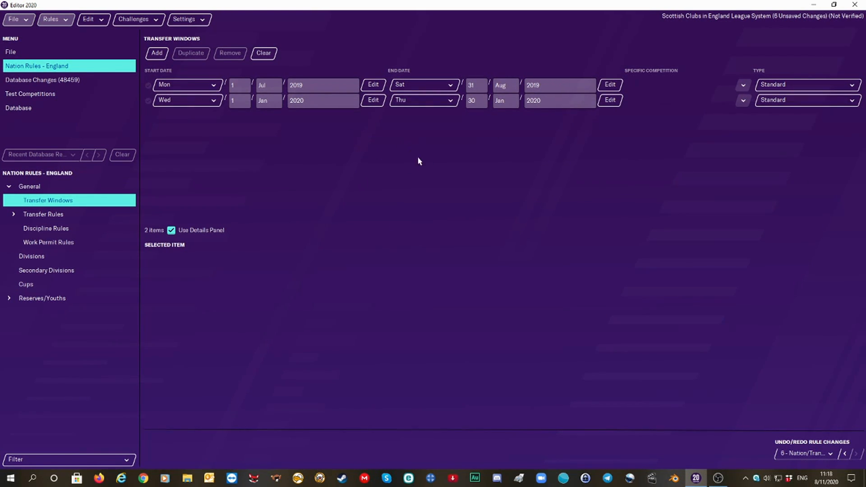
Step: Start adding a single division to England's divisions, choose English Premier League as its competition, and proceed to its settings
click(18, 259)
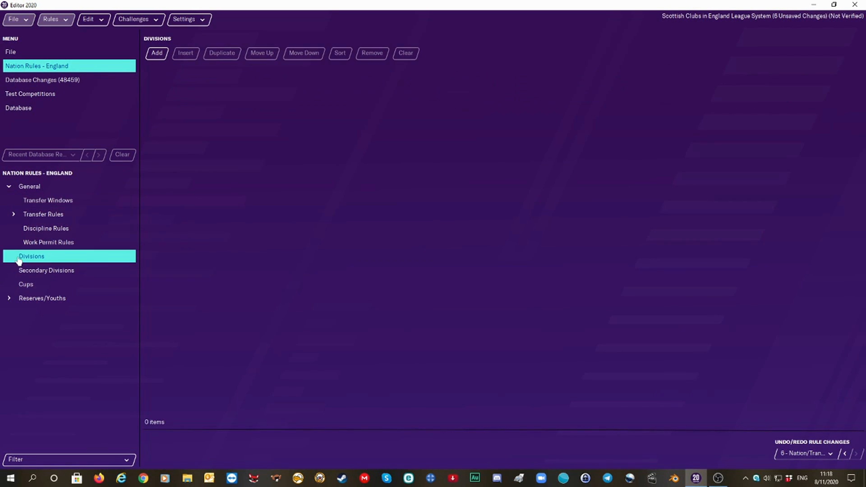
click(156, 55)
click(349, 240)
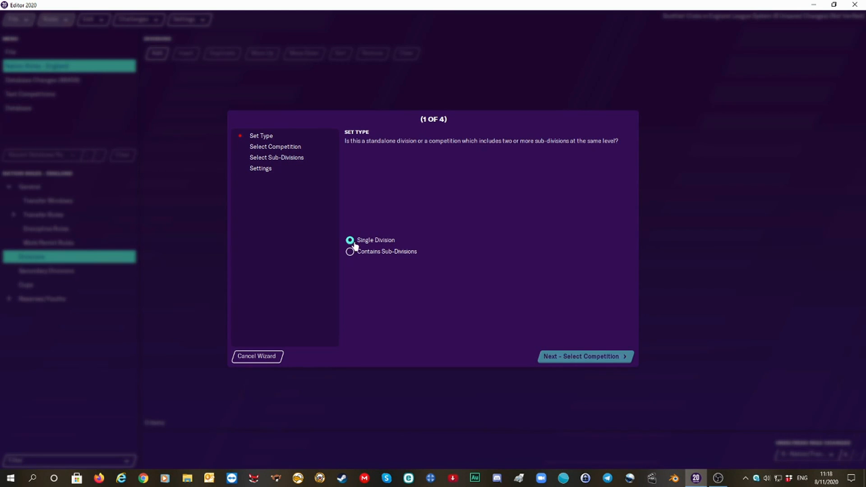
click(585, 358)
click(540, 240)
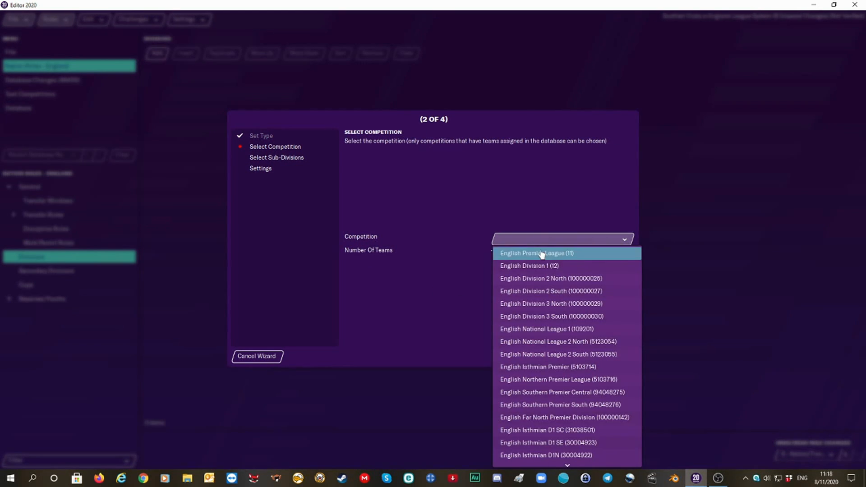
click(542, 255)
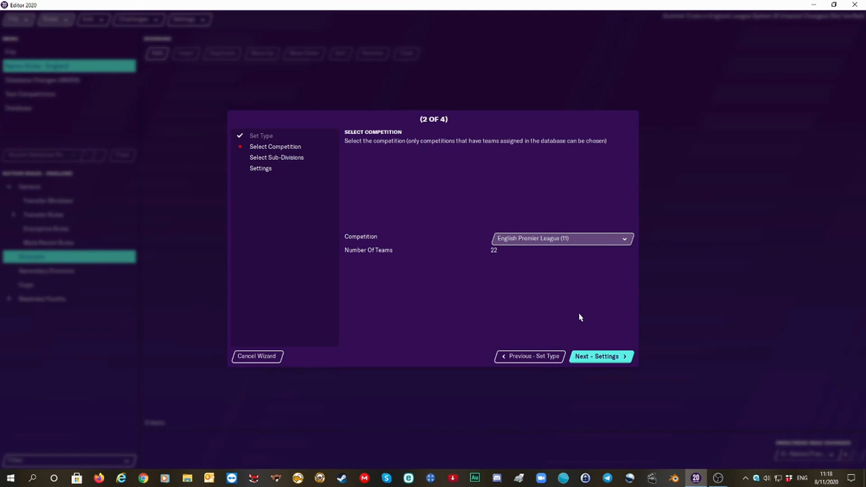
click(587, 361)
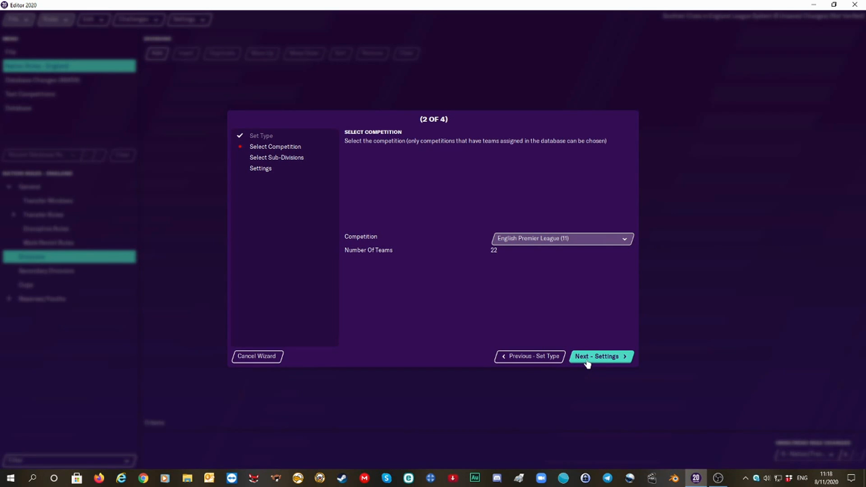
click(586, 360)
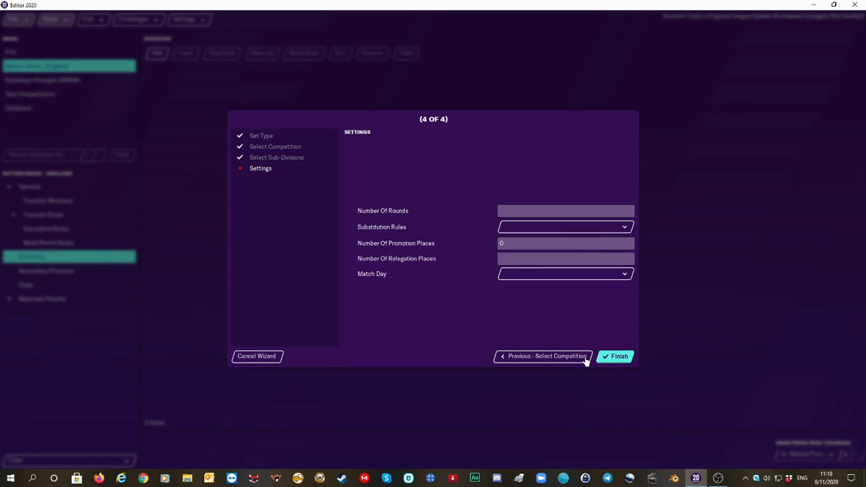
Step: Set the Premier League's number of rounds to 2 and its substitution rules to 7 From 12
click(546, 212)
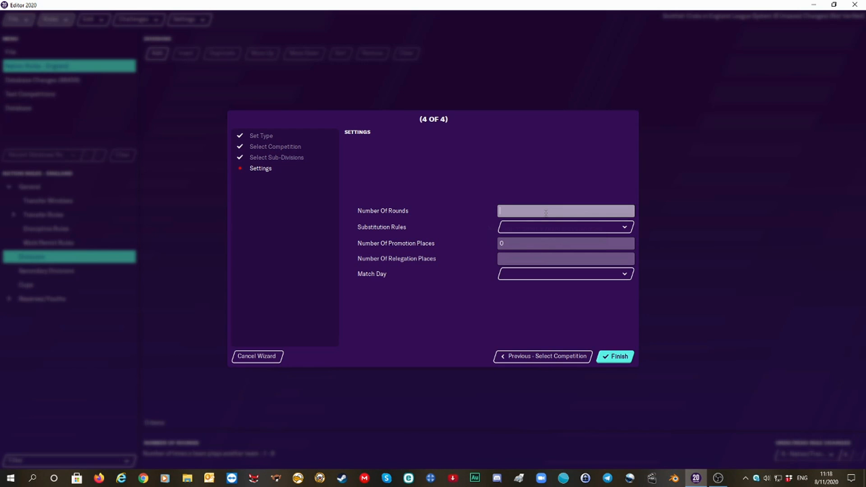
text(2)
click(540, 228)
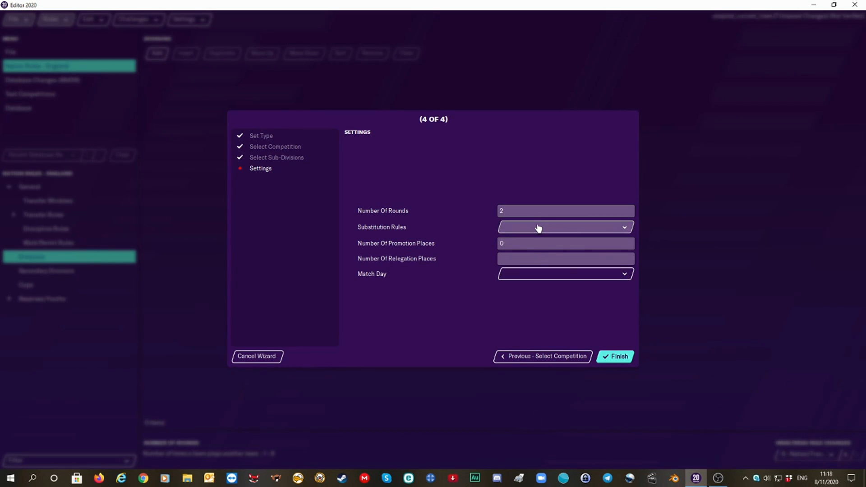
scroll(549, 451, down, 5)
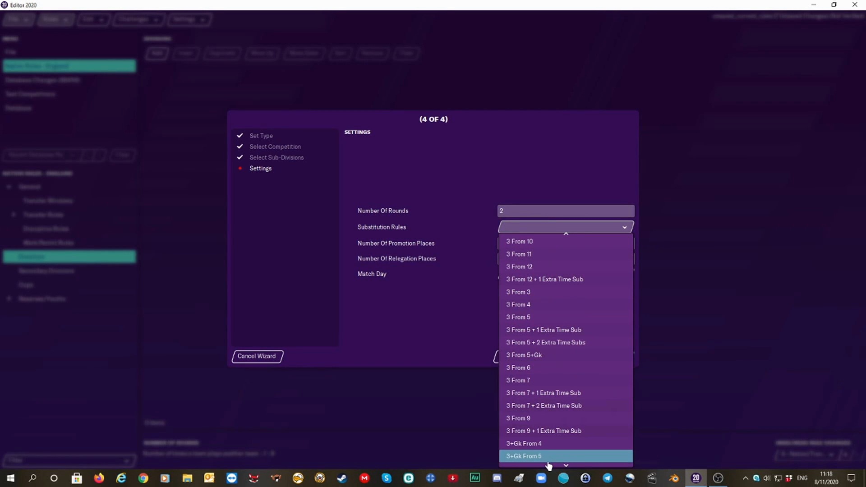
scroll(543, 469, down, 8)
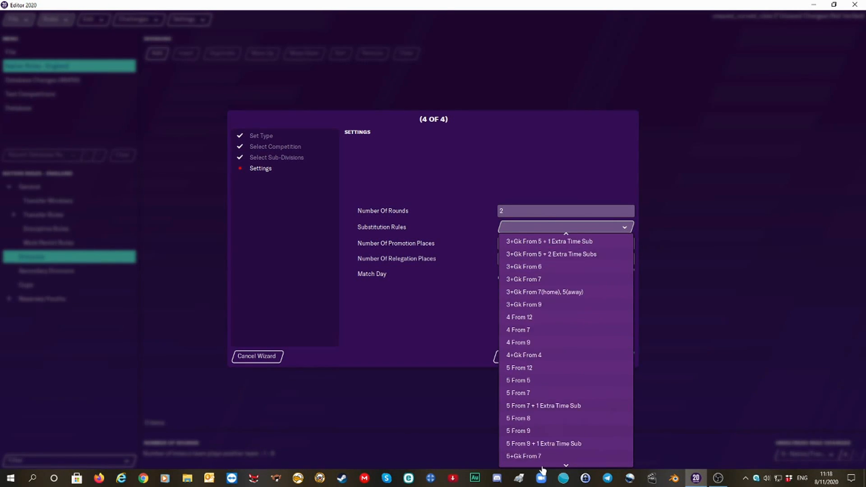
scroll(533, 424, down, 2)
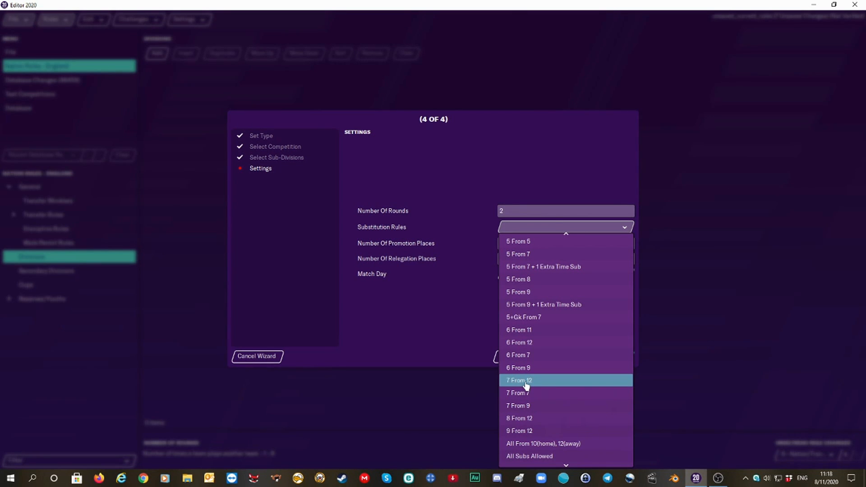
click(526, 384)
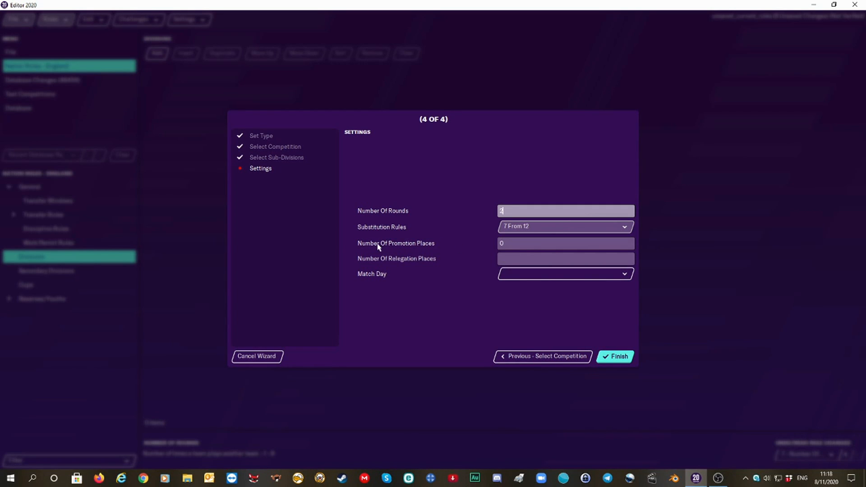
Step: Set 3 relegation places and Sat as the match day, and finish creating the Premier League division
click(507, 258)
text(3)
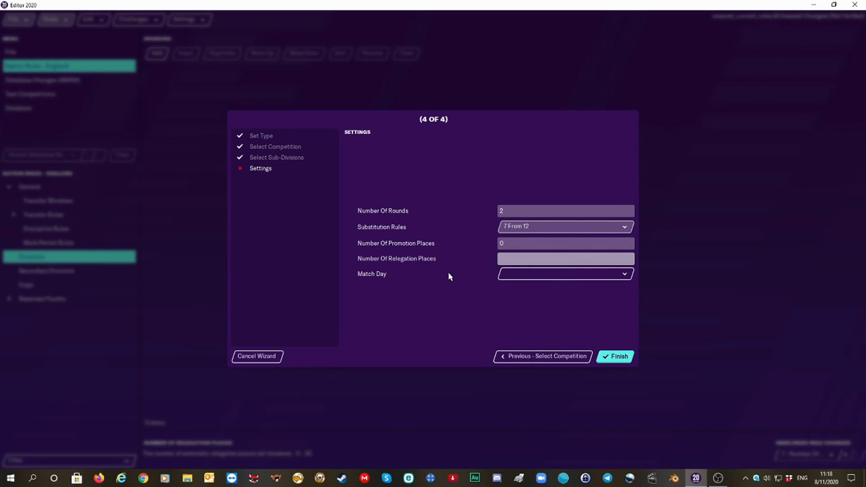
click(523, 275)
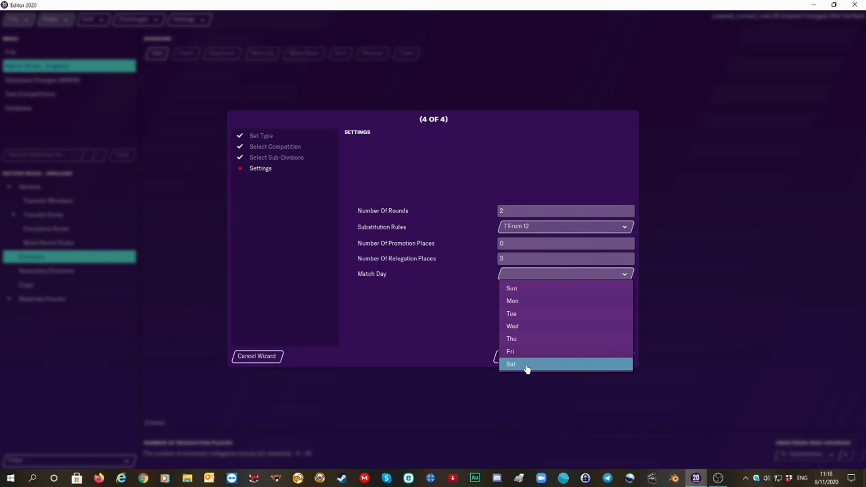
click(562, 360)
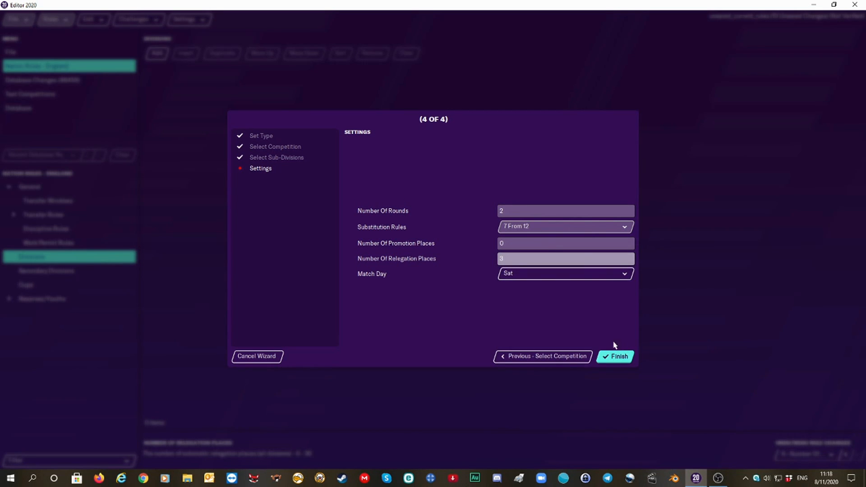
click(613, 358)
click(612, 357)
click(612, 360)
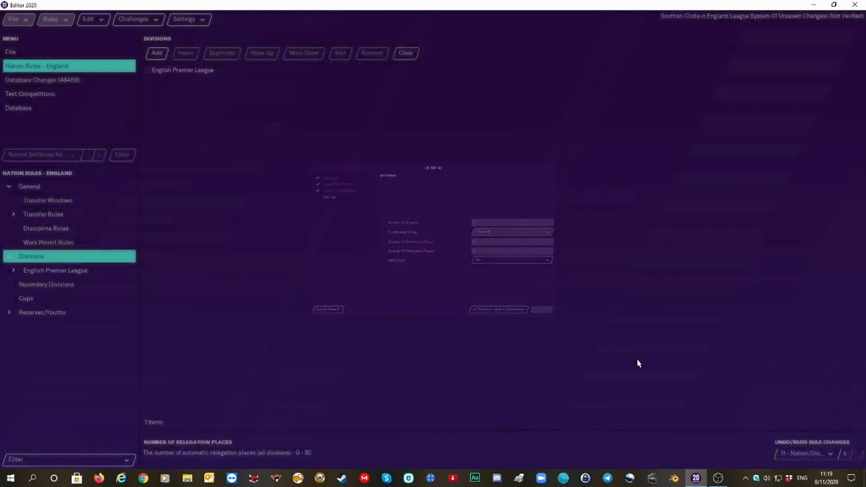
Step: Start adding a single division with English Division 1 as its competition, and proceed to its settings
click(156, 55)
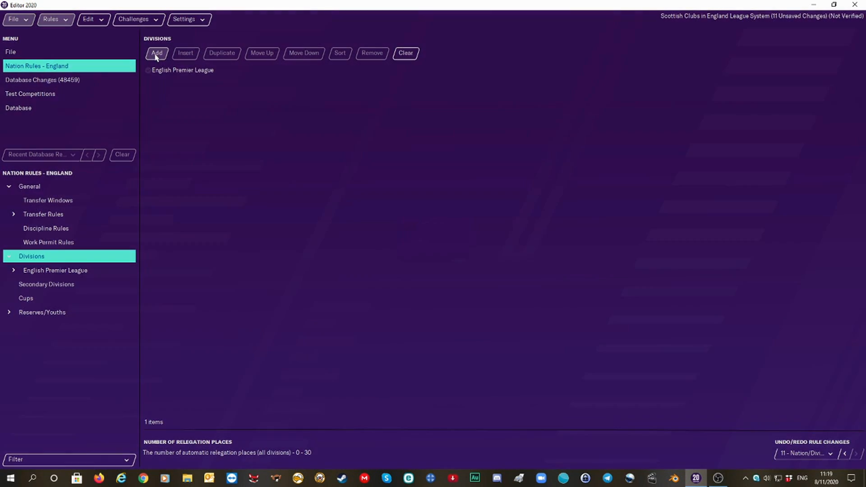
click(350, 240)
click(564, 357)
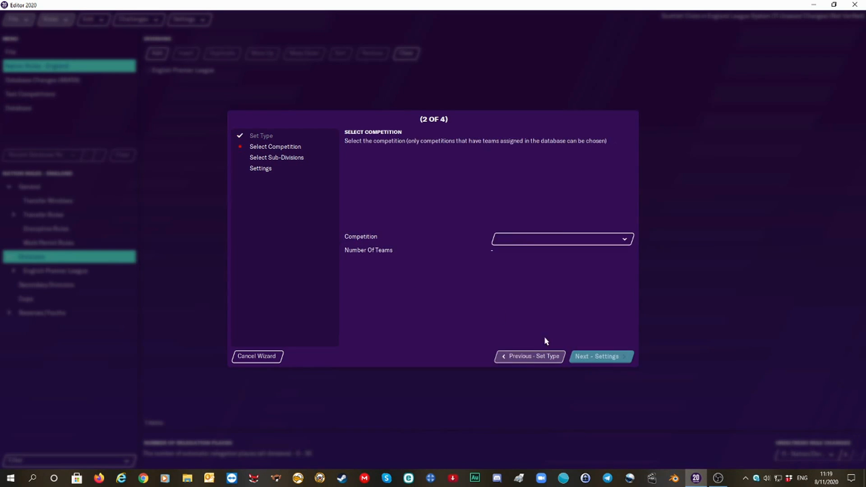
click(514, 241)
click(502, 266)
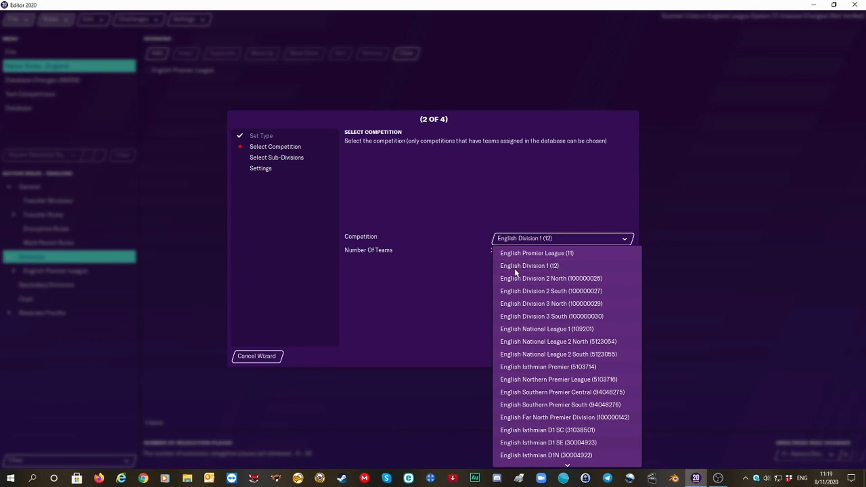
click(587, 357)
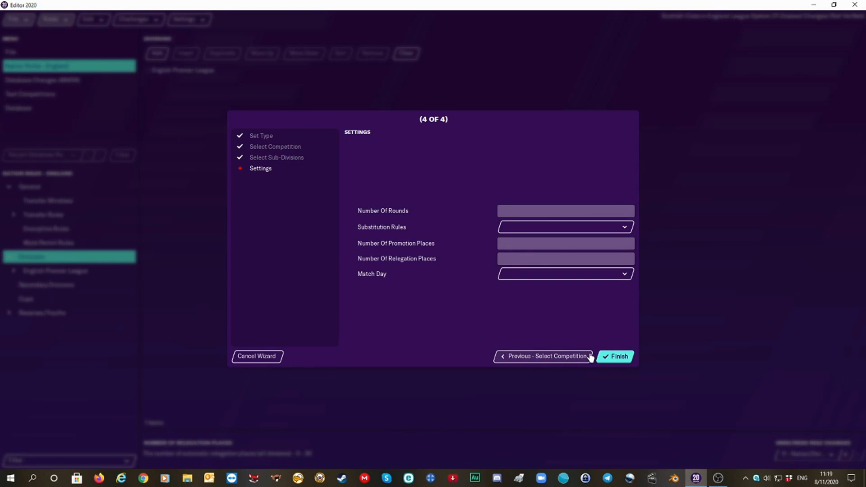
Step: Set English Division 1's number of rounds to 2 and its substitution rules to 7 From 12
click(507, 210)
text(2)
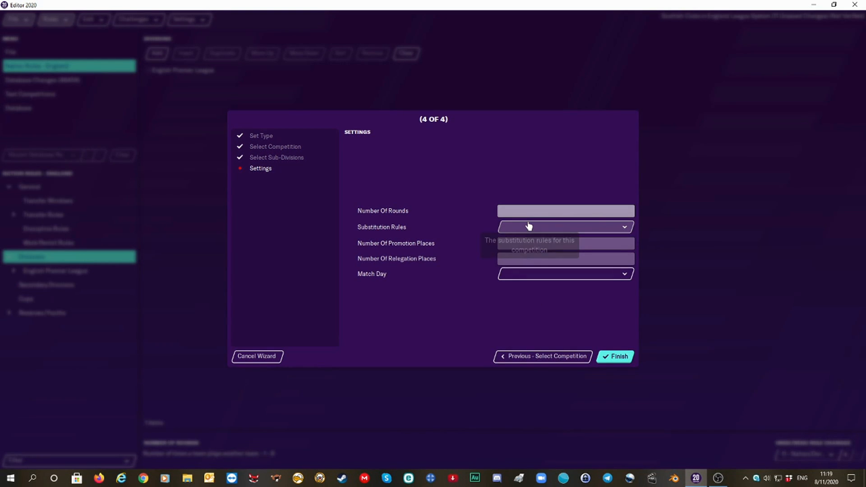
click(548, 229)
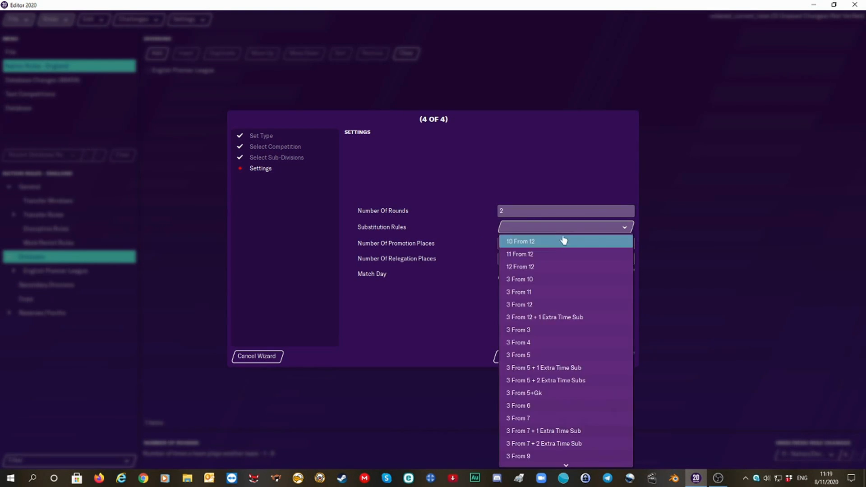
scroll(534, 470, down, 8)
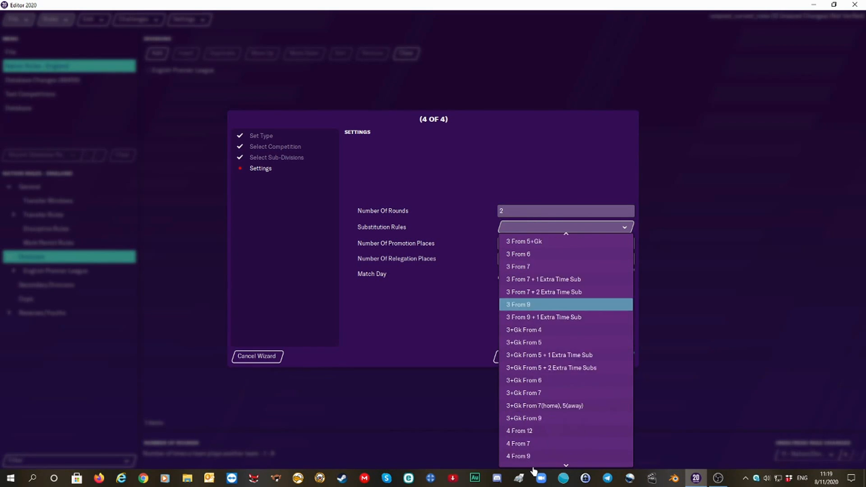
scroll(535, 471, down, 5)
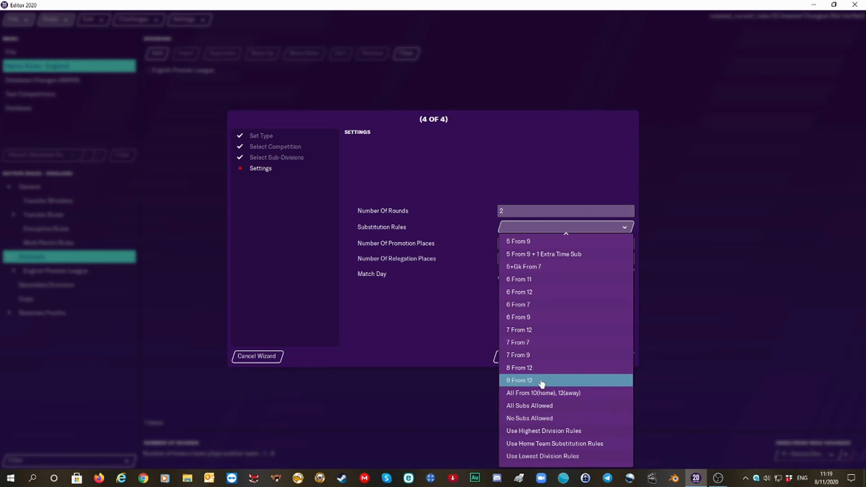
click(535, 331)
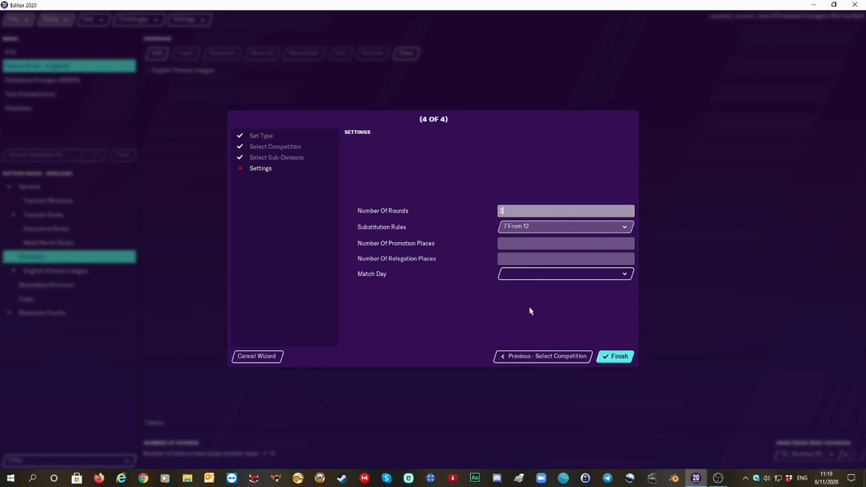
Step: Give English Division 1 2 promotion places, 6 relegation places and Sat as match day, and finish creating the division
click(510, 243)
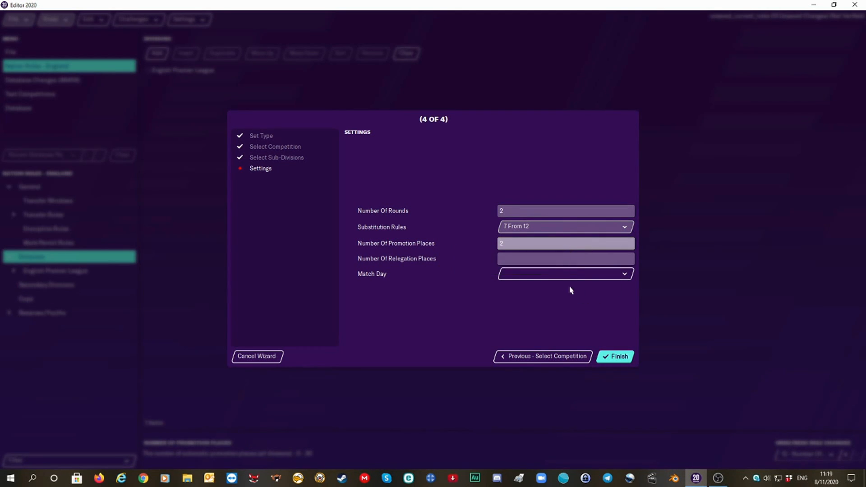
click(527, 259)
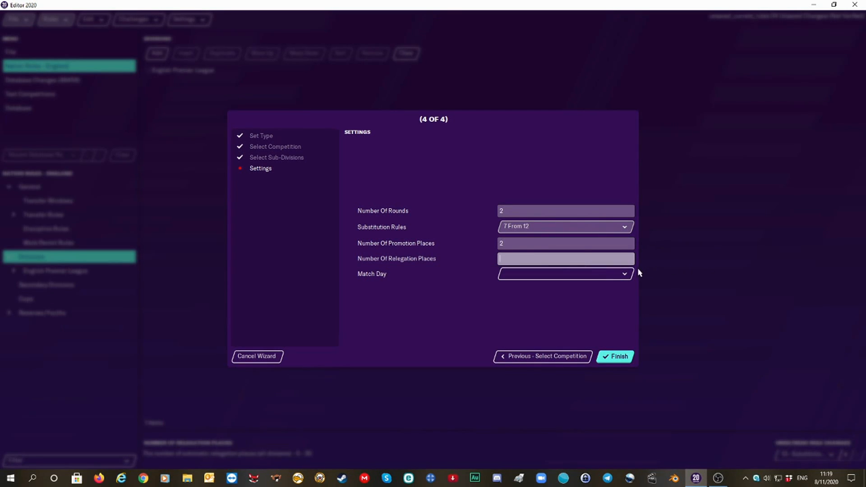
text(6)
click(555, 275)
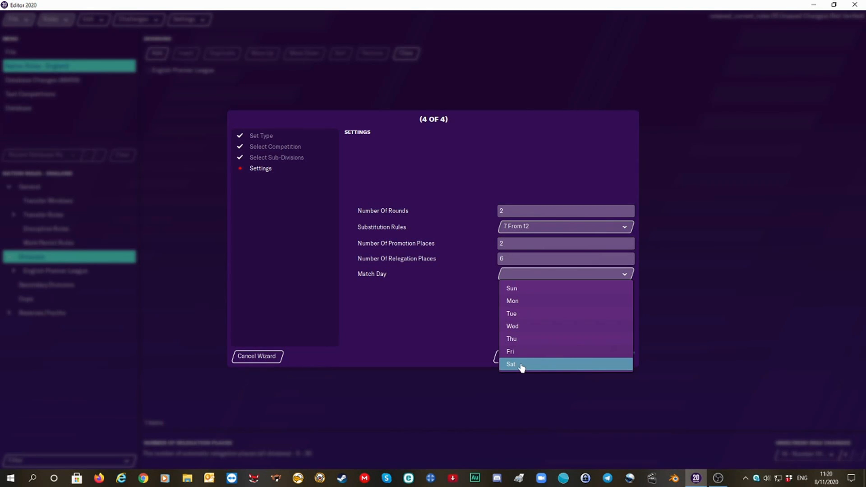
click(522, 366)
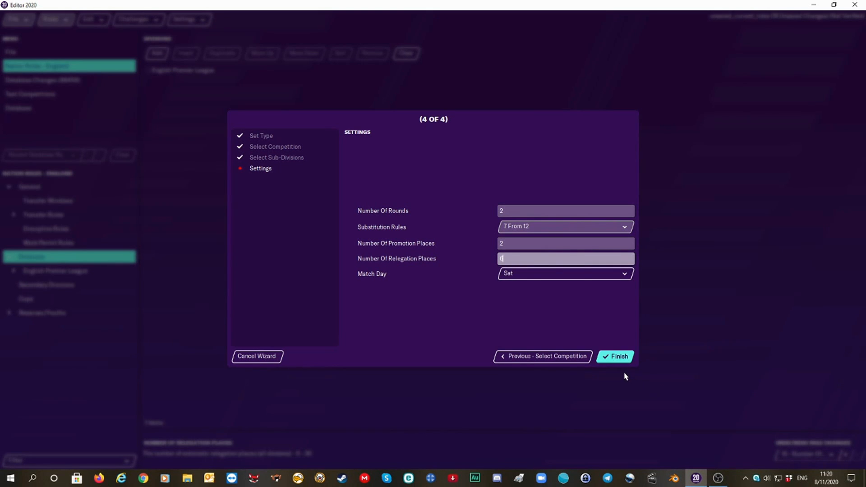
click(606, 357)
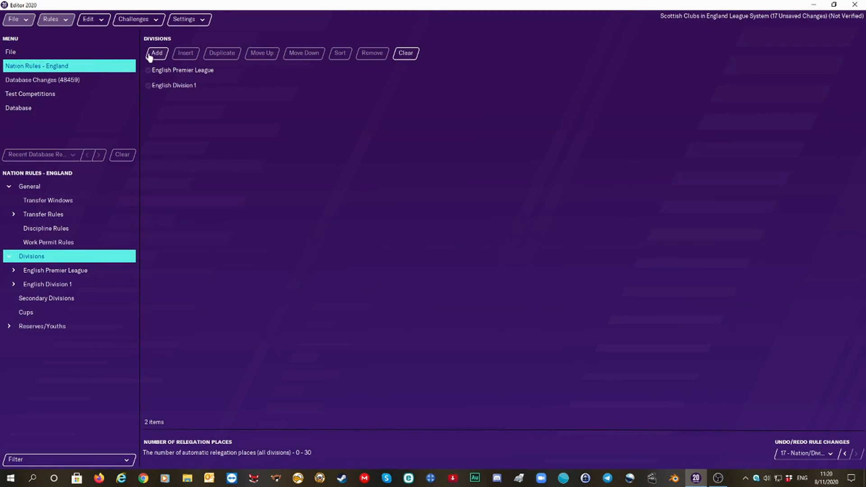
Step: Start adding a division that contains sub-divisions, with English Division 2 North/South as the parent competition, and proceed to sub-division selection
click(150, 55)
click(351, 251)
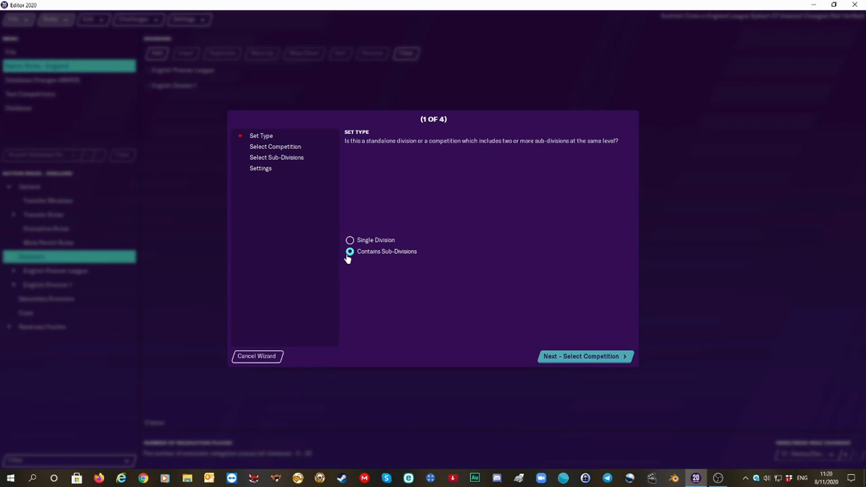
click(592, 360)
click(533, 243)
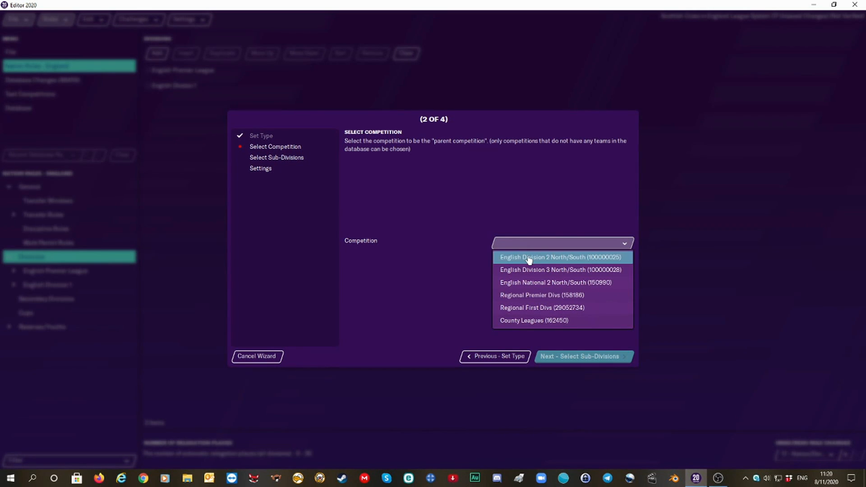
click(529, 258)
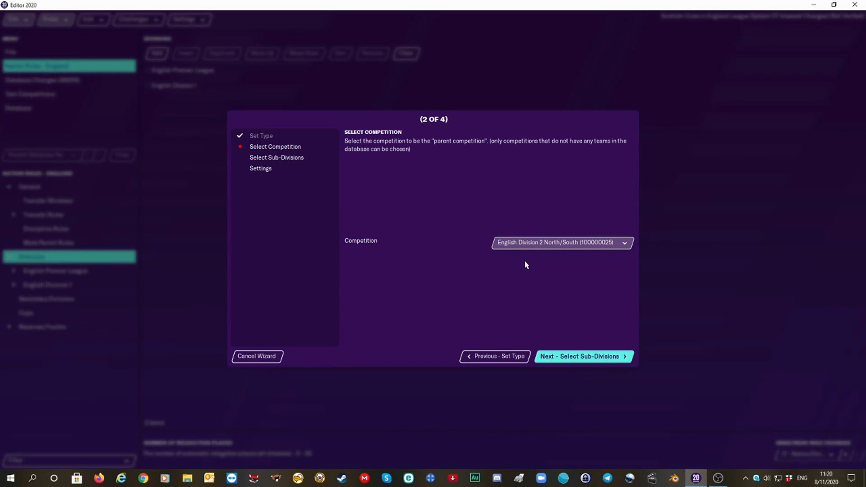
click(570, 357)
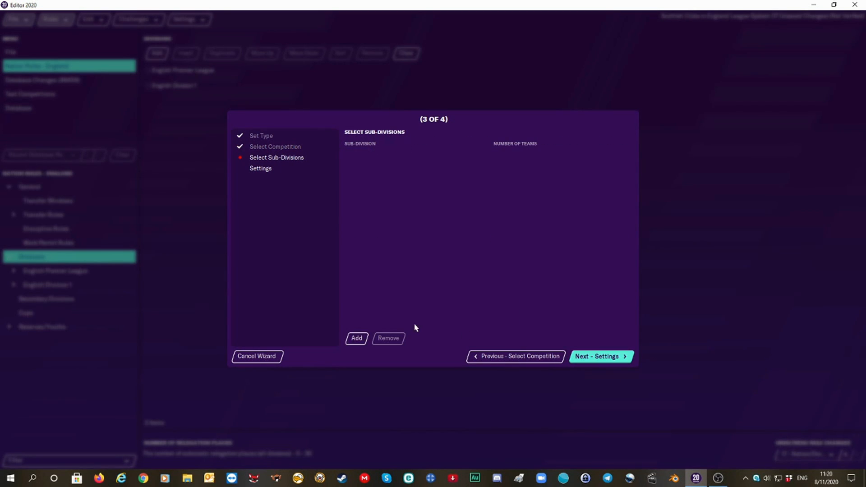
Step: Add English Division 2 North and English Division 2 South as the sub-divisions and proceed to the settings
click(356, 338)
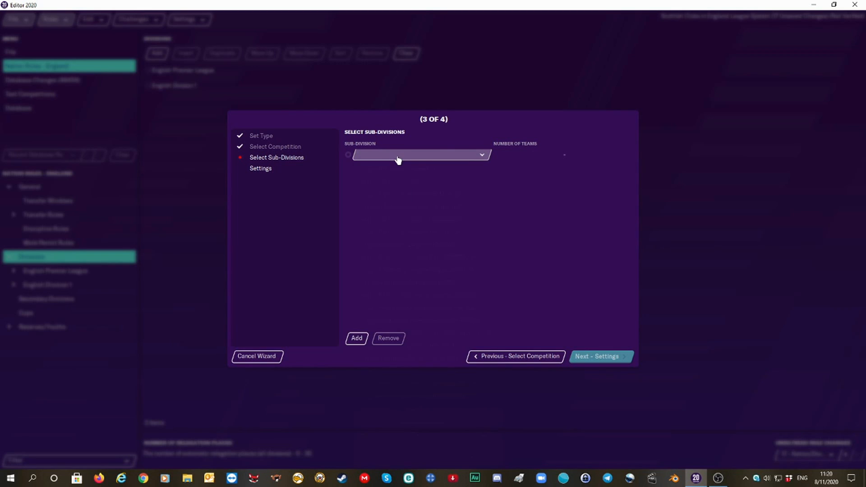
click(398, 158)
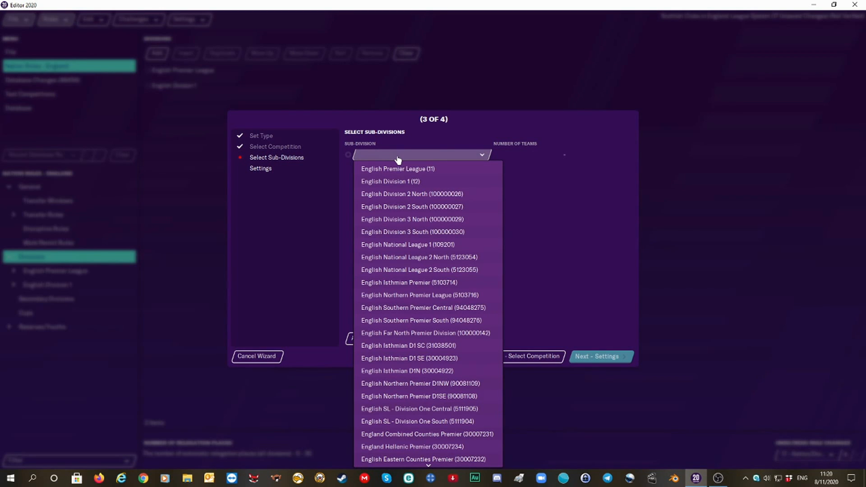
click(398, 195)
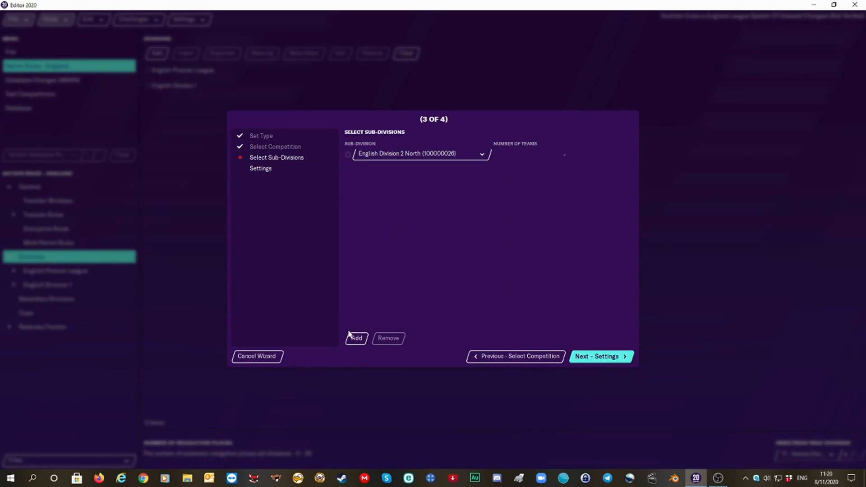
click(357, 339)
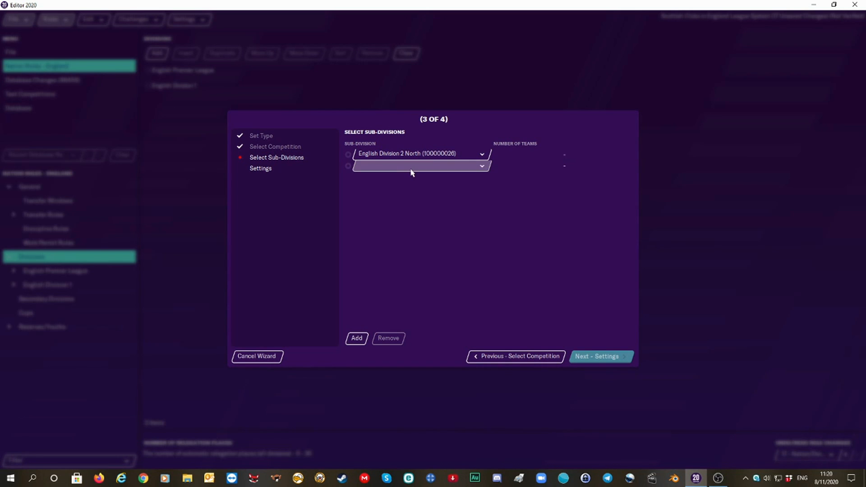
click(410, 167)
click(411, 218)
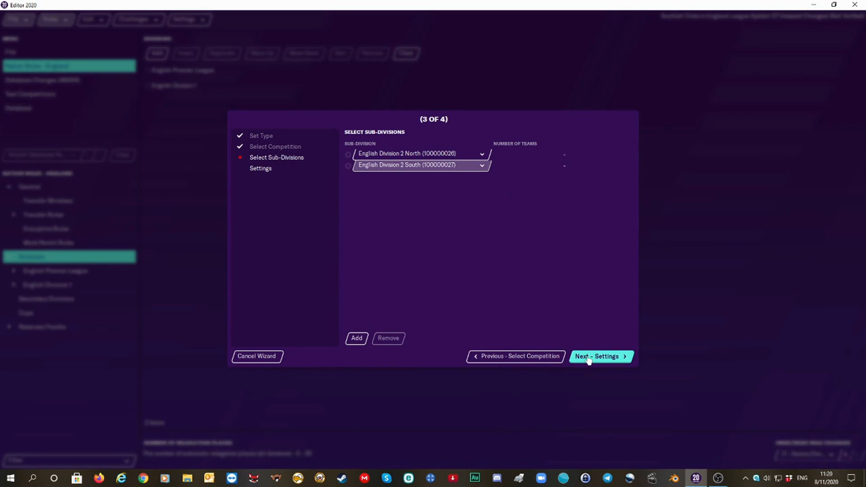
click(588, 356)
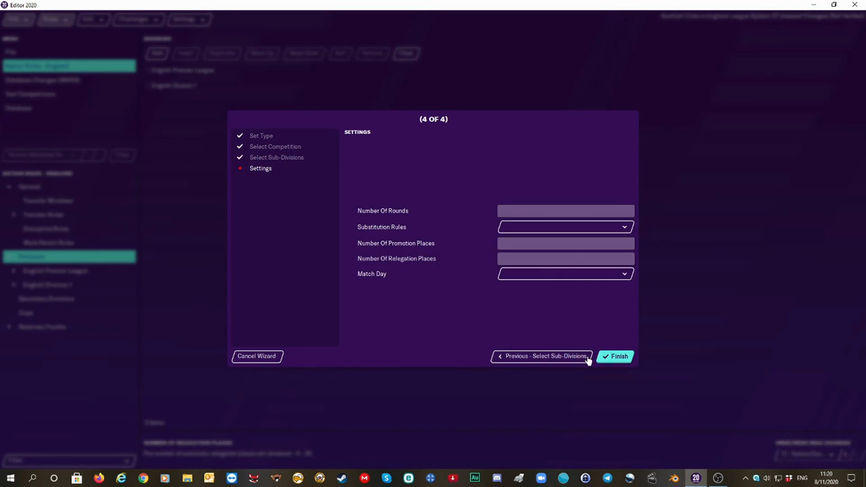
Step: Set English Division 2 North/South to 2 rounds, 4 promotion places and 8 relegation places
click(513, 209)
text(2)
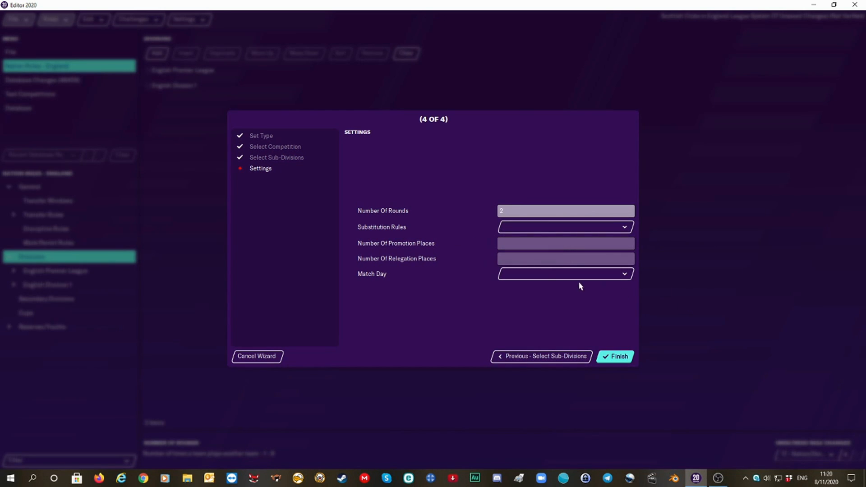
click(516, 243)
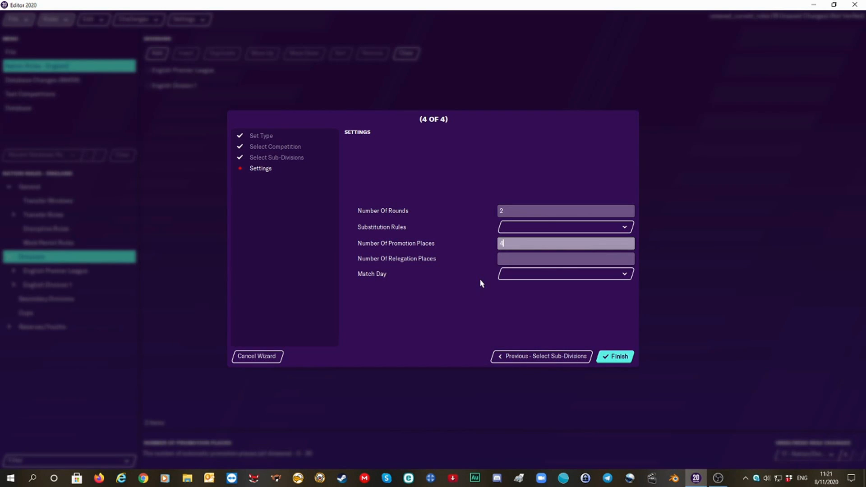
click(507, 259)
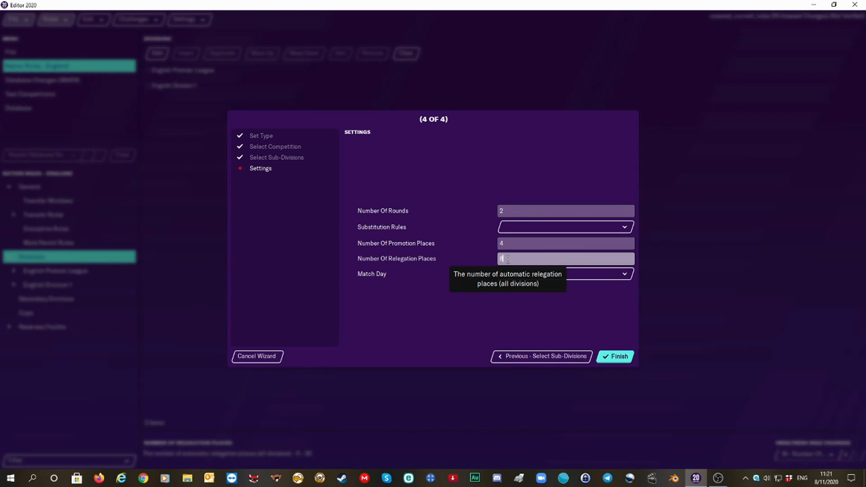
text(8)
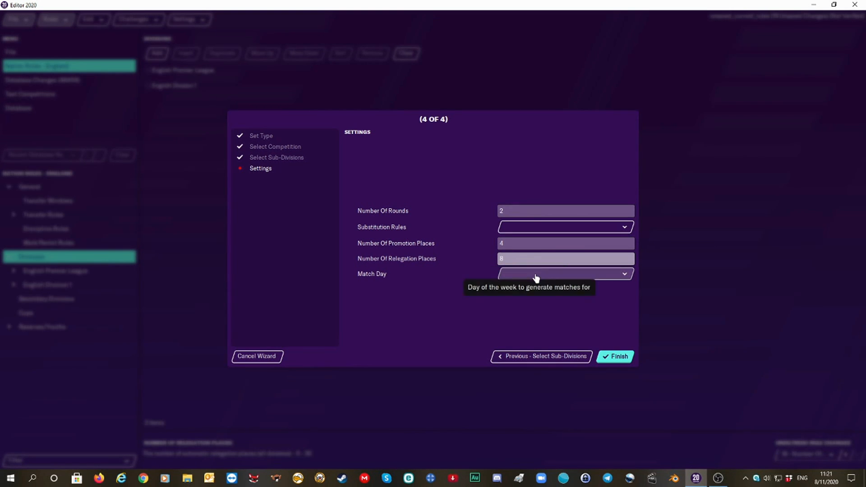
Step: Set Sat as the match day and 7 From 12 as the substitution rules, and finish creating English Division 2 North/South
click(541, 276)
click(529, 364)
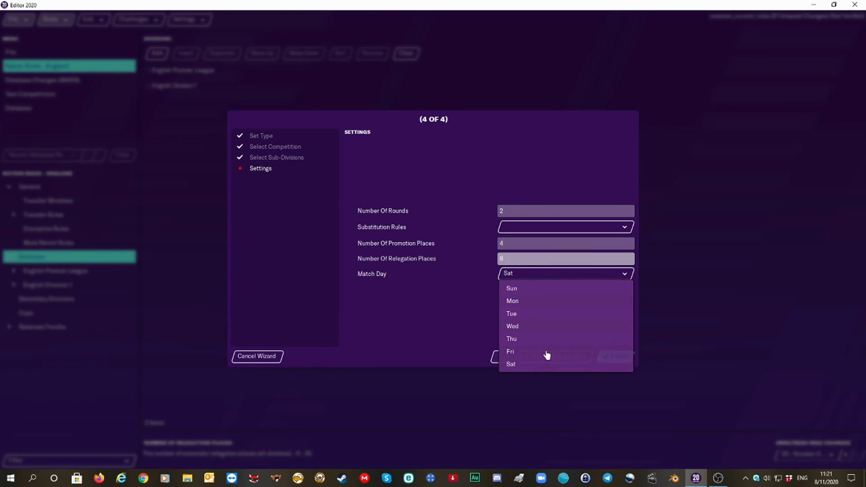
click(555, 227)
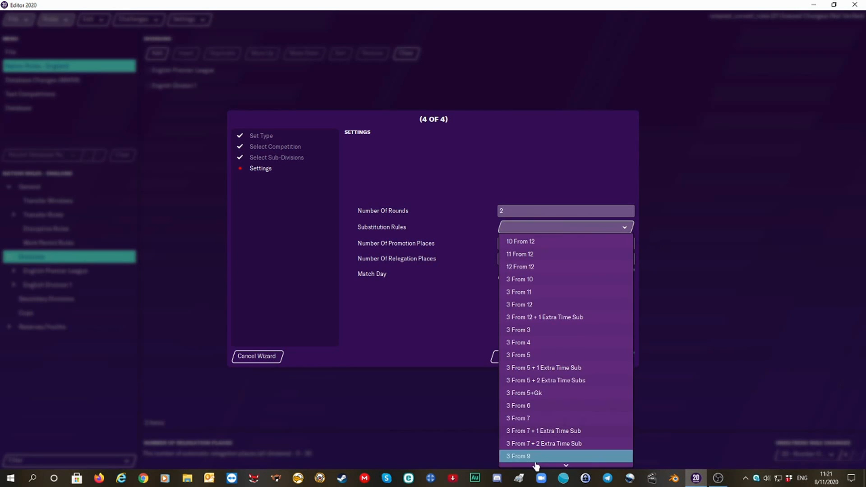
scroll(537, 469, down, 6)
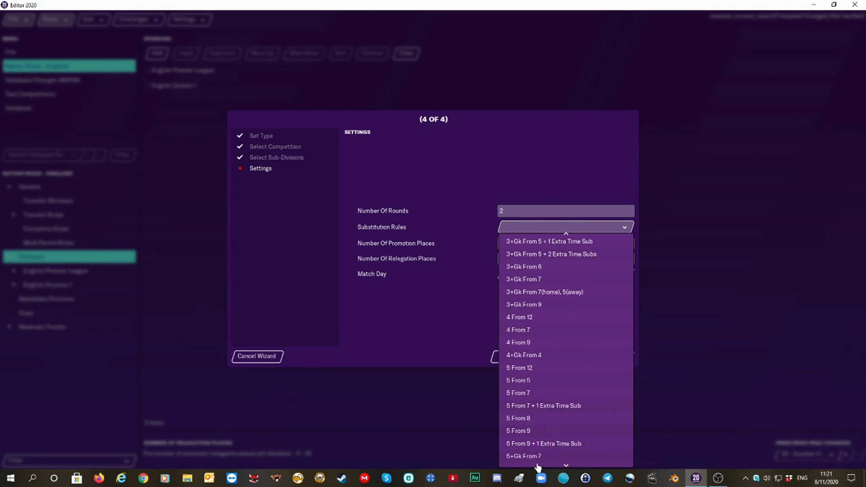
scroll(538, 467, down, 4)
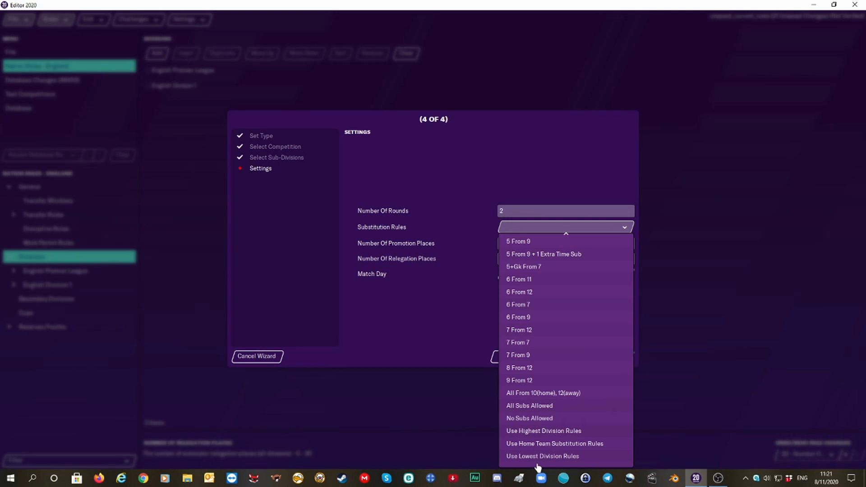
click(540, 332)
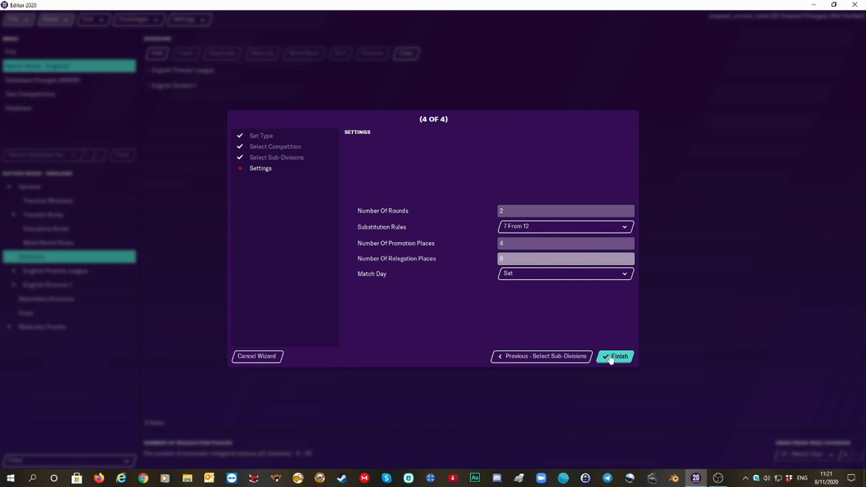
click(611, 357)
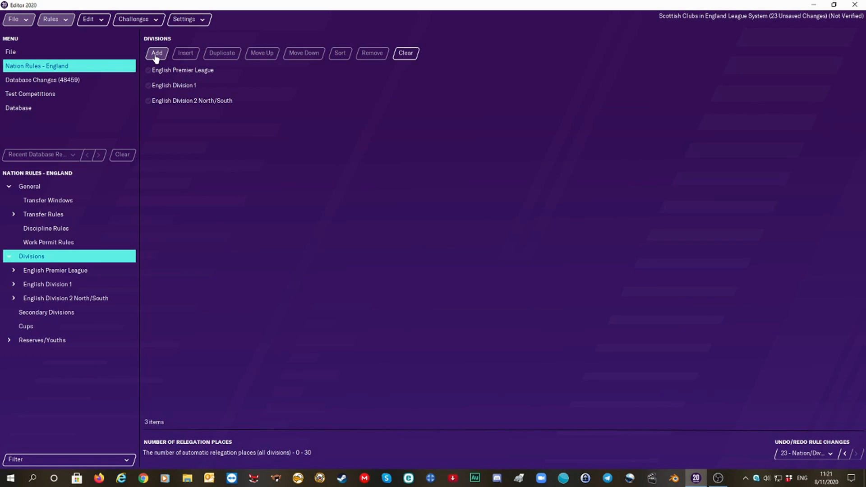
Step: Start adding a division that contains sub-divisions, with English Division 3 North/South as the parent competition, and proceed to sub-division selection
click(156, 54)
click(350, 252)
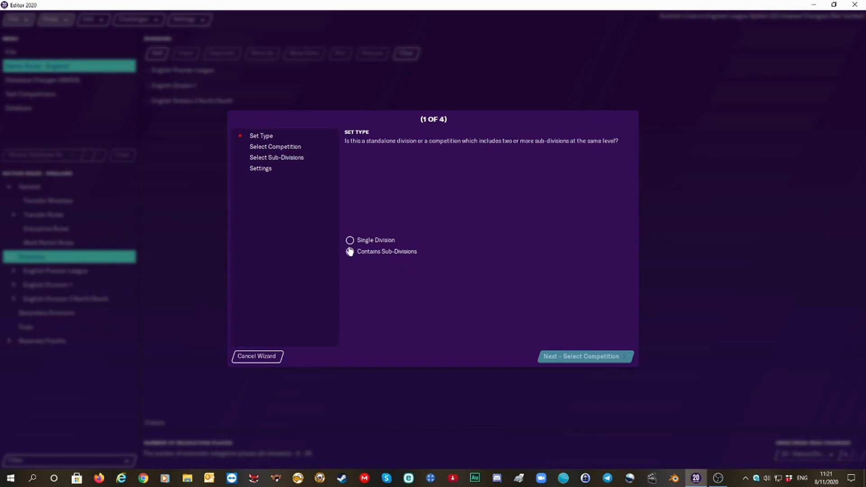
click(582, 356)
click(558, 245)
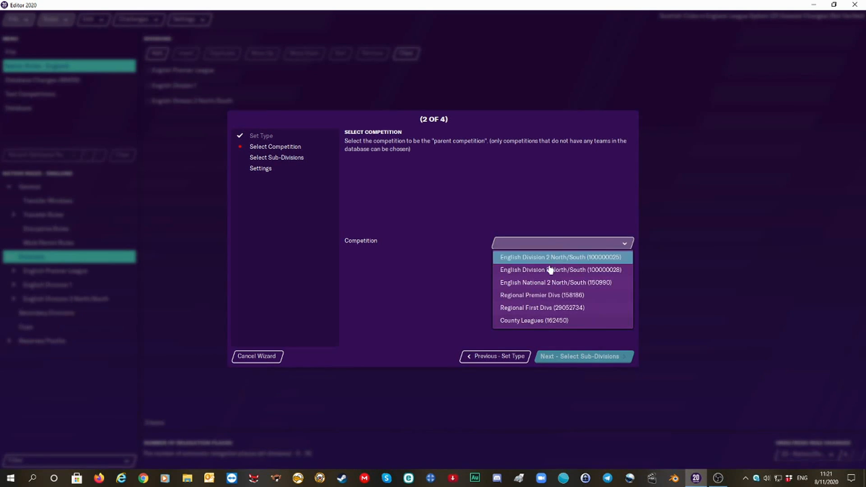
click(551, 270)
click(560, 360)
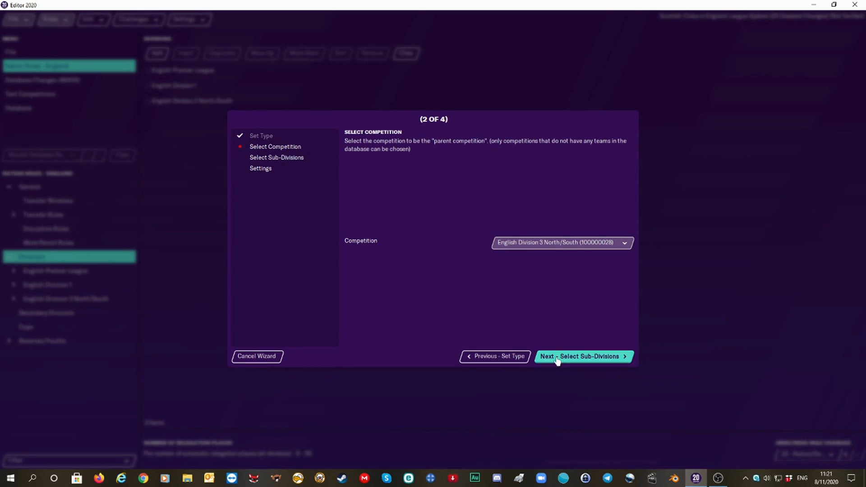
Step: Add English Division 3 North and English Division 3 South as the sub-divisions and proceed to the settings
click(356, 338)
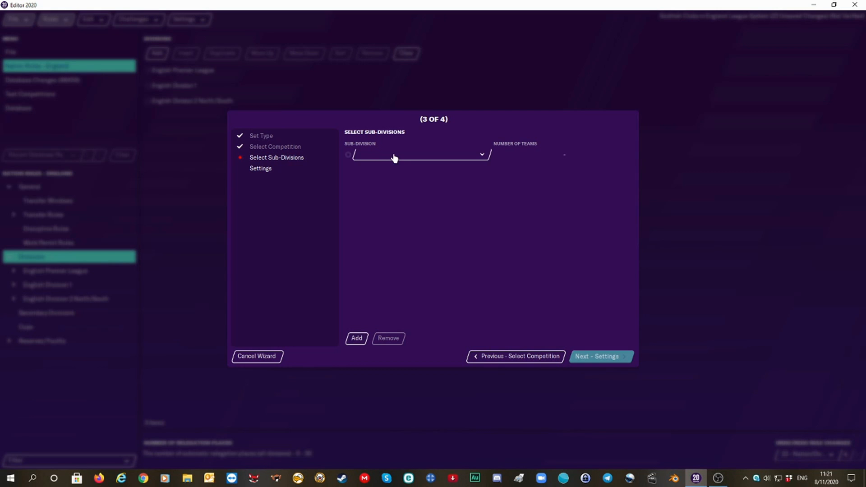
click(394, 156)
click(400, 220)
click(355, 341)
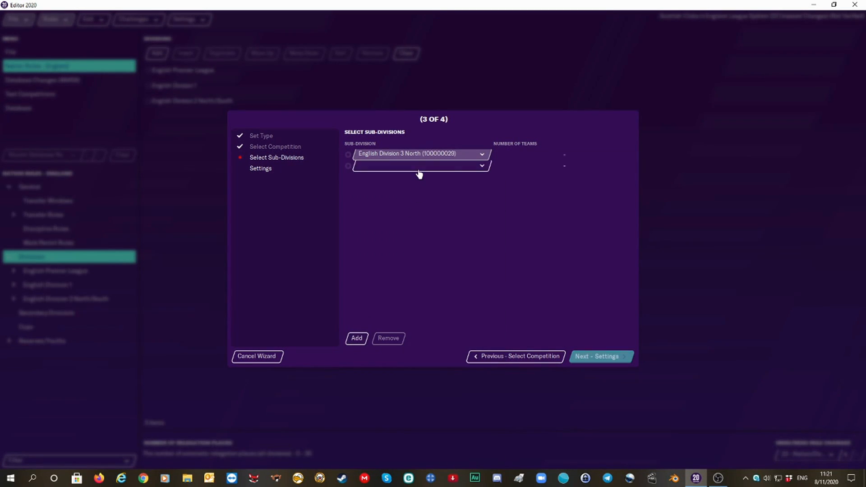
click(418, 167)
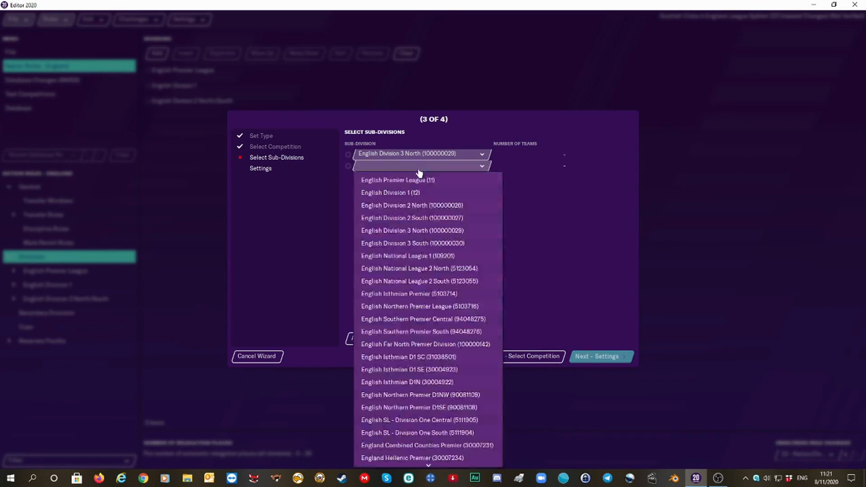
click(426, 244)
click(607, 358)
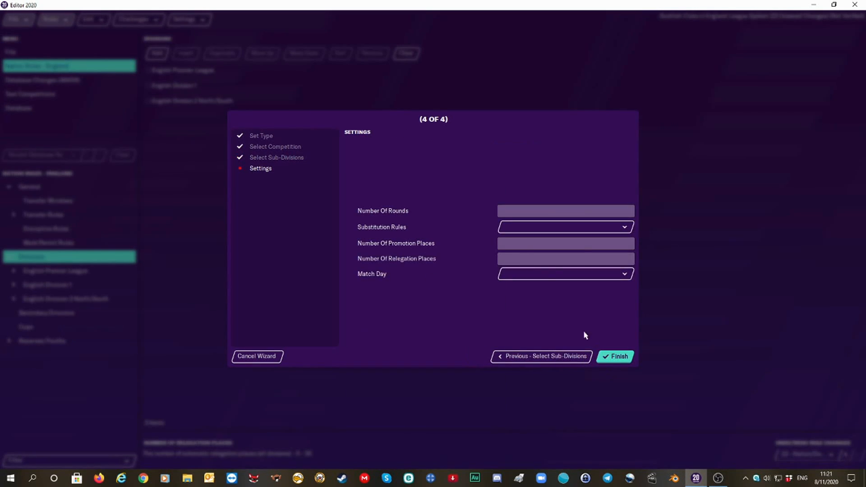
Step: Set English Division 3 North/South to 2 rounds, 6 promotion places and 2 relegation places
click(523, 211)
text(2)
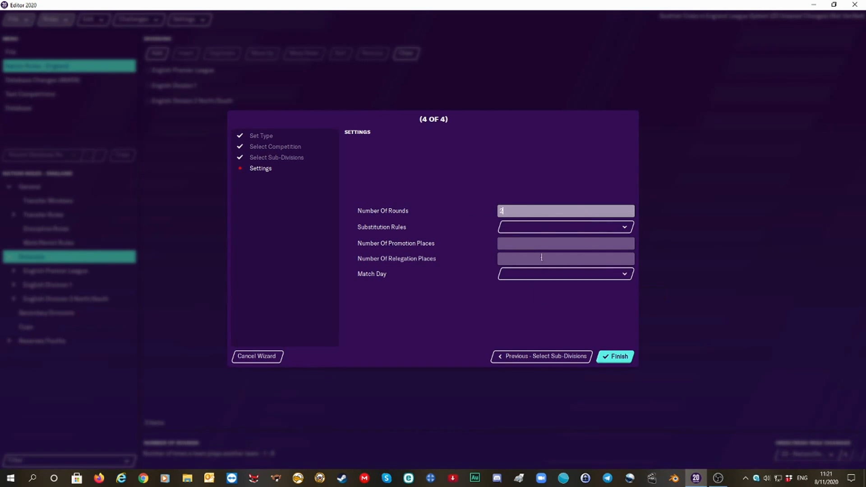
click(516, 244)
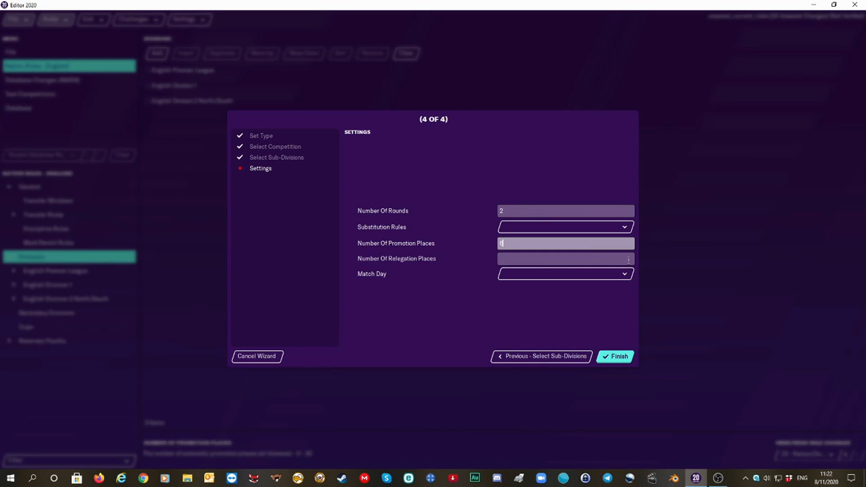
click(571, 259)
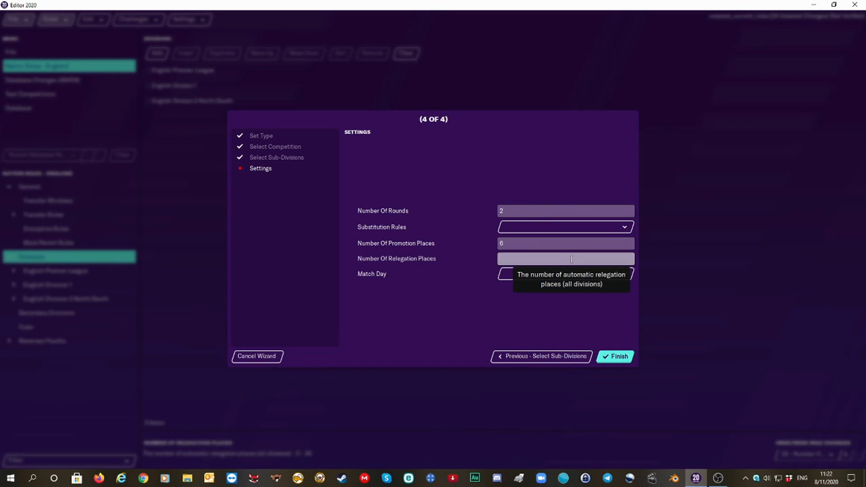
text(2)
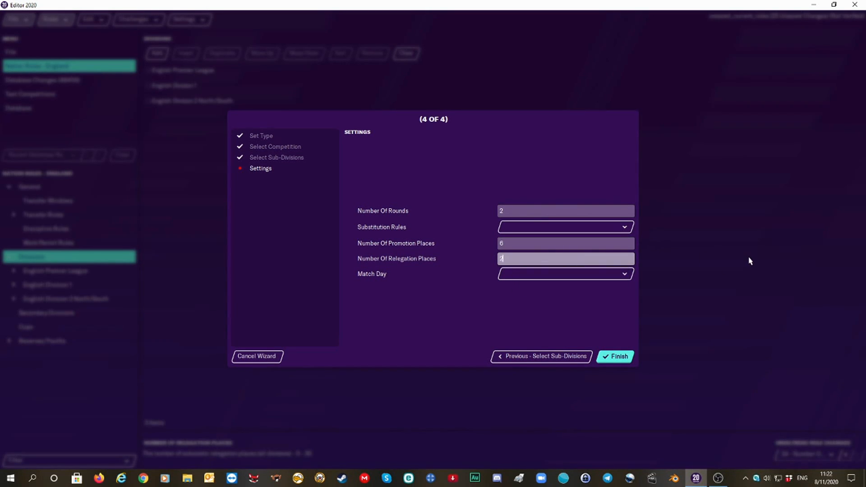
Step: Set Sat as the match day and 7 From 12 as the substitution rules, and finish creating English Division 3 North/South
click(594, 274)
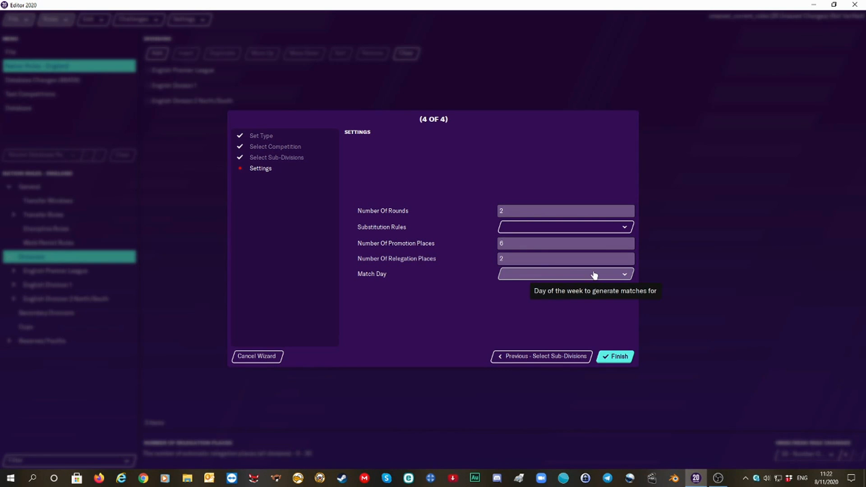
click(594, 275)
click(526, 365)
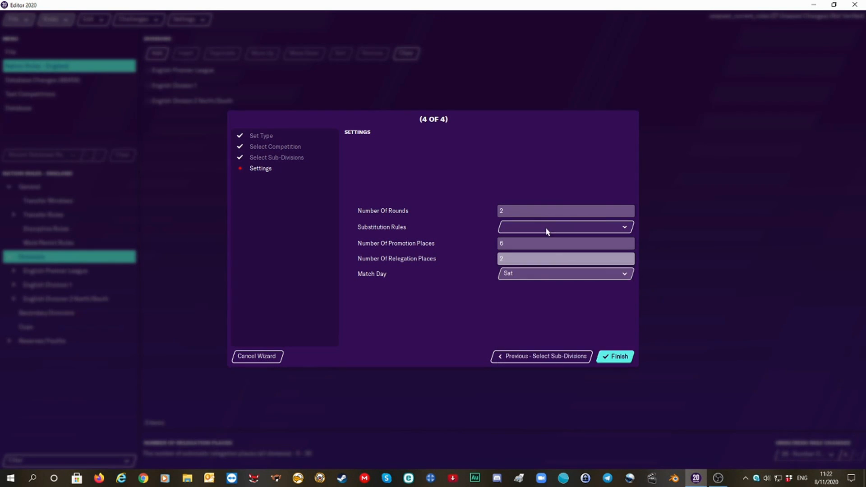
click(546, 230)
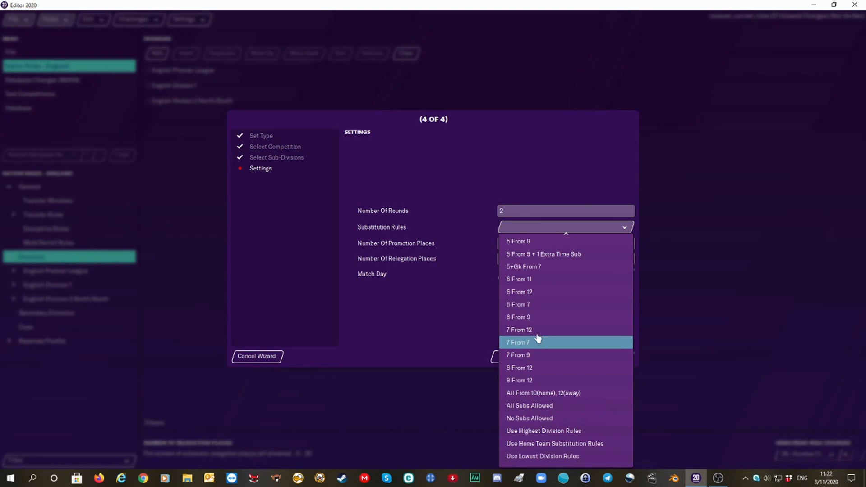
click(539, 333)
click(612, 364)
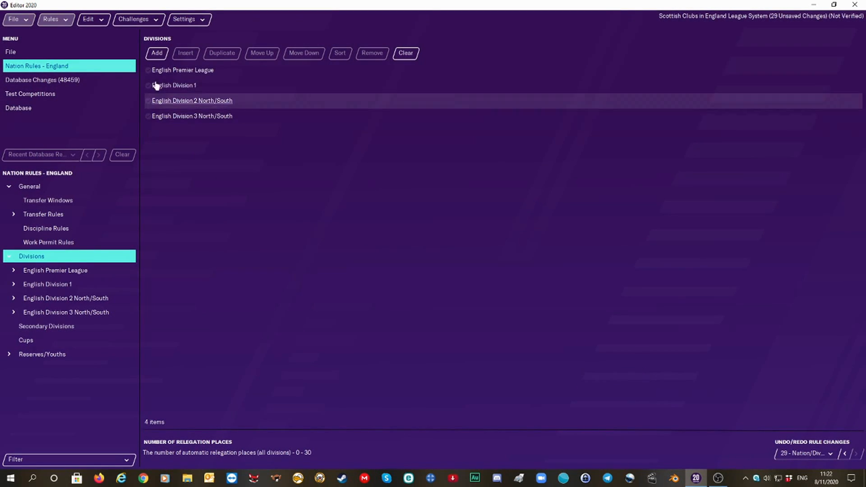
Step: Start adding a single division with English National League 1 as its competition and proceed to the settings
click(157, 53)
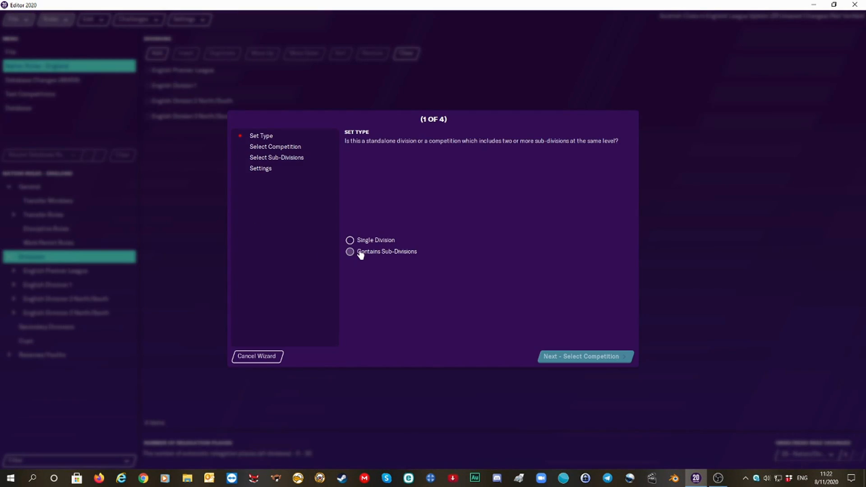
click(354, 244)
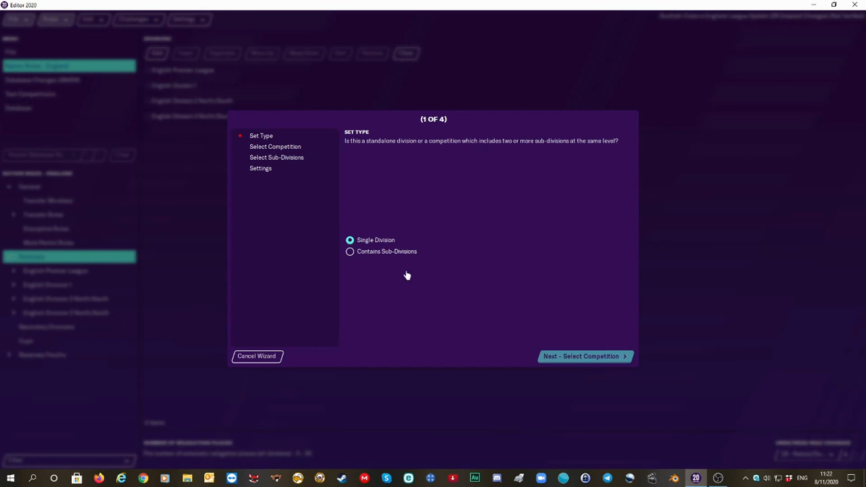
click(585, 358)
click(532, 242)
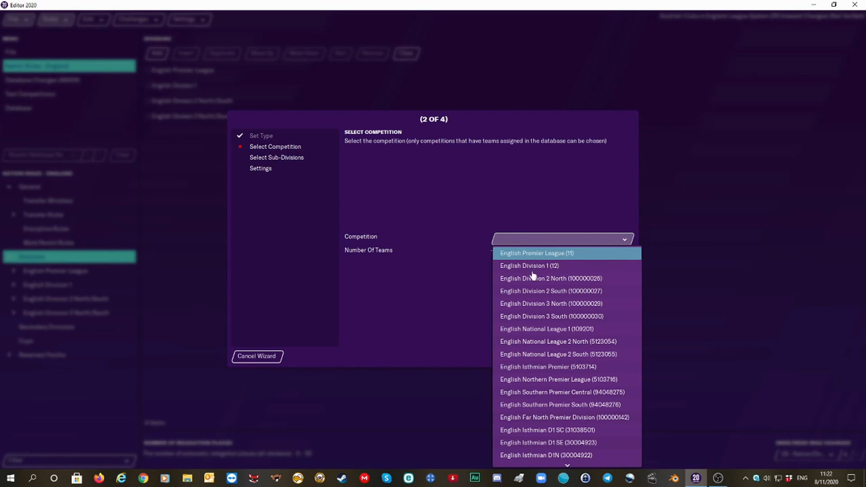
click(541, 330)
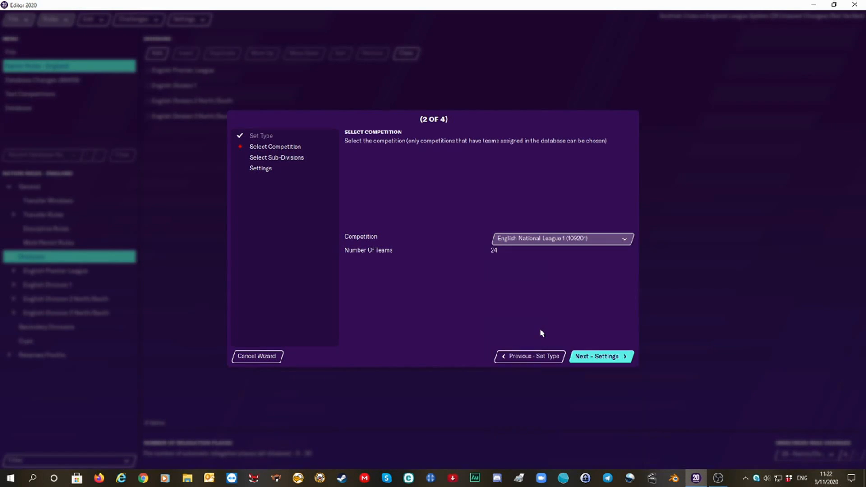
click(592, 359)
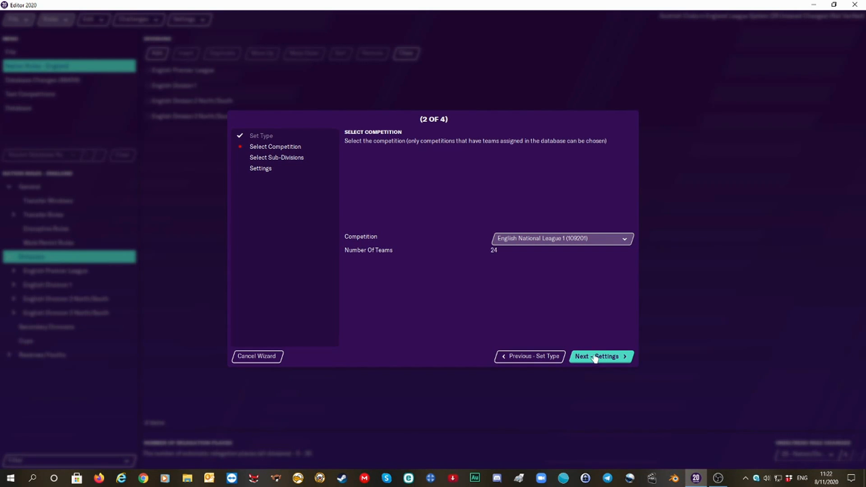
click(595, 358)
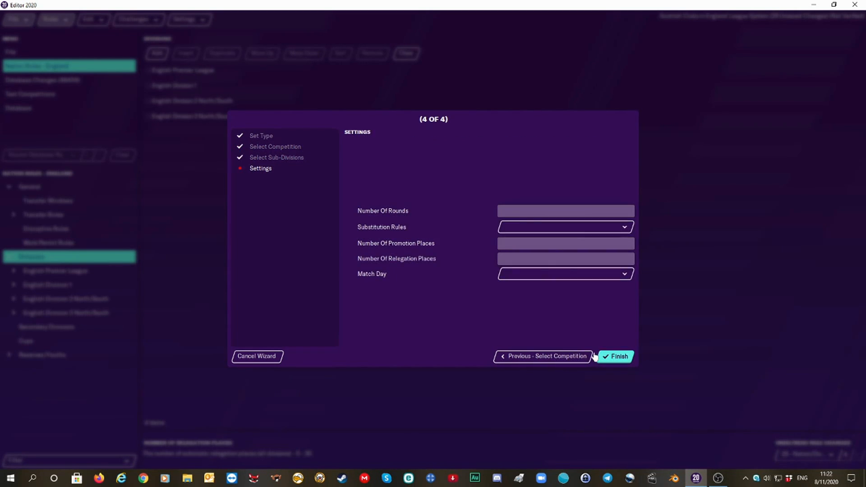
Step: Set English National League 1 to 2 rounds with 7 From 12 as the substitution rules
click(511, 213)
text(2)
click(551, 231)
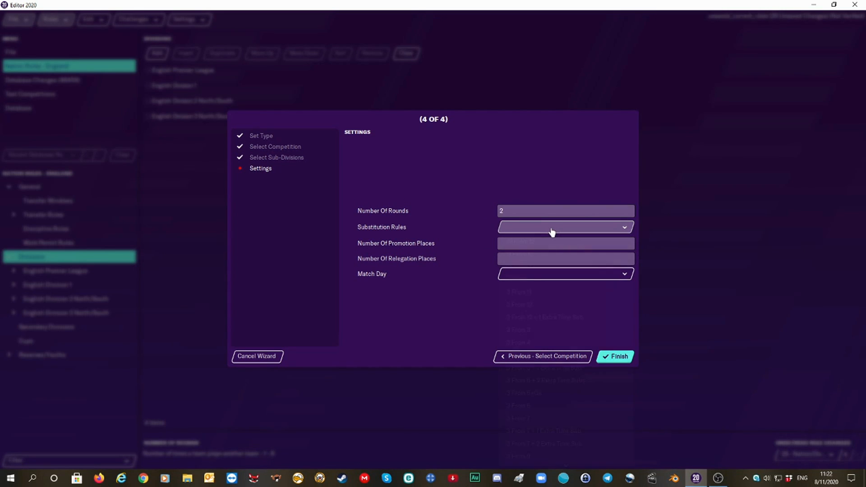
mouse_move(550, 468)
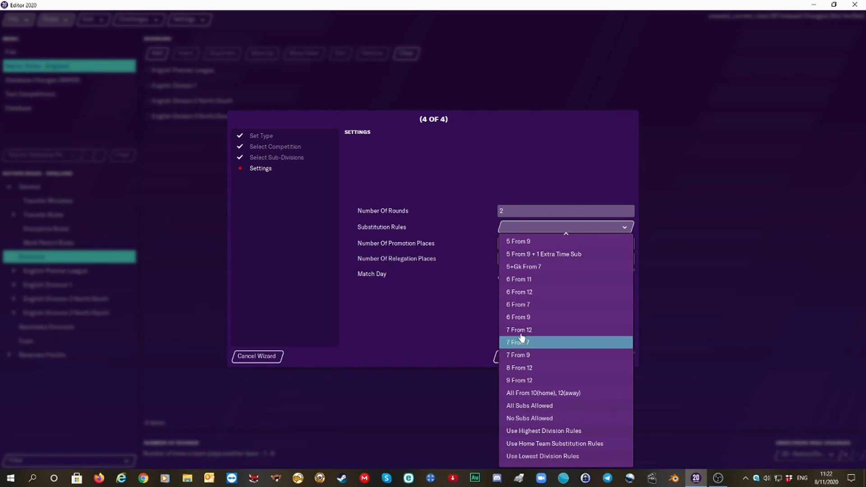
click(521, 330)
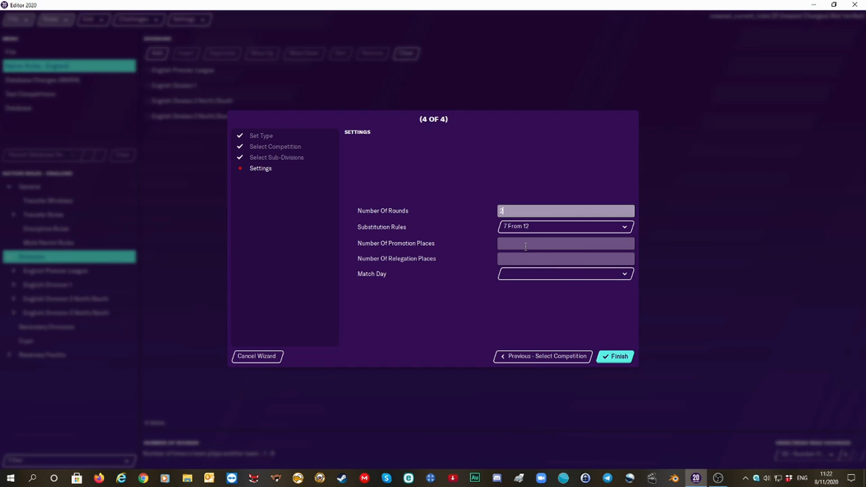
Step: Set 1 promotion place, 4 relegation places and Sat as the match day, and finish creating English National League 1
click(525, 246)
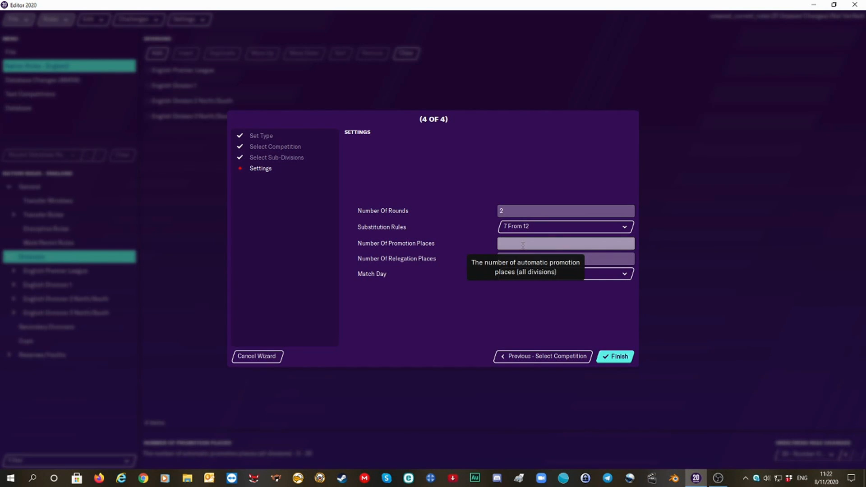
text(1)
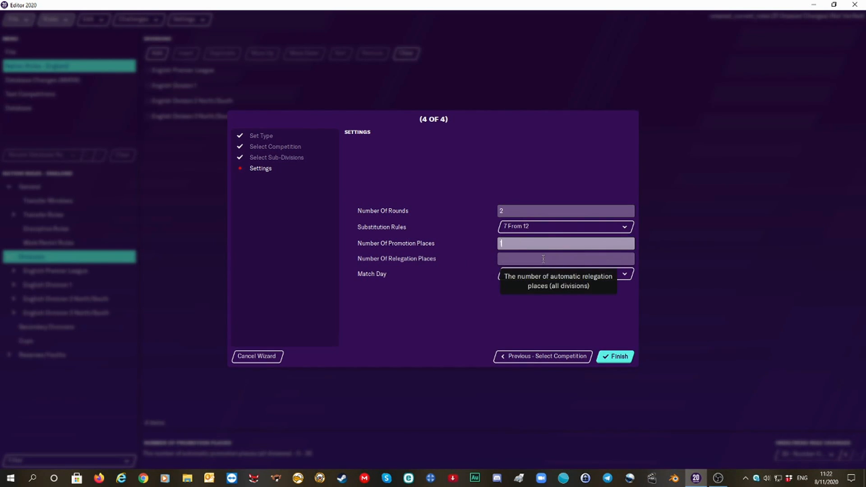
click(542, 259)
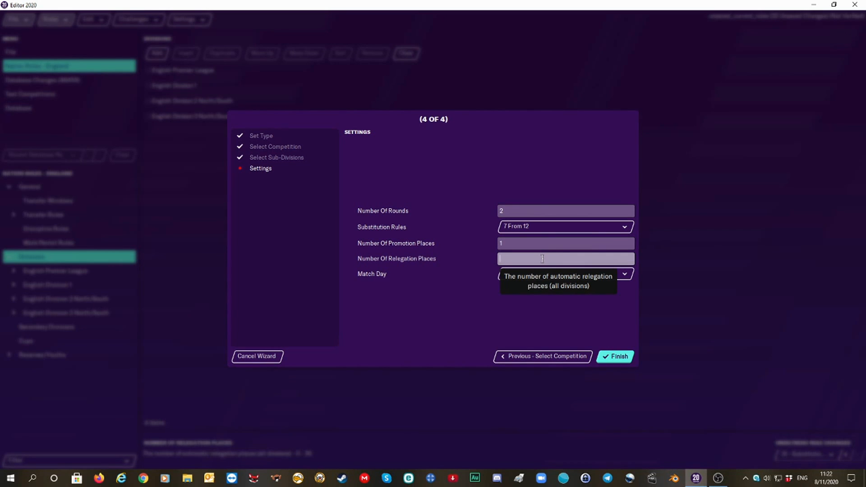
text(4)
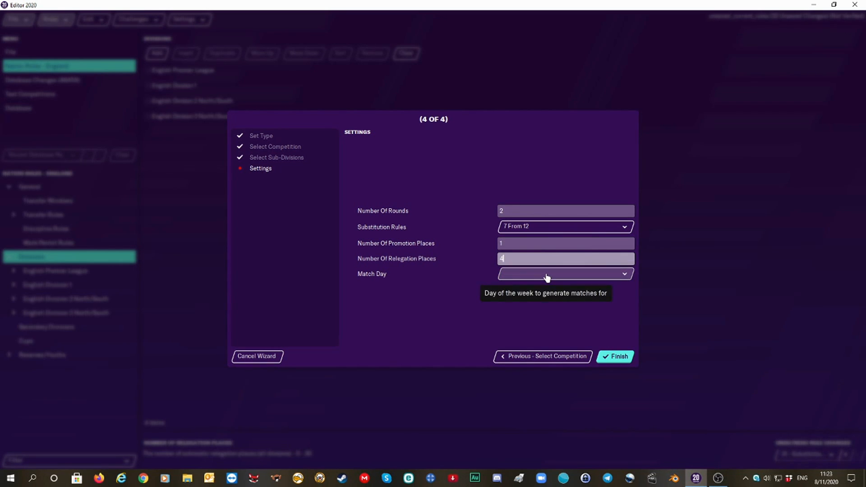
click(546, 278)
click(536, 367)
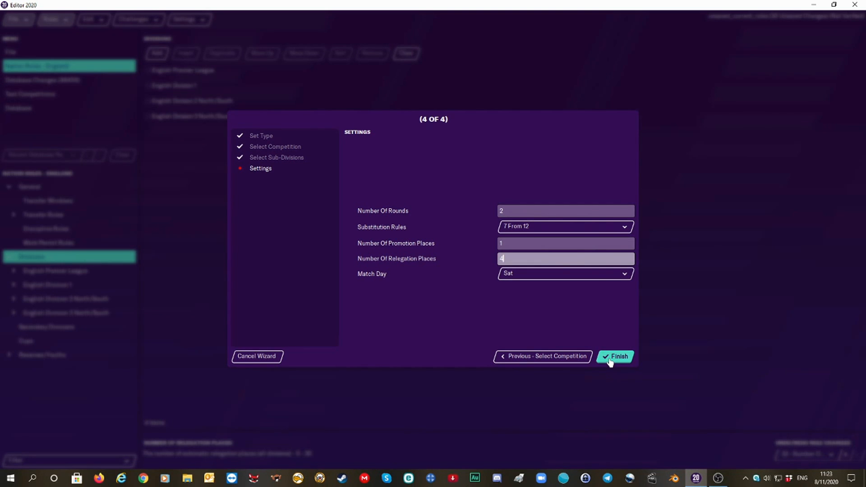
click(612, 359)
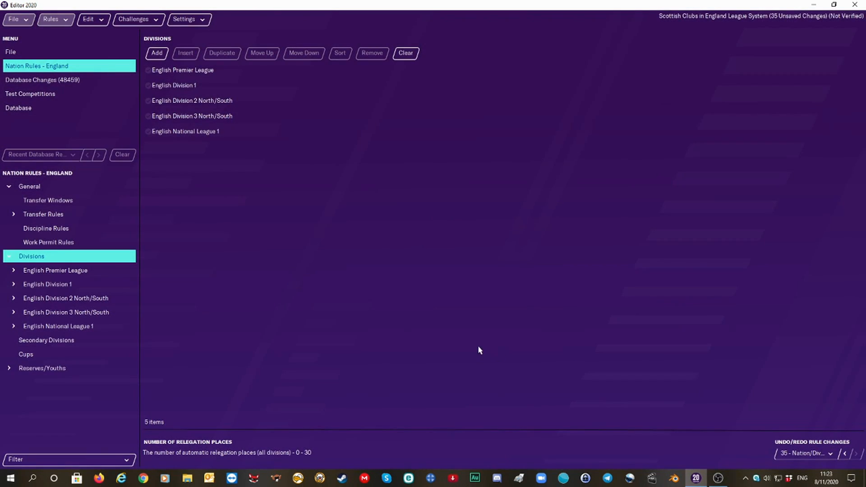
Step: Start adding a division that contains sub-divisions and choose English National 2 North/South as its parent competition
click(157, 54)
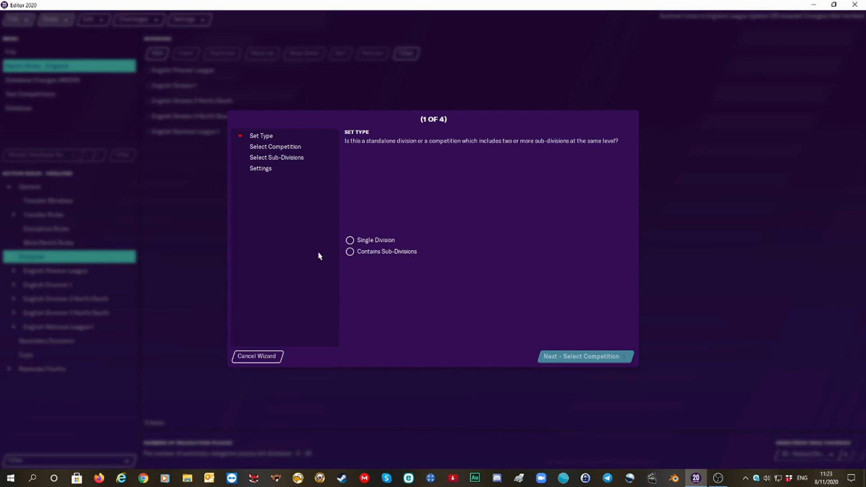
click(347, 253)
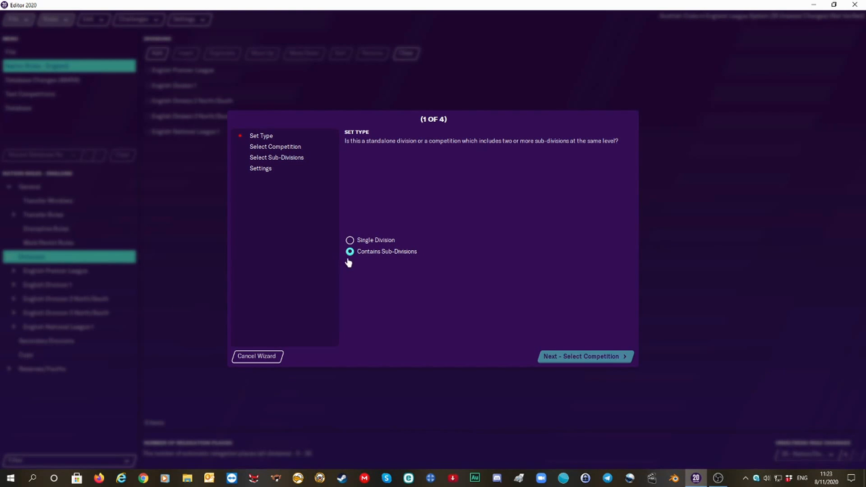
click(584, 357)
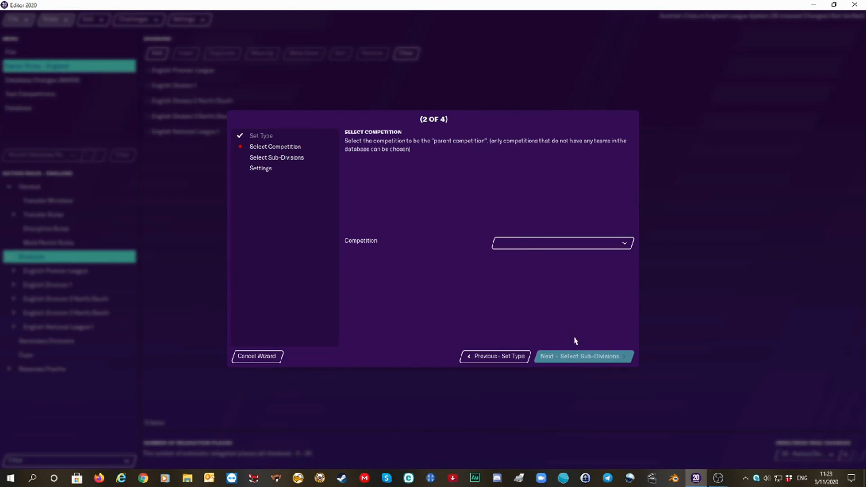
click(523, 245)
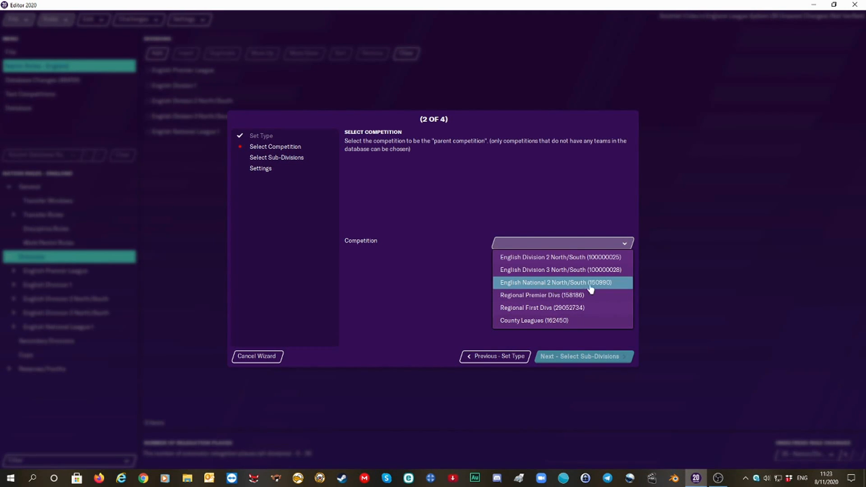
click(545, 284)
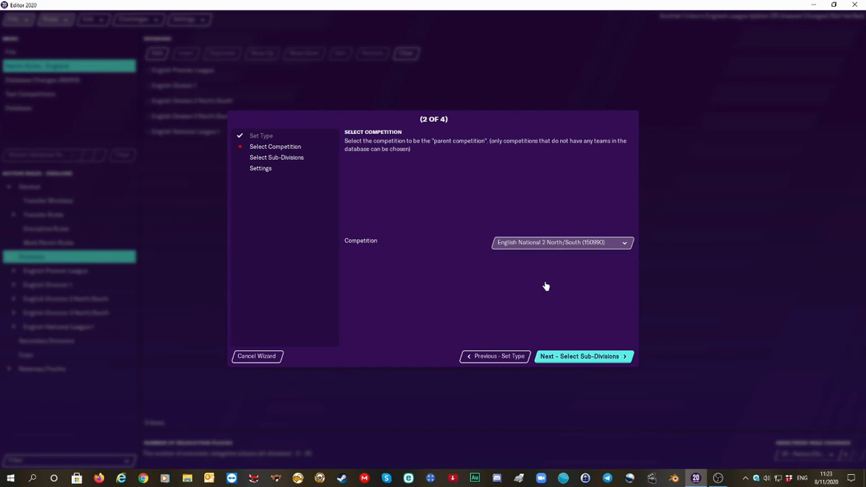
Step: Add English National League 2 North and English National League 2 South as the sub-divisions and proceed to the settings
click(584, 358)
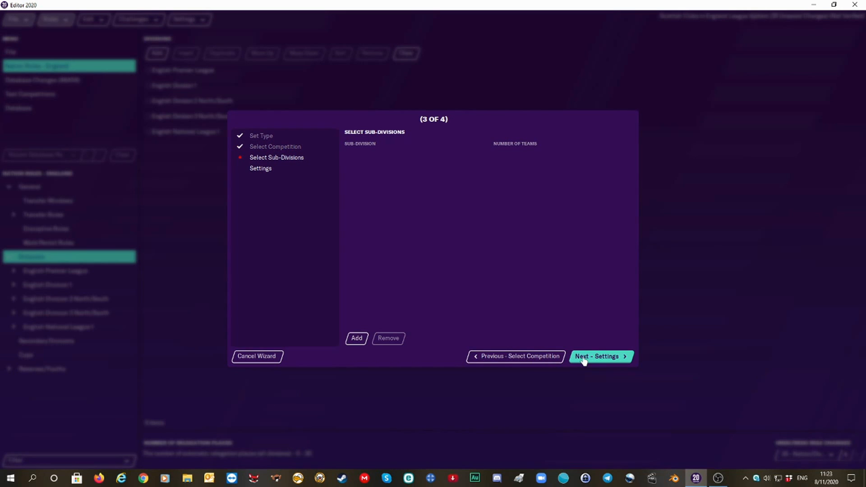
click(357, 339)
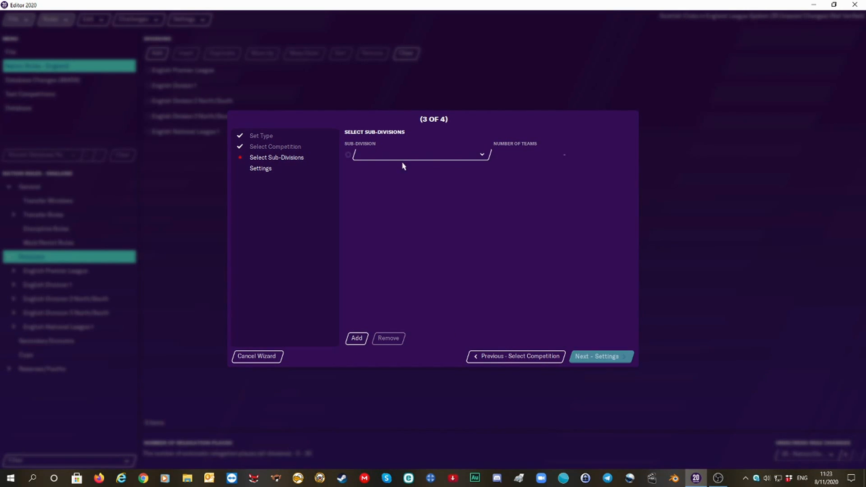
click(402, 158)
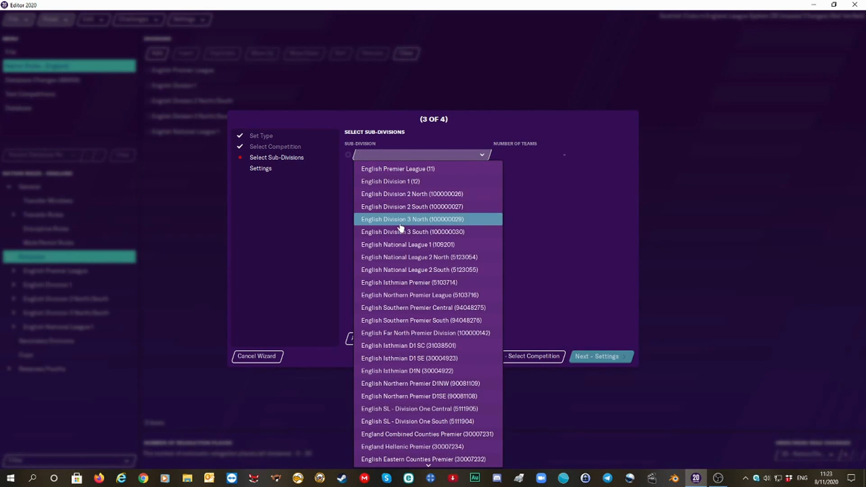
click(416, 258)
click(357, 338)
click(420, 167)
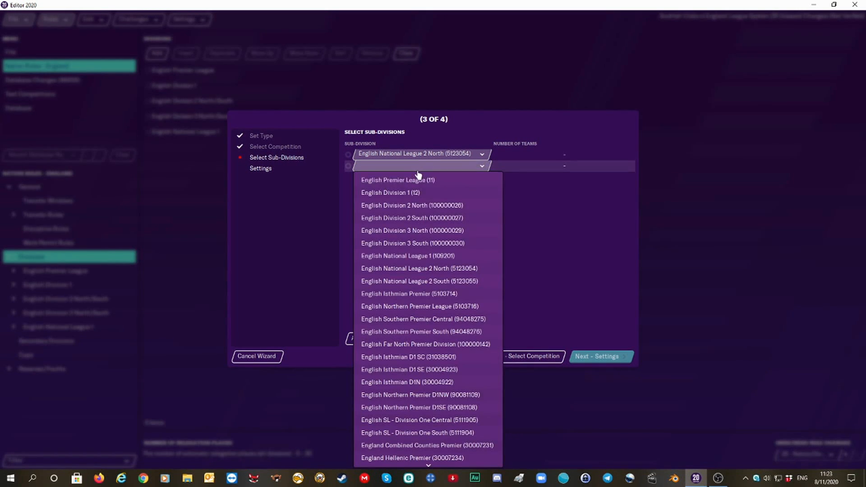
click(415, 281)
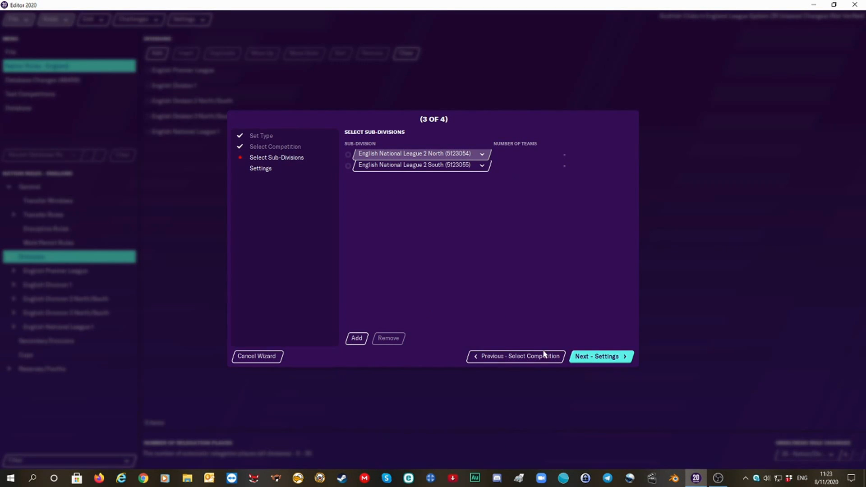
click(589, 357)
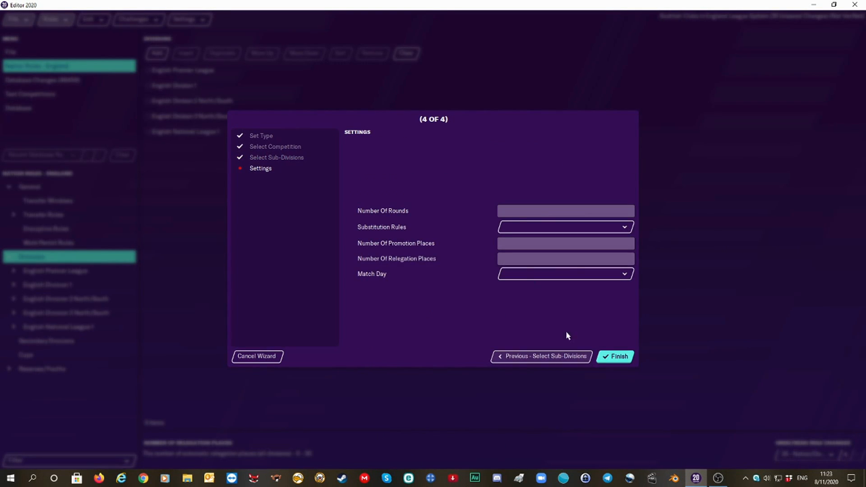
Step: Set English National 2 North/South to 2 rounds, 2 promotion places, 8 relegation places and Sat as the match day
click(519, 211)
text(2)
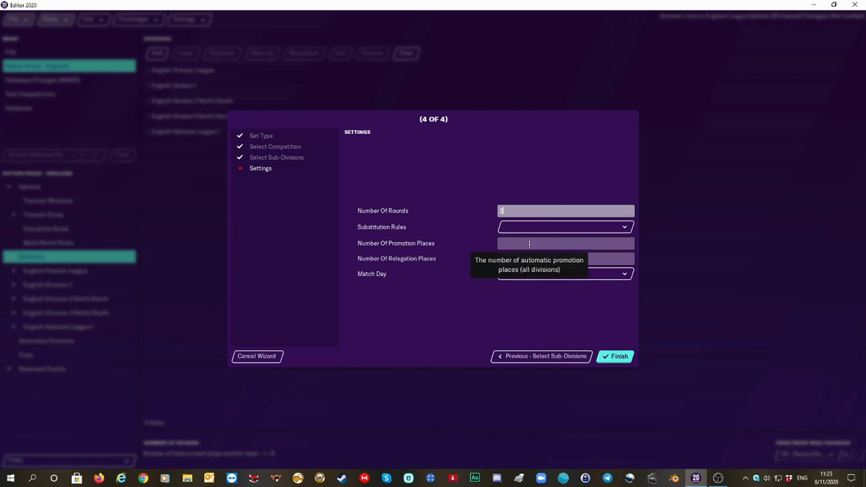
click(529, 245)
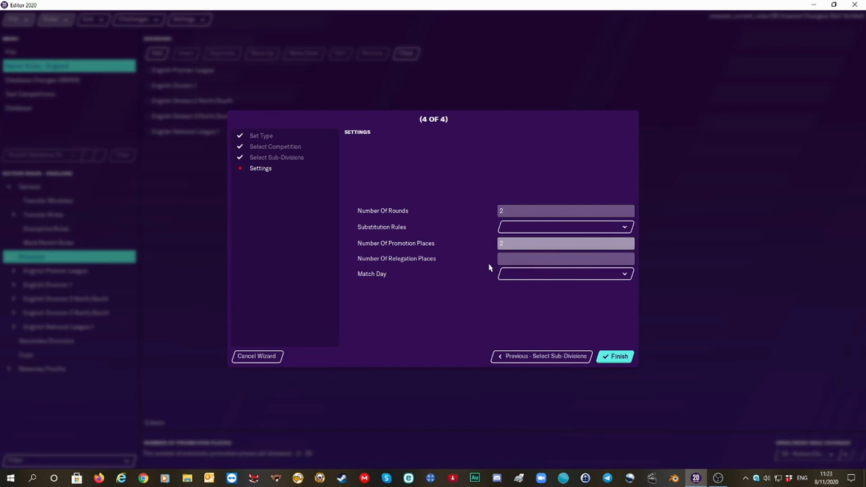
click(512, 258)
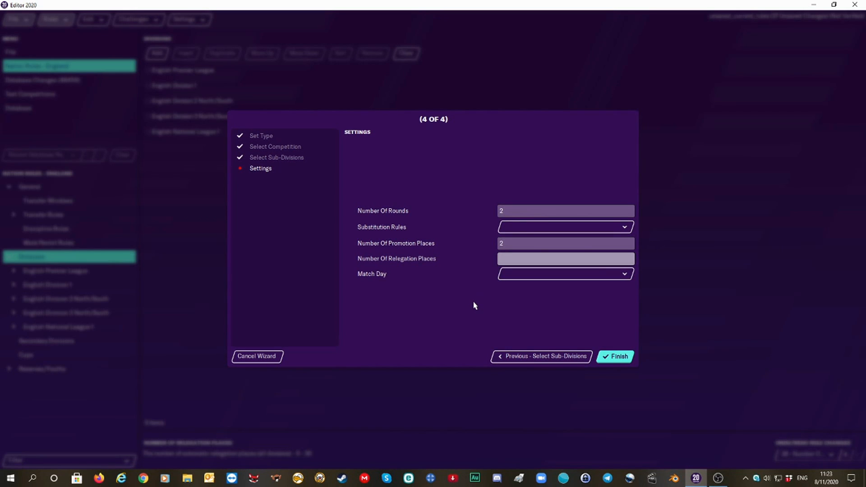
text(6)
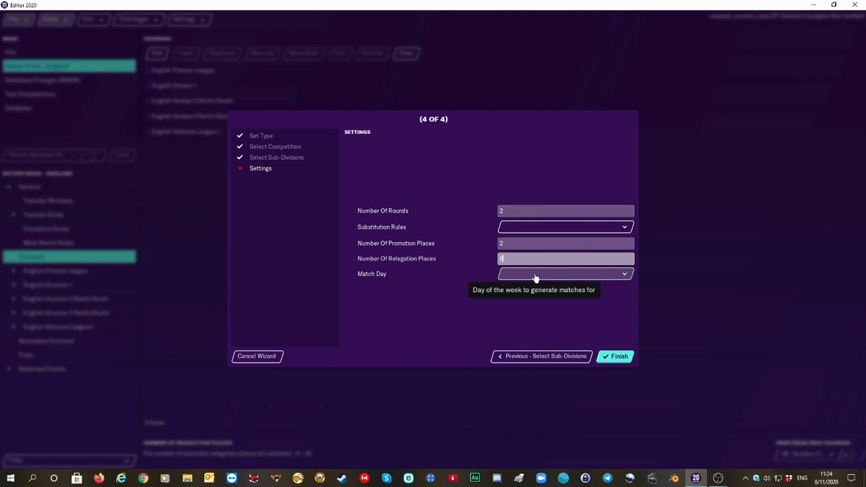
click(535, 275)
click(526, 364)
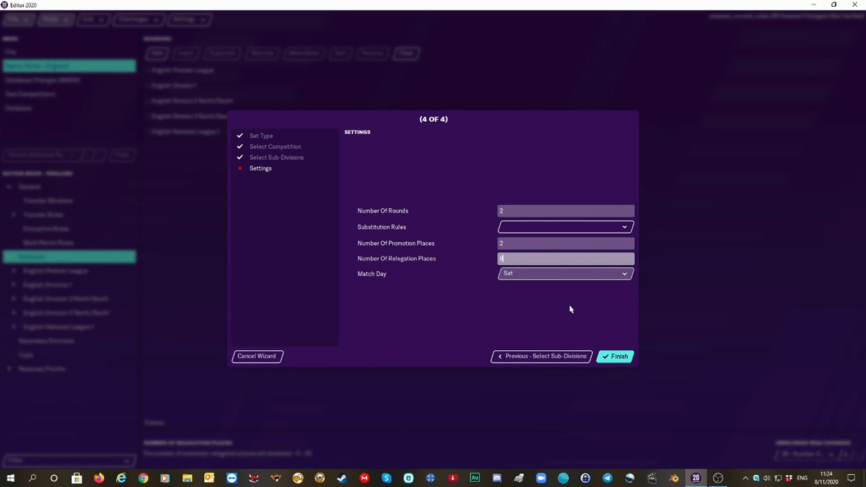
Step: Choose 7 From 12 as the substitution rules and finish creating English National 2 North/South
click(549, 226)
scroll(535, 464, down, 5)
scroll(535, 469, down, 7)
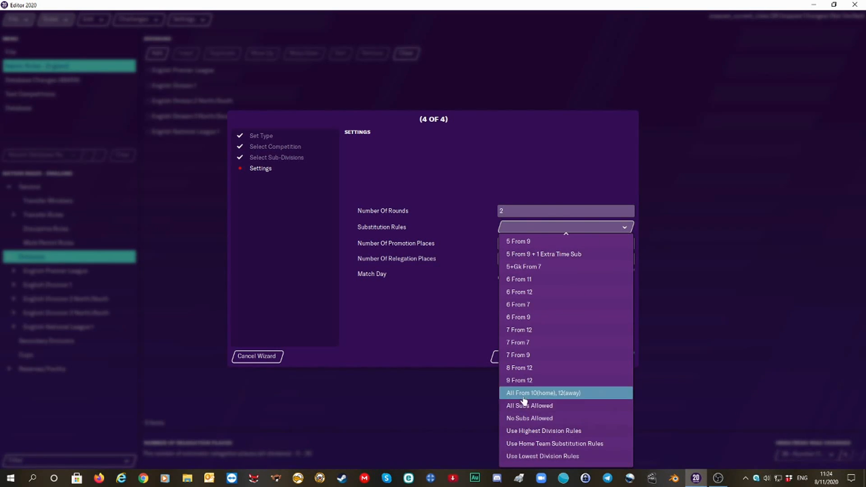
click(540, 331)
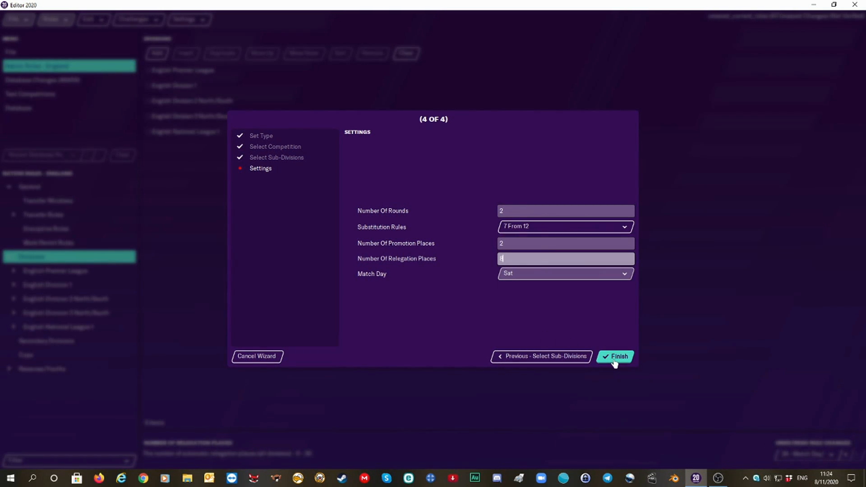
click(611, 360)
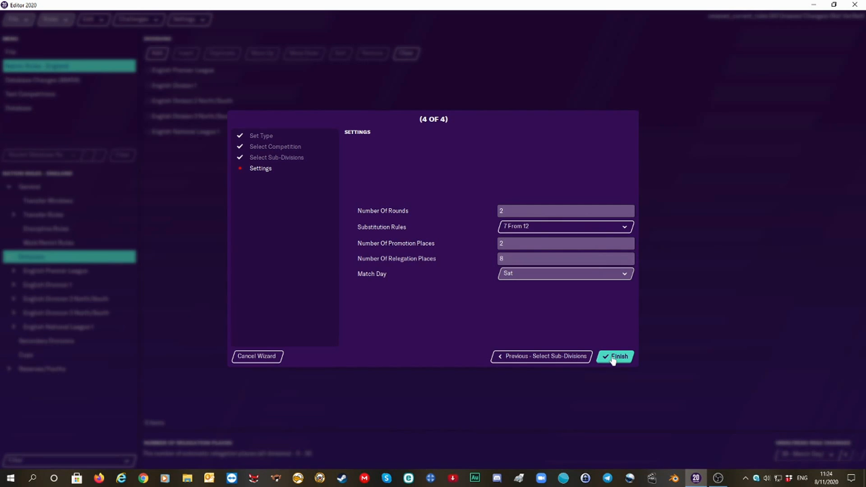
Step: Start adding a division that contains sub-divisions and choose Regional Premier Divs as its parent competition
click(161, 54)
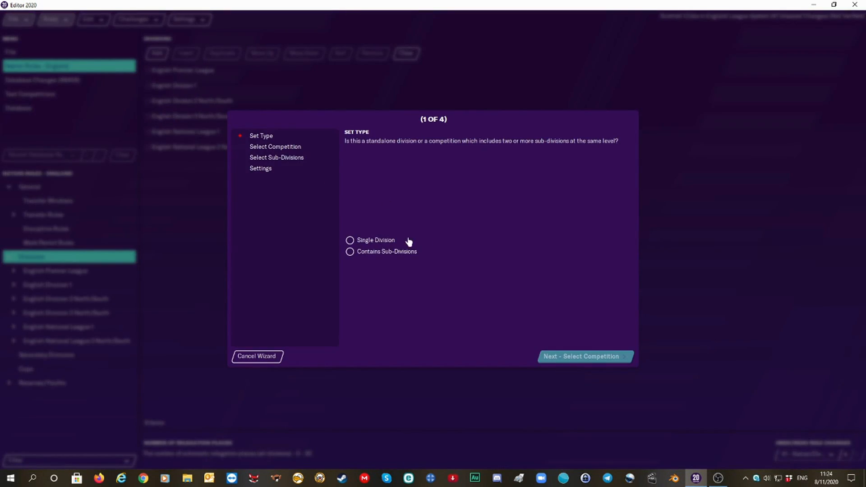
click(352, 253)
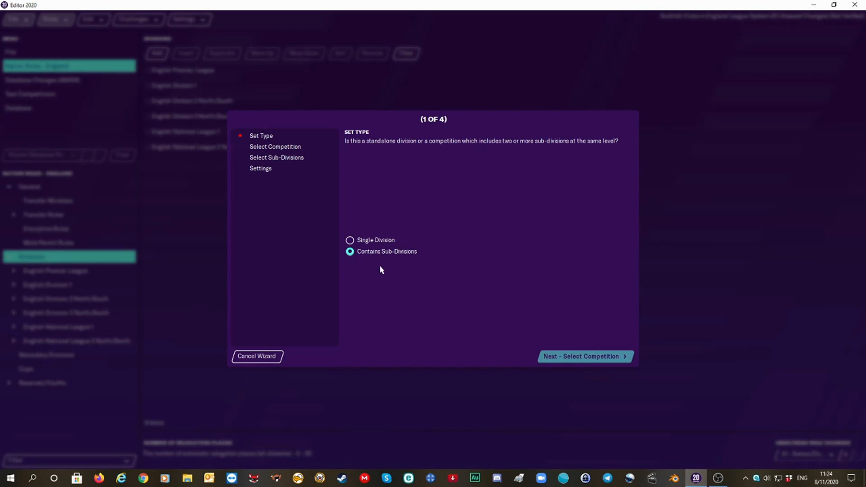
click(567, 362)
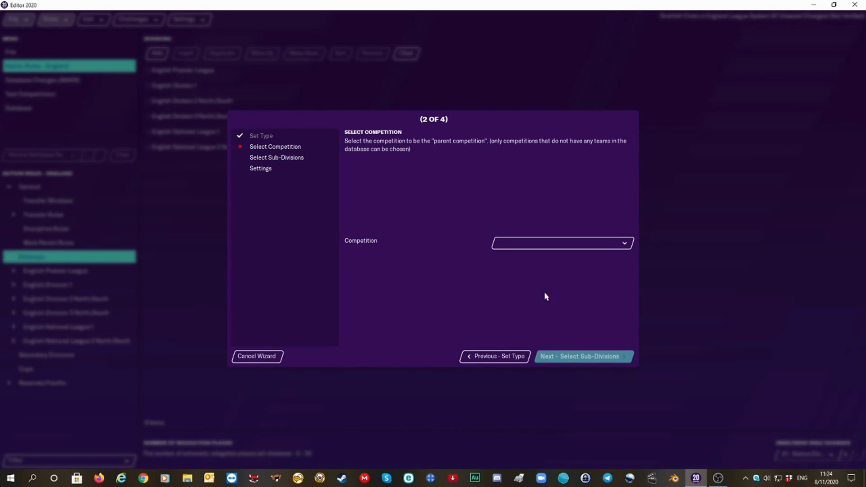
click(537, 247)
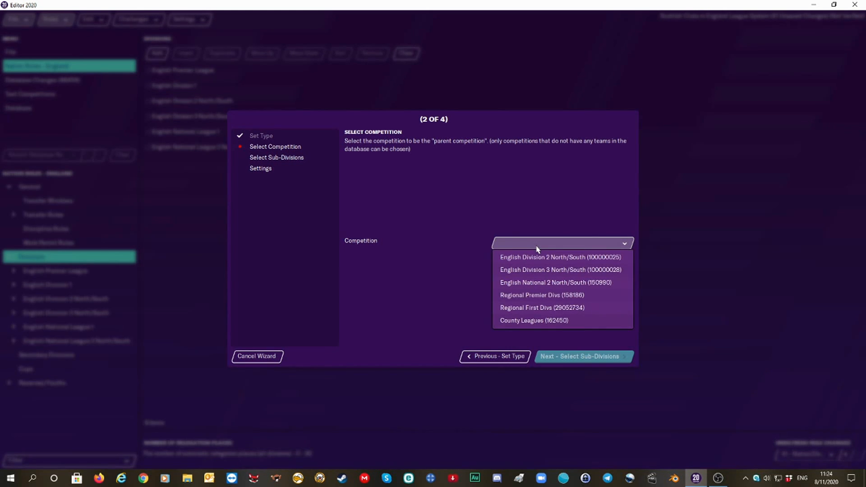
click(547, 295)
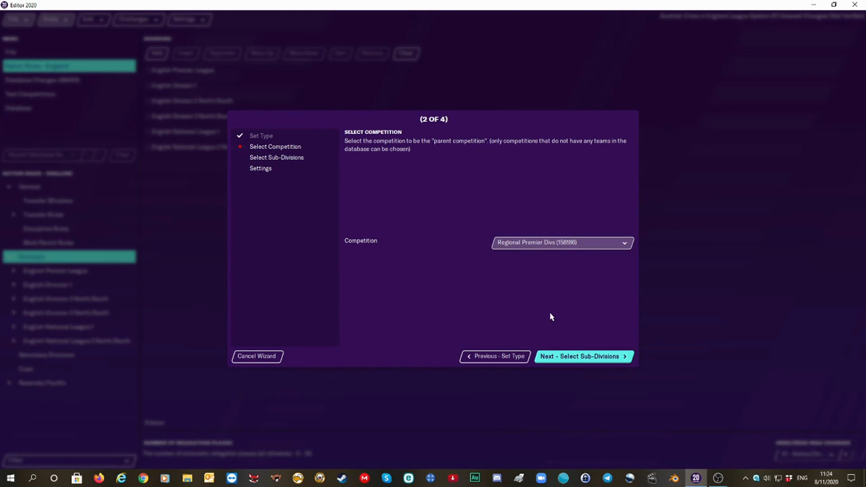
Step: Add English Isthmian Premier and English Northern Premier League as sub-divisions of Regional Premier Divs
click(566, 357)
click(364, 338)
click(386, 155)
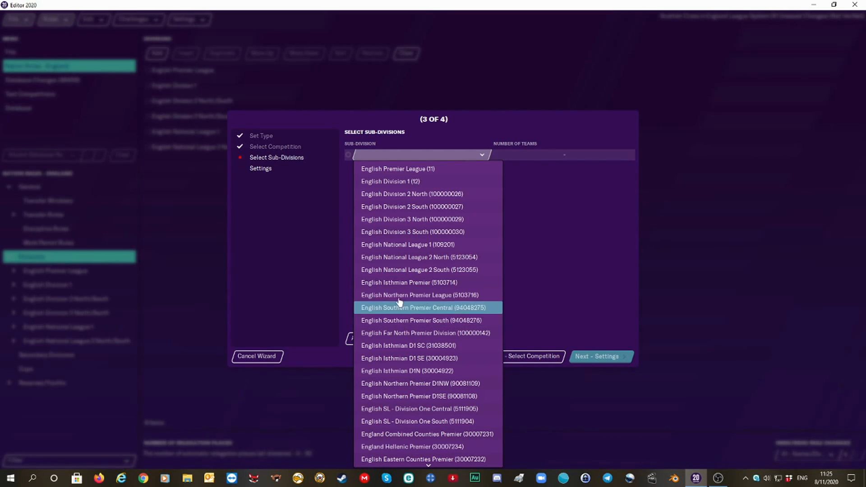
click(400, 283)
click(357, 339)
click(439, 167)
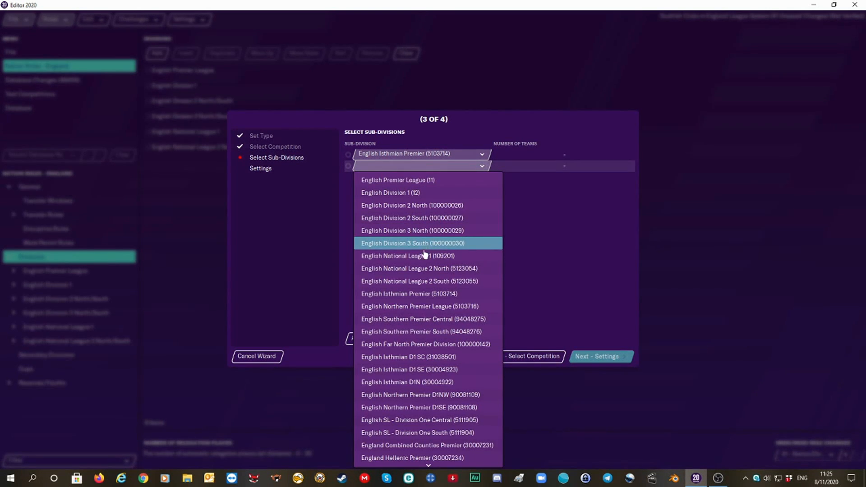
click(423, 307)
Step: Add English Southern Premier Central and English Southern Premier South as further sub-divisions and proceed to the settings
click(359, 338)
click(429, 178)
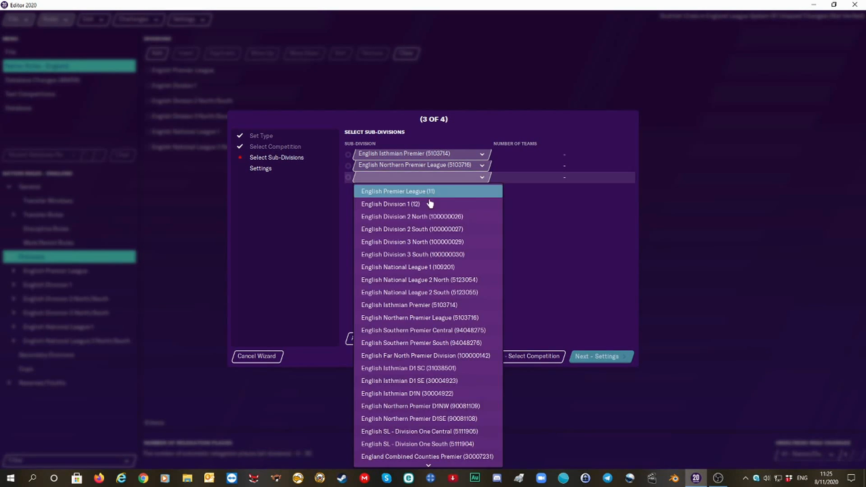
click(429, 332)
click(357, 338)
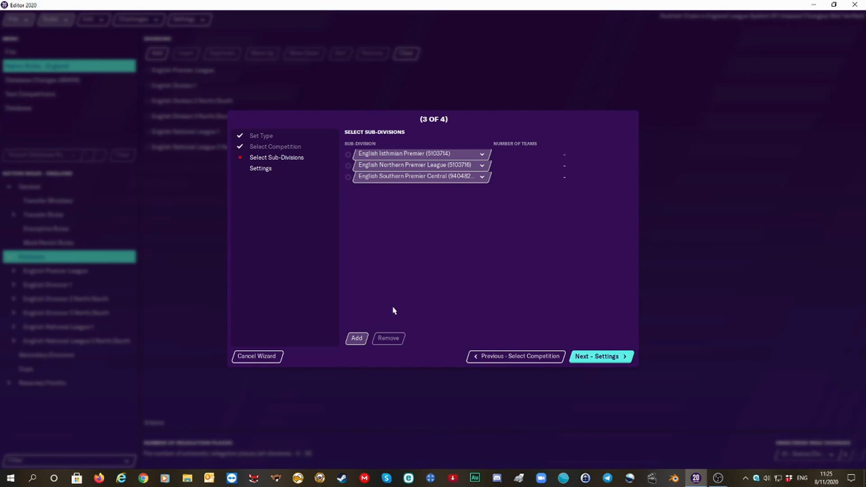
click(446, 191)
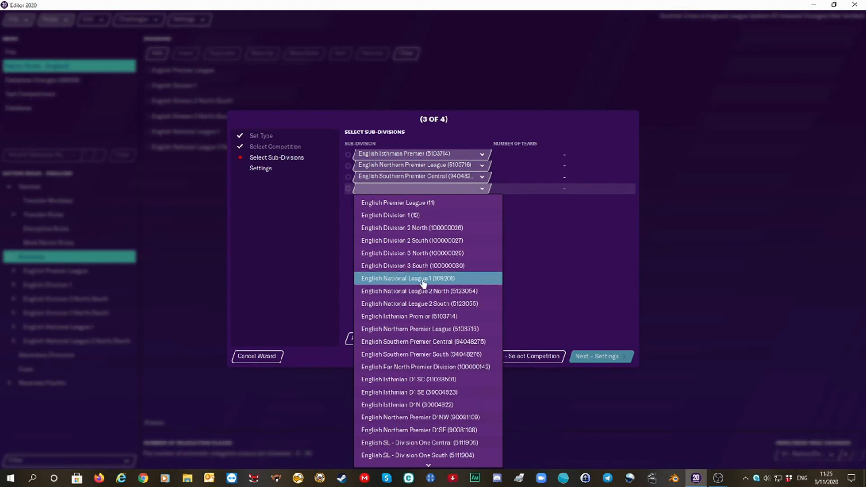
click(432, 355)
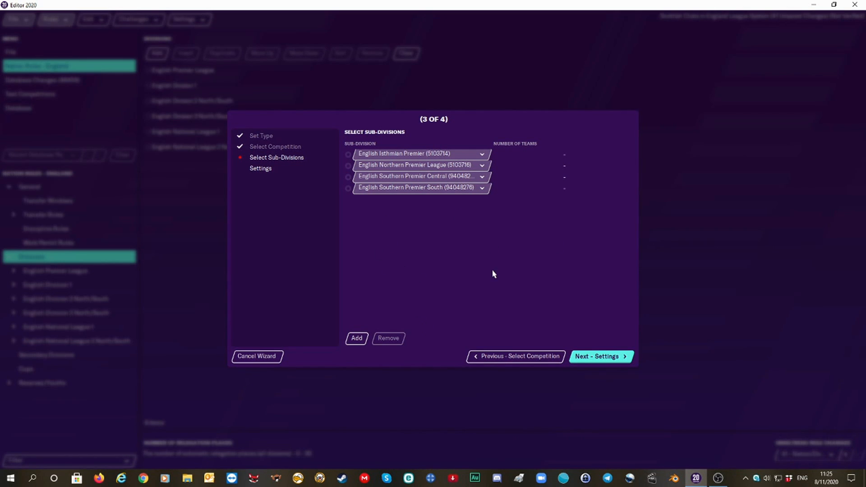
click(590, 357)
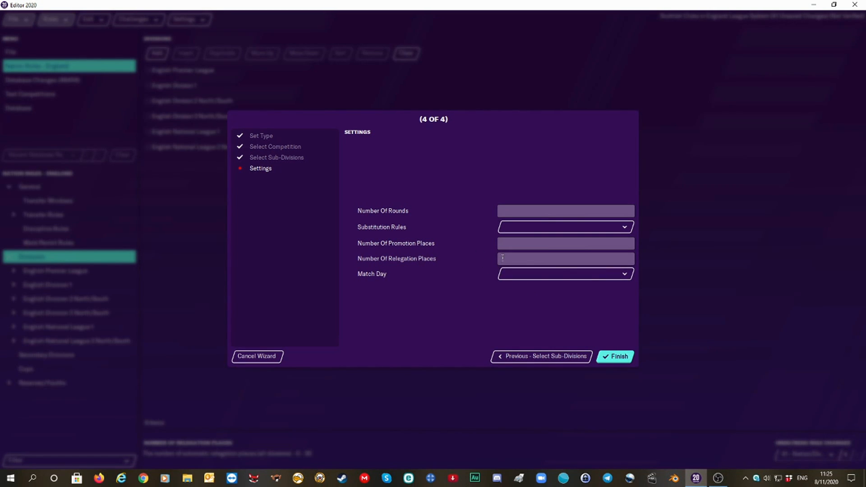
Step: Set Regional Premier Divs to 2 rounds with 4 promotion places and 16 relegation places
click(513, 209)
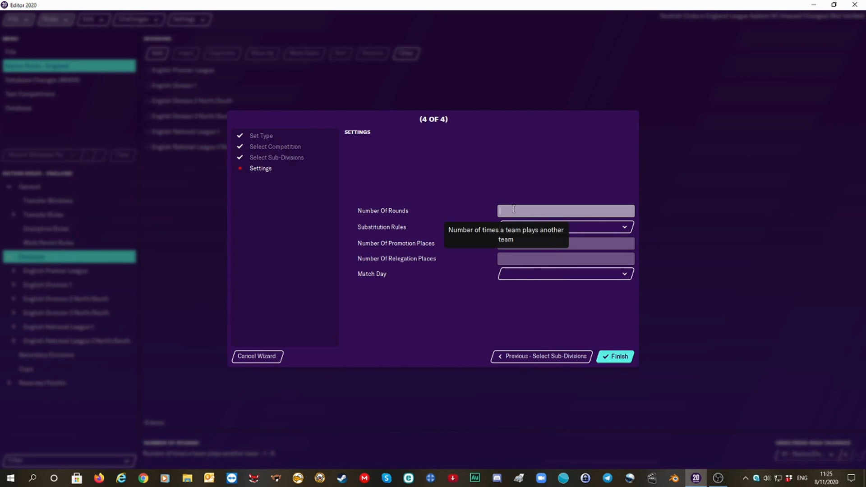
click(523, 259)
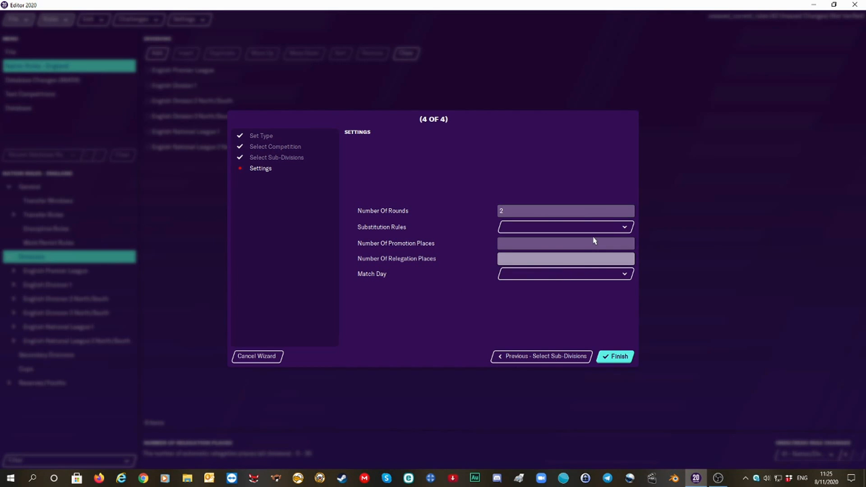
text(16)
click(548, 243)
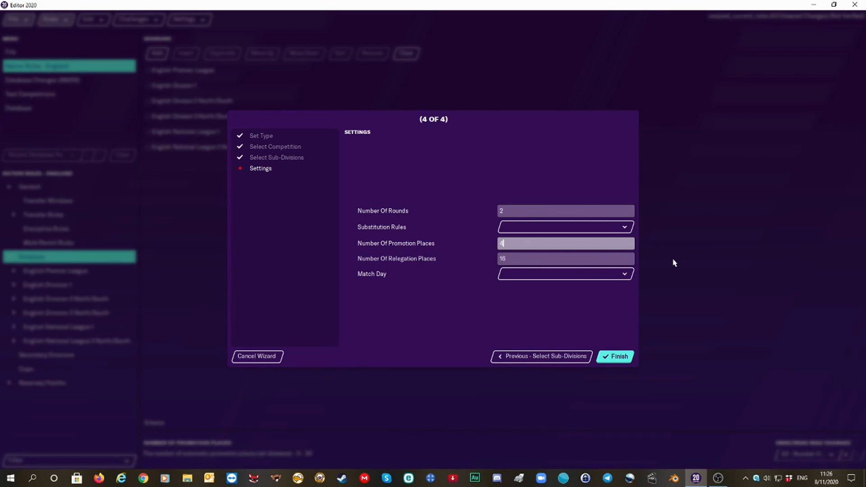
Step: Choose 7 From 12 as the substitution rules and Sat as the match day, and finish creating Regional Premier Divs
click(557, 228)
mouse_move(549, 470)
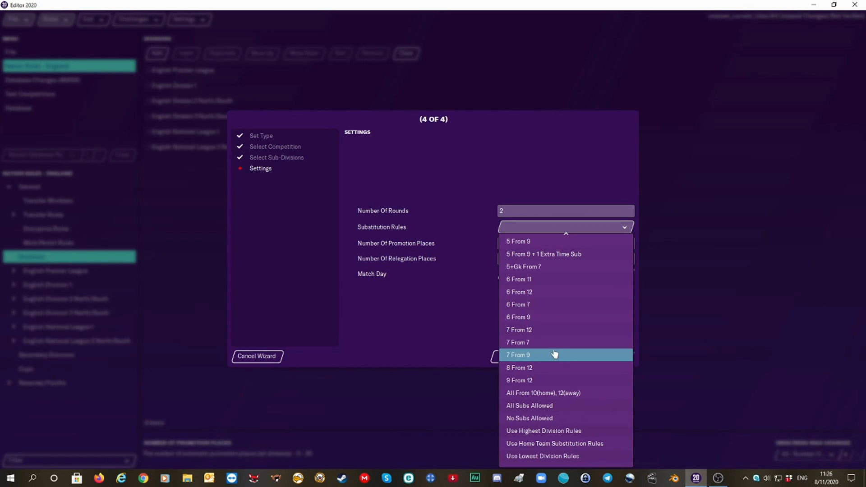
click(553, 332)
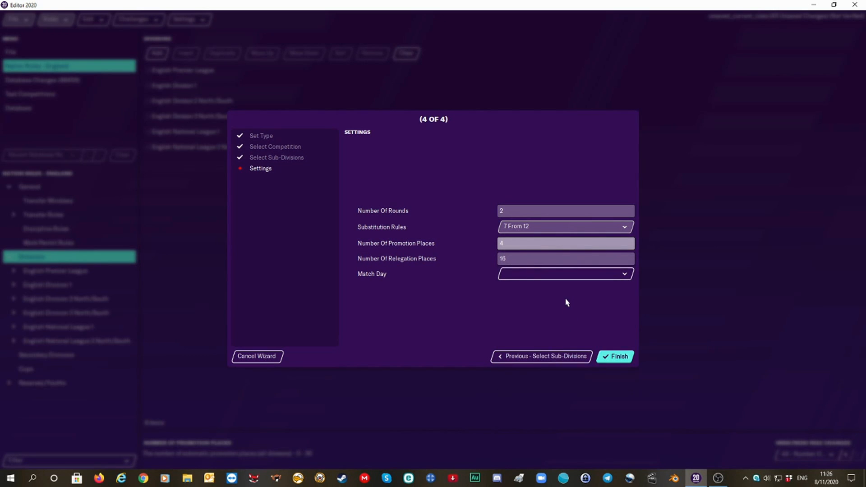
click(560, 277)
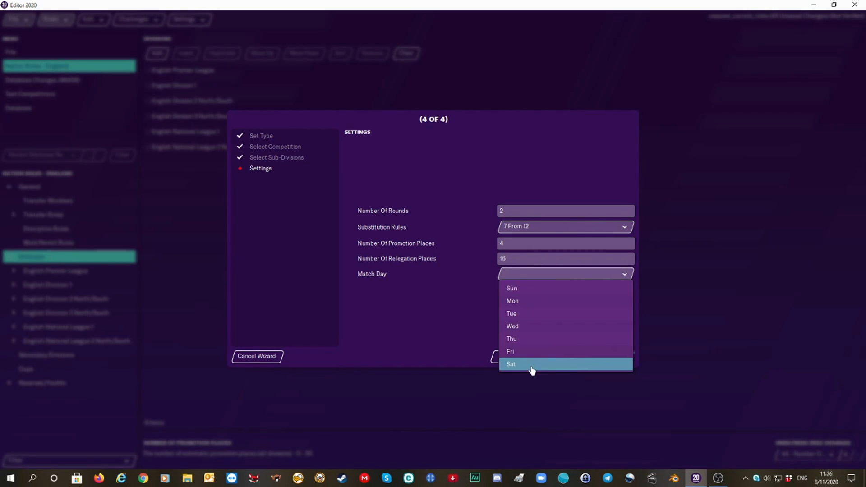
click(532, 369)
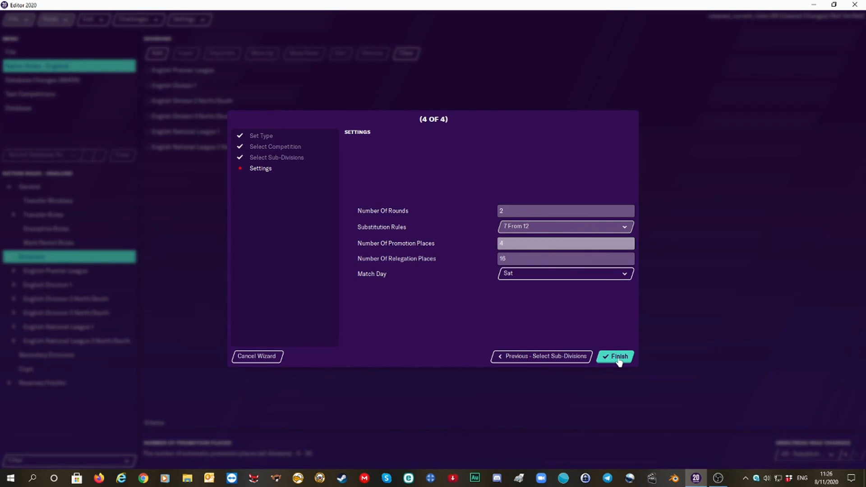
click(619, 357)
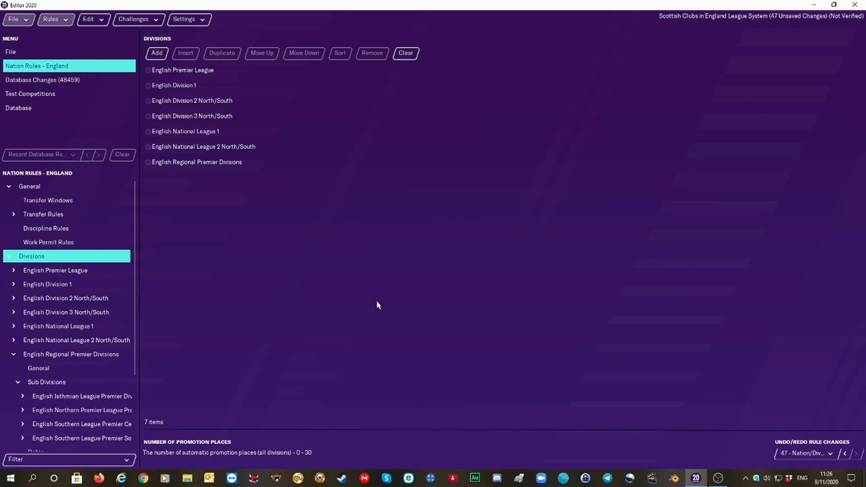
Step: Start a new England division that contains sub-divisions, with Regional First Divs as the parent competition, and proceed to its sub-divisions
click(156, 53)
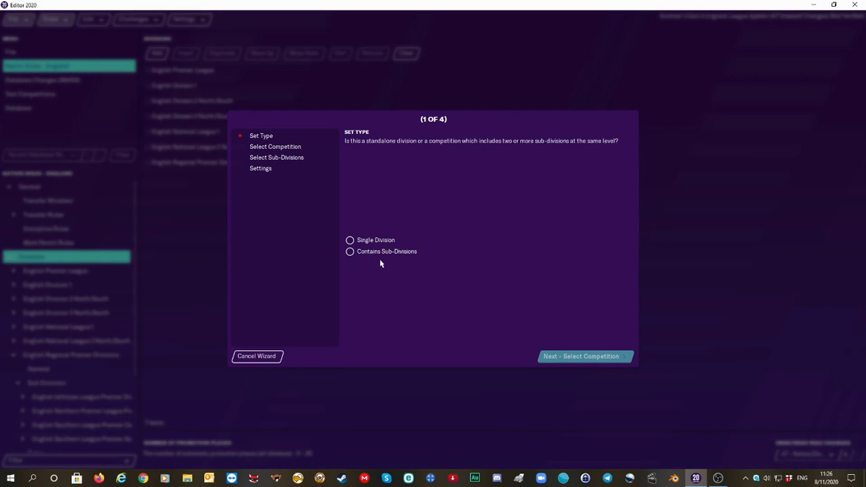
click(366, 252)
click(569, 359)
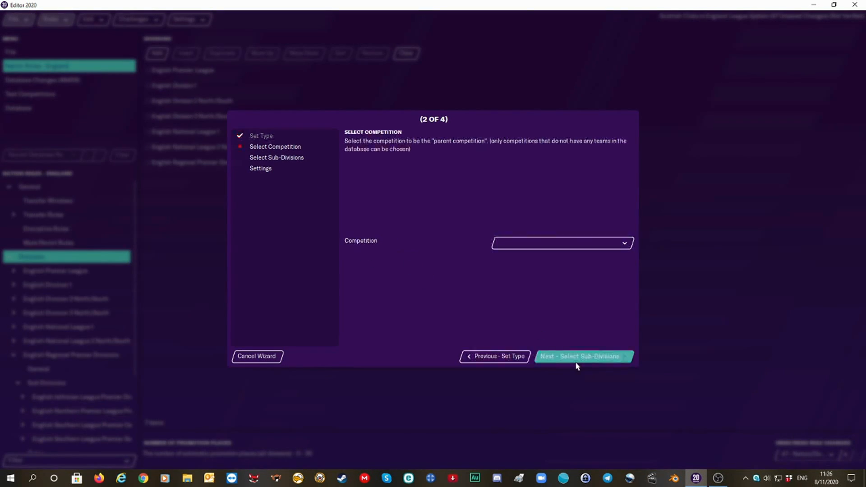
click(530, 243)
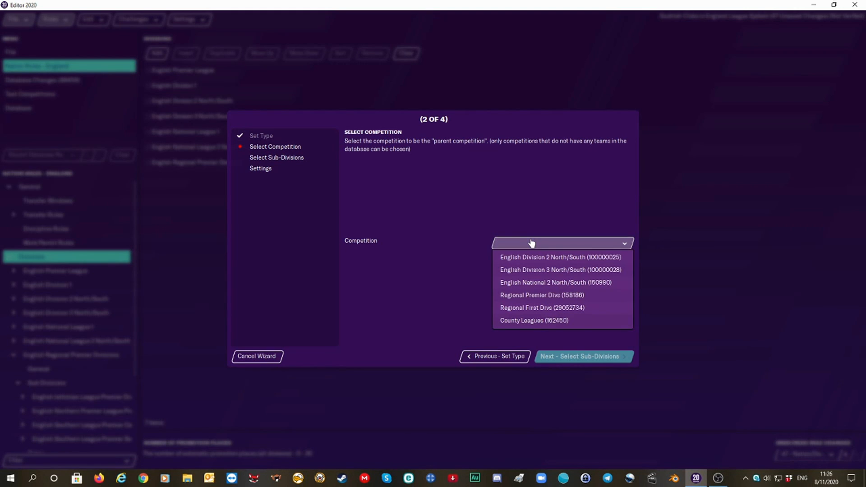
click(535, 308)
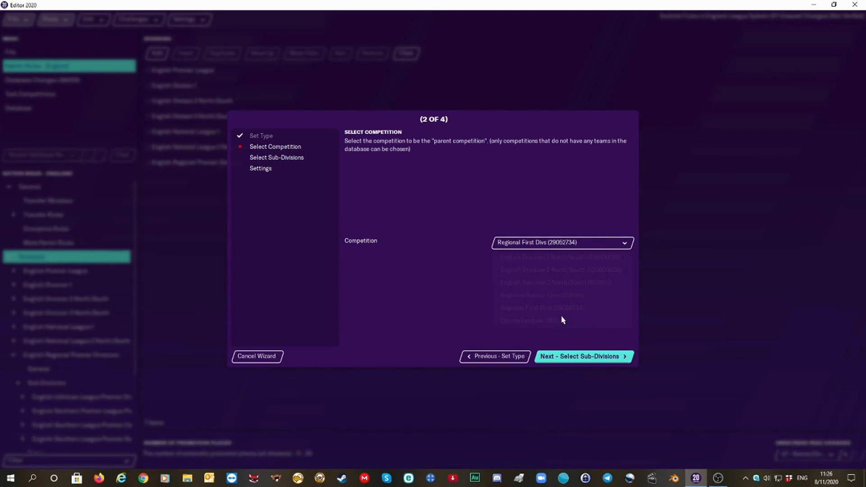
click(576, 359)
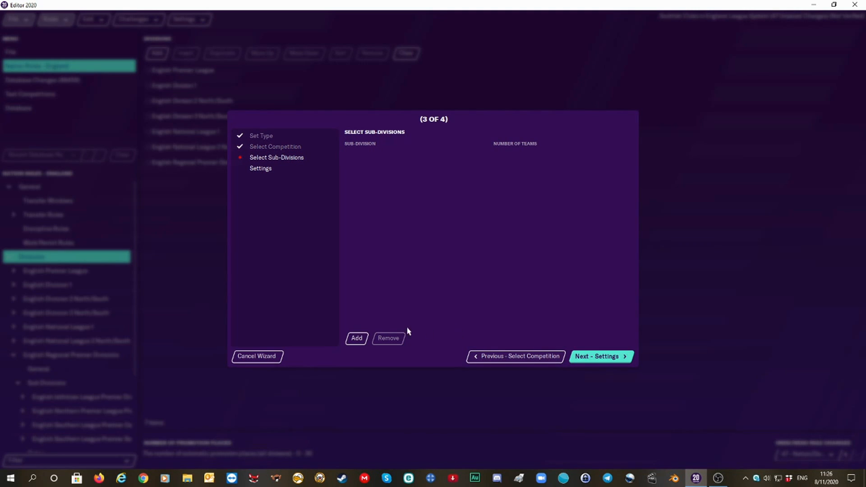
Step: Add English Far North Premier Division and English Isthmian D1 SC as sub-divisions of Regional First Divs
click(356, 338)
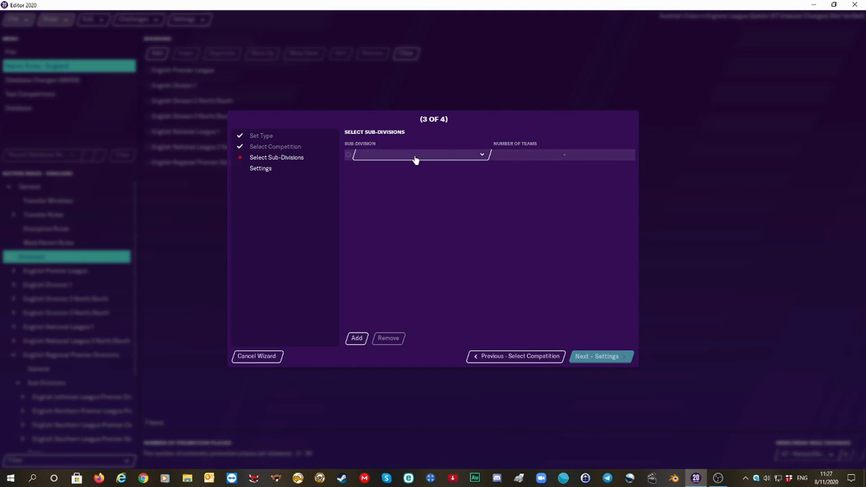
click(416, 158)
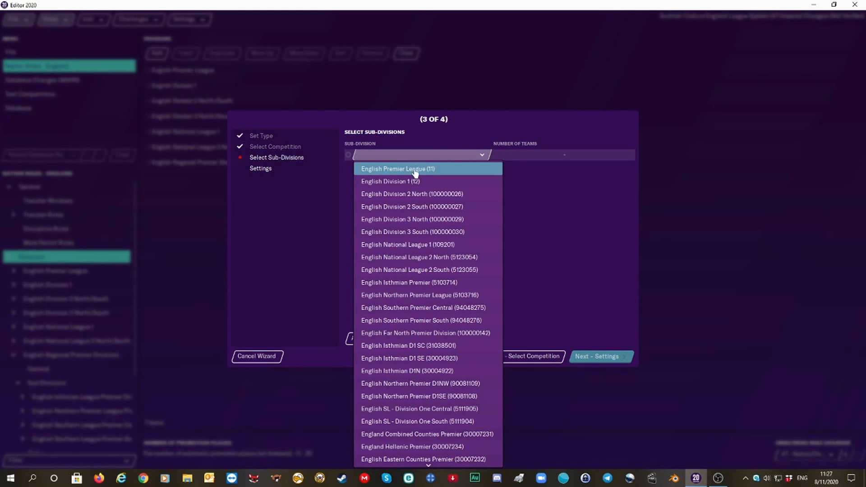
scroll(415, 406, down, 5)
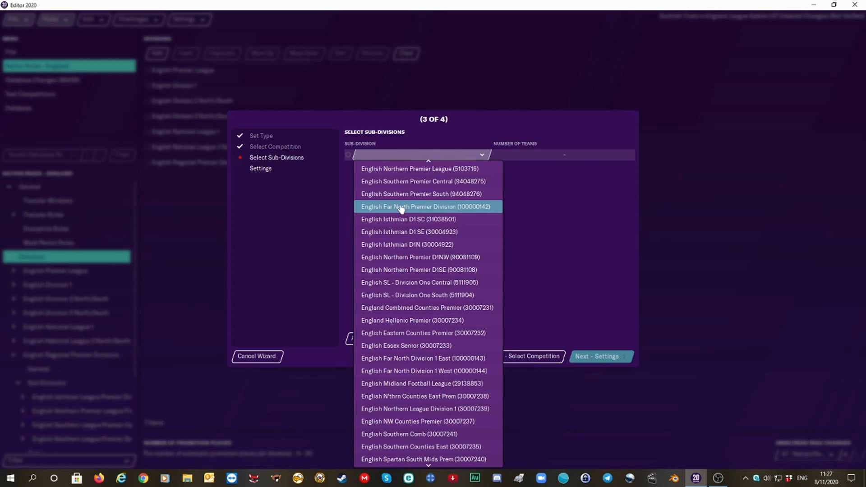
click(439, 208)
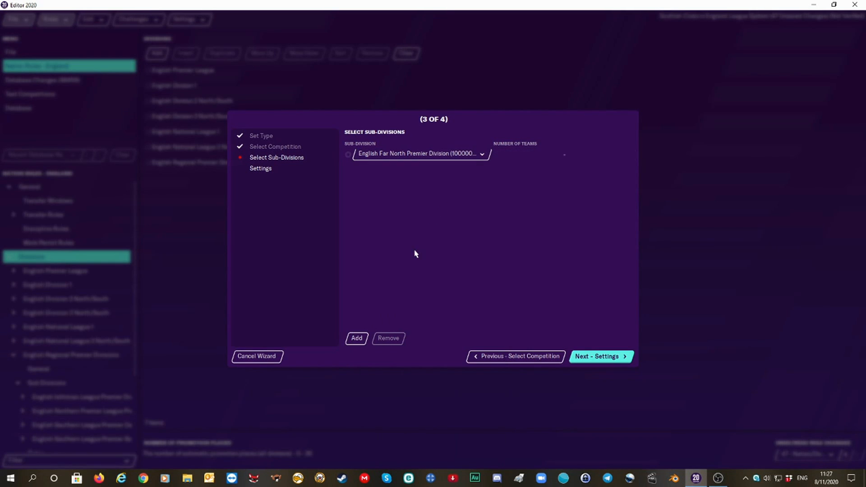
click(357, 339)
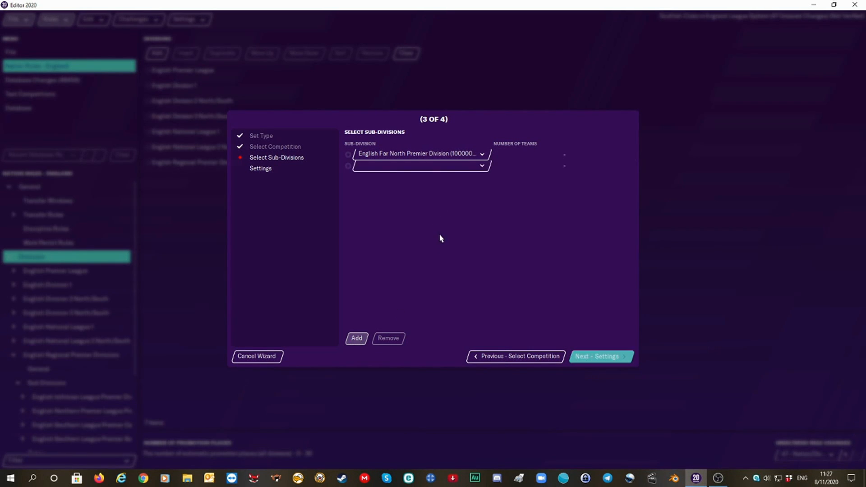
click(436, 166)
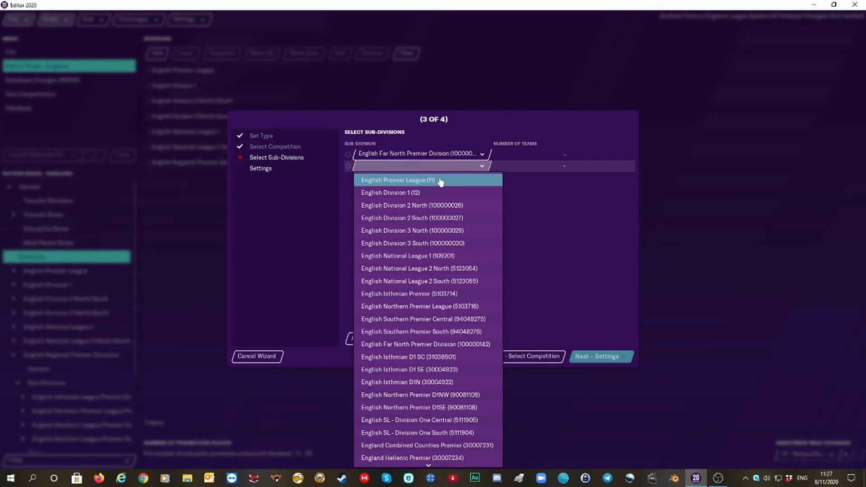
mouse_move(435, 470)
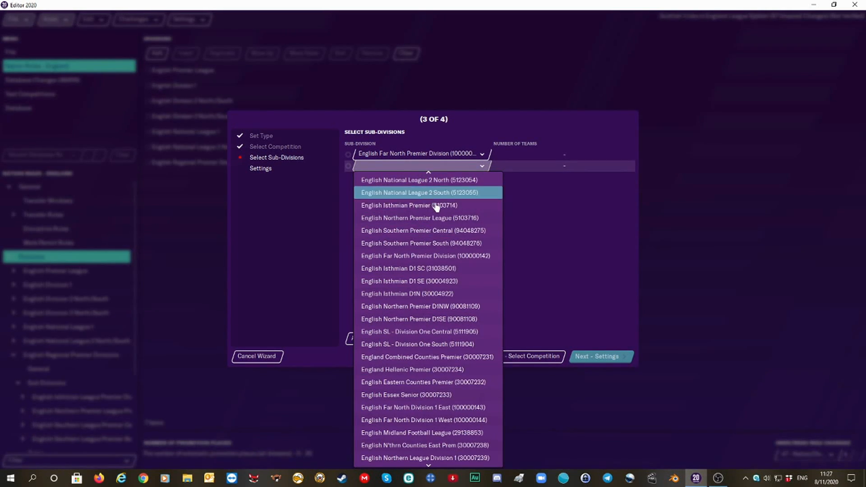
click(408, 270)
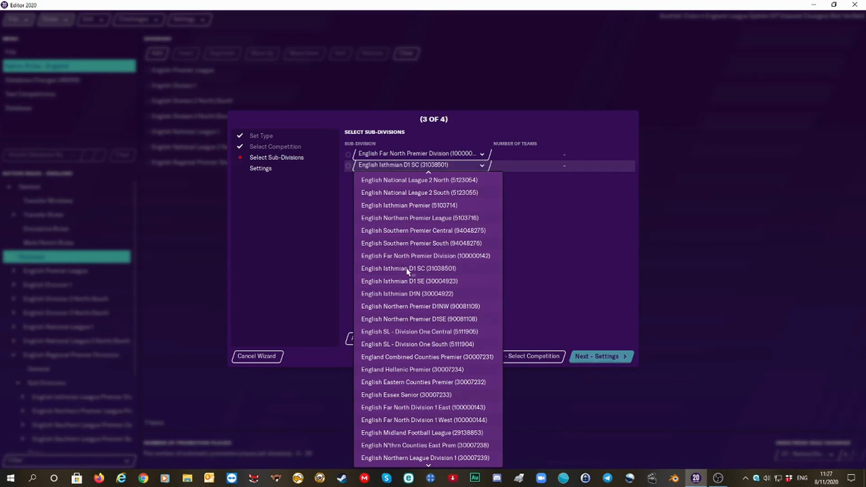
Step: Add English Isthmian D1 SE and English Isthmian D1N as further sub-divisions of Regional First Divs
click(357, 338)
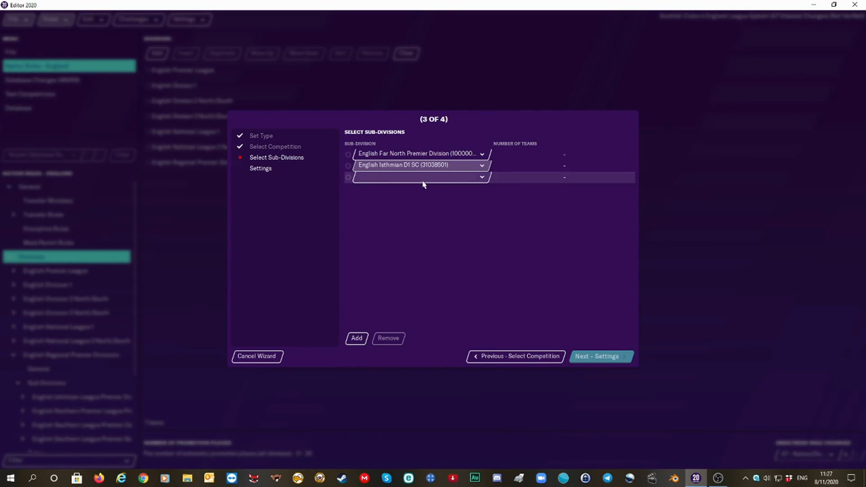
click(422, 178)
scroll(428, 471, down, 5)
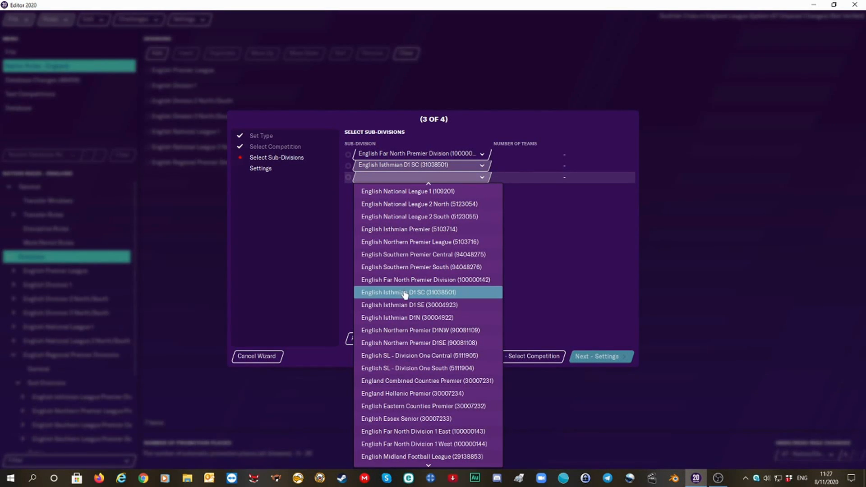
click(405, 305)
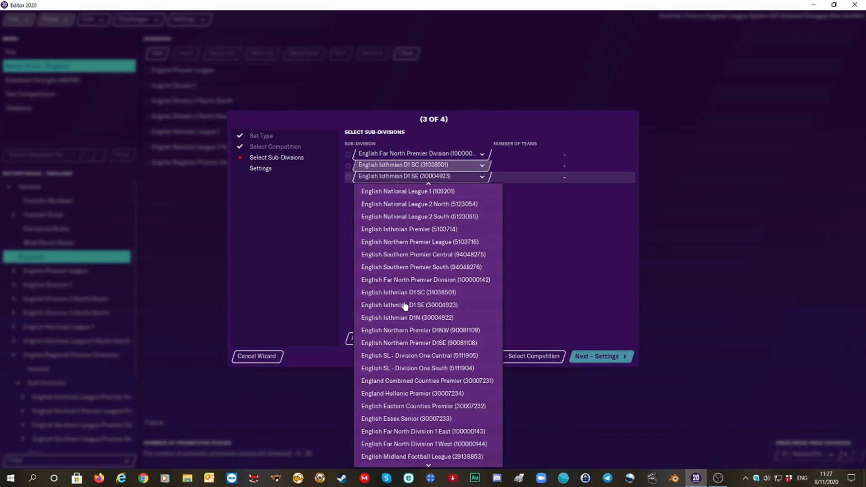
click(357, 338)
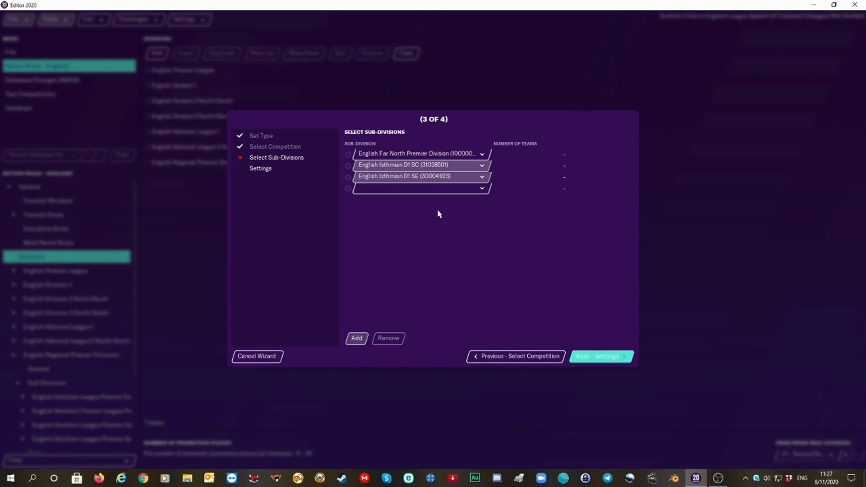
click(424, 188)
scroll(421, 357, down, 4)
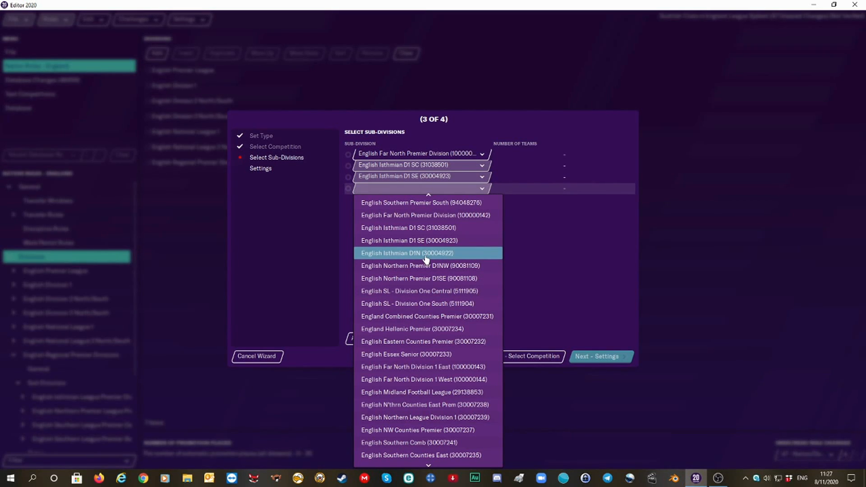
click(426, 255)
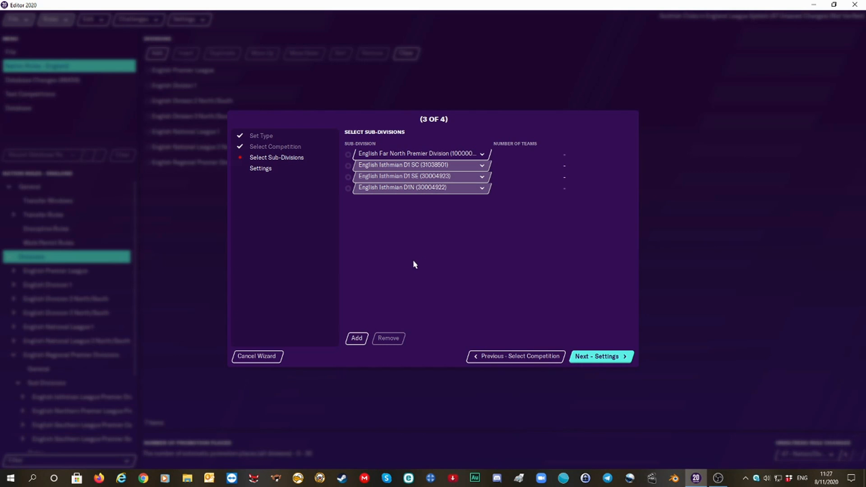
Step: Add English Northern Premier D1NW and English Northern Premier D1SE to the sub-divisions of Regional First Divs
click(357, 338)
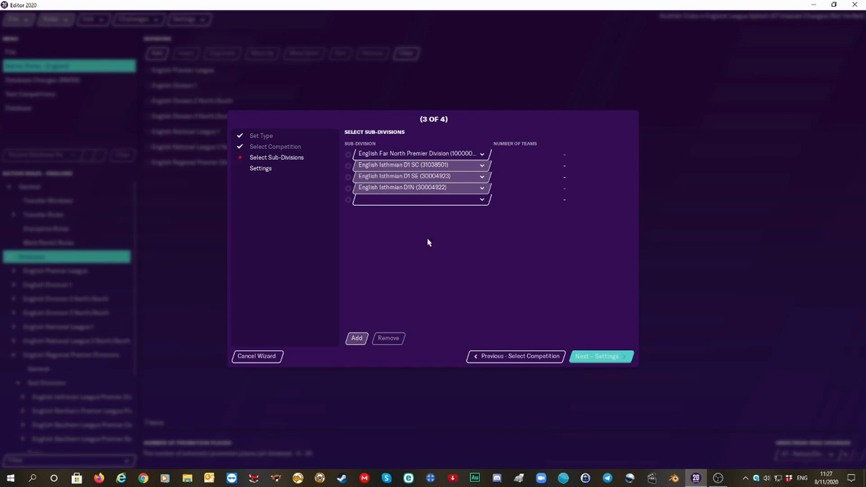
click(411, 201)
scroll(424, 440, down, 3)
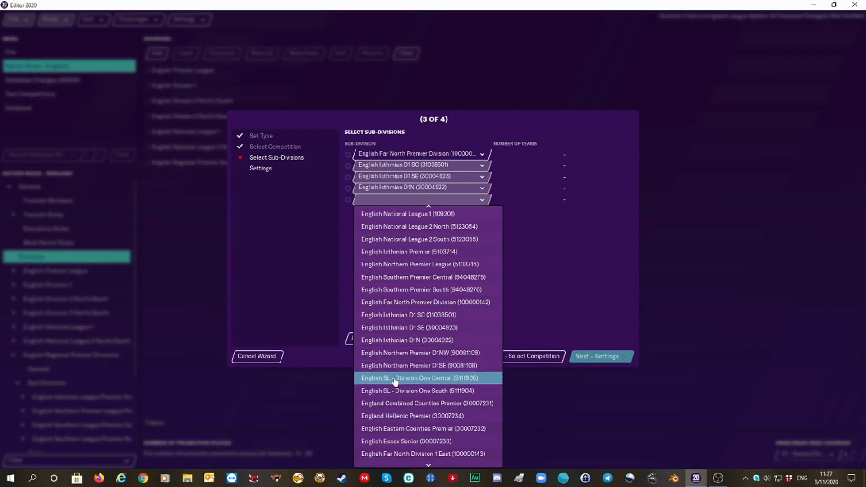
click(394, 354)
click(358, 339)
click(444, 212)
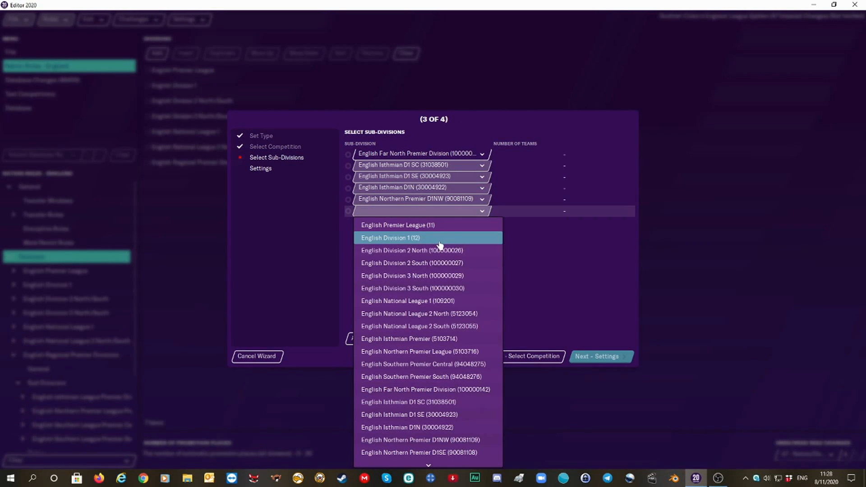
scroll(446, 454, down, 5)
click(432, 390)
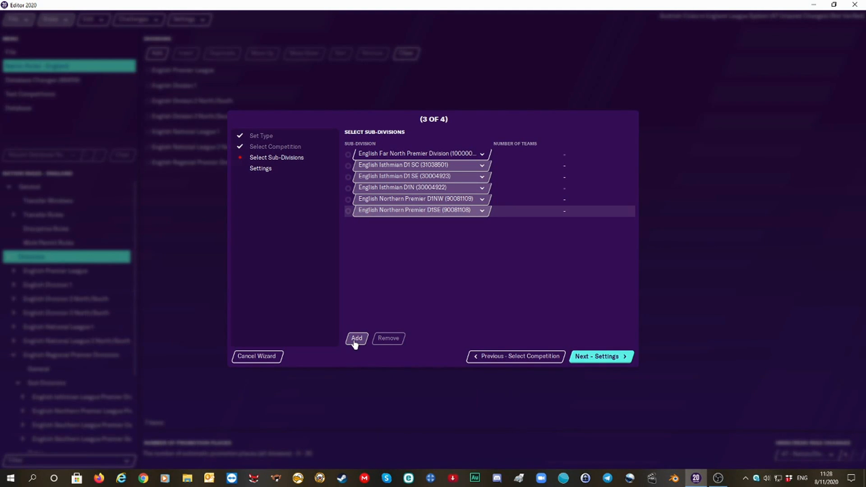
Step: Add English SL - Division One Central and English SL - Division One South as sub-divisions and proceed to the settings
click(356, 344)
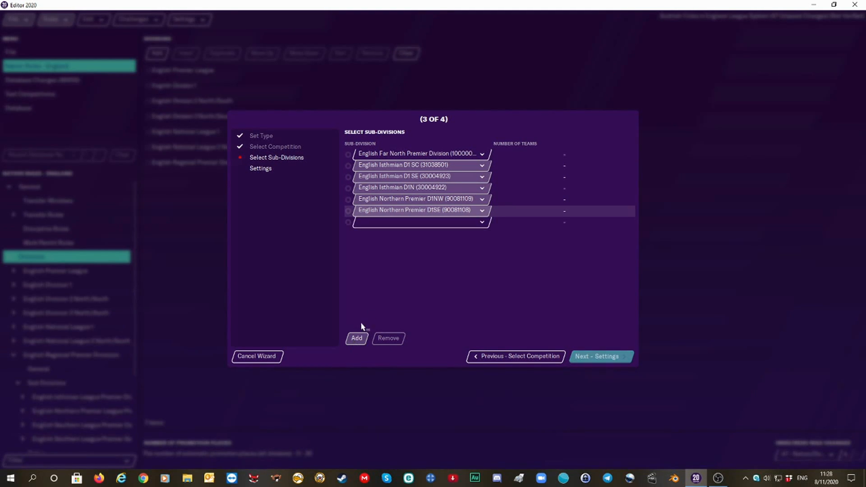
click(438, 228)
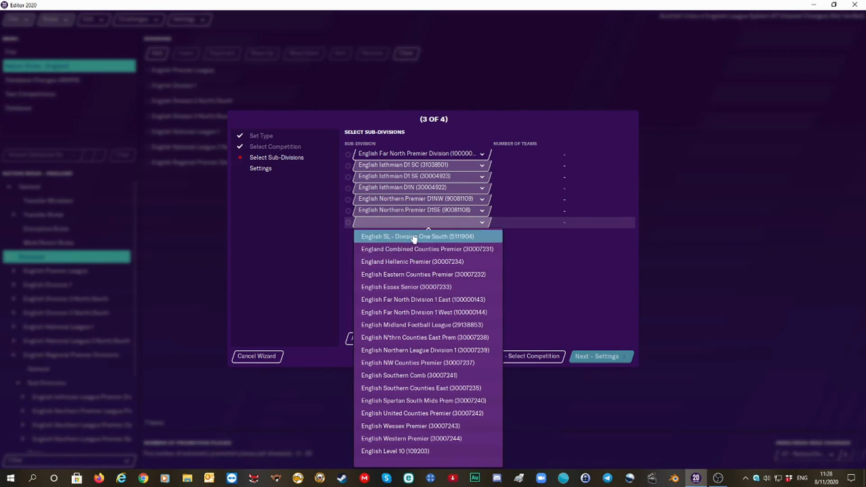
scroll(414, 239, up, 2)
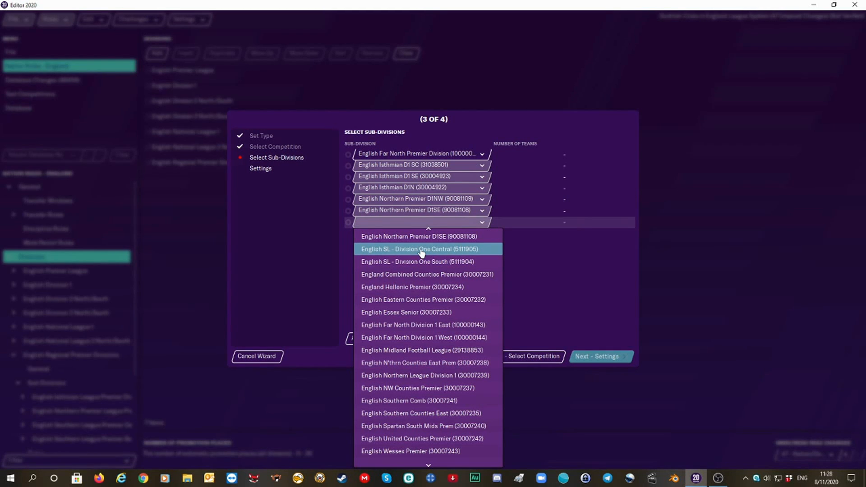
click(421, 251)
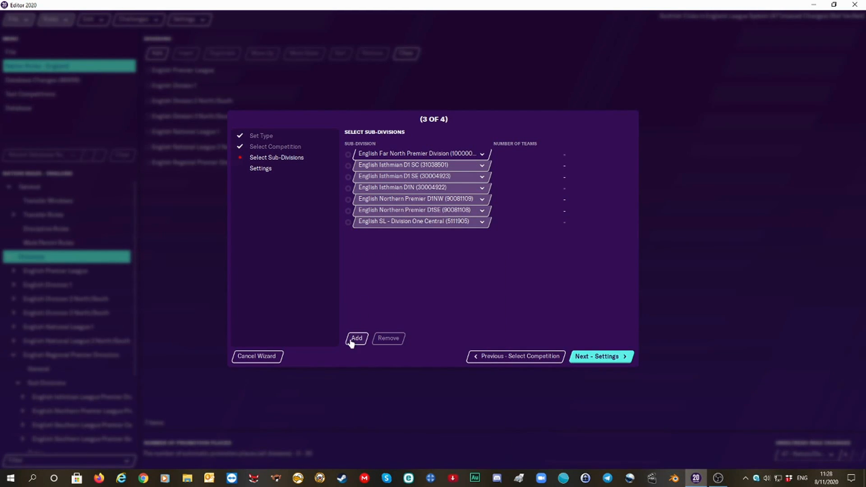
click(357, 339)
click(424, 235)
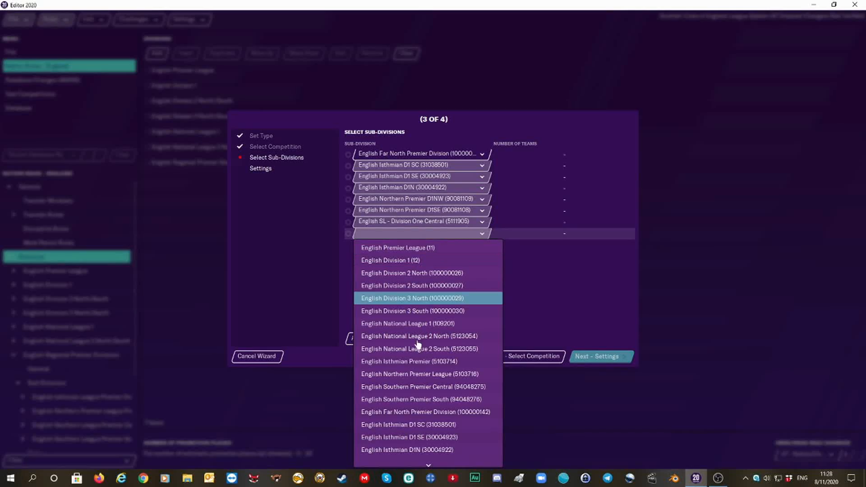
scroll(417, 448, down, 3)
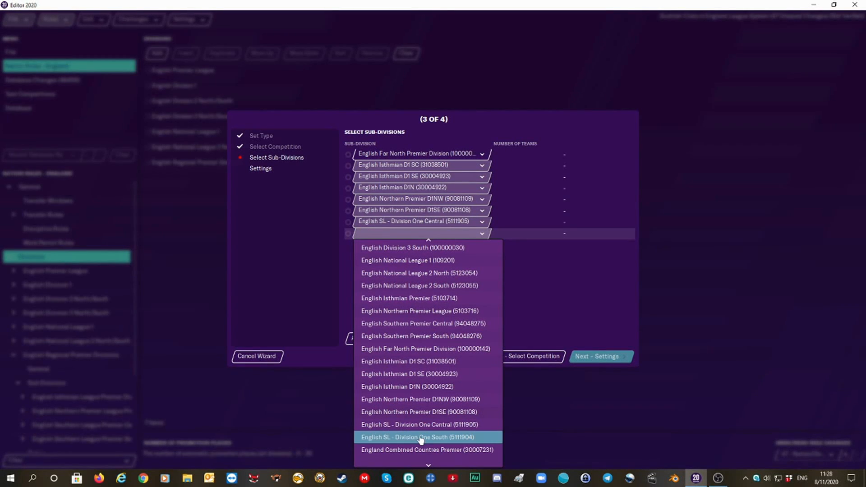
click(421, 438)
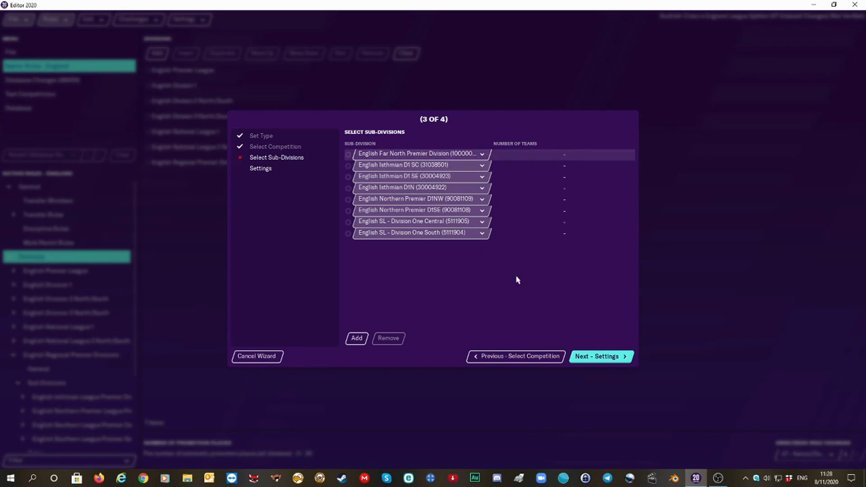
click(601, 358)
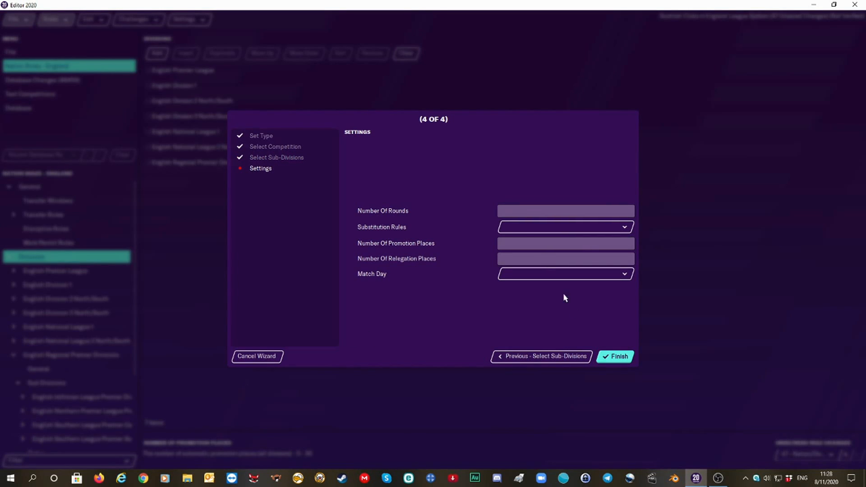
Step: Finish the Regional First Divs with 2 rounds, 7 From 12 substitutions, 8 promotion places, 16 relegation places and Sat as match day
click(522, 226)
mouse_move(538, 470)
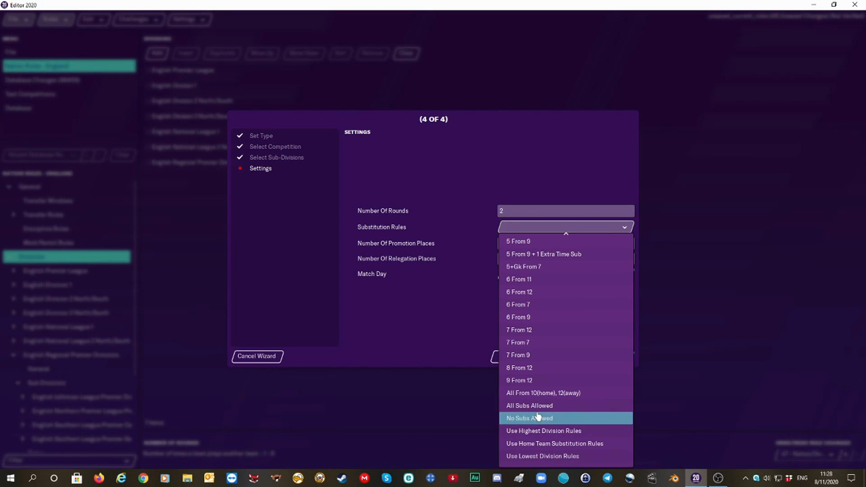
click(580, 329)
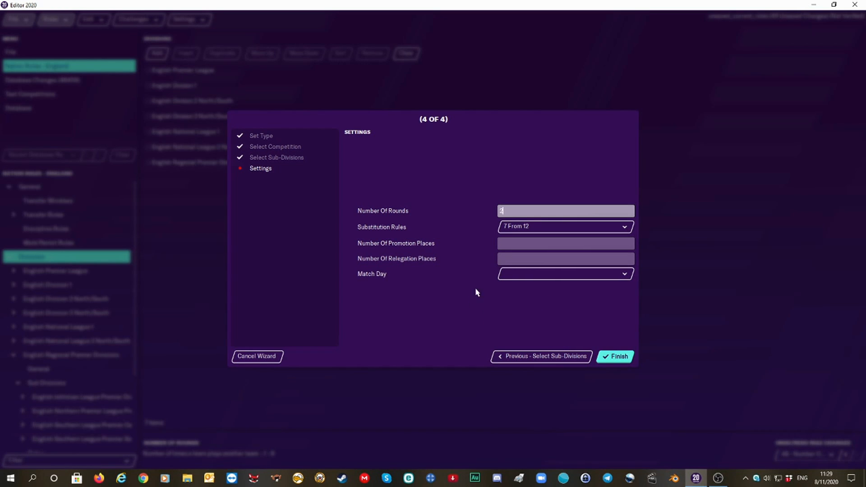
click(508, 243)
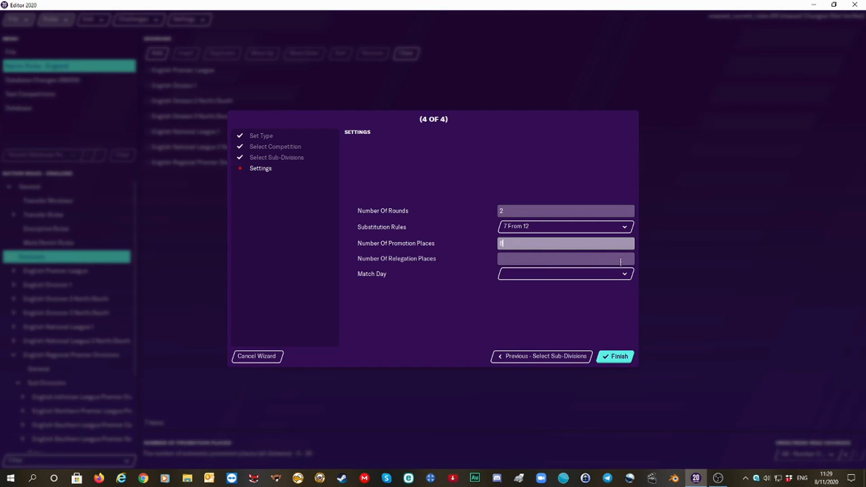
click(567, 276)
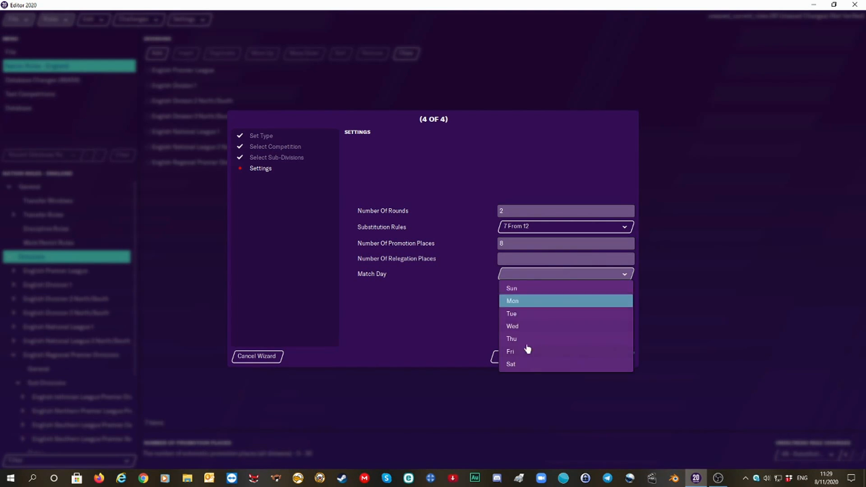
click(531, 369)
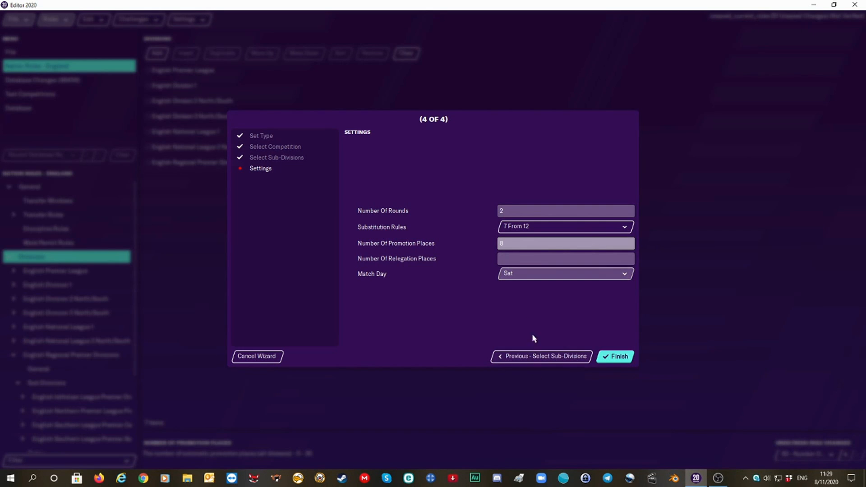
click(526, 258)
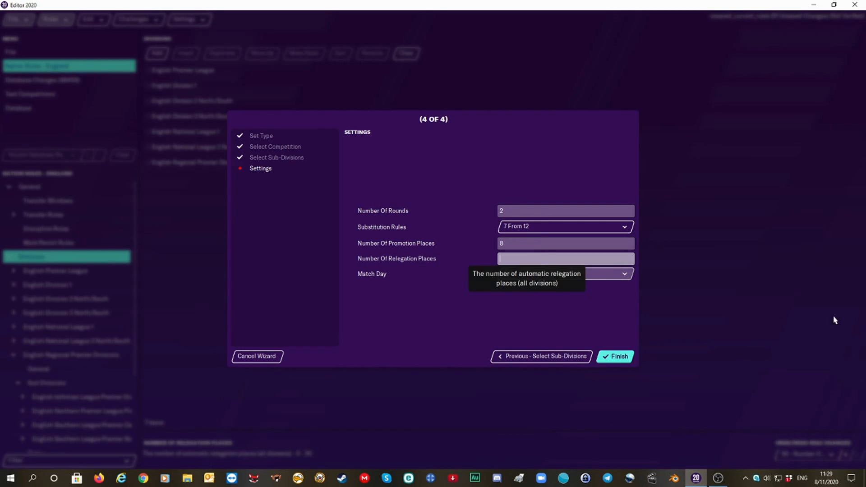
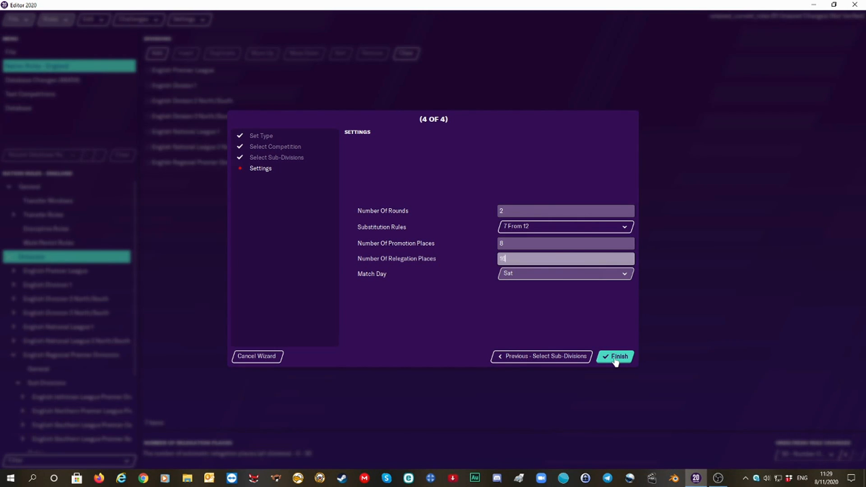
click(617, 359)
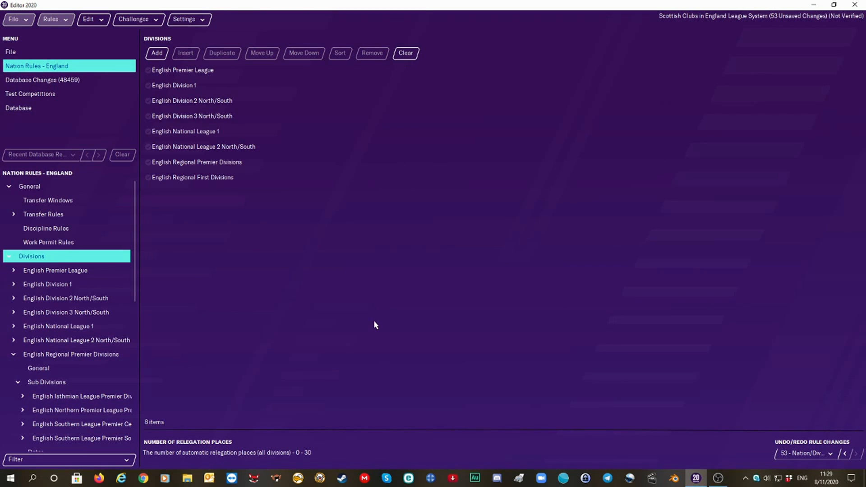
Step: Start a new division that contains sub-divisions, with County Leagues as the parent competition, and proceed to the sub-division selection
click(156, 53)
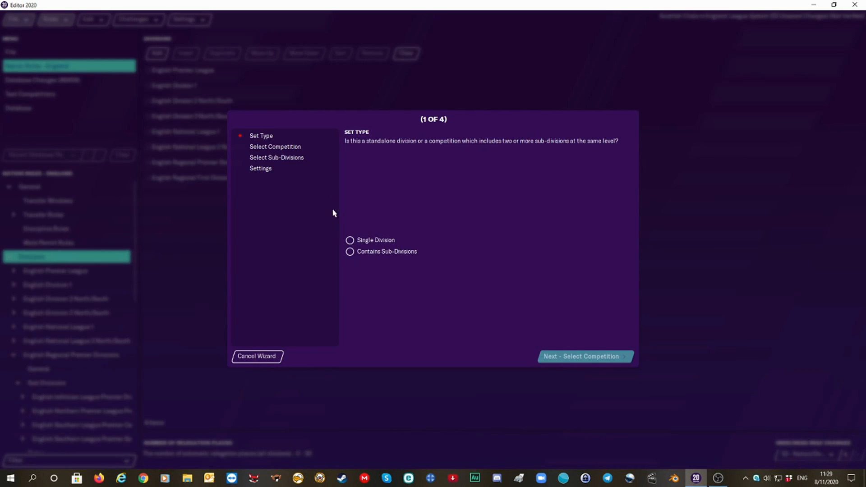
click(351, 253)
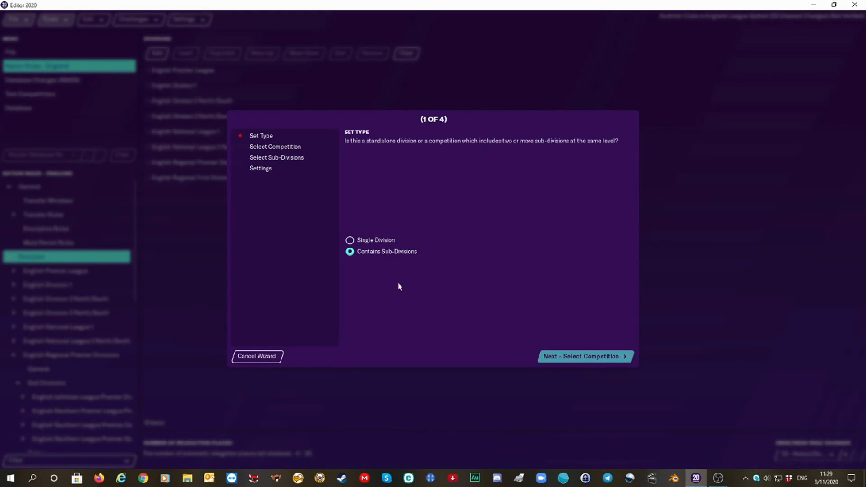
click(571, 359)
click(530, 245)
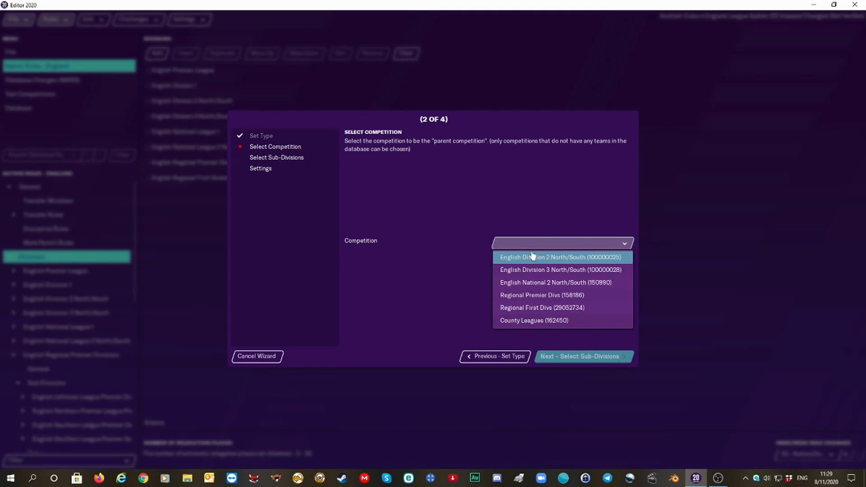
click(535, 322)
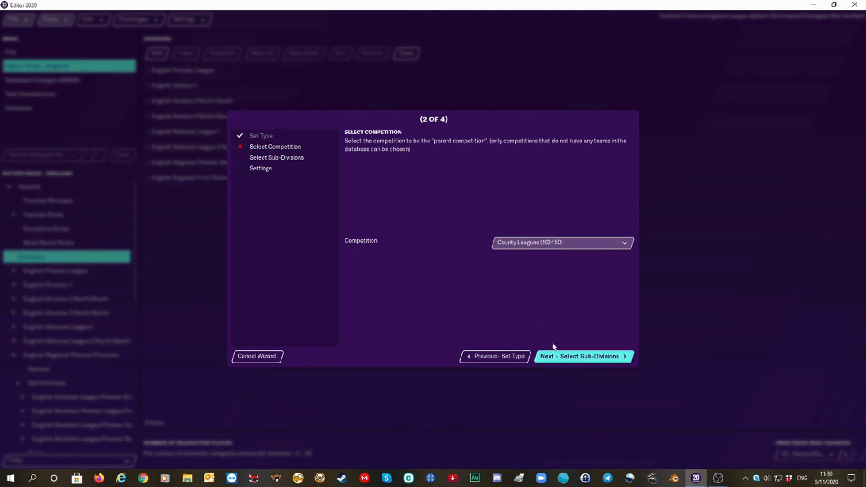
click(562, 359)
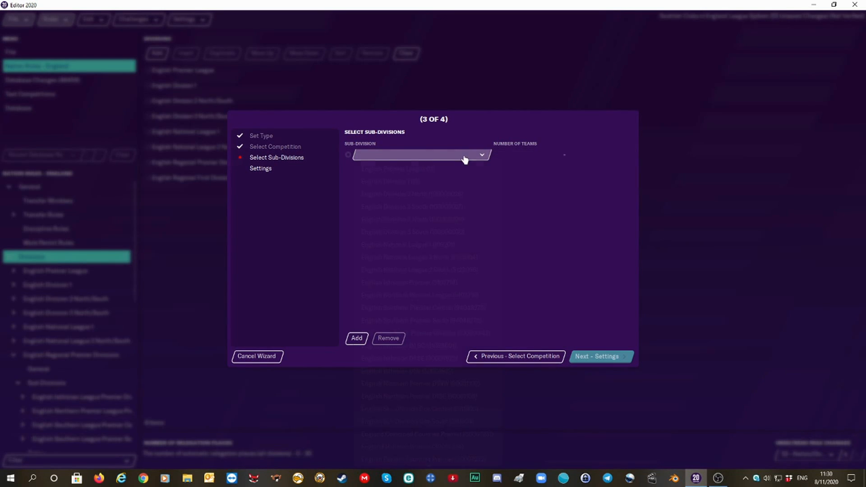
Step: Set England Combined Counties Premier and England Hellenic Premier as the first two sub-divisions of County Leagues
click(464, 158)
mouse_move(429, 466)
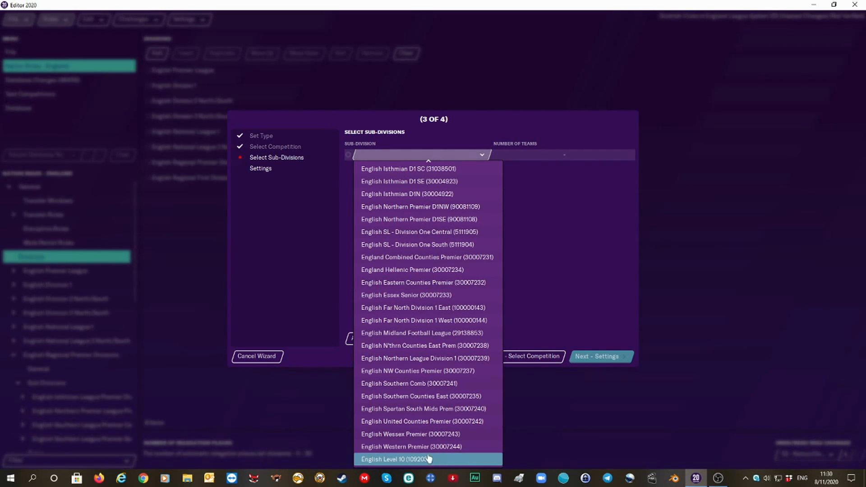
click(414, 257)
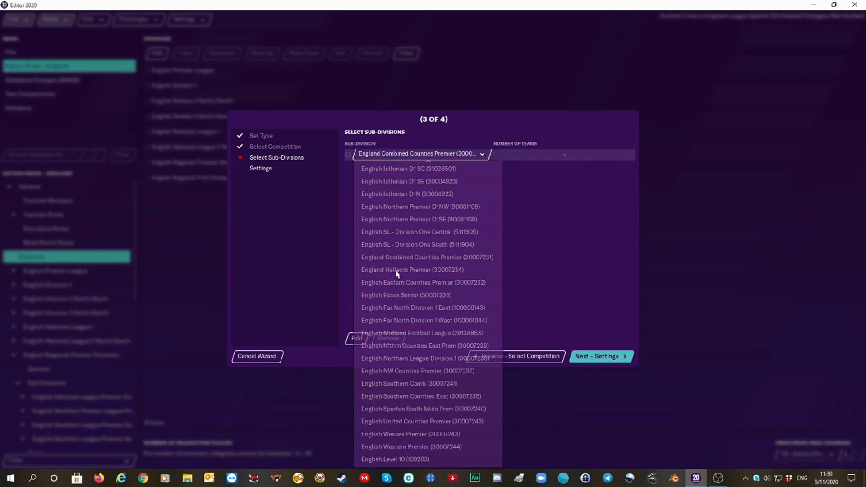
click(357, 338)
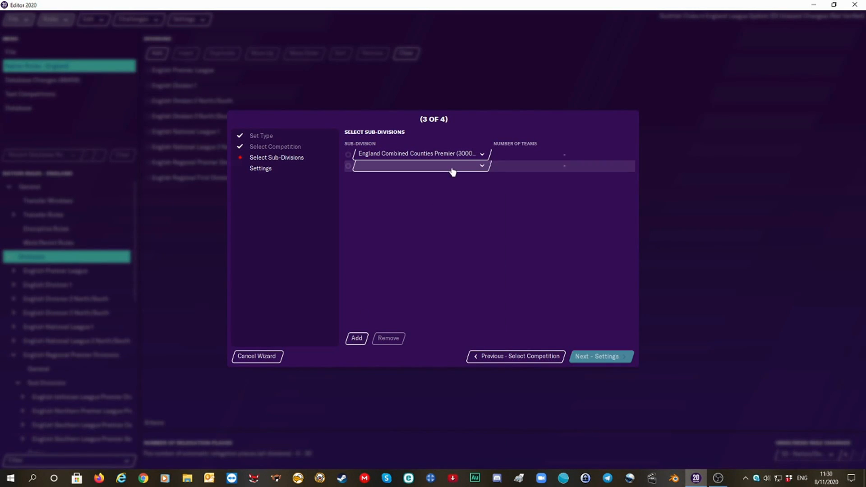
click(452, 168)
scroll(428, 467, down, 5)
scroll(428, 469, down, 4)
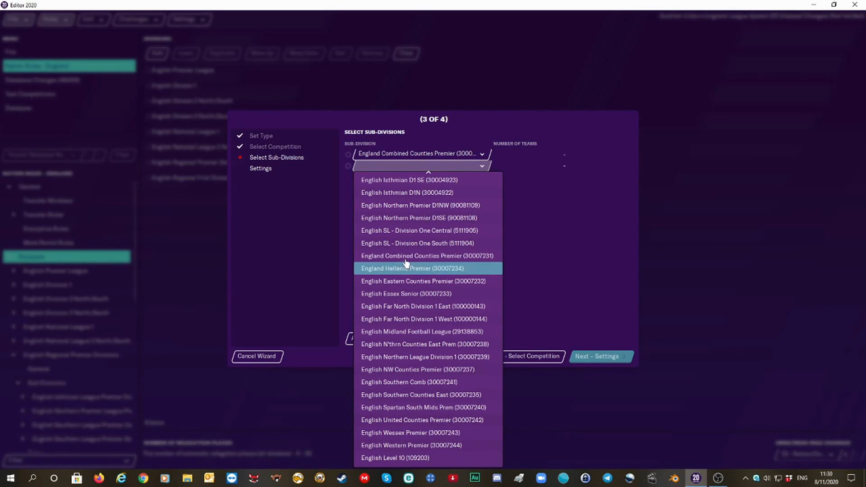
click(407, 269)
Step: Add English Eastern Counties Premier and English Essex Senior as sub-divisions of County Leagues
click(352, 341)
click(438, 181)
scroll(437, 379, down, 5)
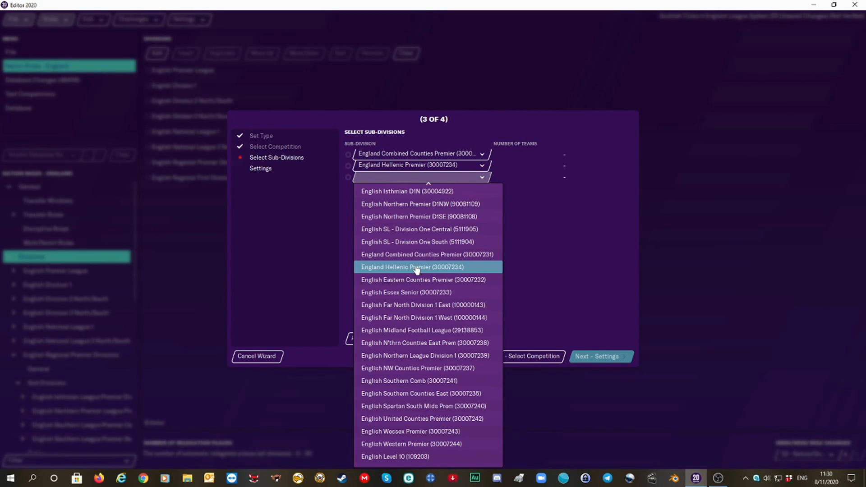
click(412, 280)
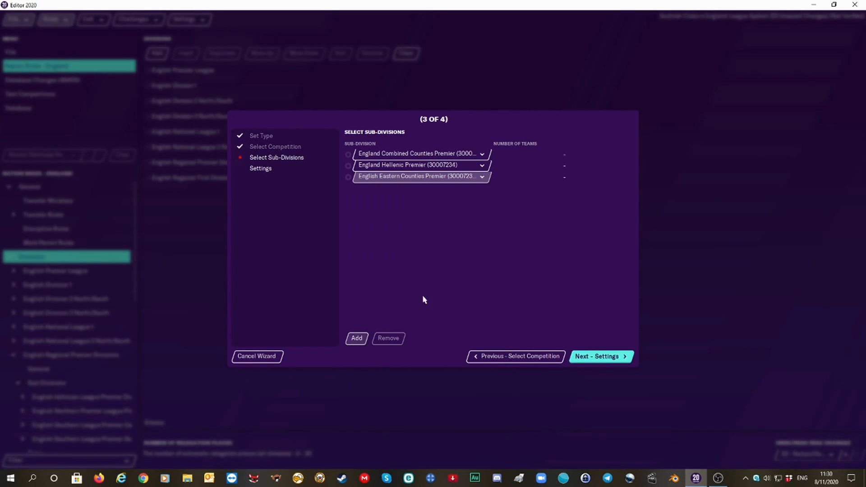
click(356, 338)
click(472, 189)
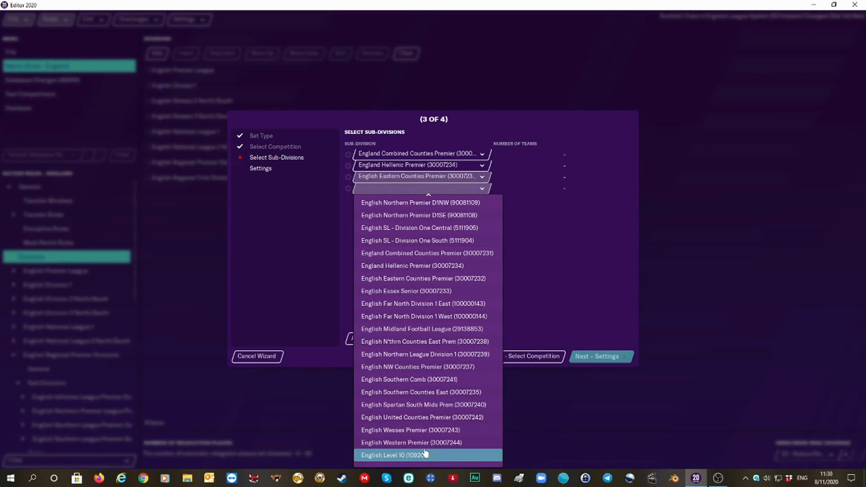
click(408, 293)
Step: Add English Far North Division 1 East and English Far North Division 1 West to the County Leagues sub-divisions
click(356, 338)
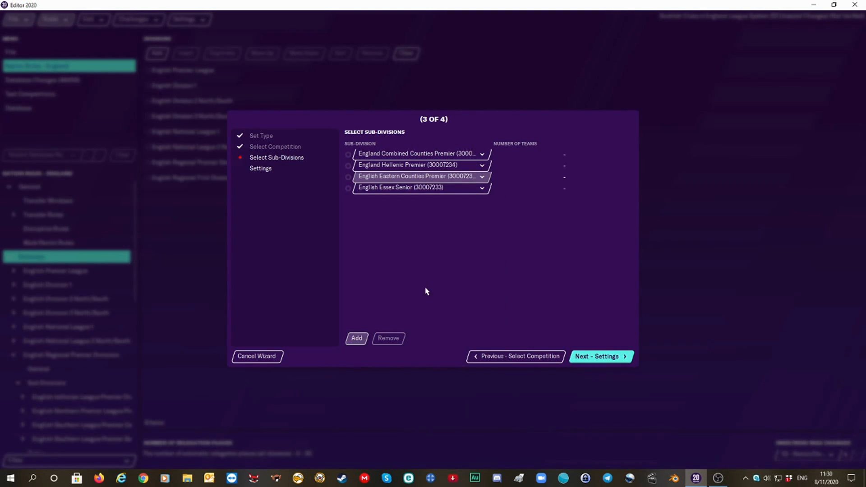
click(465, 201)
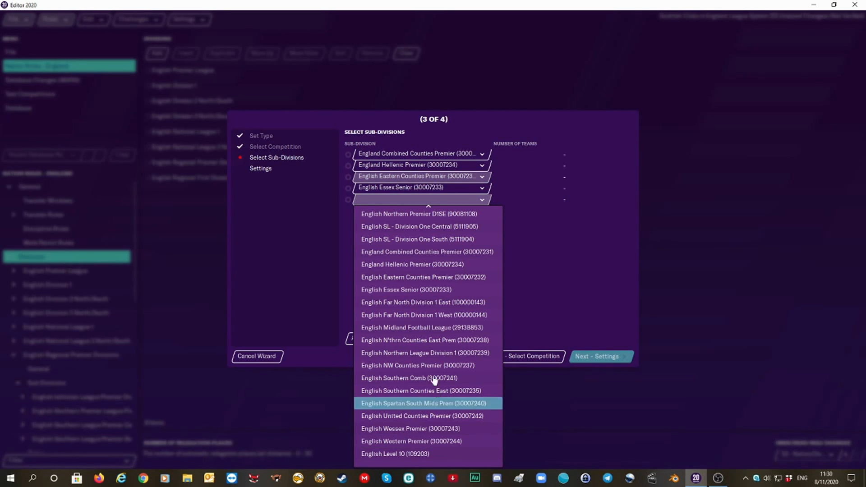
click(402, 303)
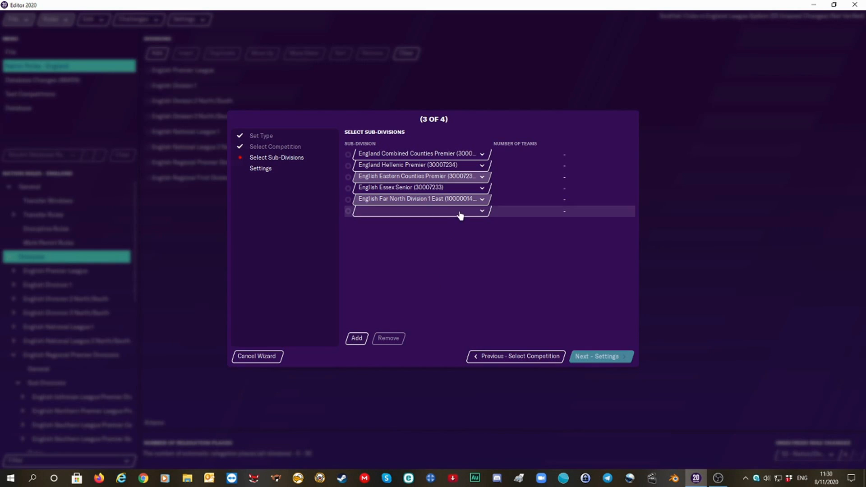
click(461, 212)
scroll(451, 464, down, 4)
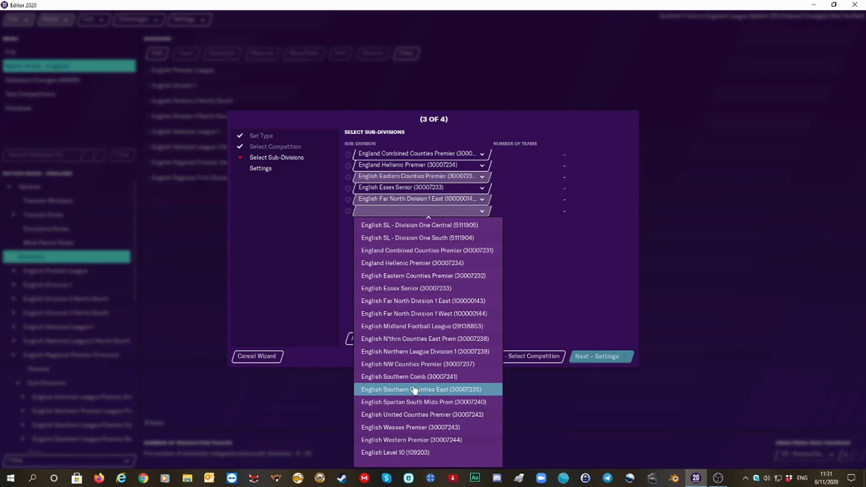
click(432, 315)
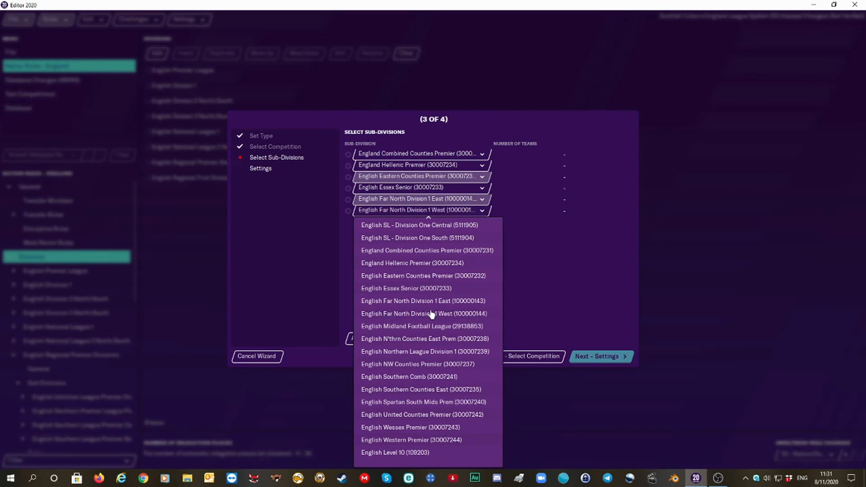
Step: Add English Midland Football League and English N'thrn Counties East Prem as further sub-divisions of County Leagues
click(354, 342)
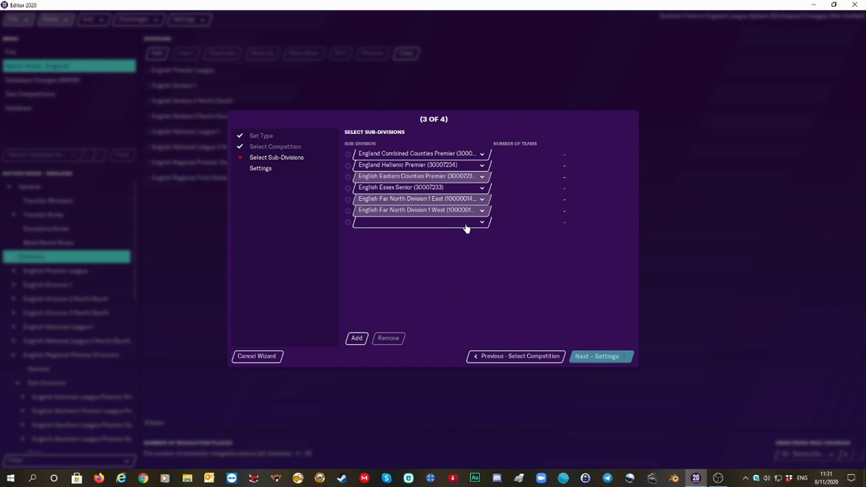
click(467, 229)
scroll(430, 446, down, 5)
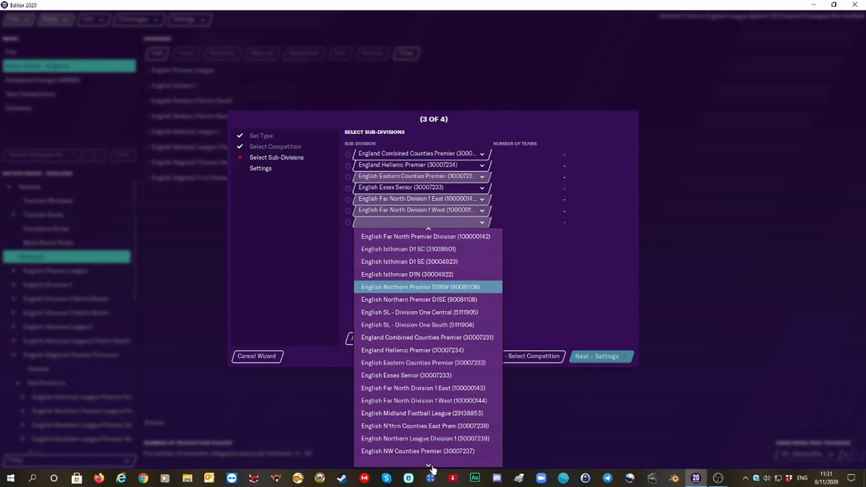
scroll(432, 470, down, 1)
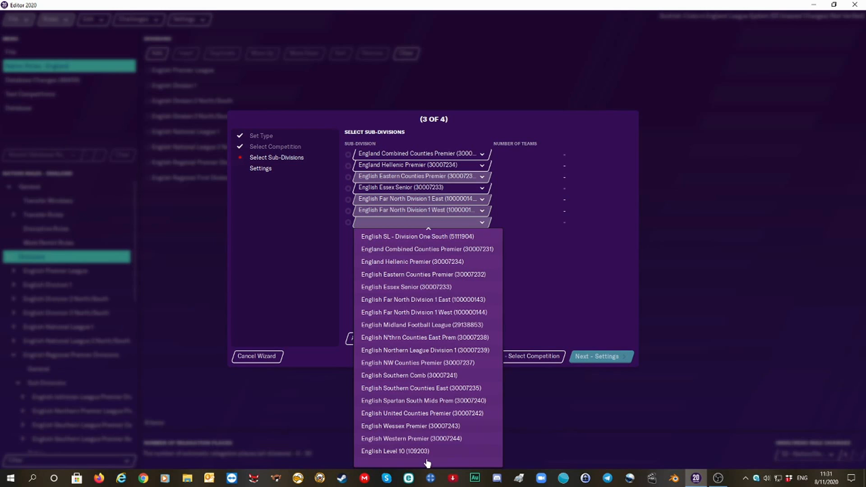
click(431, 326)
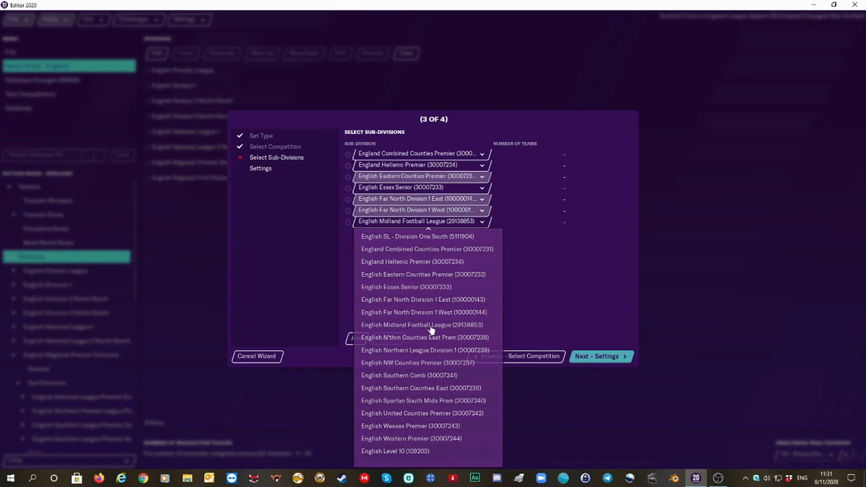
click(356, 338)
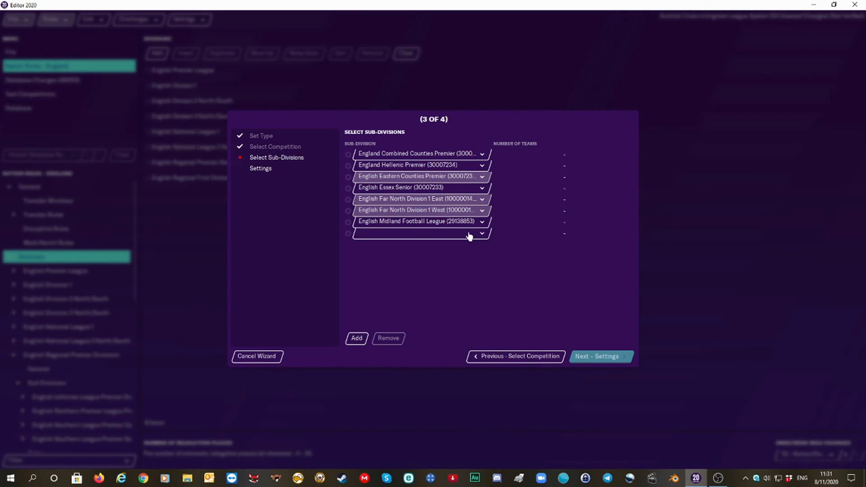
click(468, 234)
scroll(446, 465, down, 10)
scroll(443, 478, down, 10)
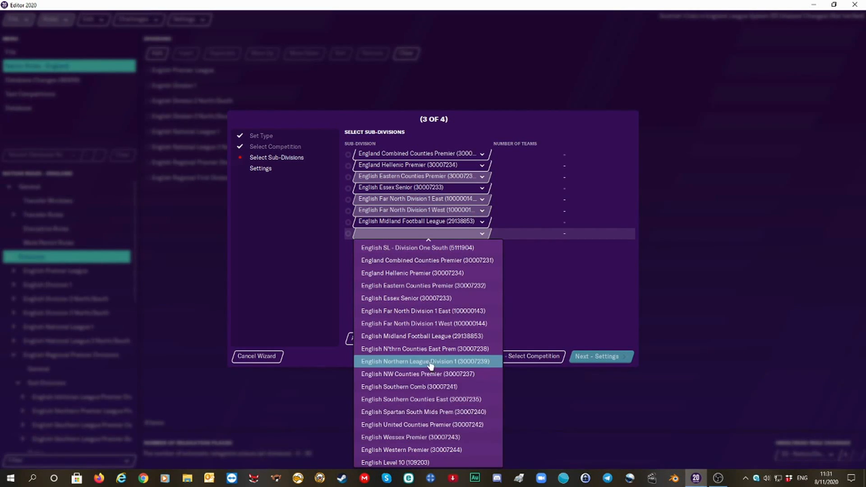
click(420, 350)
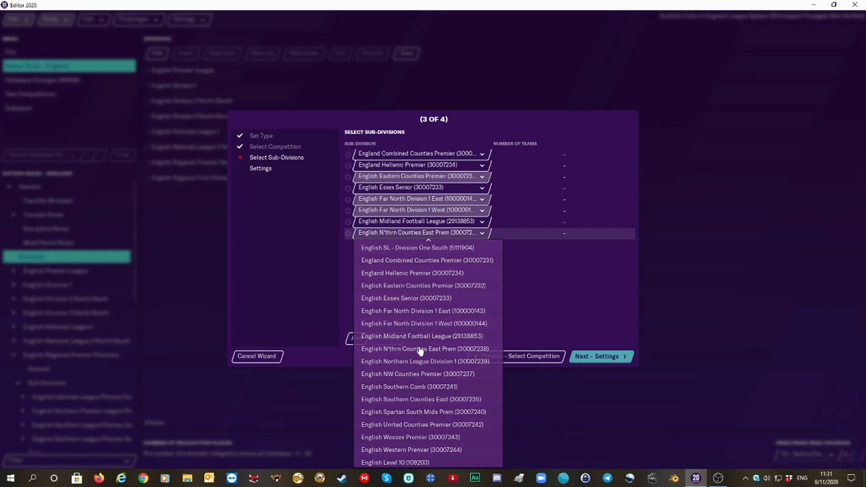
Step: Add English Northern League Division 1 as another sub-division of County Leagues
click(356, 338)
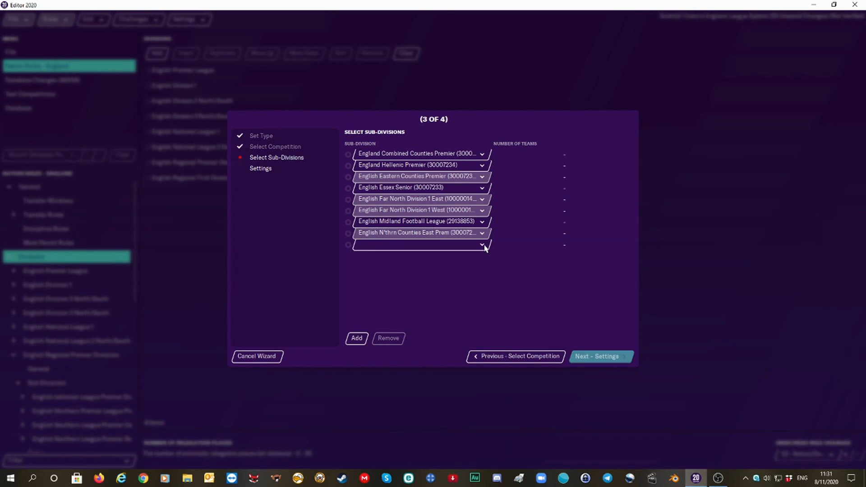
click(485, 247)
scroll(456, 460, down, 7)
scroll(455, 466, down, 3)
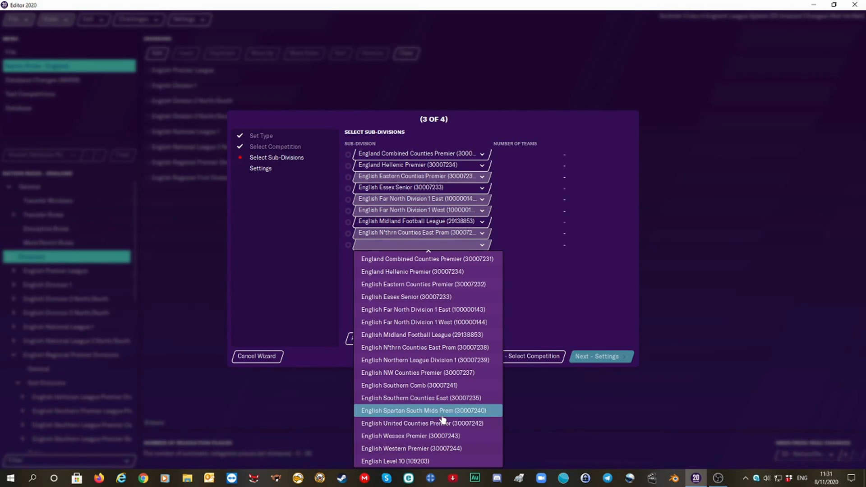
click(434, 361)
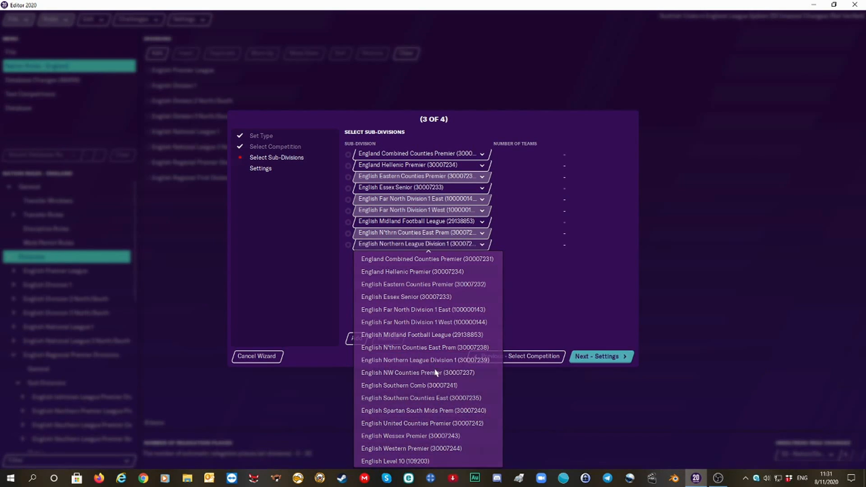
Step: Add English NW Counties Premier and English Southern Comb as further sub-divisions of County Leagues
click(358, 339)
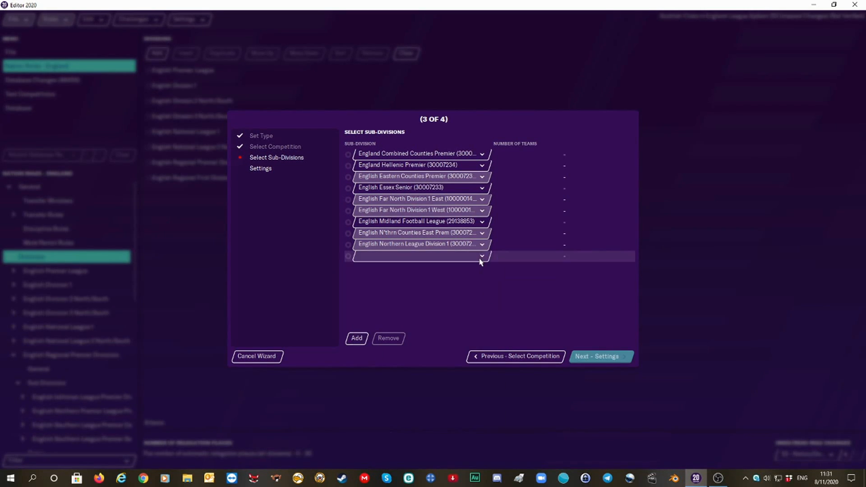
click(481, 257)
scroll(463, 465, down, 8)
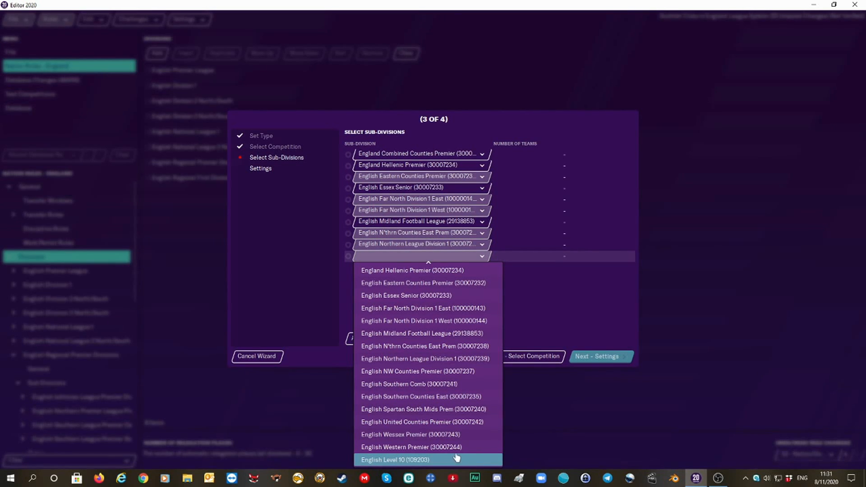
click(437, 371)
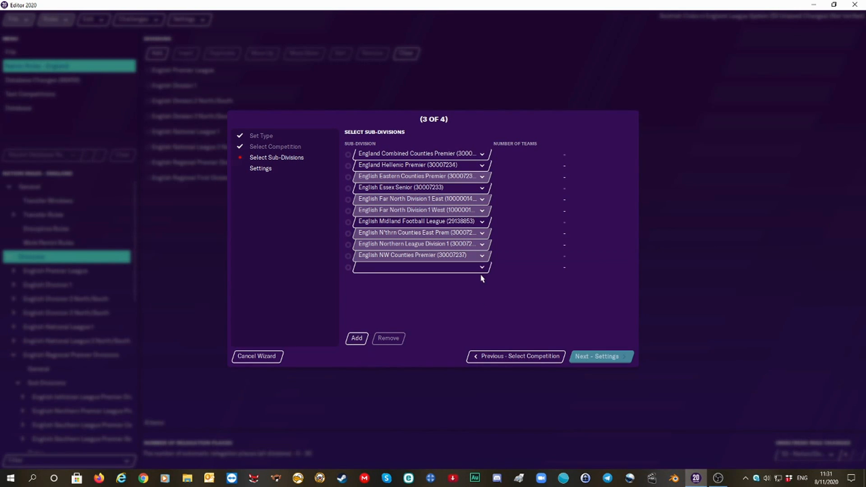
click(474, 268)
scroll(451, 465, down, 8)
scroll(451, 465, down, 4)
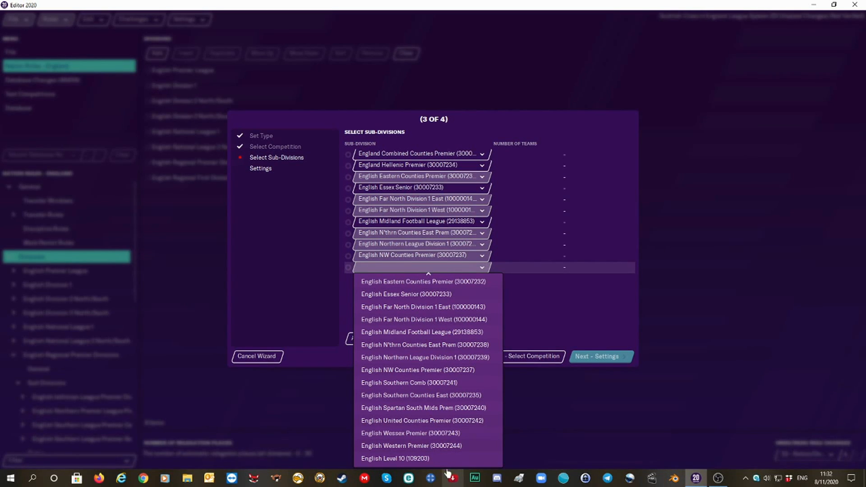
click(397, 382)
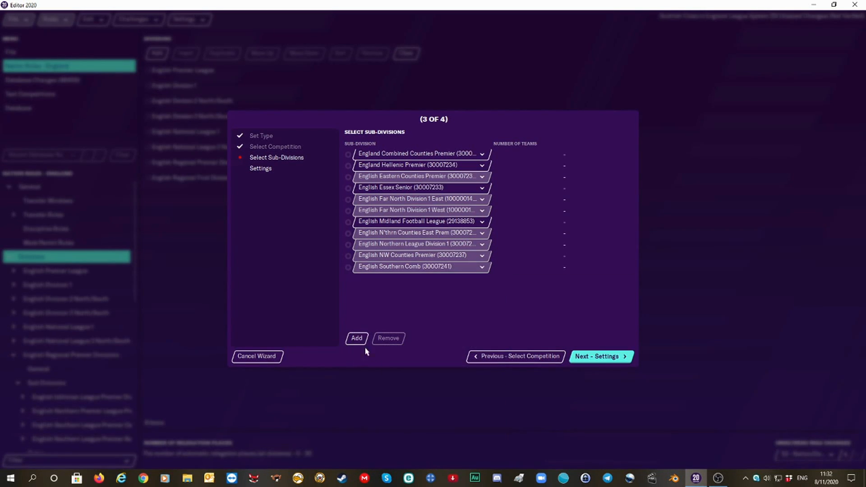
Step: Add English Southern Counties East and English Spartan South Mids Prem to the County Leagues sub-divisions
click(357, 339)
click(480, 279)
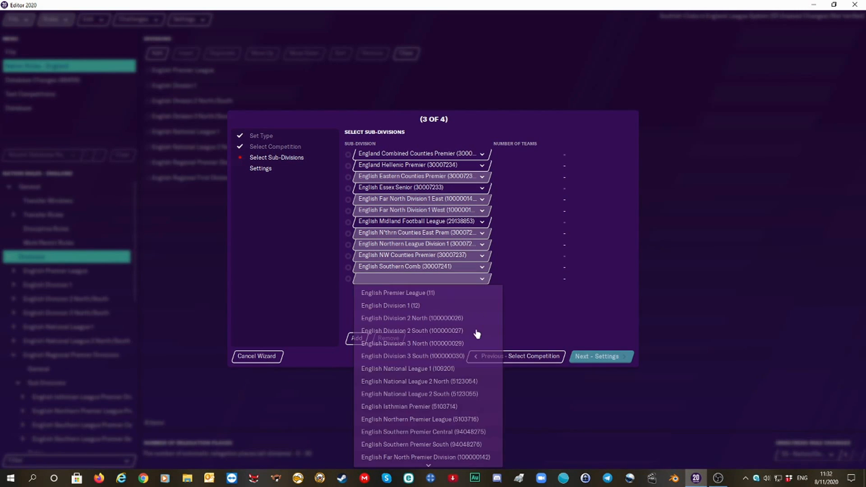
mouse_move(462, 472)
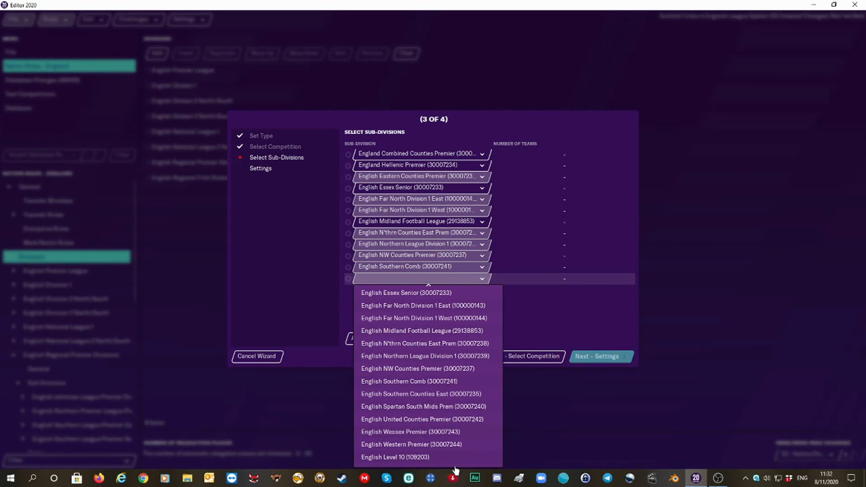
click(427, 395)
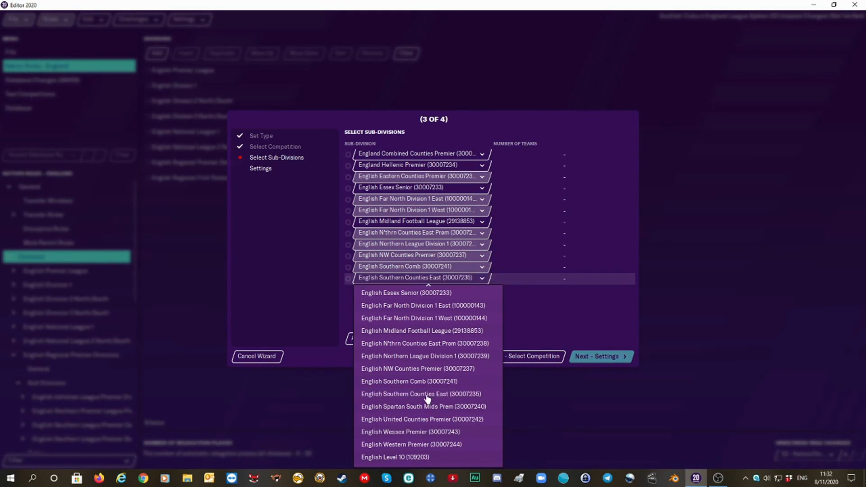
click(357, 339)
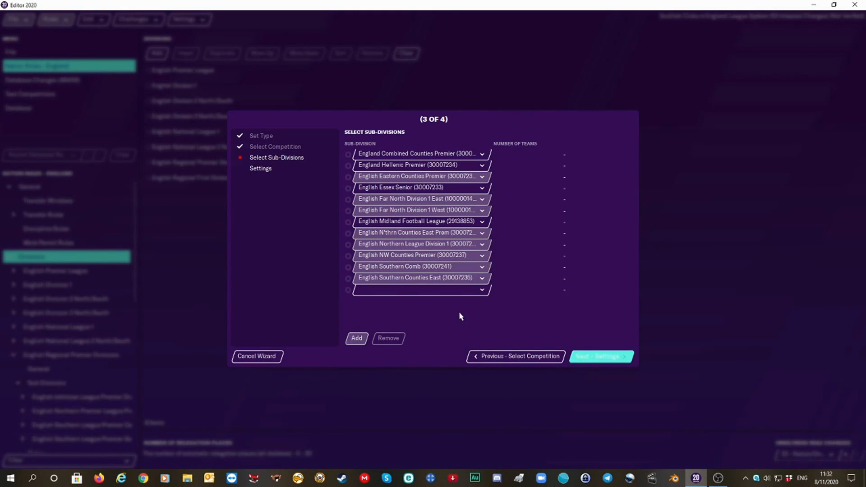
click(469, 290)
scroll(465, 474, down, 8)
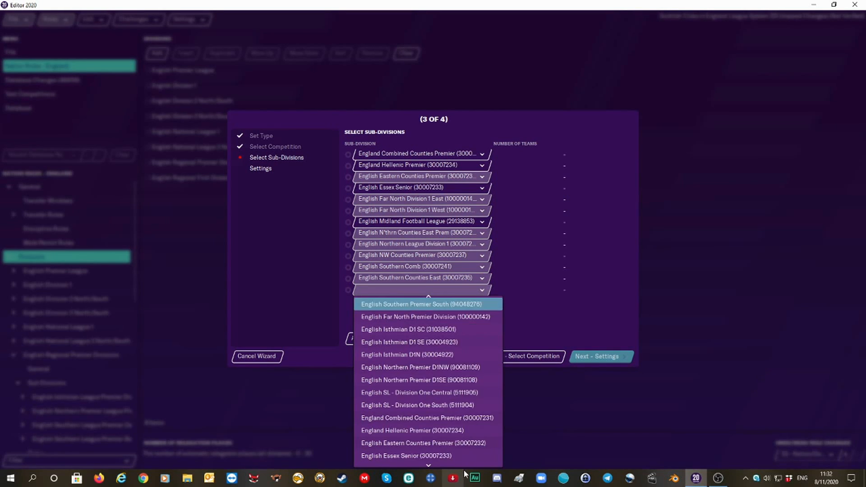
scroll(464, 474, down, 2)
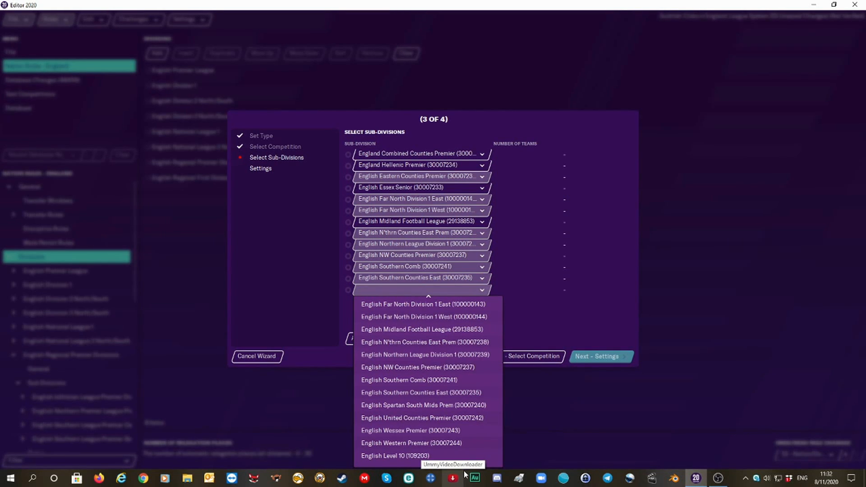
click(442, 406)
Step: Add English United Counties Premier and English Wessex Premier as sub-divisions of County Leagues
click(356, 338)
mouse_move(458, 468)
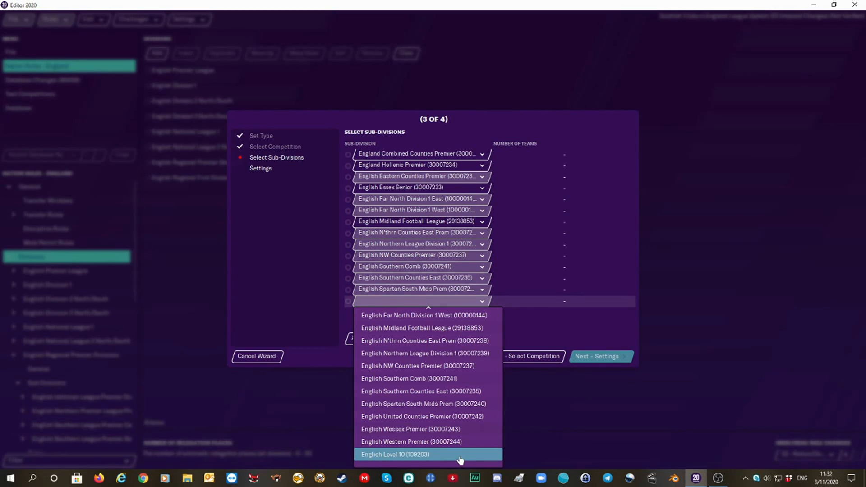
click(428, 417)
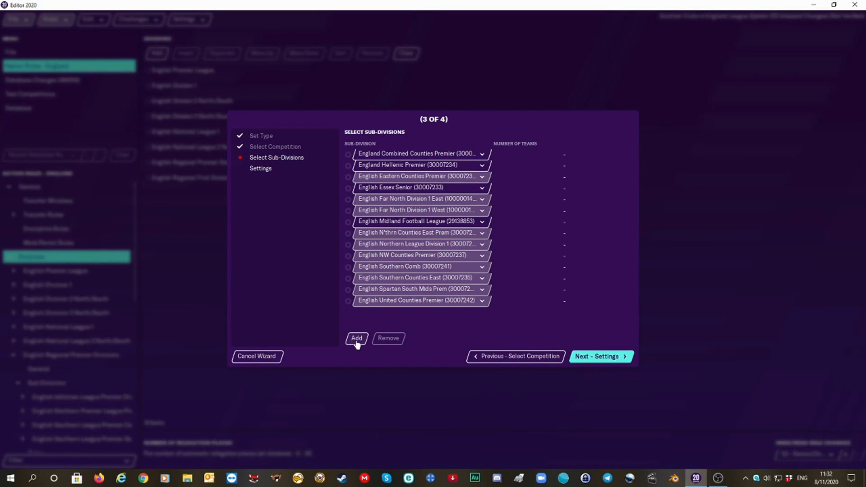
click(482, 313)
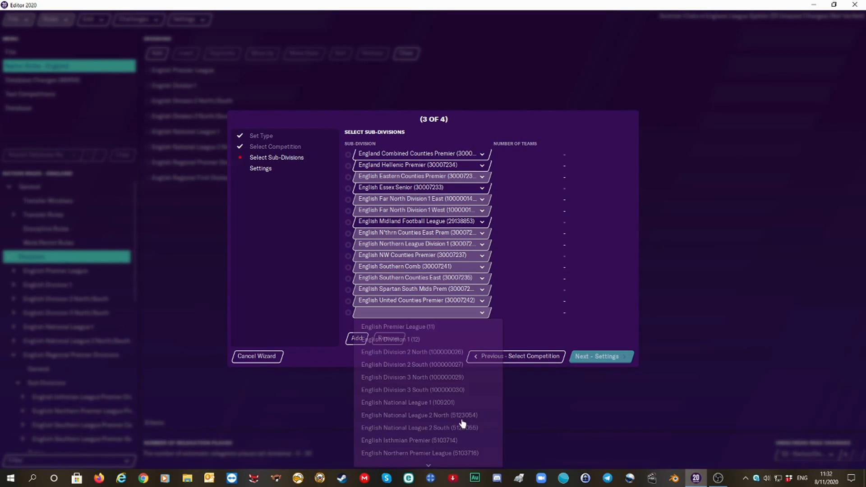
scroll(464, 421, down, 7)
scroll(461, 471, down, 5)
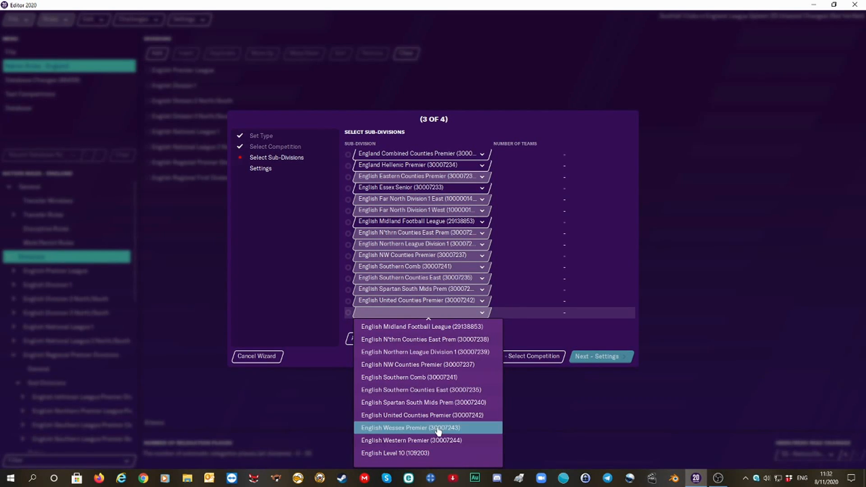
click(435, 429)
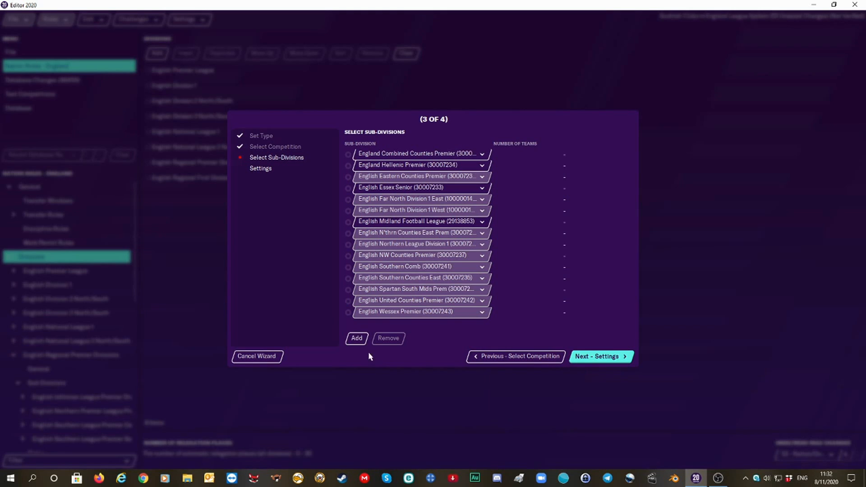
Step: Add English Western Premier as the last sub-division of County Leagues
click(357, 338)
click(466, 324)
scroll(469, 406, down, 3)
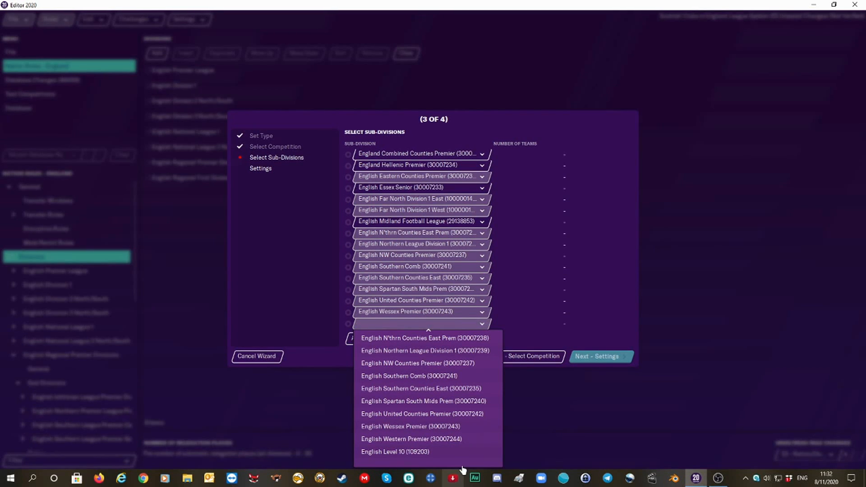
click(448, 440)
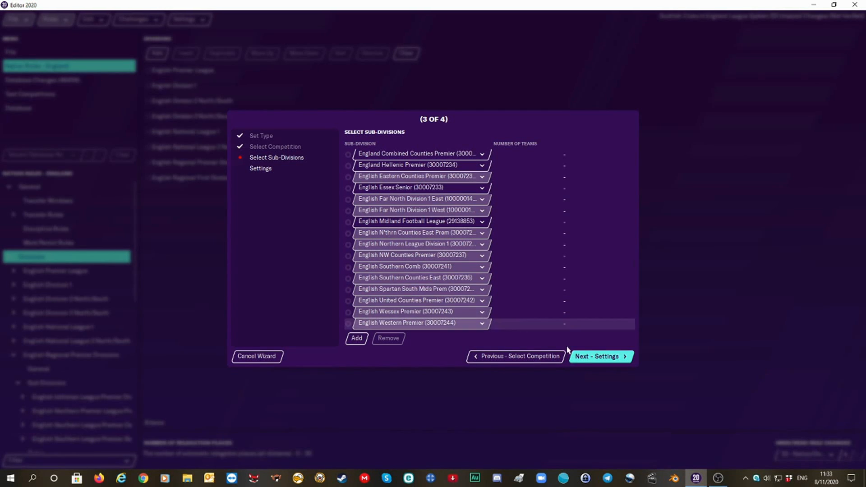
Step: Finish the County Leagues with 2 rounds, substitution rule 7 From 12, 0 promotion places, 0 relegation places and match day Sat
click(586, 359)
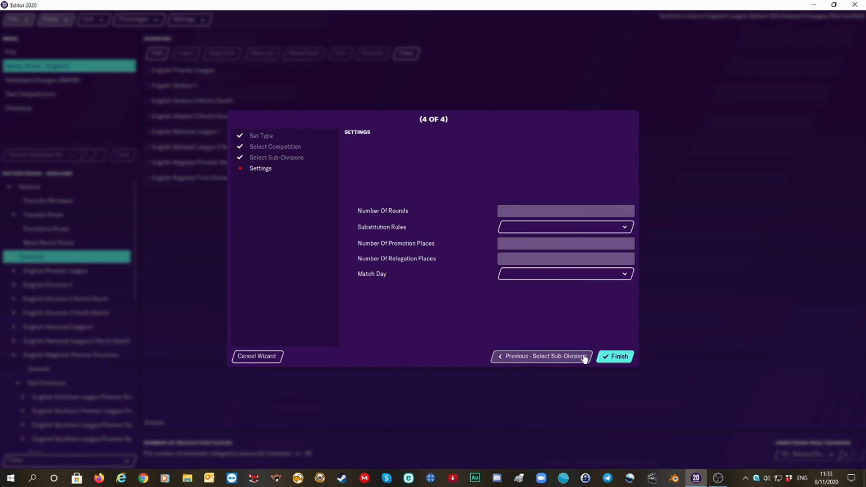
click(532, 230)
mouse_move(532, 467)
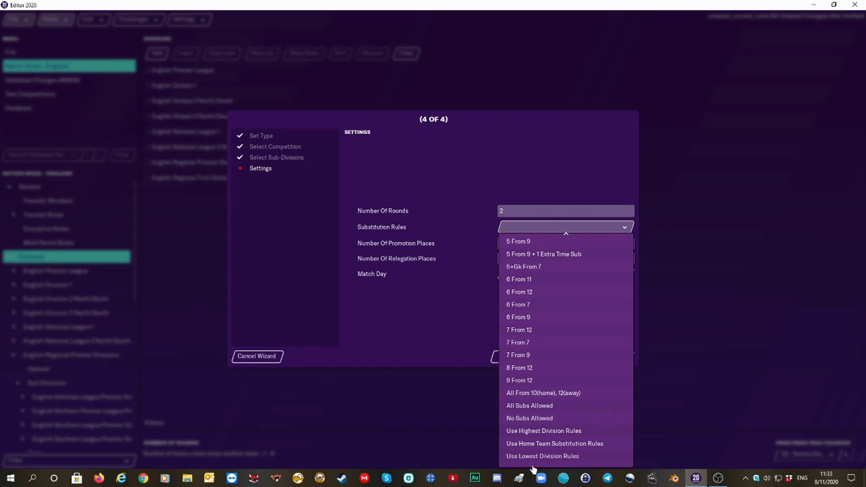
click(547, 330)
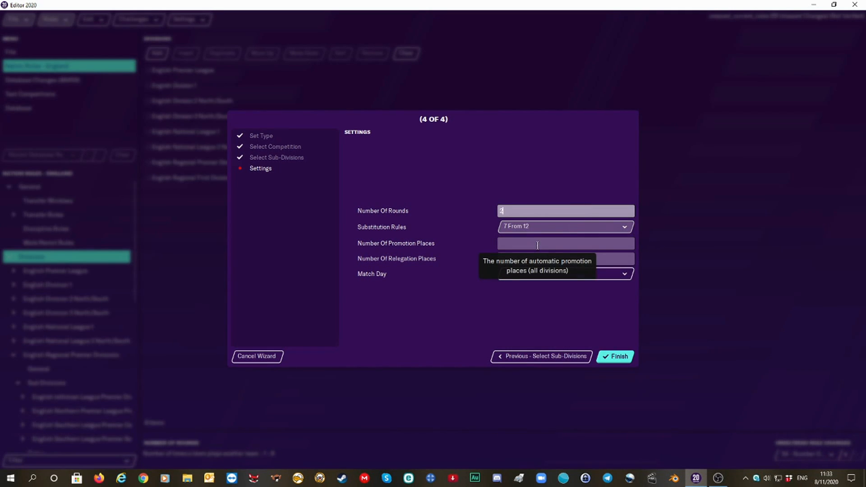
click(538, 245)
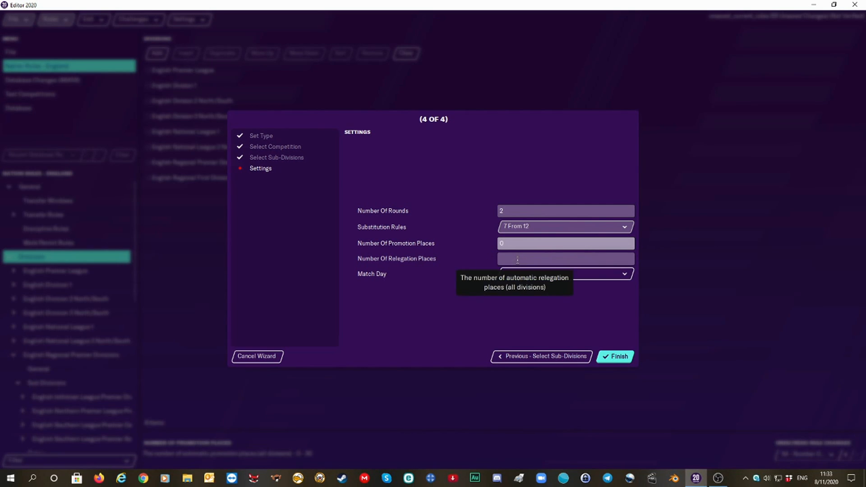
click(518, 260)
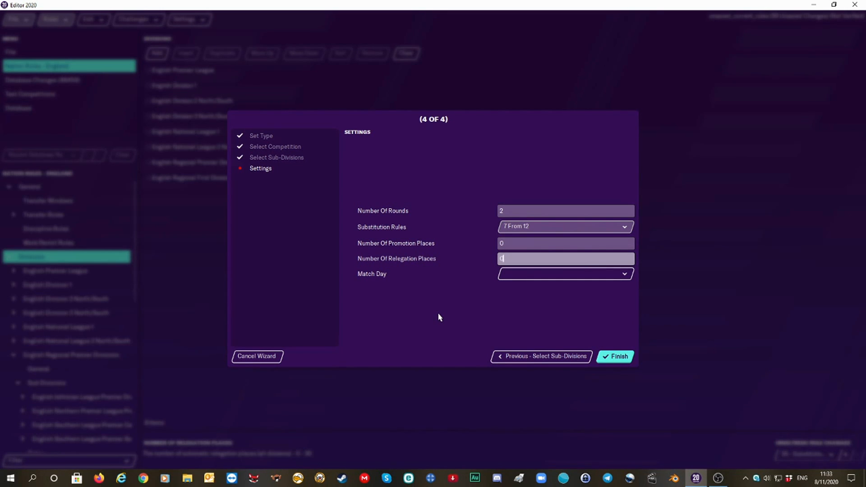
click(518, 277)
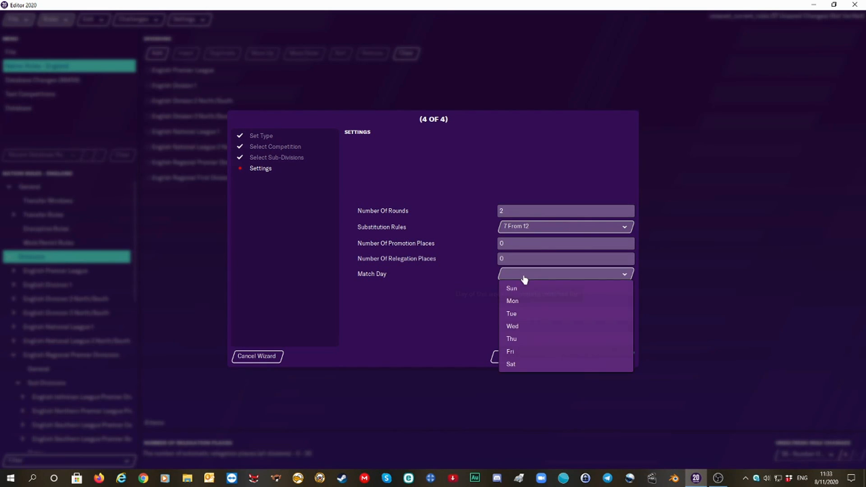
click(546, 364)
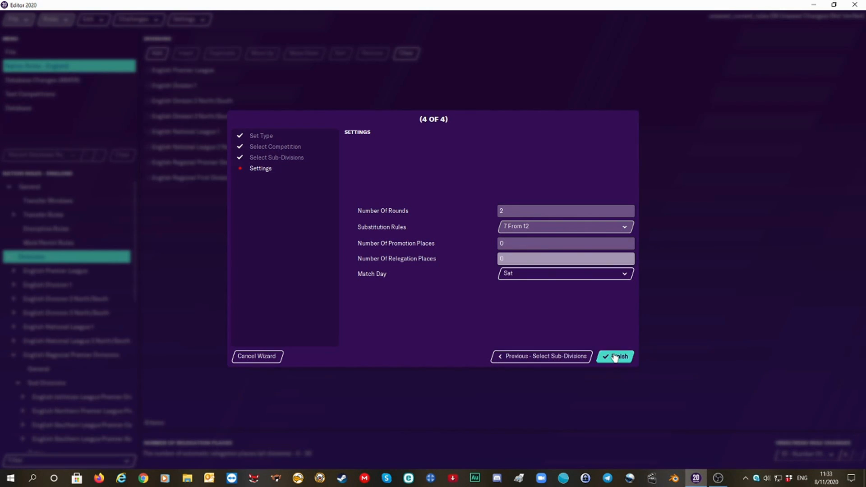
click(614, 356)
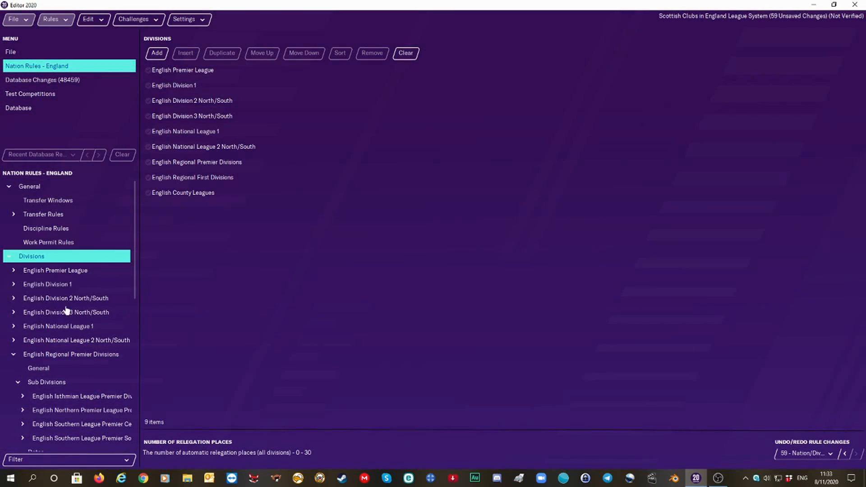
Step: Set the English Premier League start date to 10/8/2019
click(14, 271)
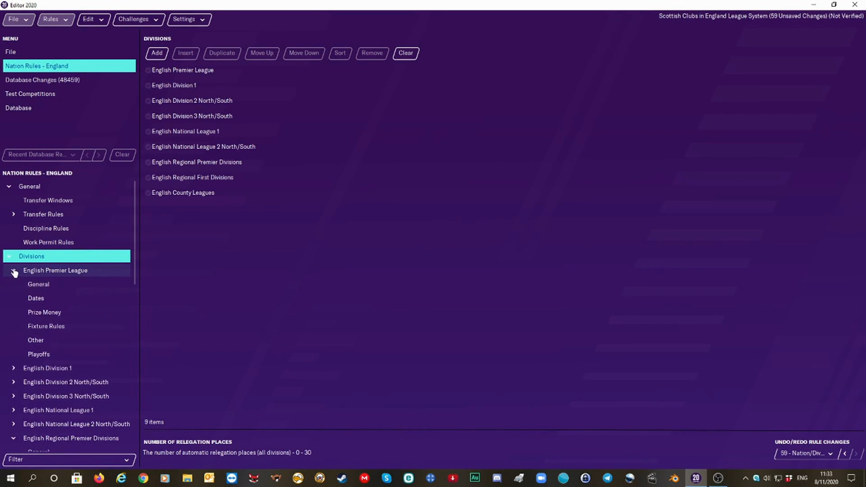
click(42, 298)
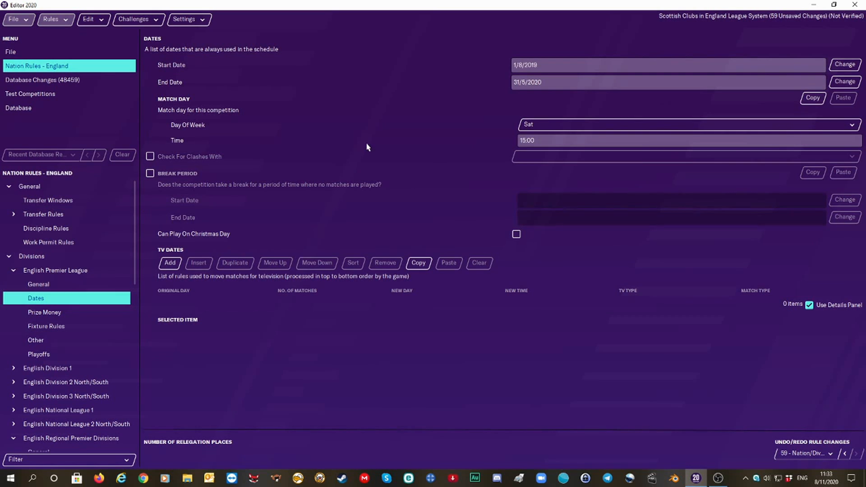
click(845, 64)
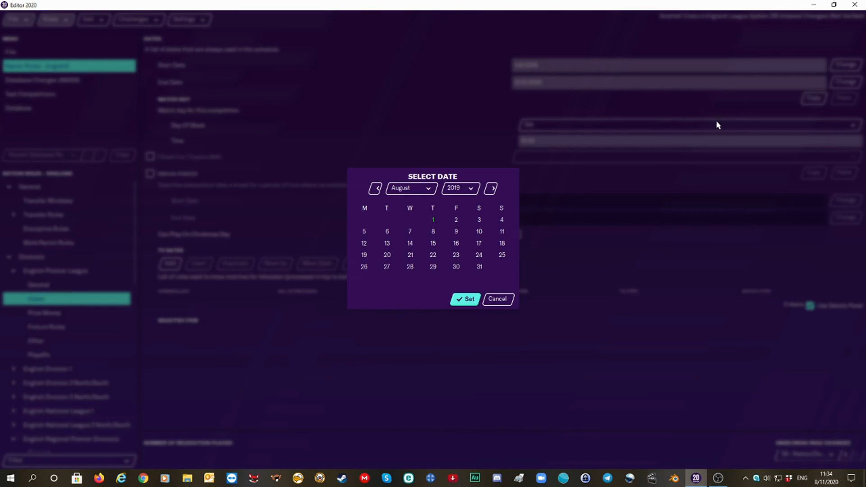
click(479, 232)
click(466, 300)
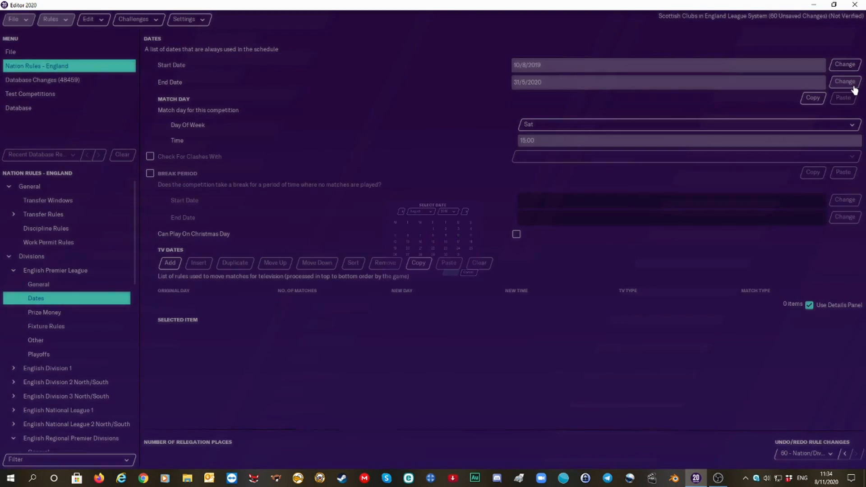
Step: Set the English Premier League end date to 16/5/2020 and allow play on Christmas Day
click(844, 82)
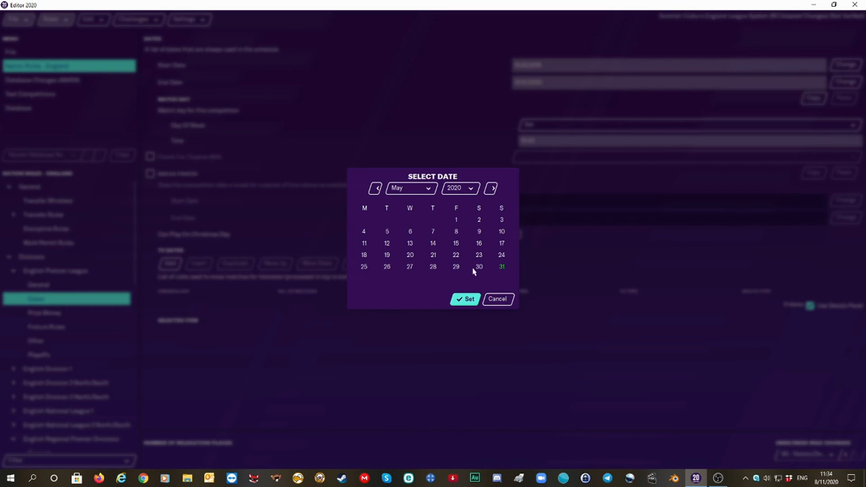
click(479, 244)
click(467, 299)
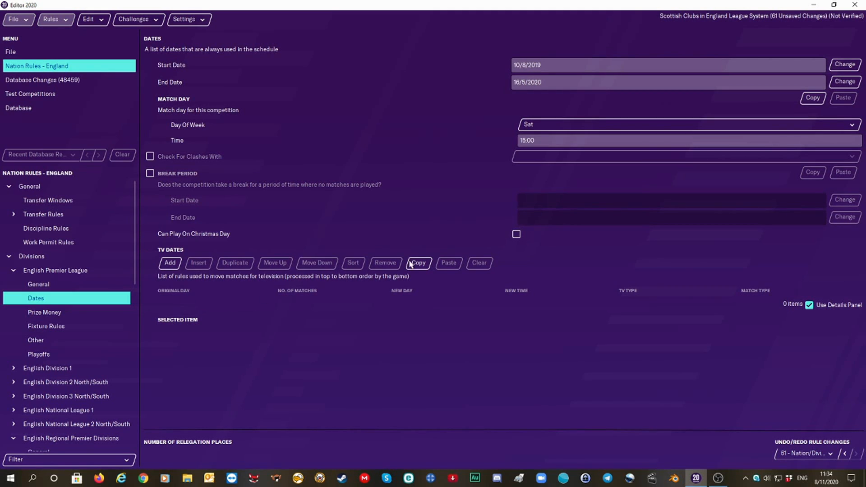
click(516, 233)
click(516, 235)
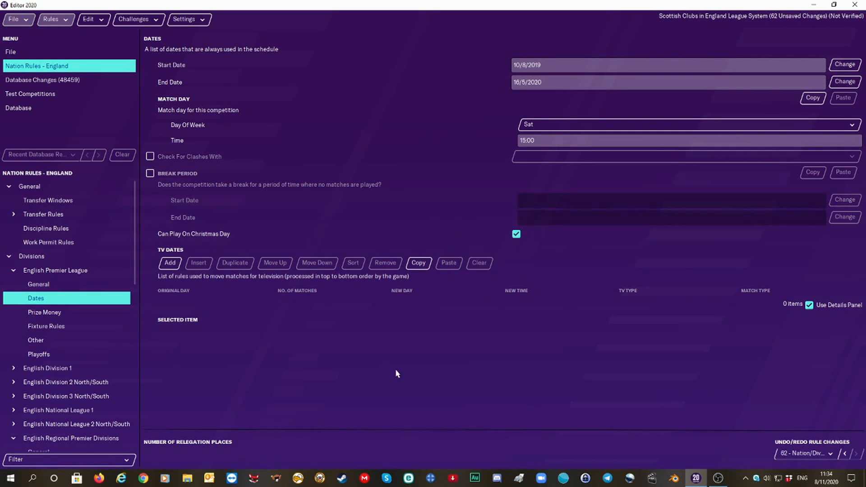
Step: Add an English Premier League TV date rule moving one Saturday match to Fri at 19:30 with TV type National
click(167, 265)
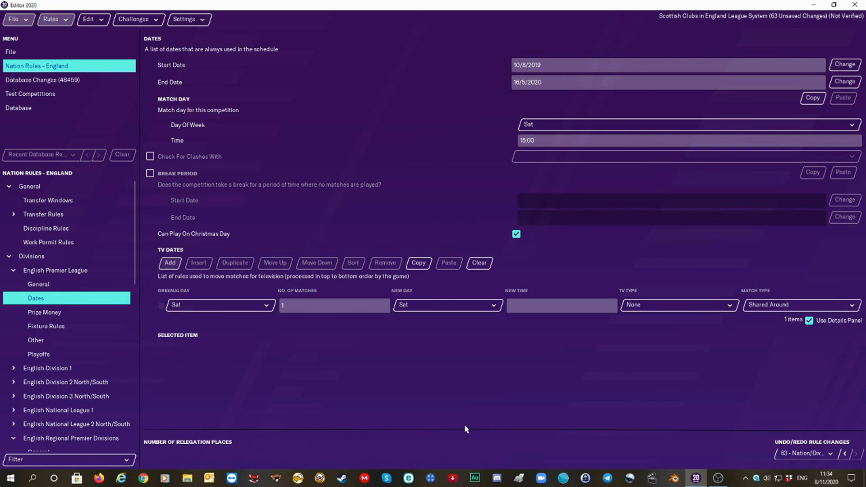
click(493, 306)
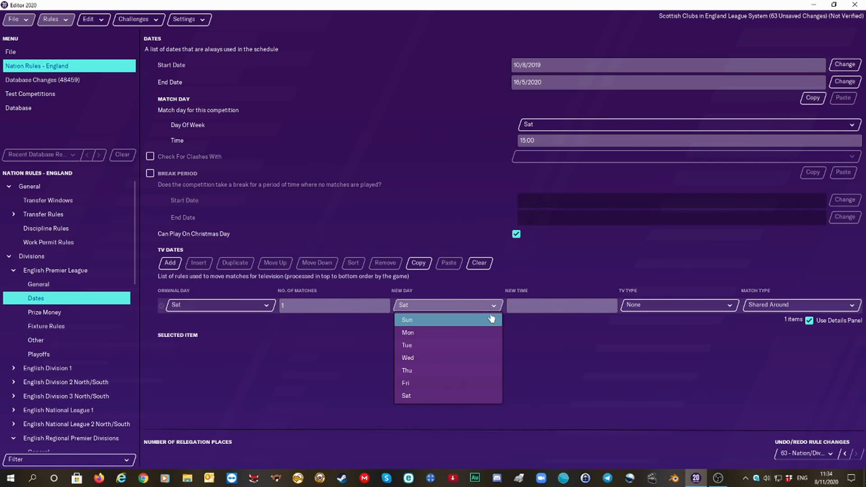
click(452, 384)
click(678, 305)
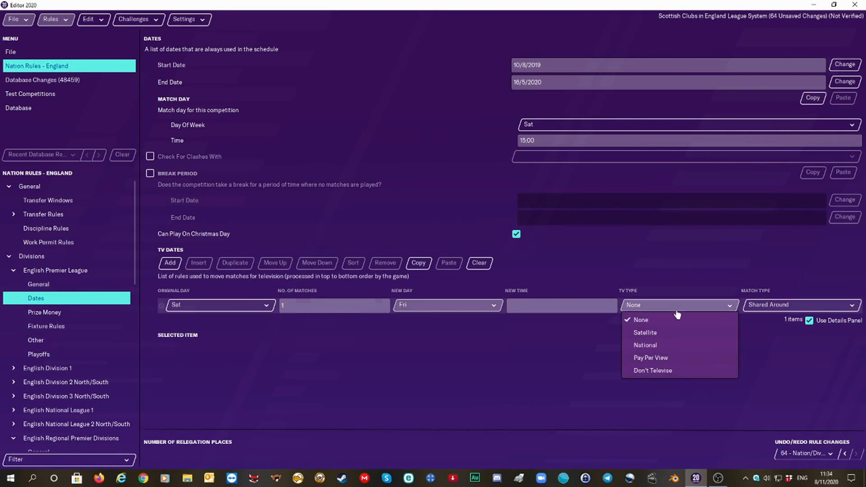
click(662, 348)
click(559, 310)
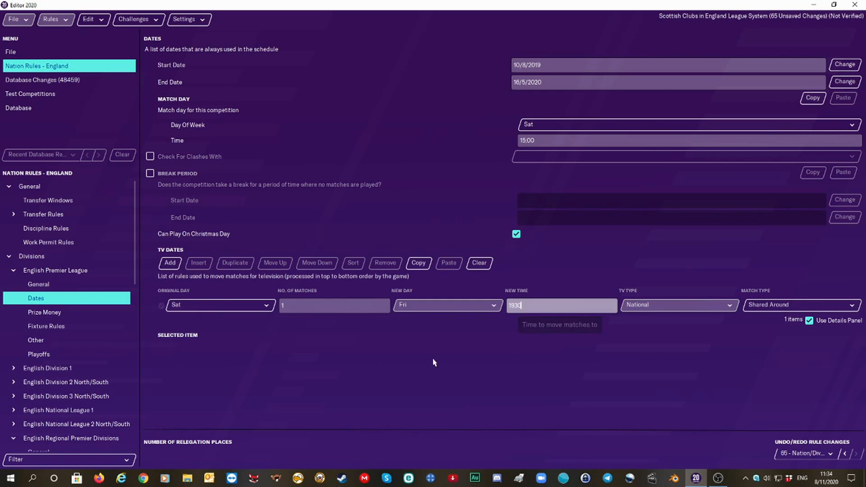
Step: Add a second TV date rule moving one Saturday match to 12:30 the same day with TV type National
click(170, 262)
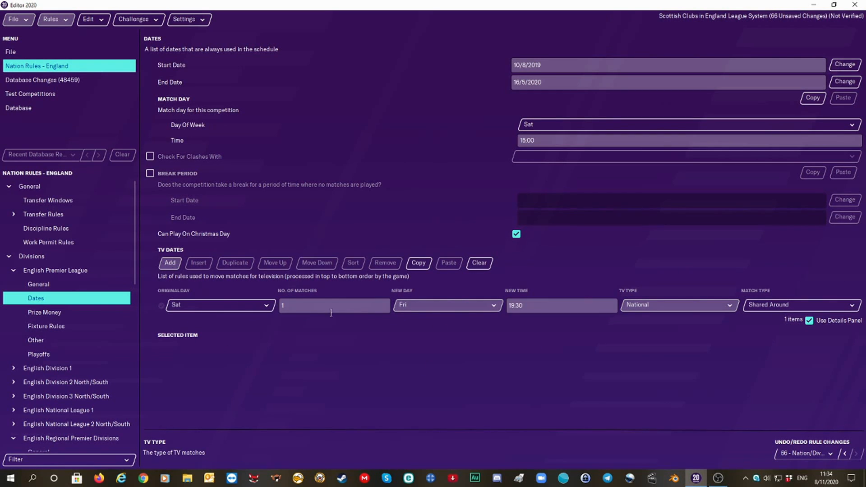
click(629, 320)
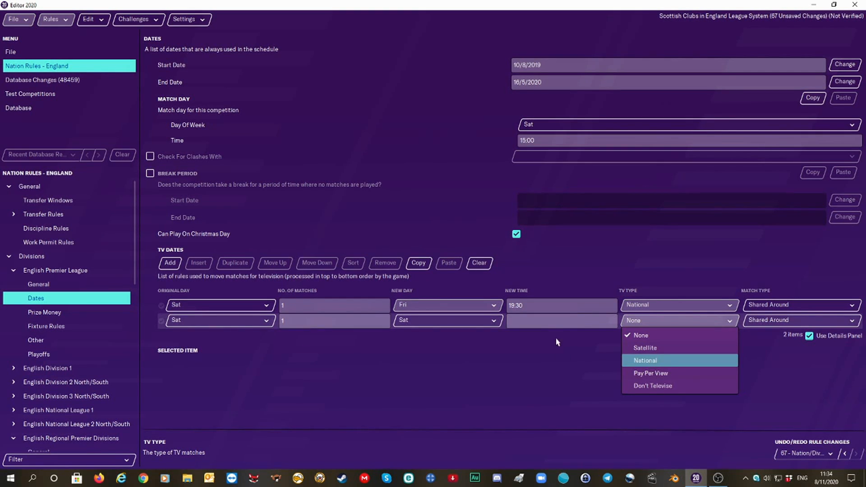
click(648, 360)
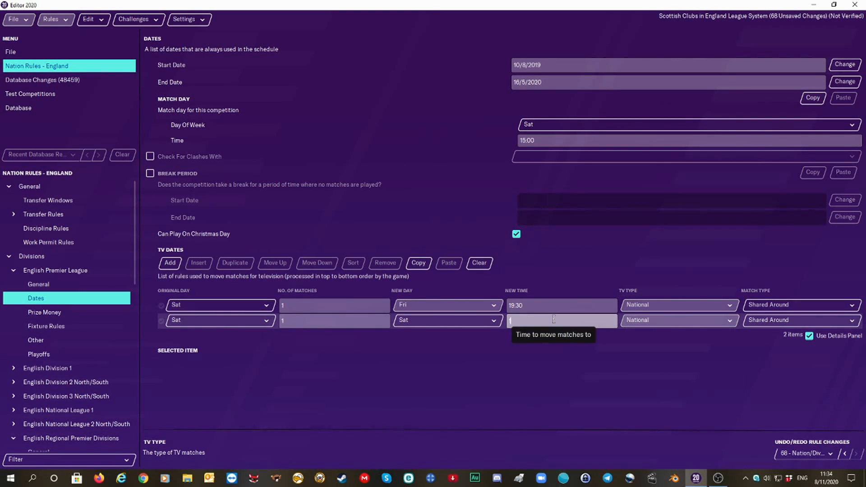
click(572, 324)
text(1230)
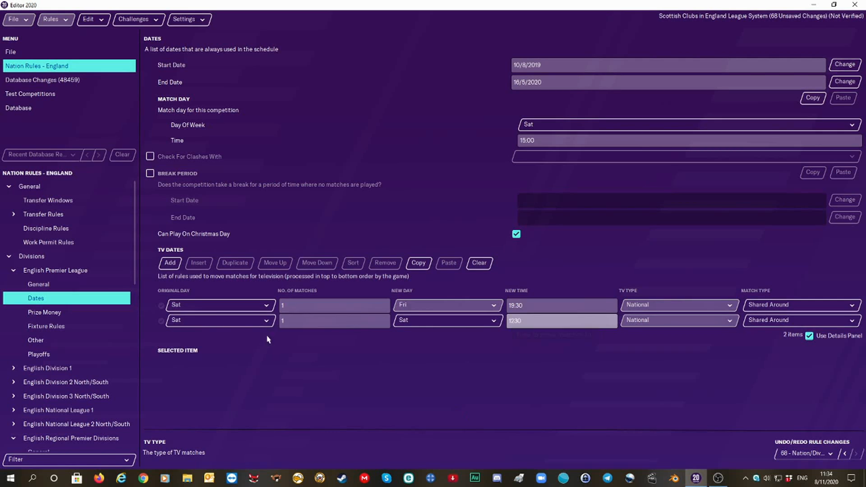
Step: Add a third TV date rule for one Saturday match at 15:00 with TV type National
click(170, 262)
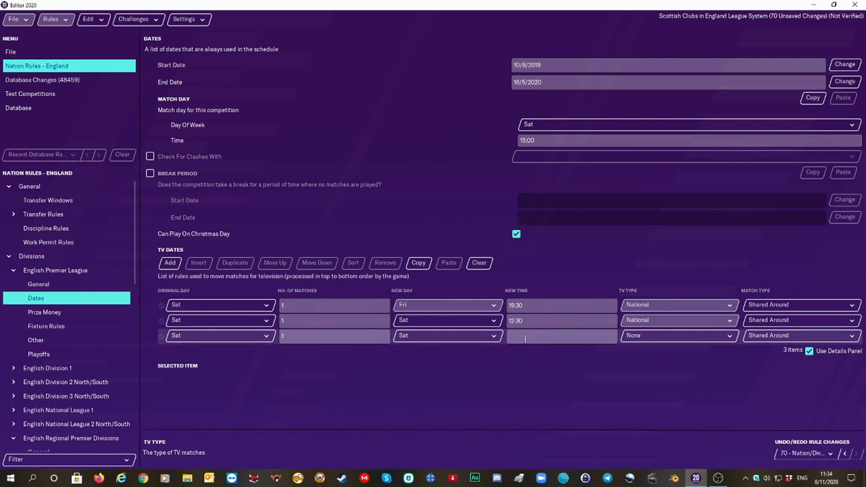
click(635, 336)
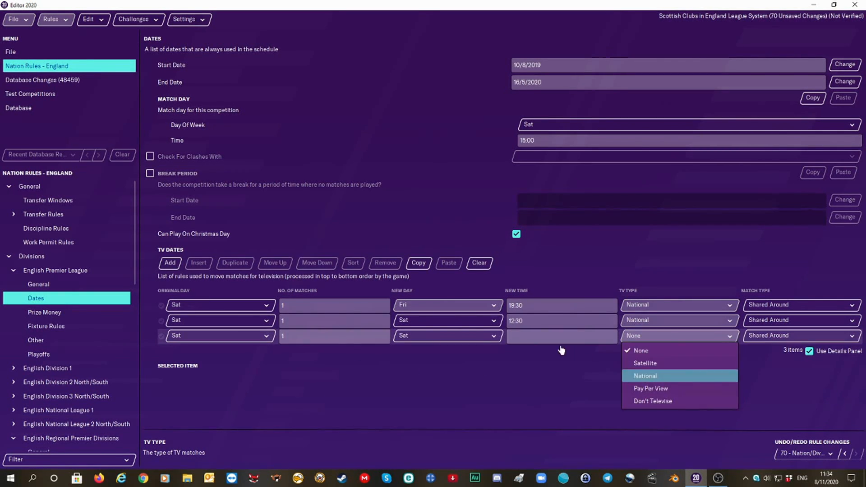
click(646, 376)
click(550, 335)
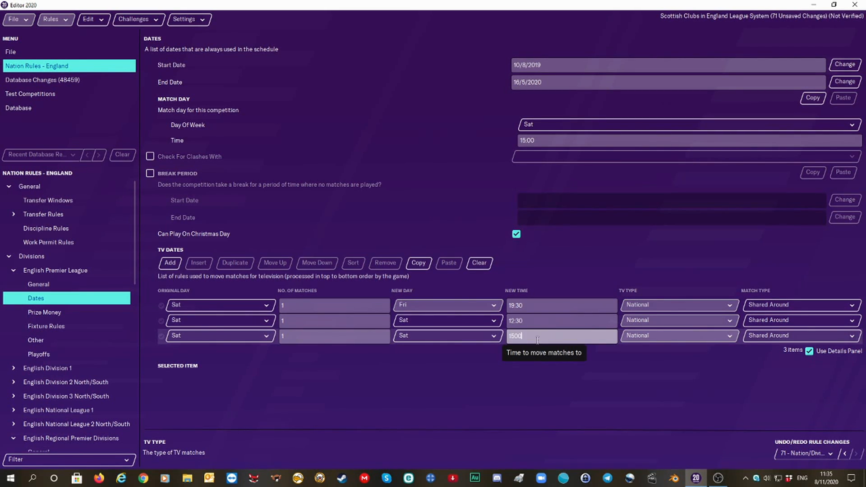
Step: Add a fourth TV date rule moving one Saturday match to 19:30 the same day with TV type National
click(170, 263)
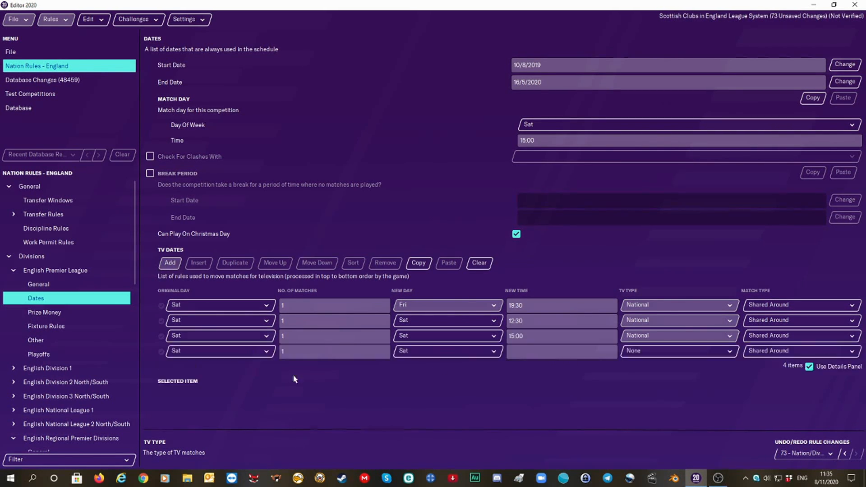
click(636, 352)
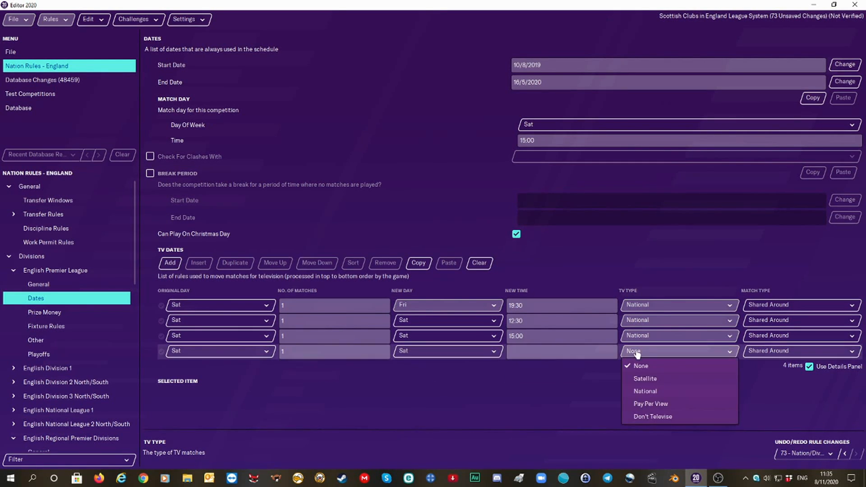
click(646, 391)
click(544, 350)
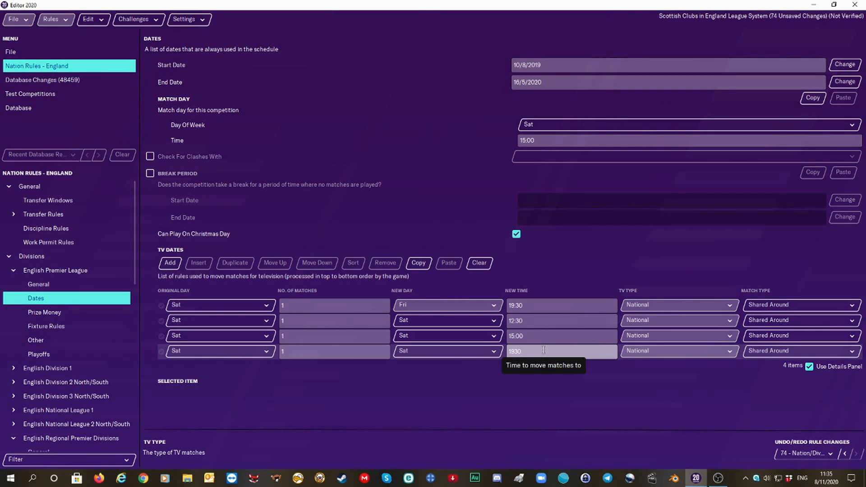
text(1930)
Step: Add a fifth TV date rule moving one Saturday match to Sun at 12:30 with TV type National
click(170, 262)
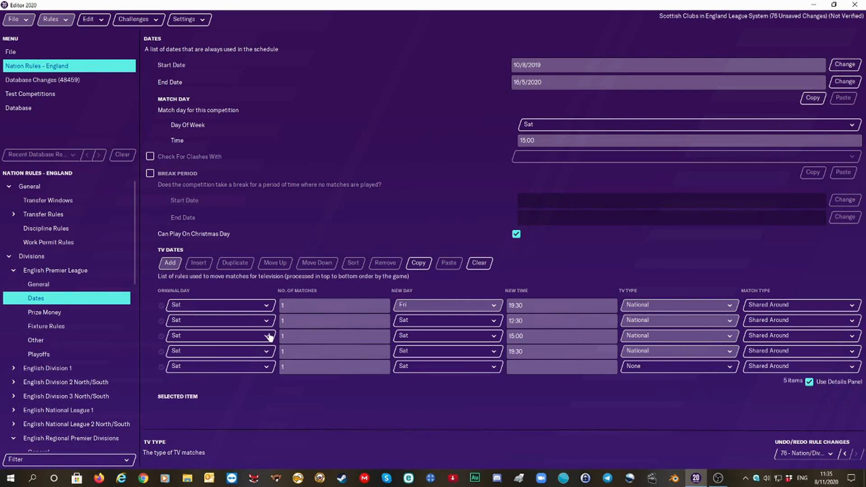
click(455, 370)
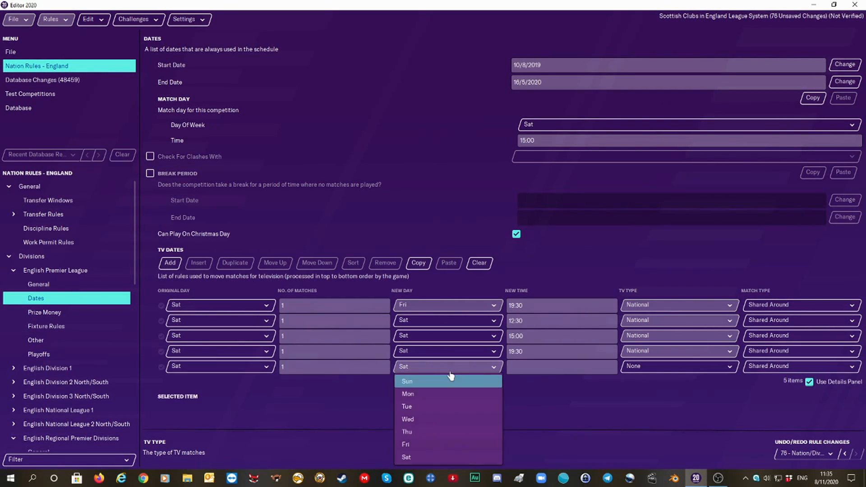
click(417, 382)
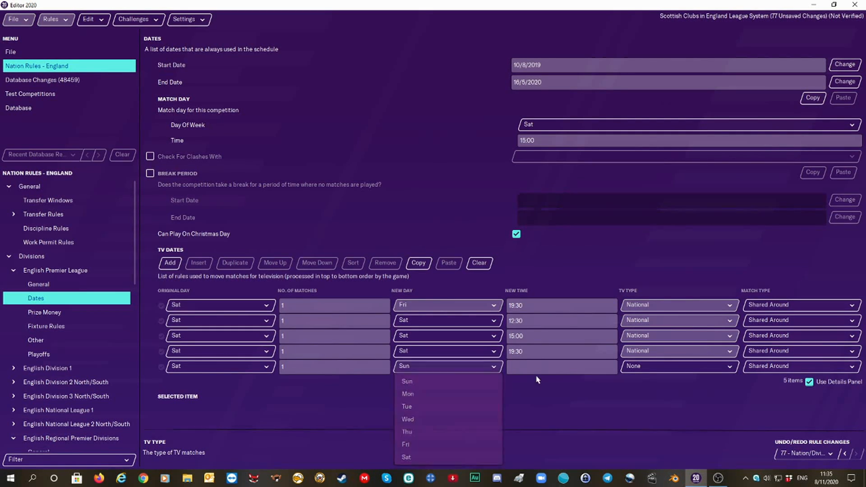
click(626, 371)
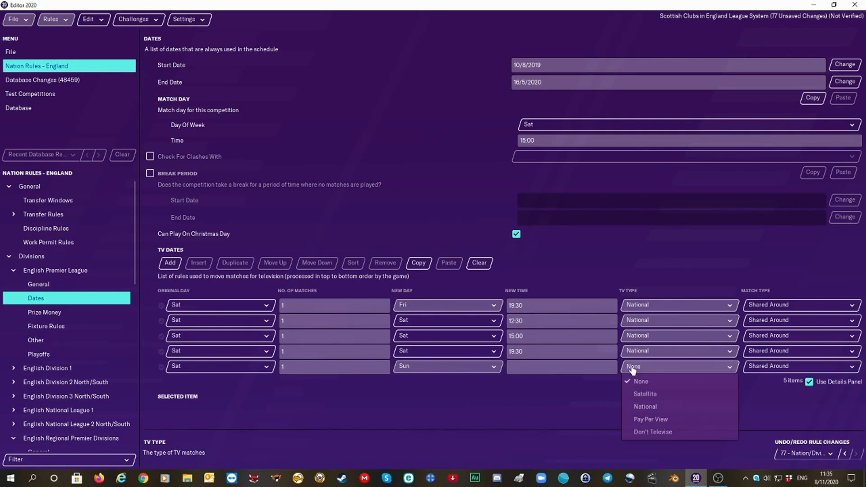
click(646, 406)
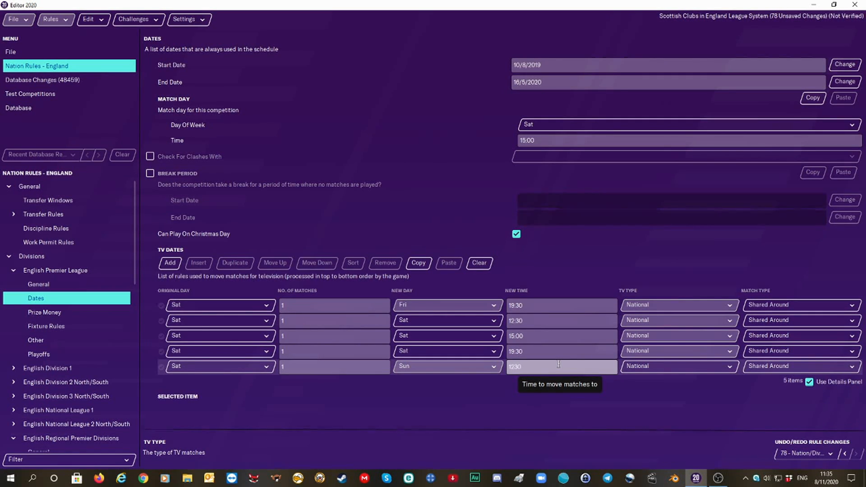
Step: Add a sixth TV date rule moving one Saturday match to Mon at 19:30 with TV type National
click(168, 265)
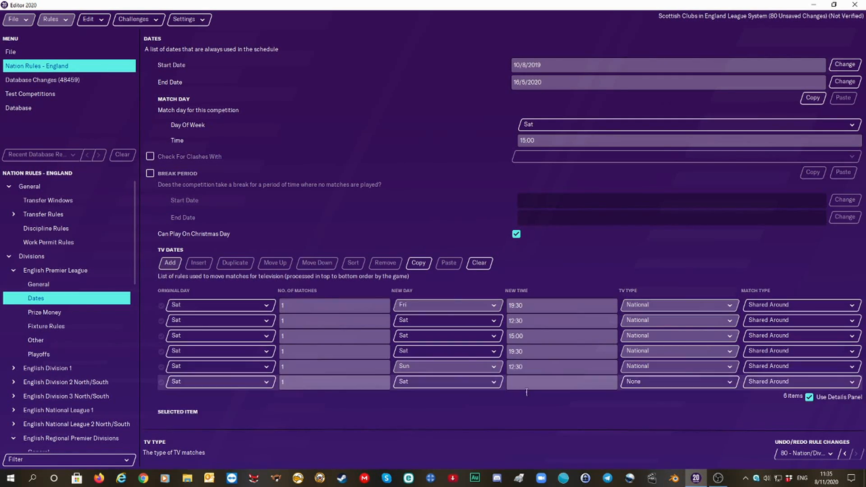
click(652, 382)
click(653, 422)
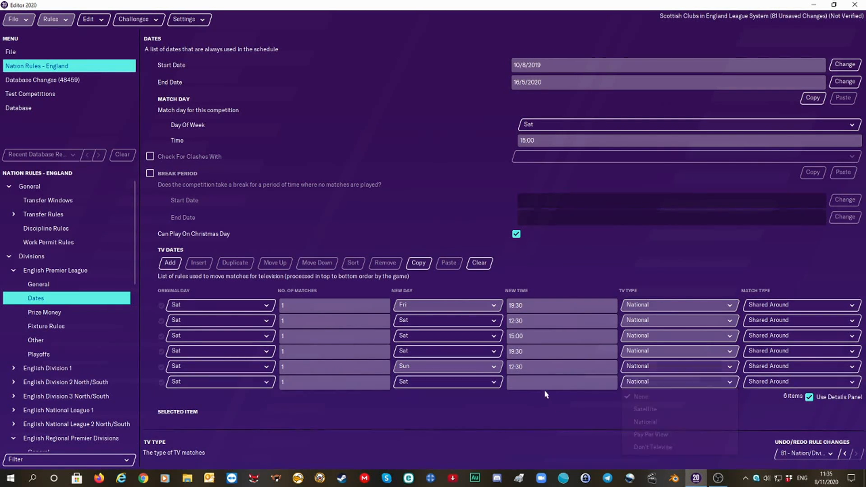
click(454, 388)
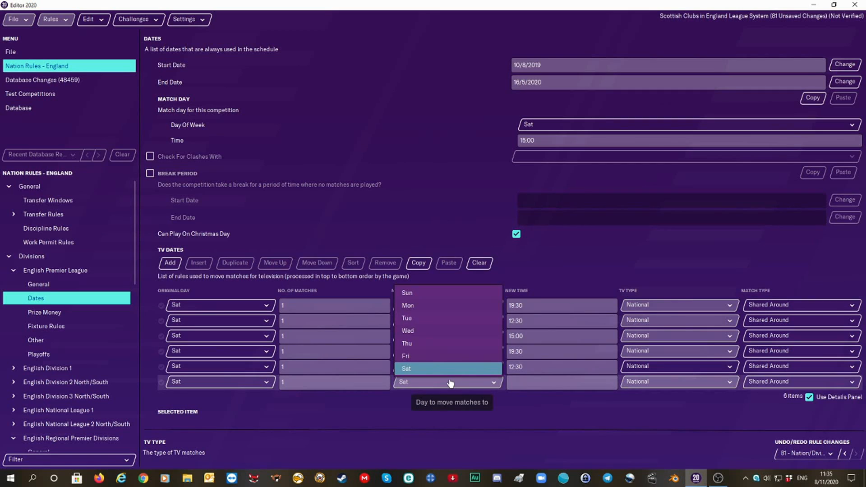
click(408, 307)
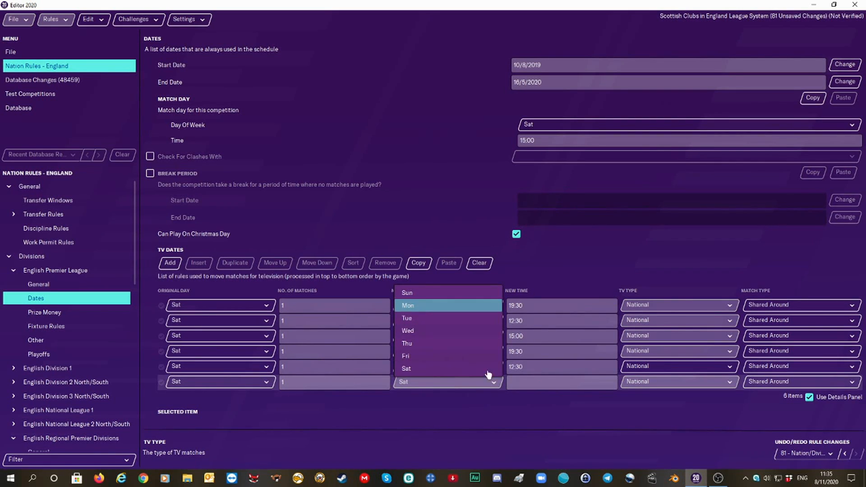
click(532, 382)
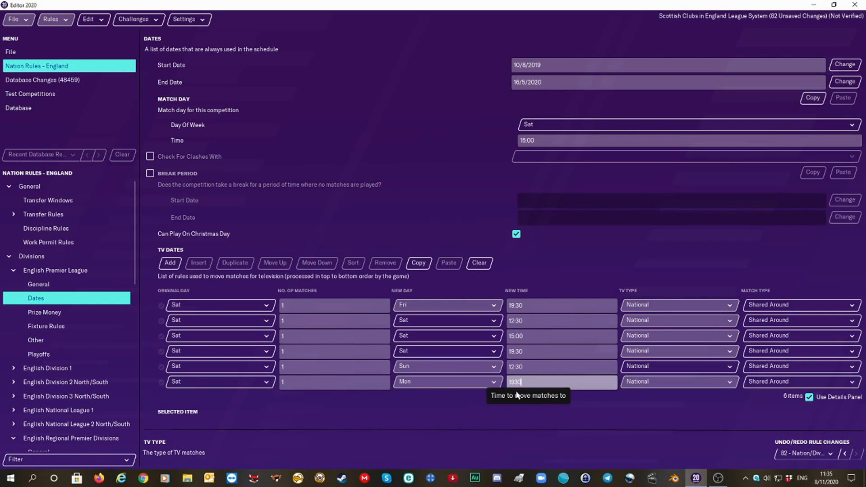
Step: Add a seventh TV date rule moving one Saturday match to Wed at 19:30 with TV type National
click(169, 269)
click(169, 265)
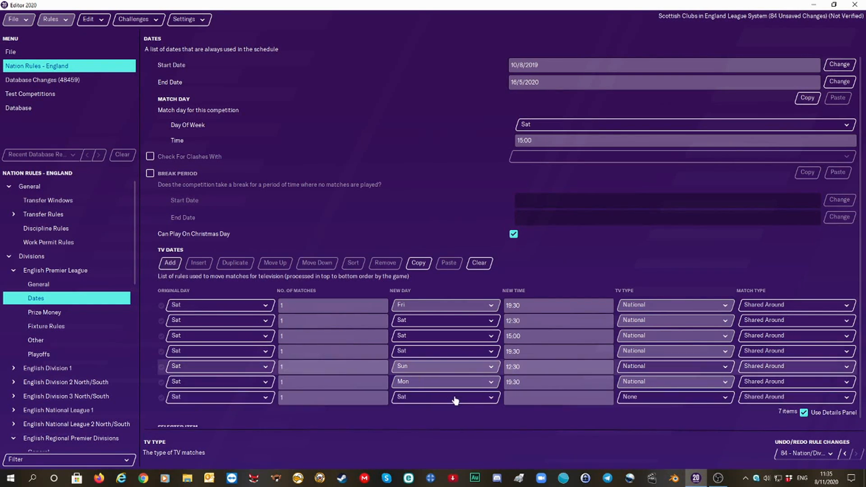
click(441, 397)
click(427, 334)
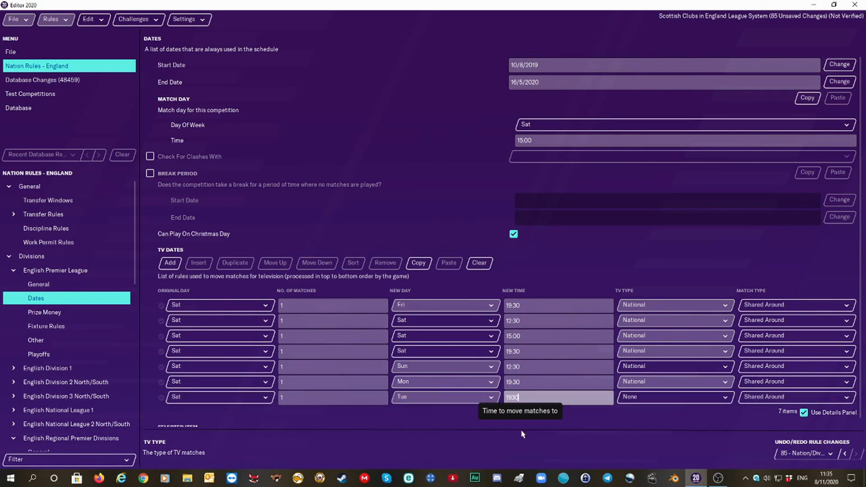
click(650, 401)
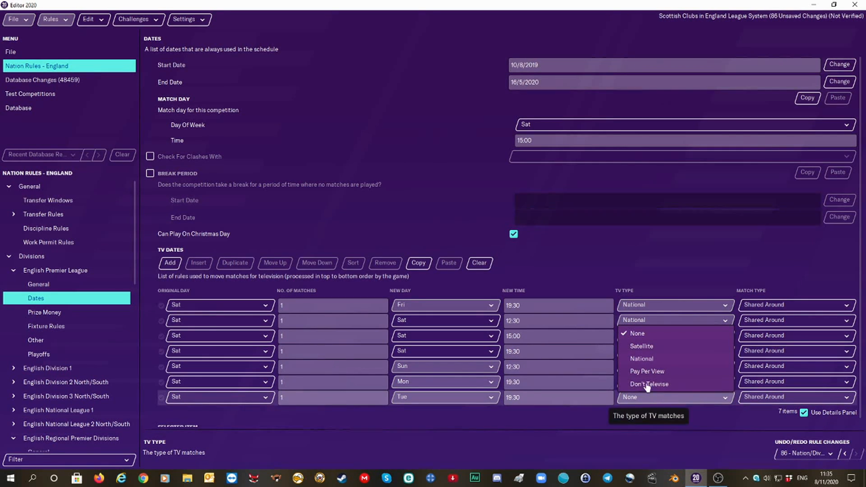
click(642, 359)
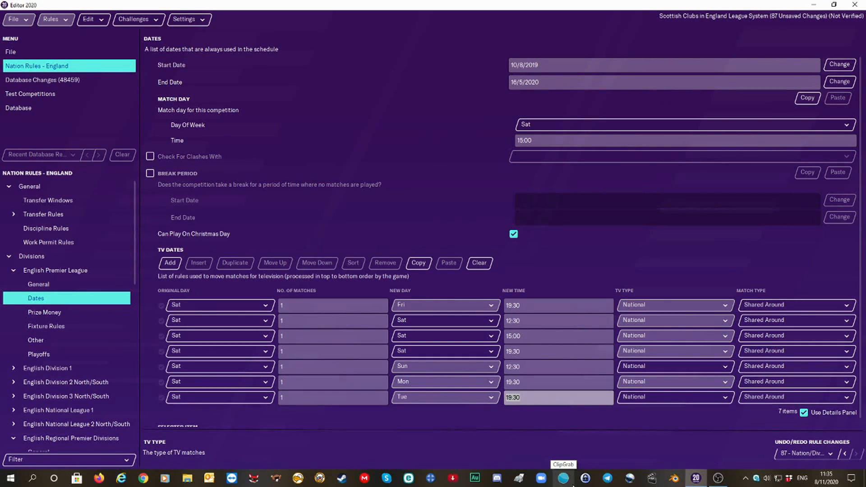
click(420, 398)
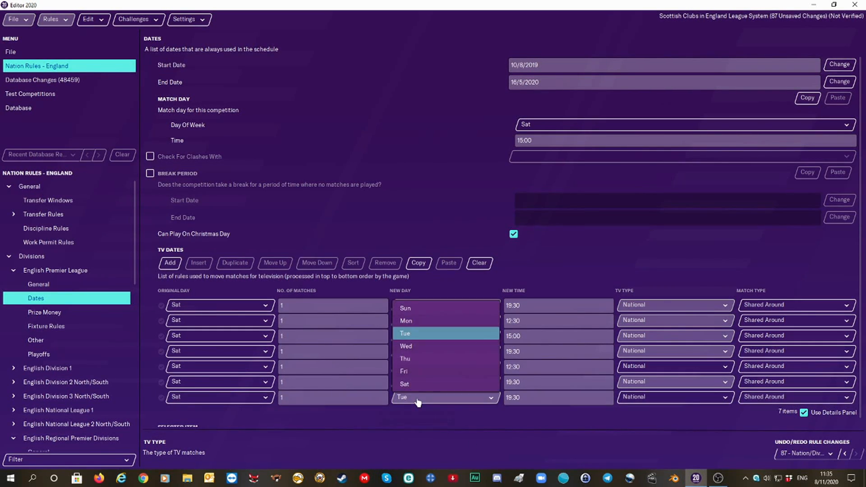
click(413, 348)
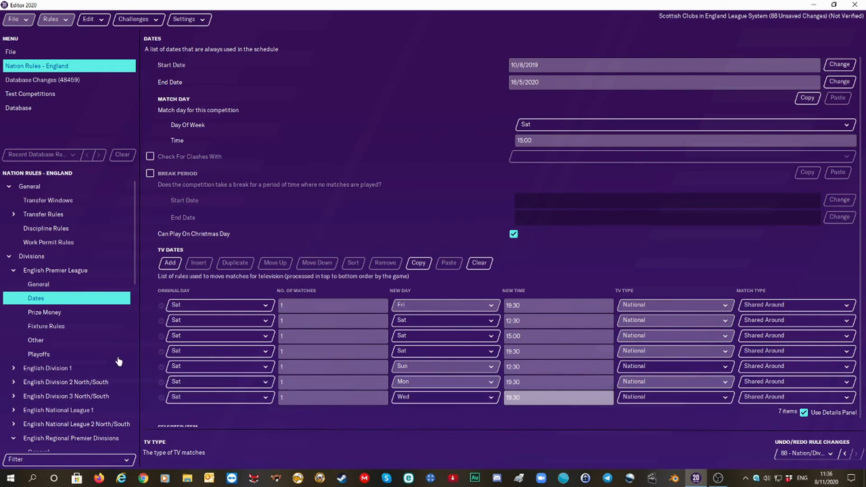
Step: Enable a maximum squad size of 30 in the English Premier League fixture rules and collapse that division's entry
click(67, 327)
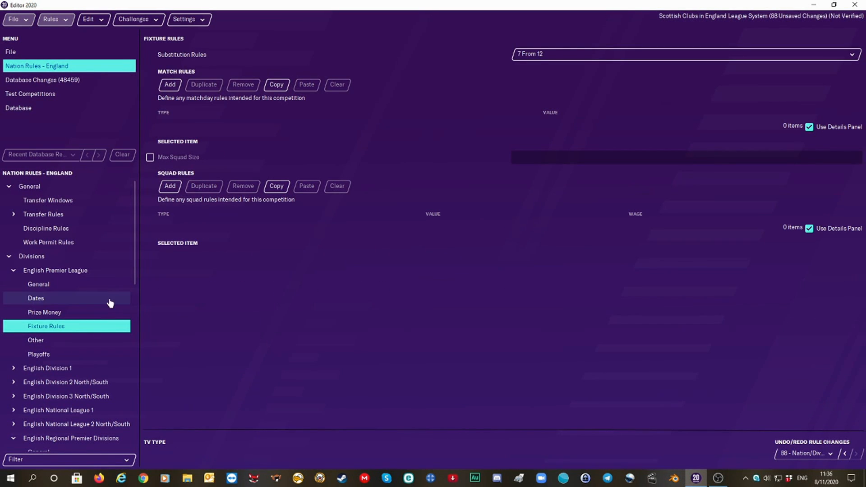
click(150, 159)
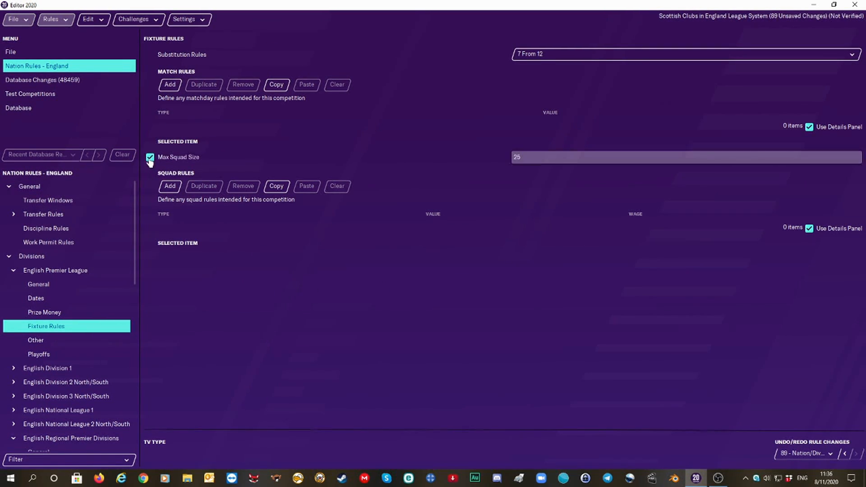
click(539, 157)
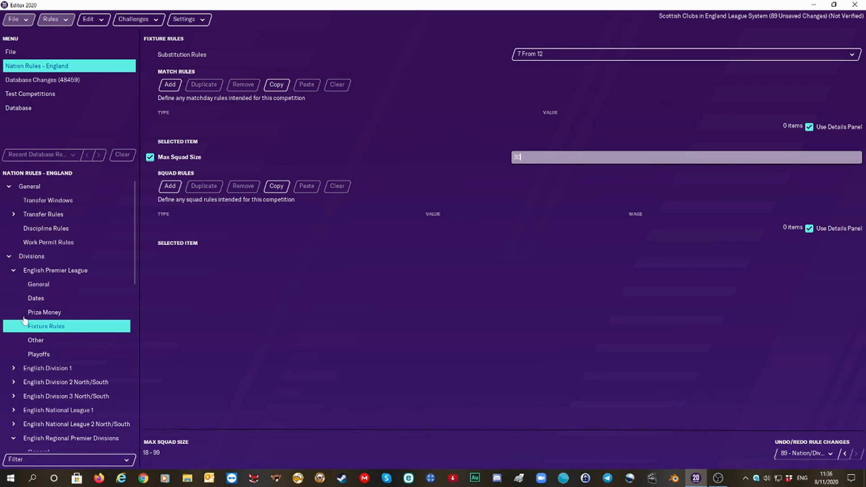
click(43, 312)
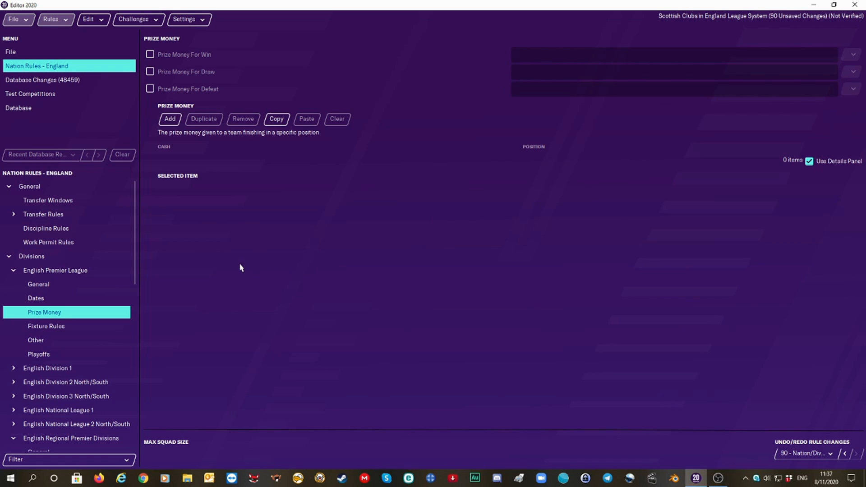
click(13, 271)
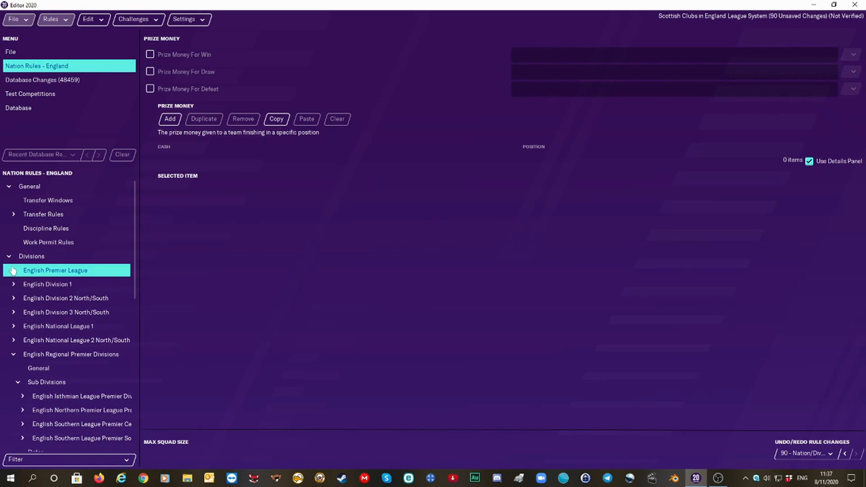
Step: Enable a Cup promotion playoff in English Division 1 with 4 teams, 1 promoted, Extra Time and Penalties match rules, and 2 legs
click(14, 285)
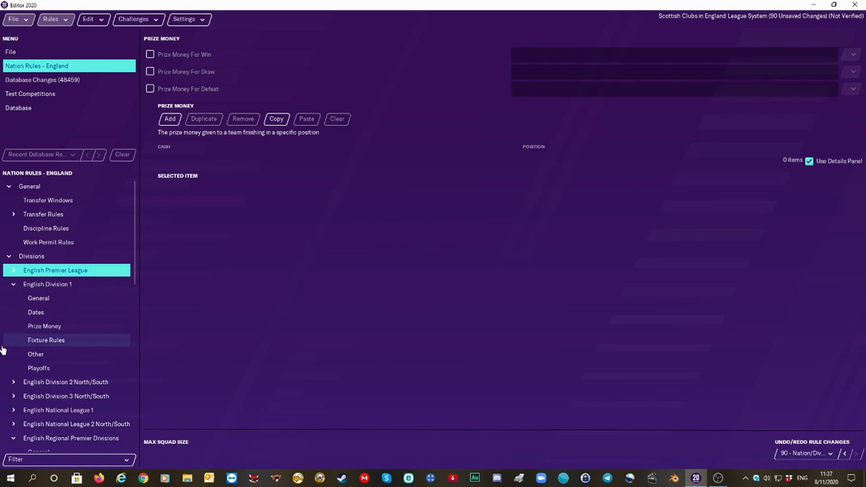
click(27, 369)
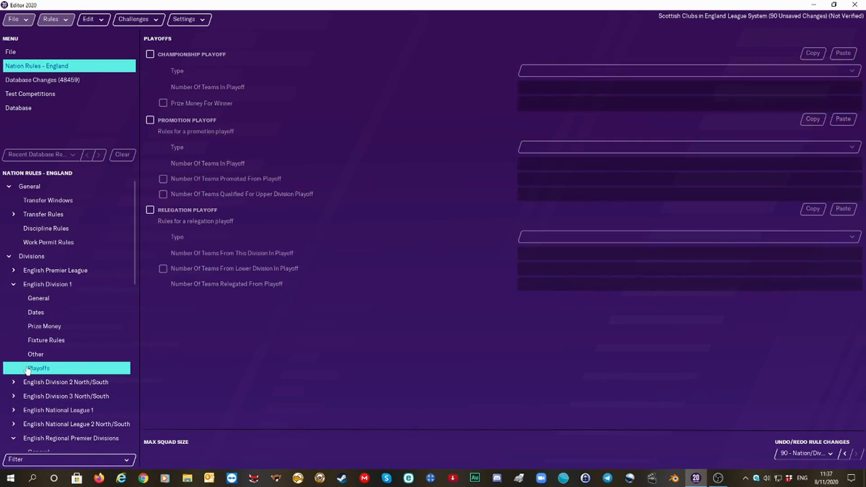
click(151, 120)
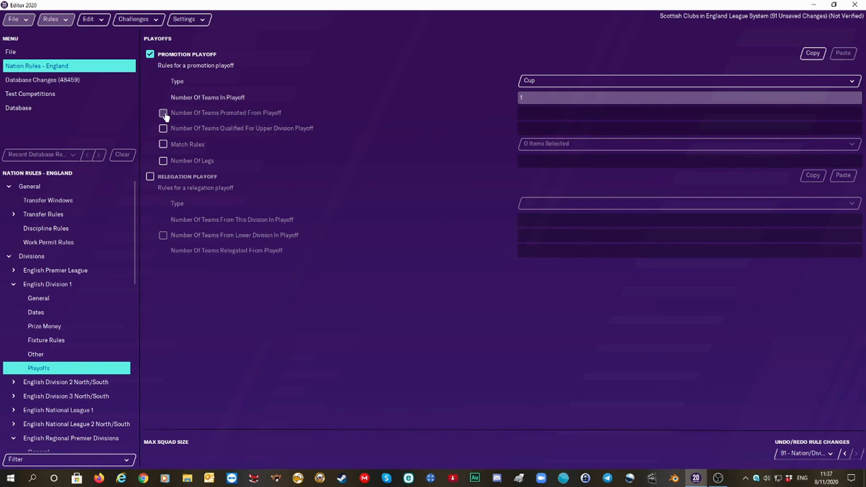
click(164, 114)
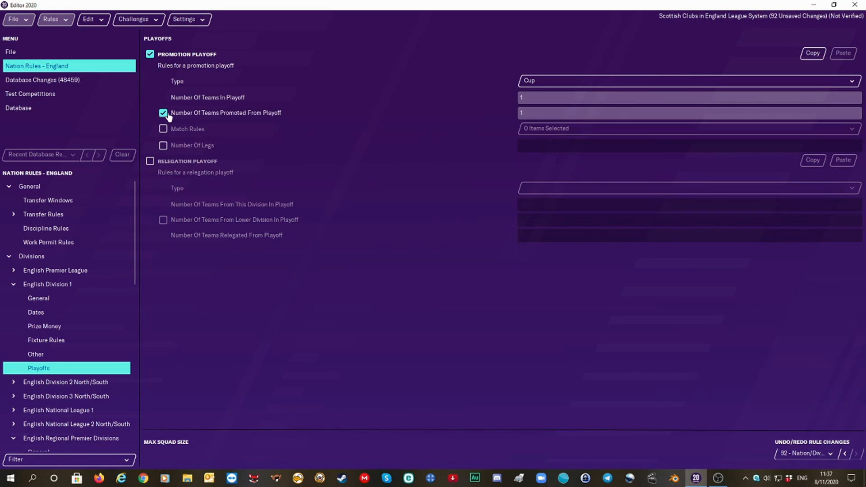
click(525, 100)
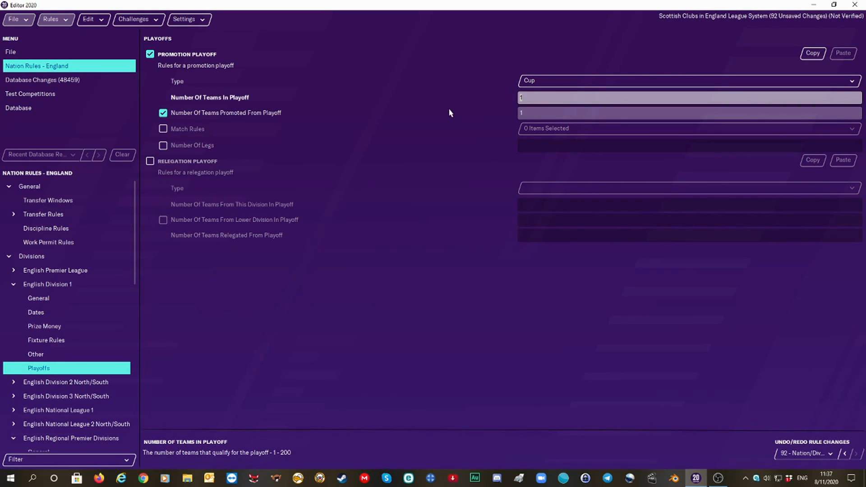
text(4)
click(163, 129)
click(164, 147)
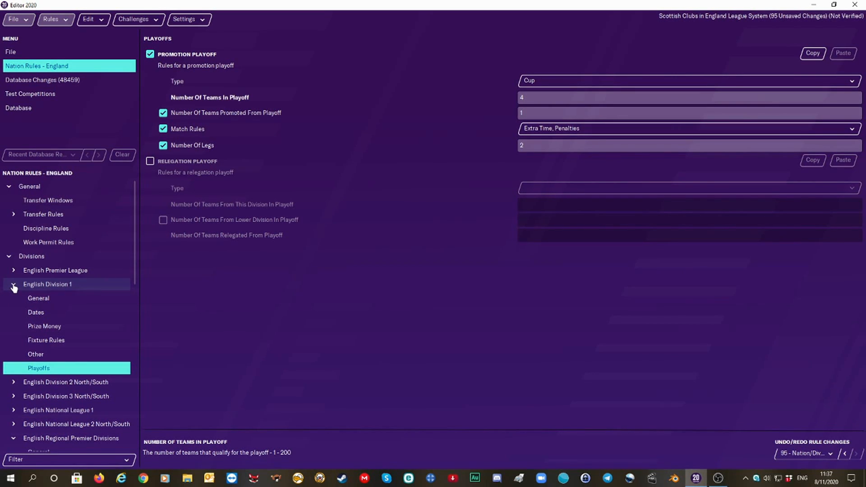
Step: Set English Division 1's start date to 10/8/2019 and its end date to 9/5/2020
click(35, 313)
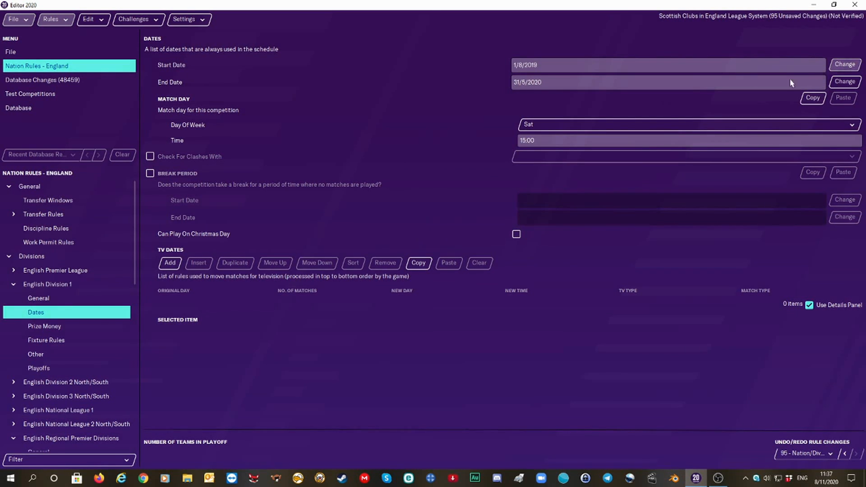
click(845, 64)
click(476, 222)
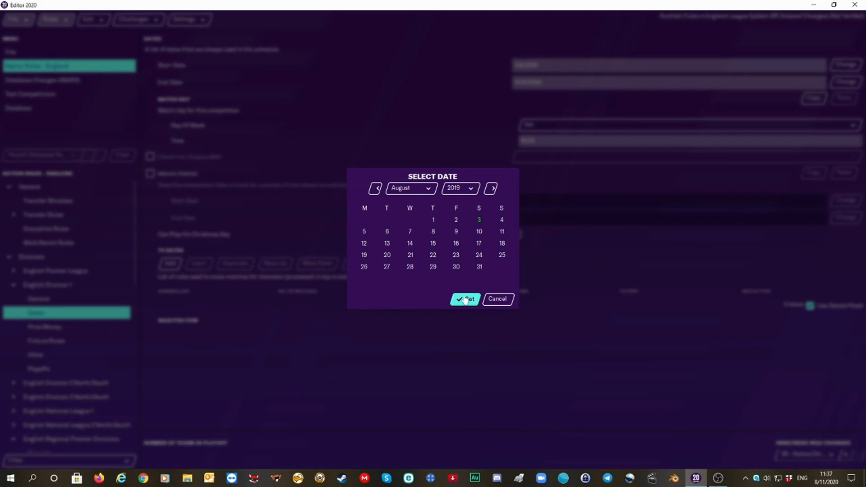
click(843, 89)
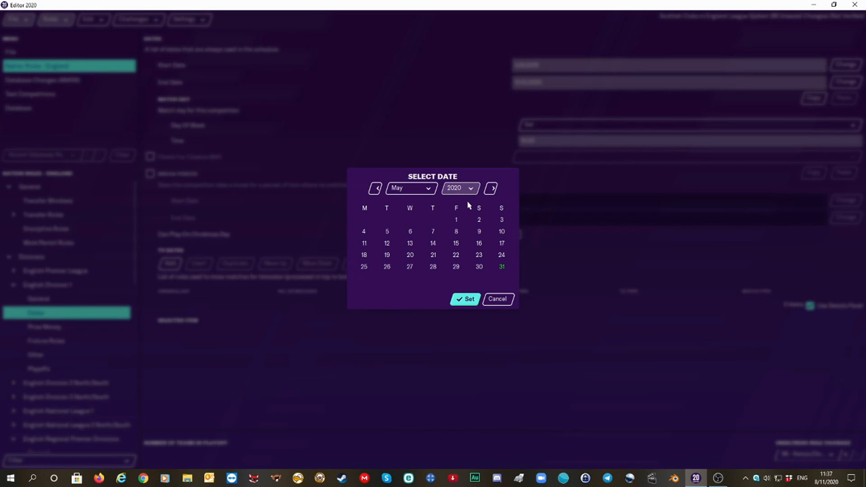
click(479, 233)
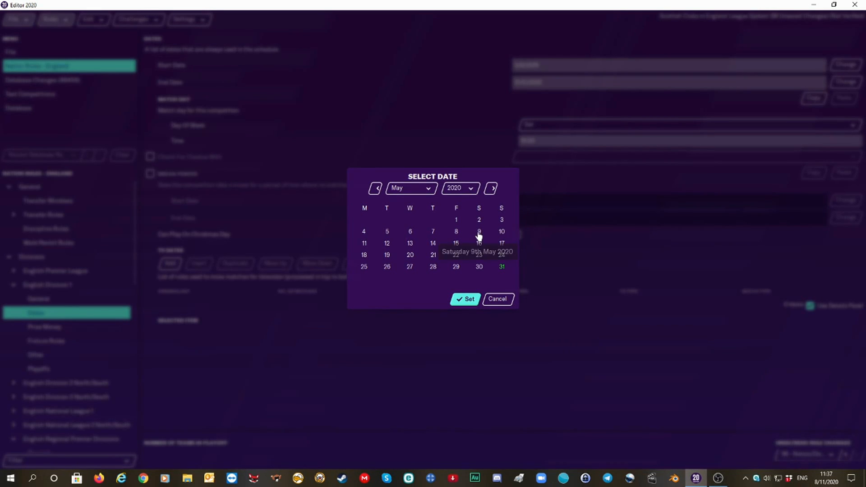
click(463, 300)
click(844, 65)
click(479, 232)
click(473, 302)
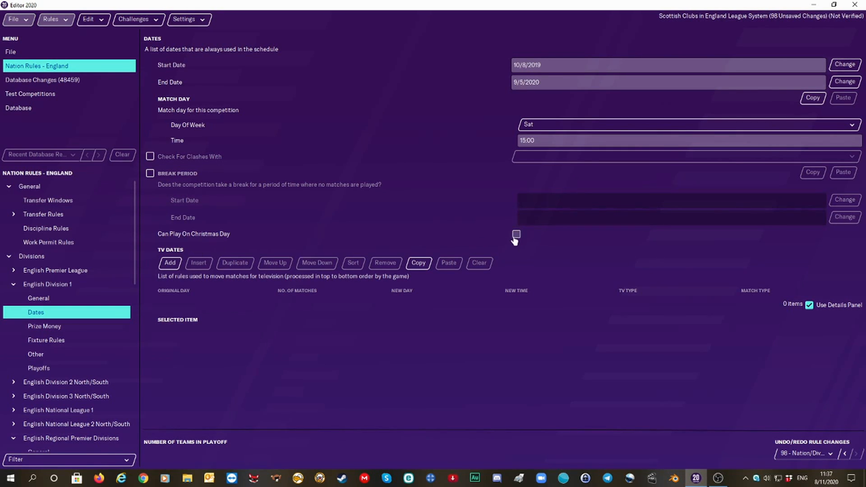
Step: Allow matches on Christmas Day in English Division 1 and collapse that division's entry
click(221, 238)
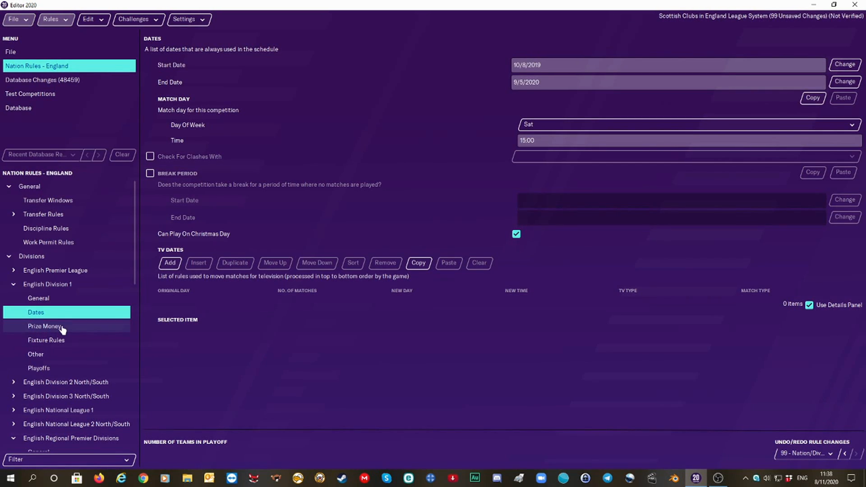
click(66, 343)
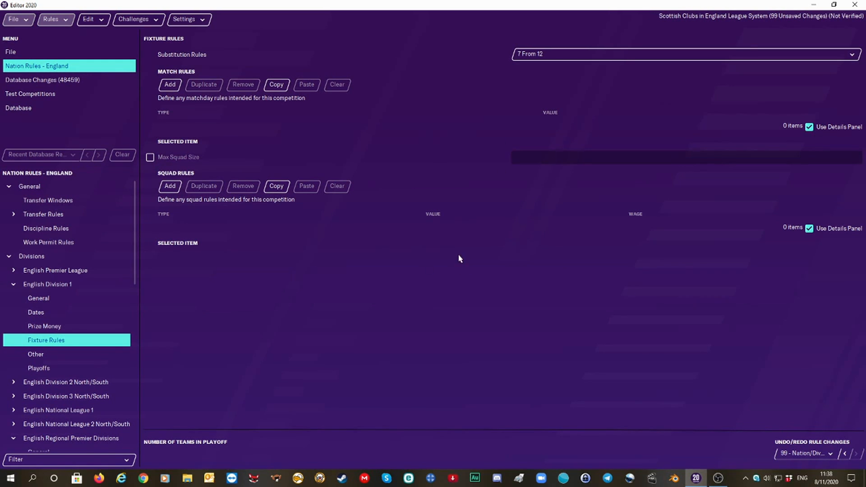
click(58, 370)
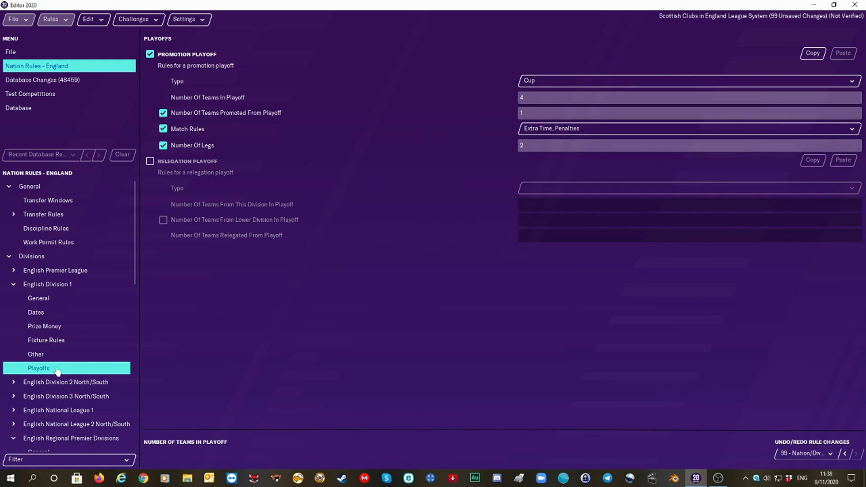
click(13, 285)
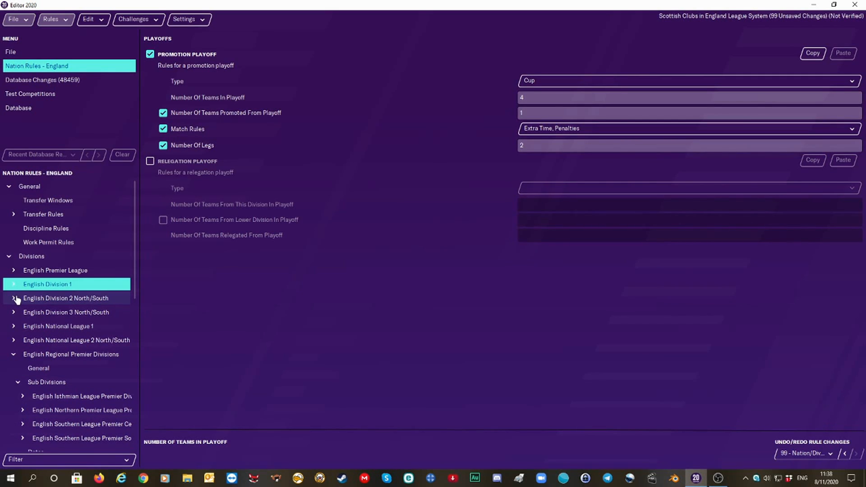
Step: Enable a Cup promotion playoff in English Division 2 North/South with 8 teams, 2 promoted, Extra Time and Penalties match rules, and 2 legs
click(14, 298)
click(27, 313)
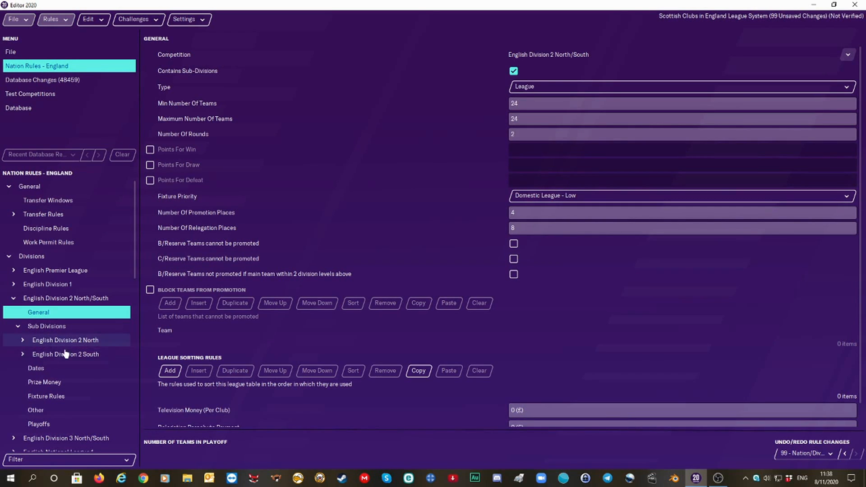
click(38, 425)
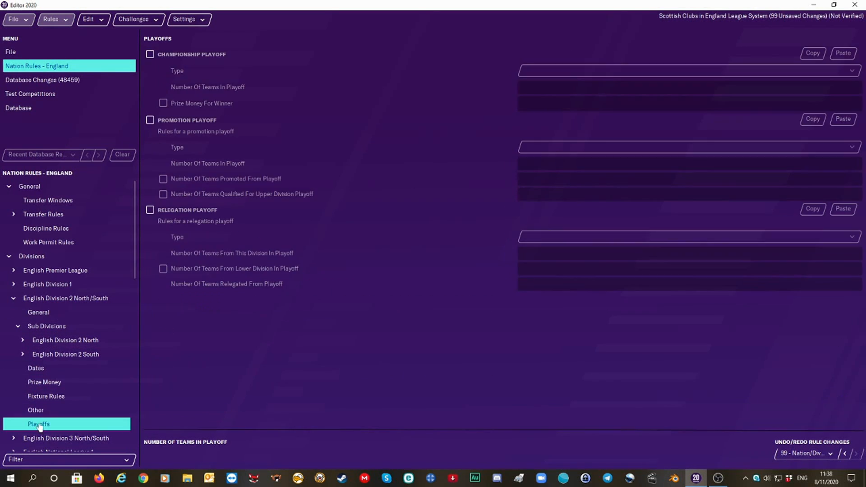
click(149, 120)
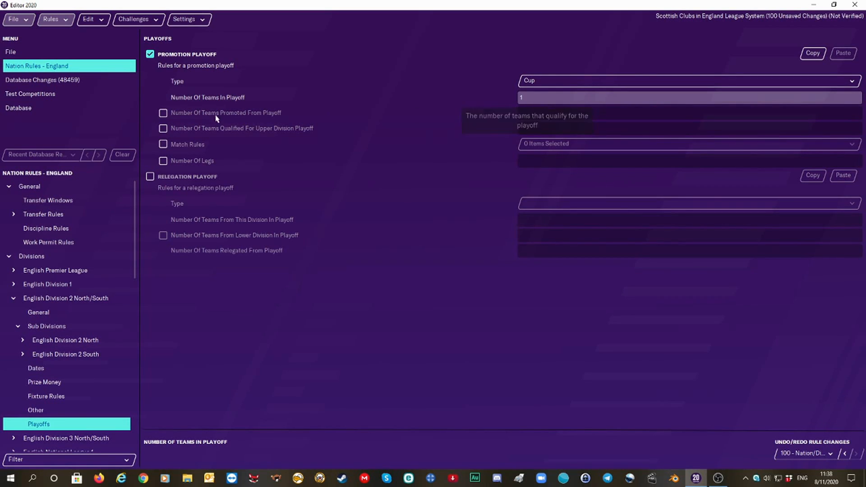
click(163, 113)
drag(526, 112, 432, 125)
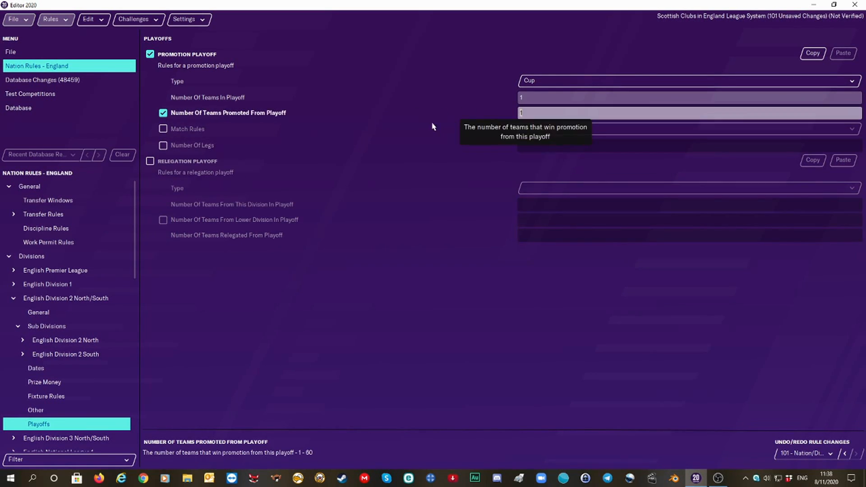
text(2)
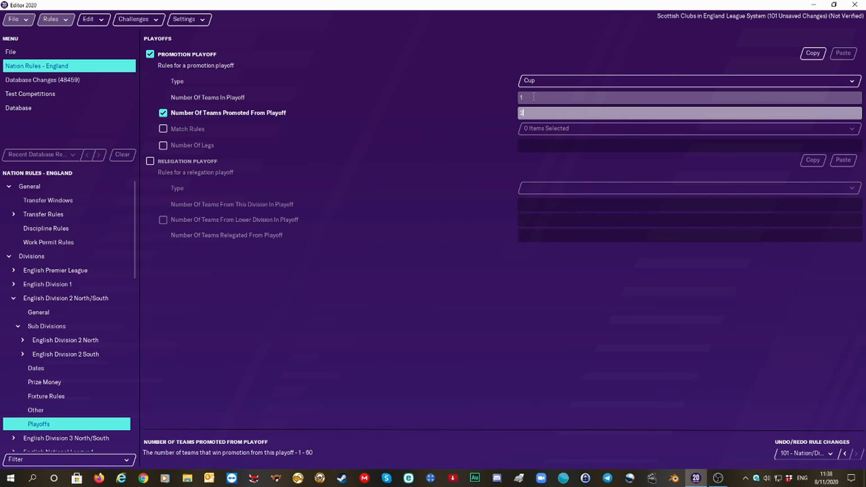
drag(534, 97, 434, 107)
text(8)
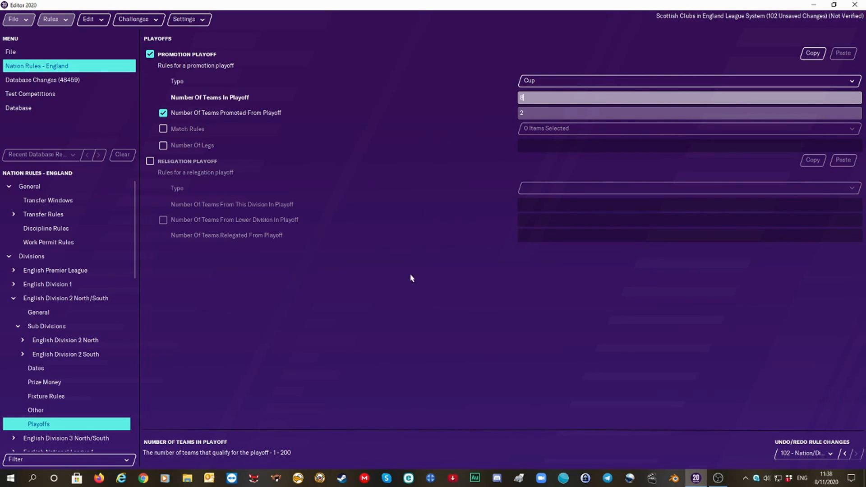
click(163, 129)
click(163, 145)
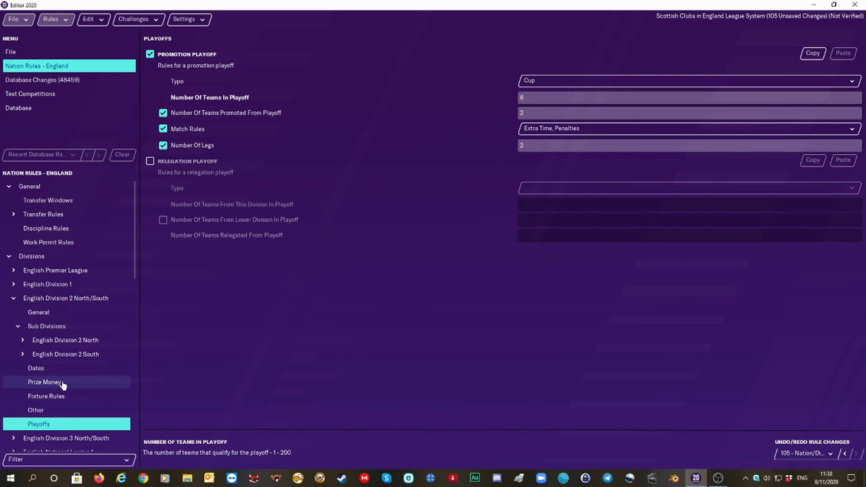
Step: Set English Division 2 North/South's schedule to start on 3/8/2019 and end on 9/5/2020
click(58, 369)
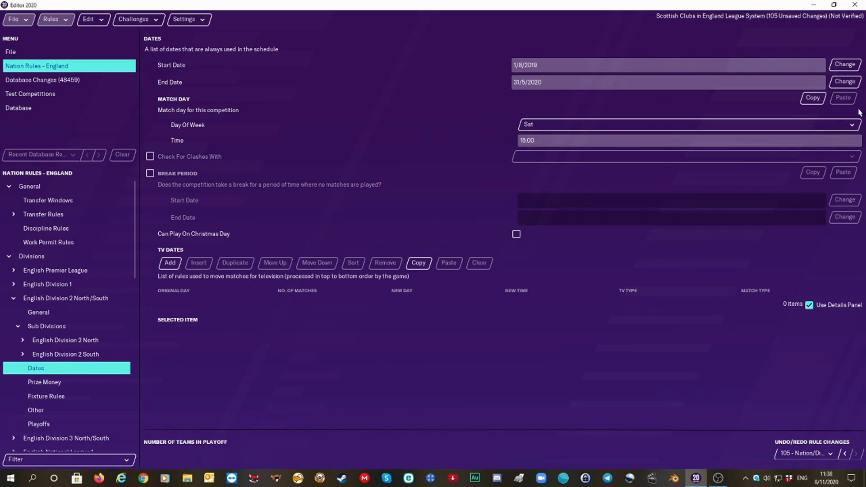
click(840, 67)
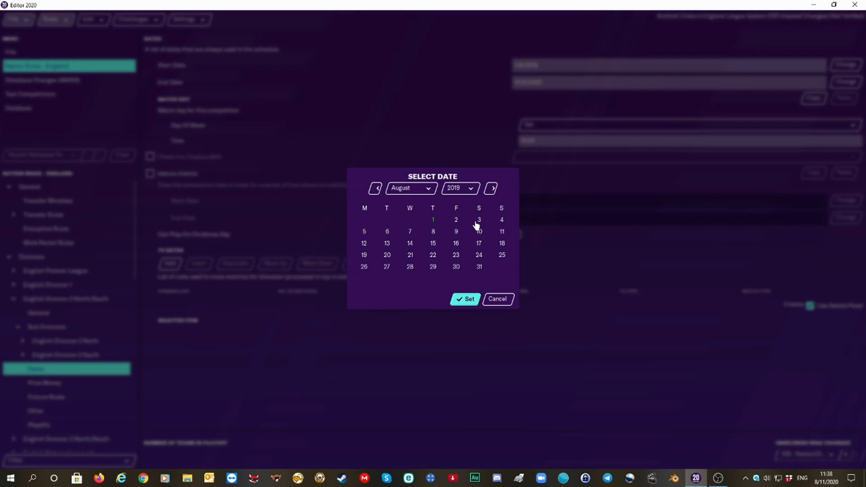
click(465, 300)
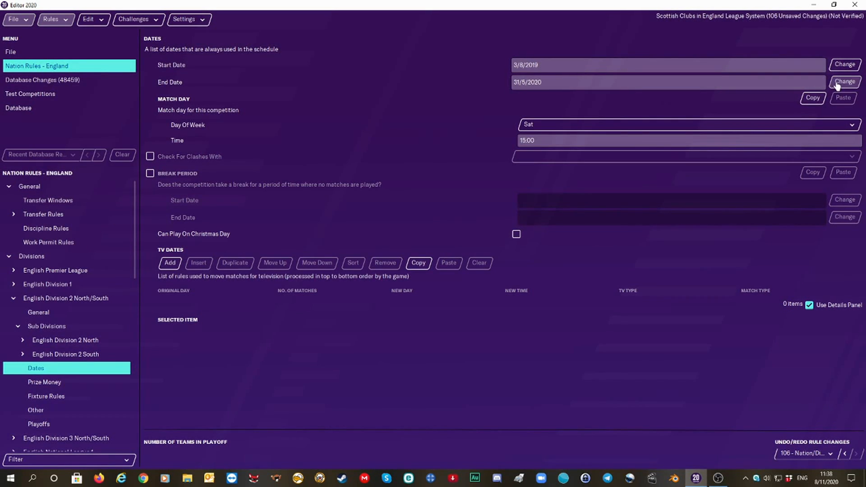
click(845, 82)
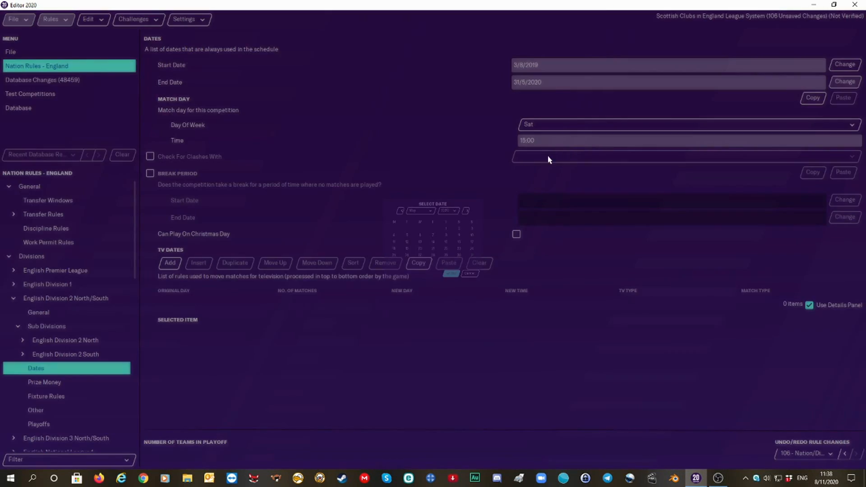
click(480, 234)
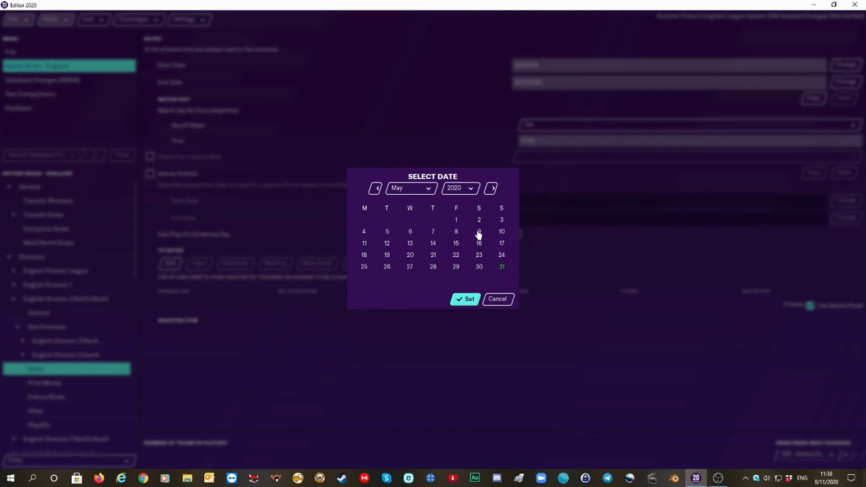
click(469, 299)
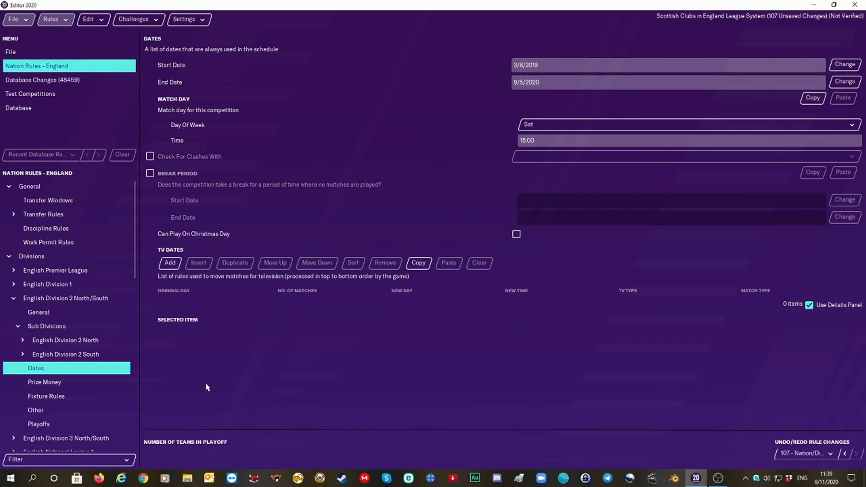
Step: Enable a promotion playoff for English Division 3 North/South
click(40, 424)
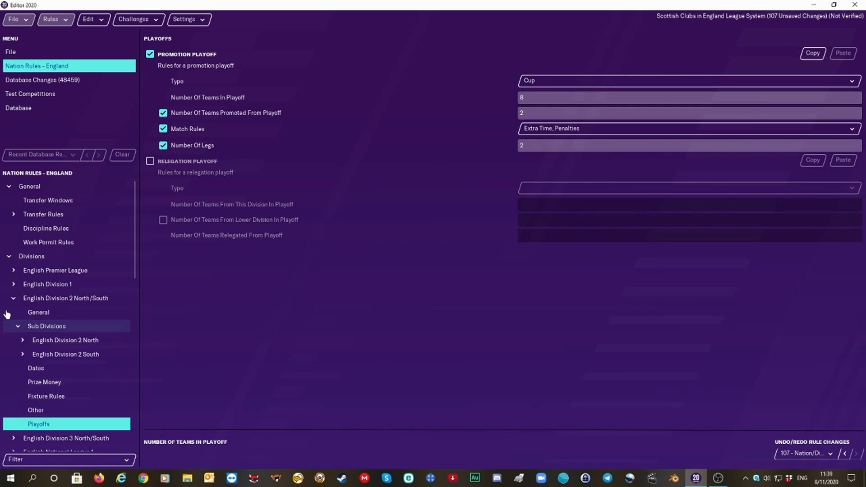
click(13, 299)
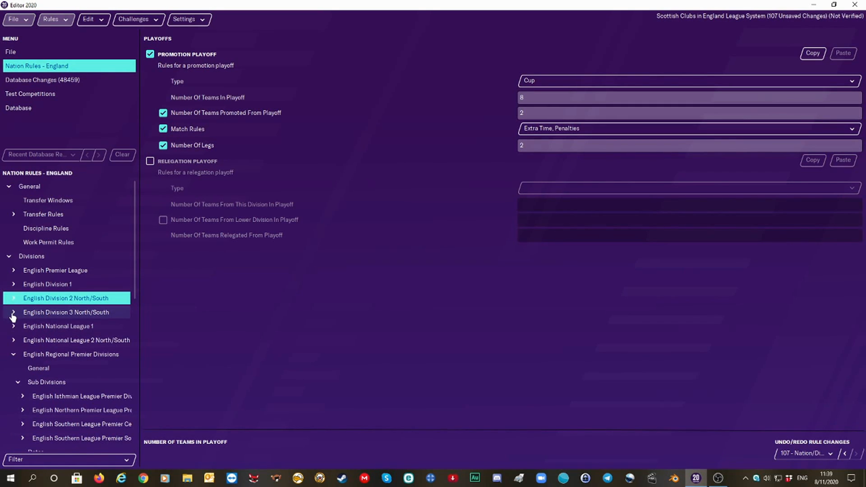
click(13, 314)
click(31, 328)
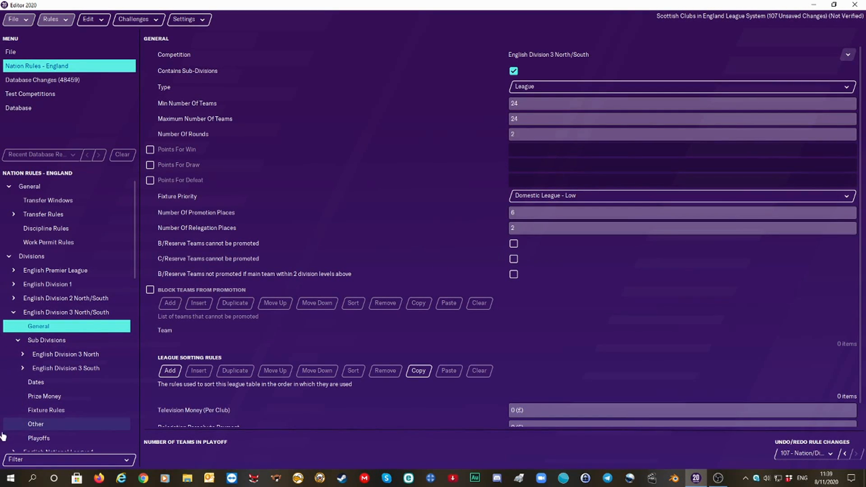
click(32, 440)
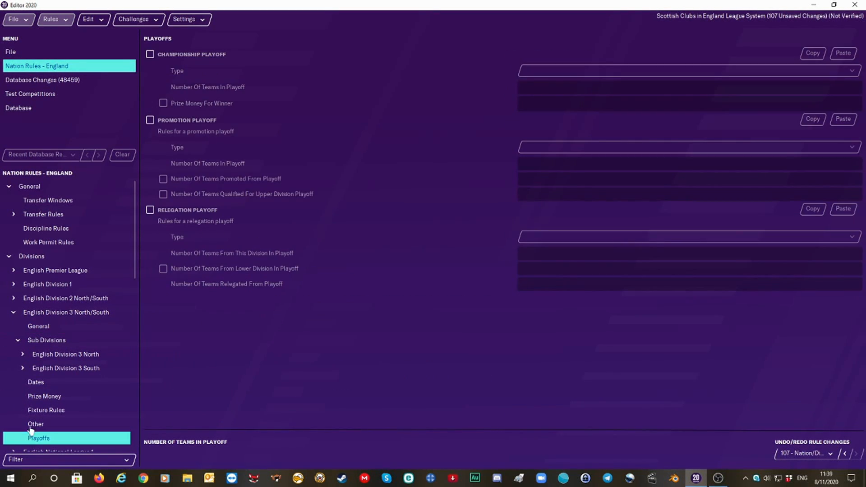
click(150, 121)
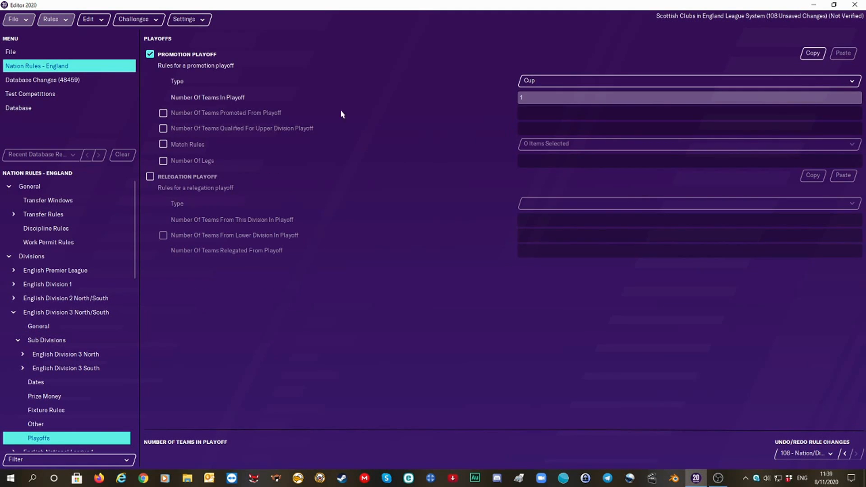
Step: Configure the Division 3 North/South promotion playoff with 8 teams, 2 promoted, extra time and penalties as match rules, and 2 legs
click(163, 114)
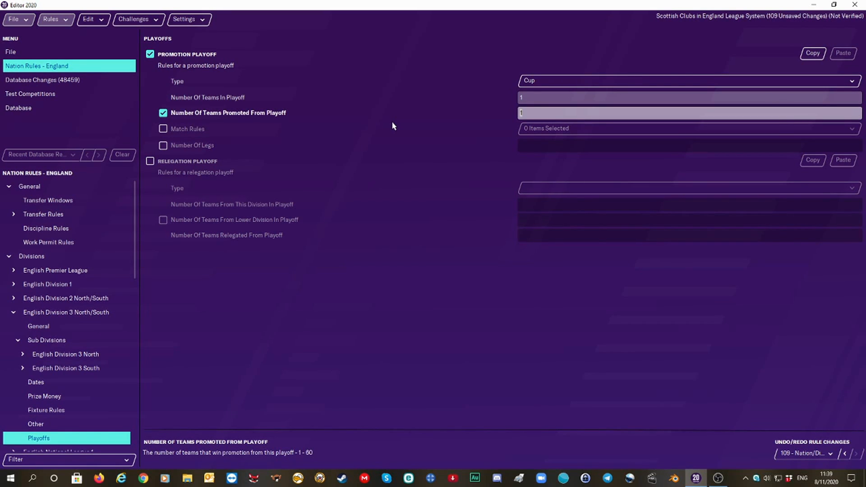
text(2)
click(530, 97)
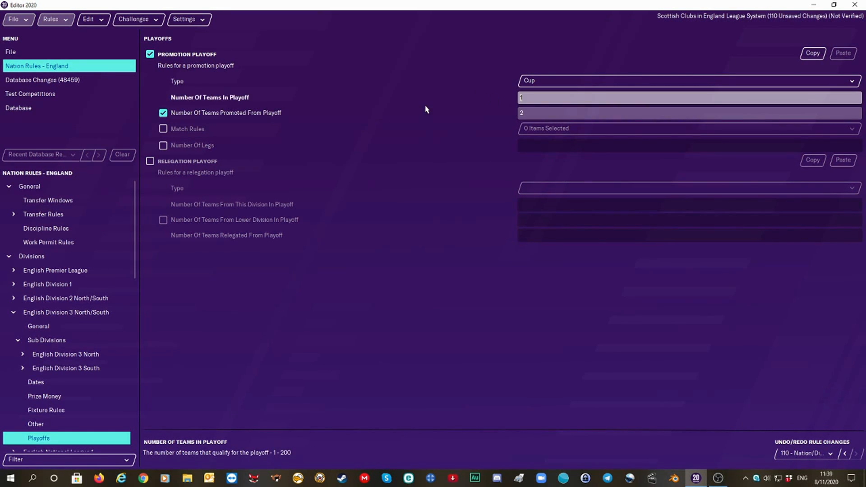
text(8)
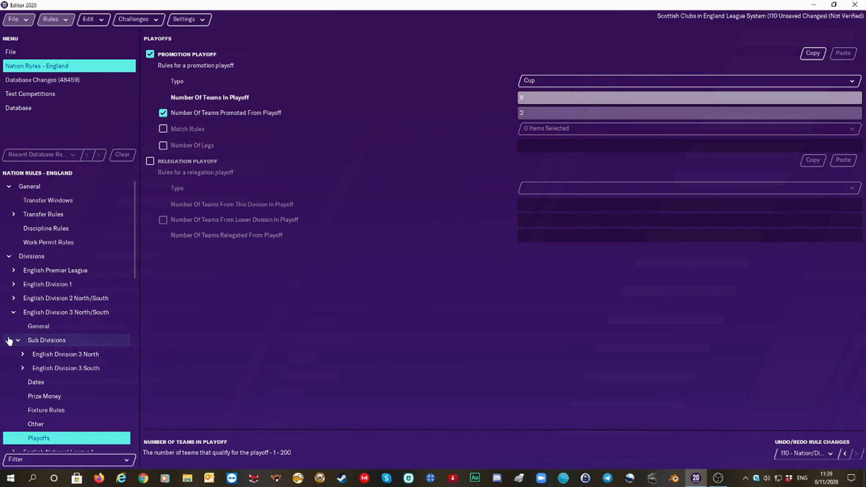
click(162, 129)
click(163, 146)
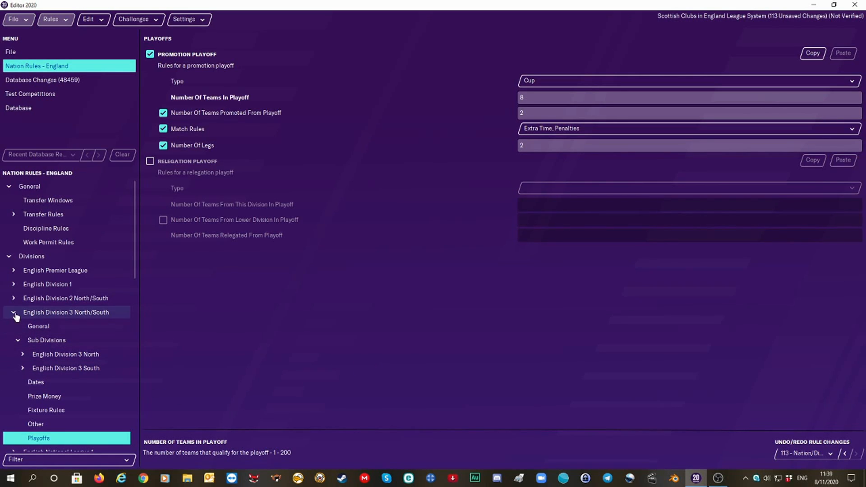
Step: Check the playoff rules of English Division 2 North/South
click(14, 298)
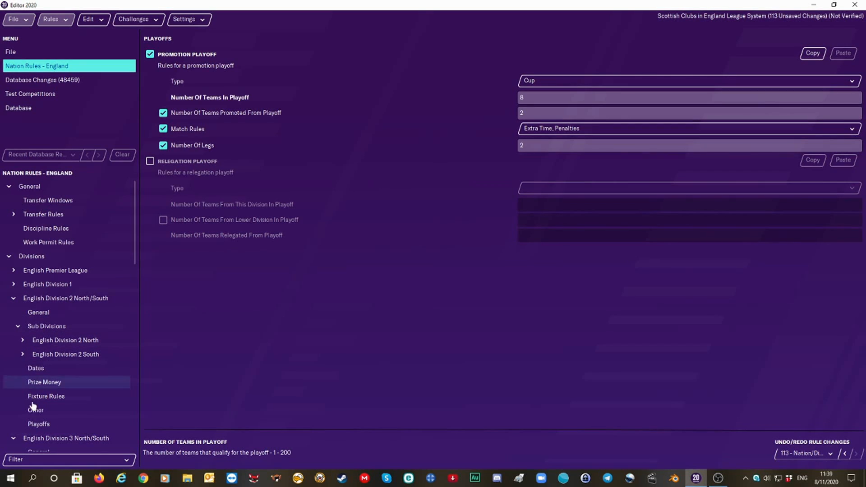
click(37, 424)
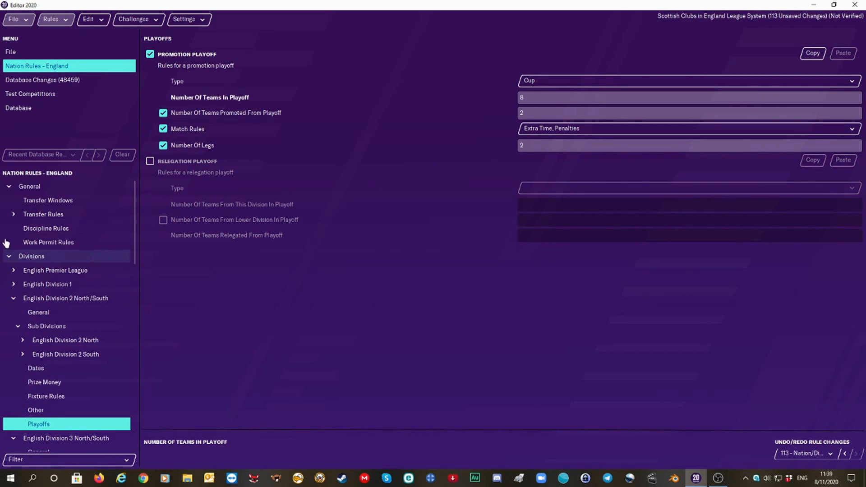
click(10, 257)
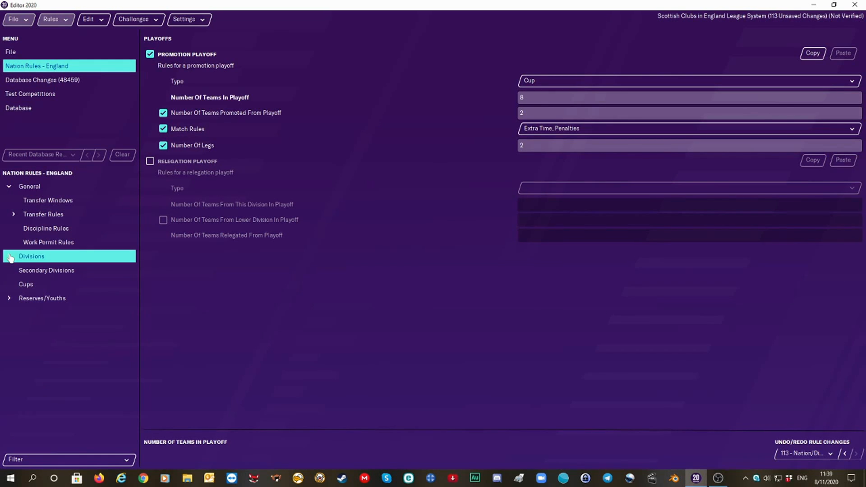
click(10, 257)
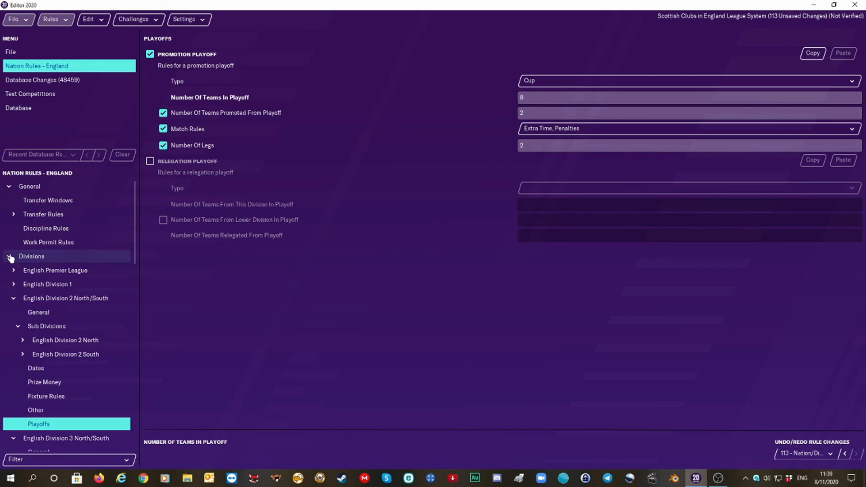
Step: Enable a promotion playoff for English National League 1
click(14, 300)
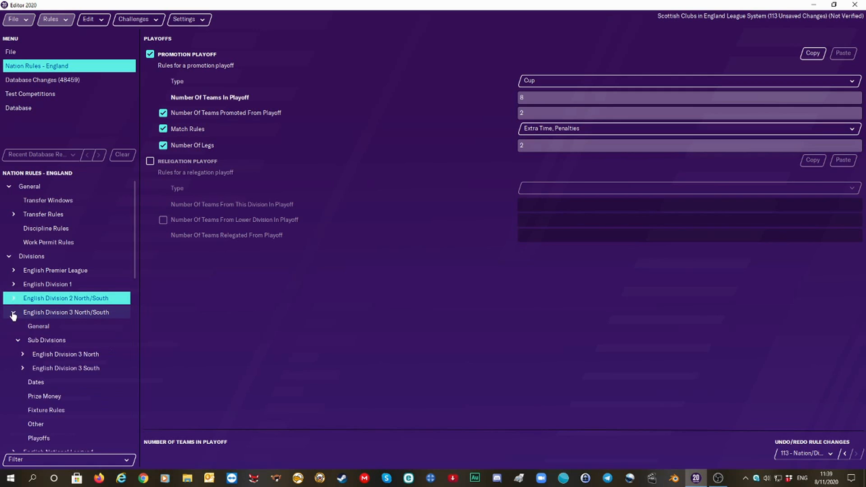
click(13, 314)
click(13, 326)
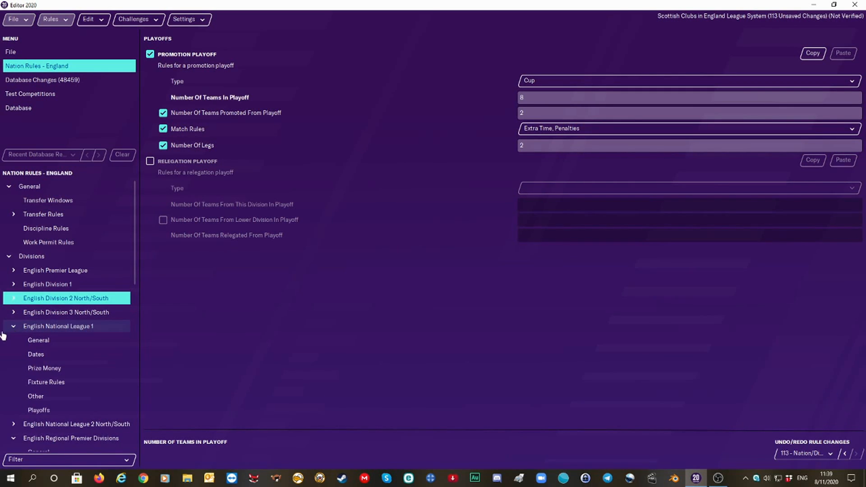
click(27, 341)
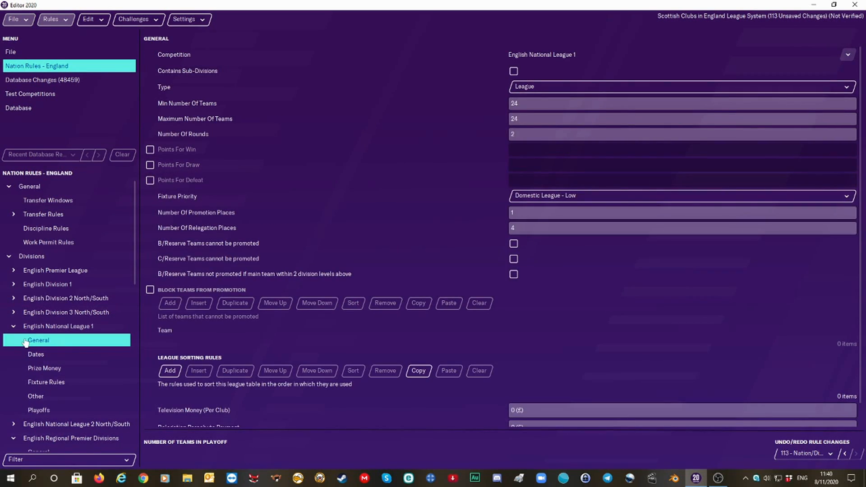
click(32, 412)
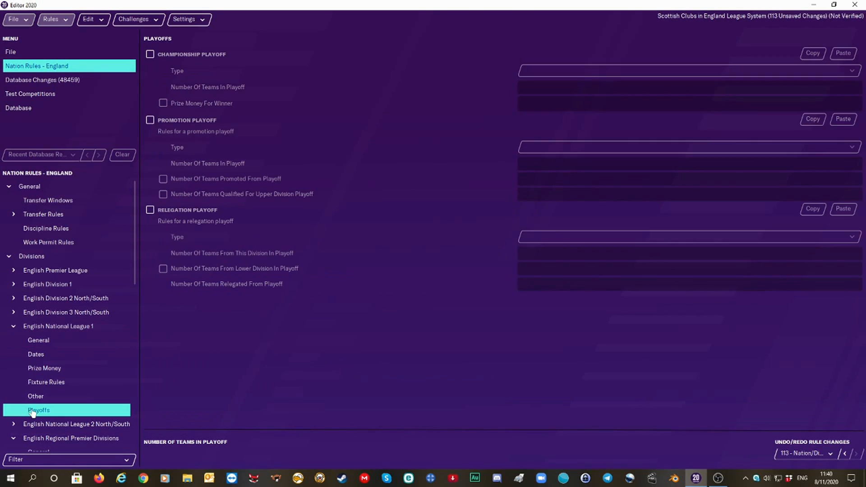
click(150, 120)
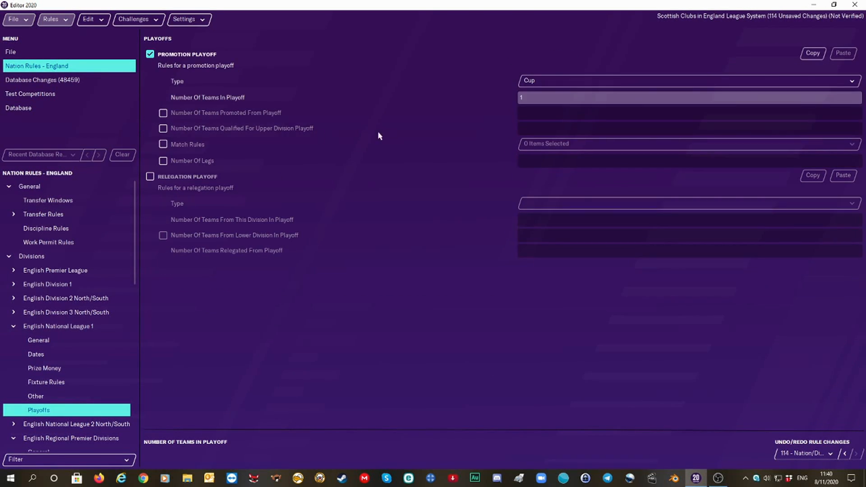
Step: Configure the National League 1 promotion playoff with 4 teams, 1 promoted, extra time and penalties as match rules, and 2 legs
click(163, 113)
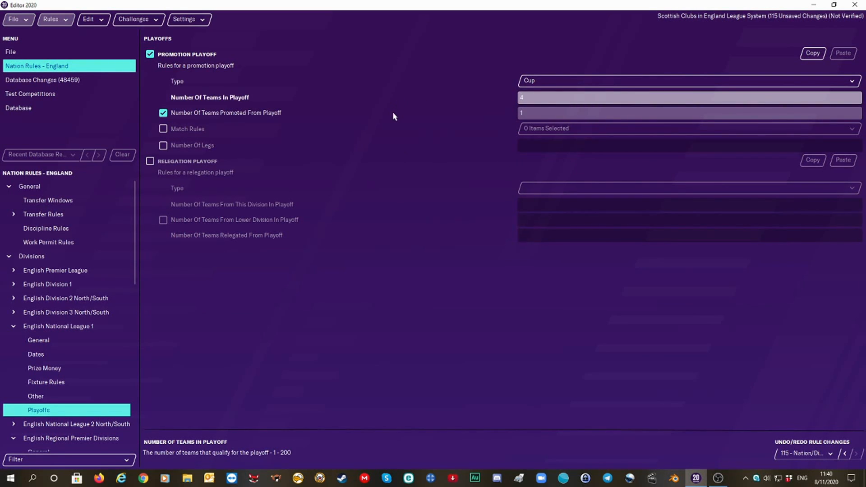
click(162, 129)
click(163, 145)
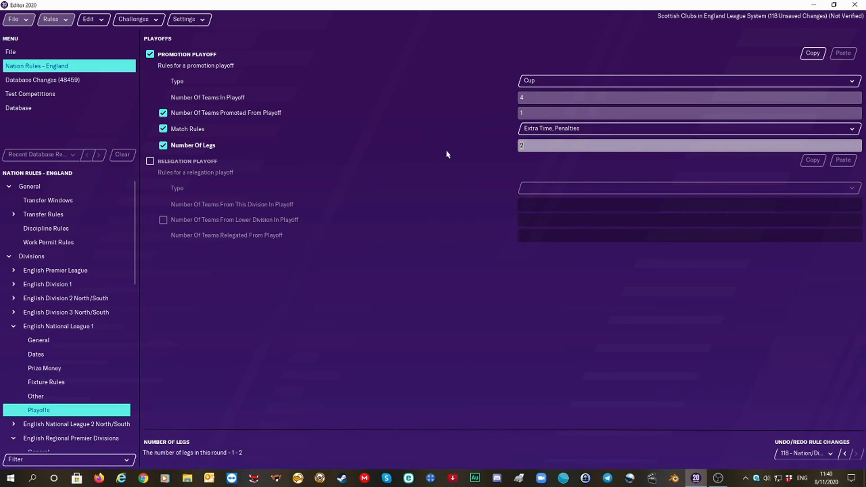
Step: Set English National League 1's schedule to start on 3/8/2019 and end on 9/5/2020
click(49, 355)
click(842, 65)
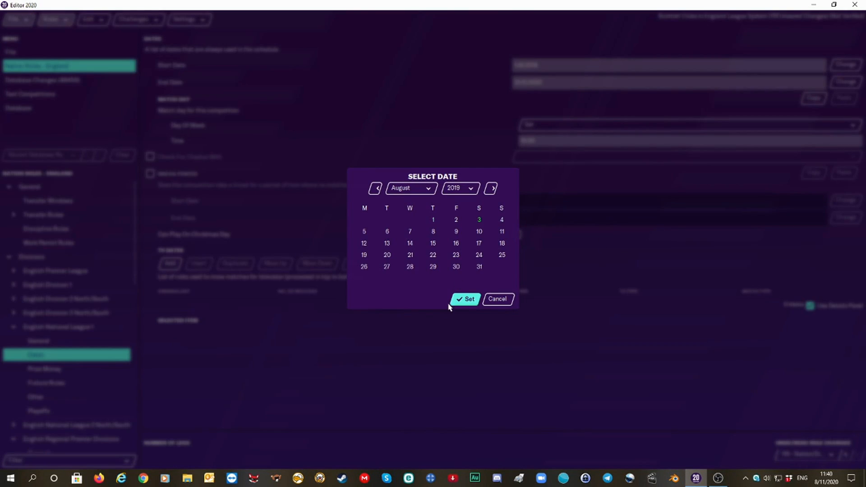
click(459, 299)
click(837, 84)
click(465, 299)
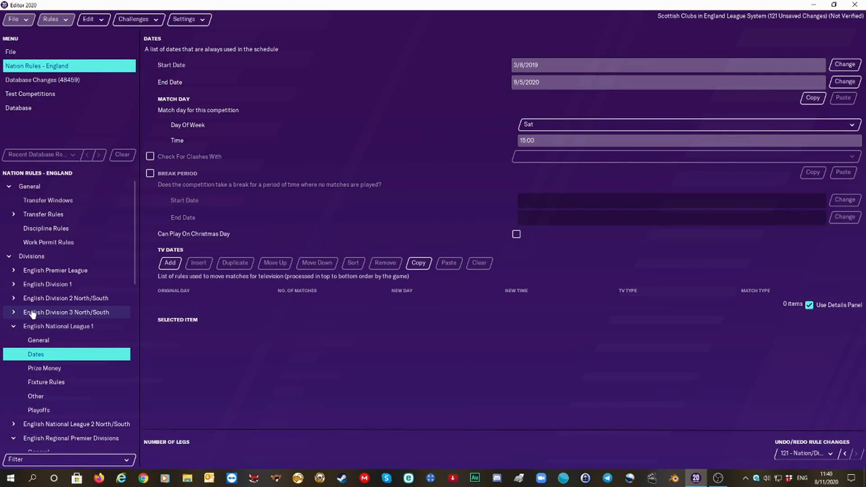
Step: Set English Division 3 North/South's schedule to start on 3/8/2019 and end on 9/5/2020
click(14, 312)
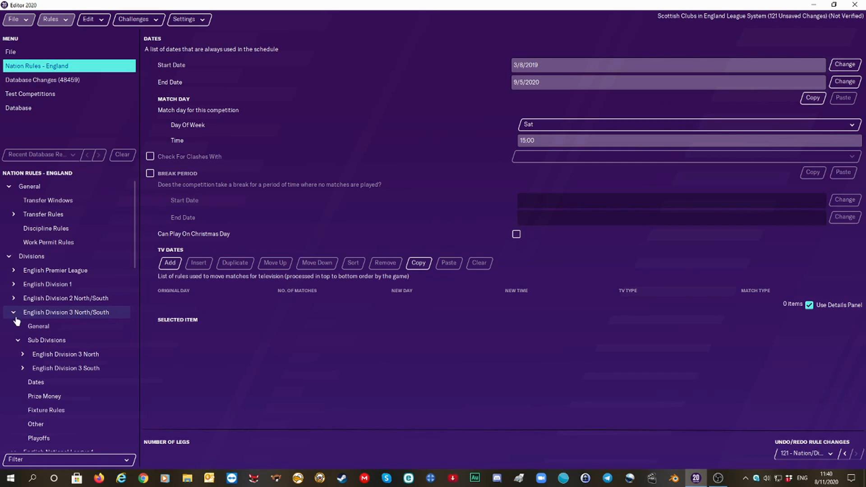
click(29, 383)
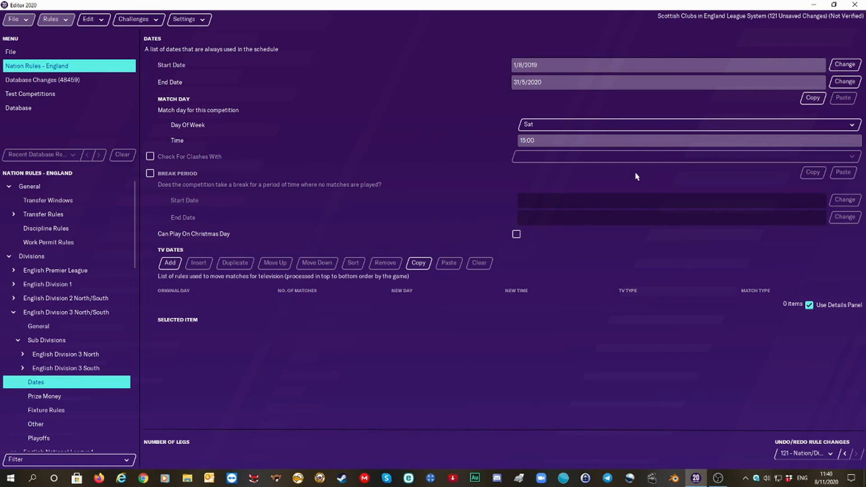
click(844, 64)
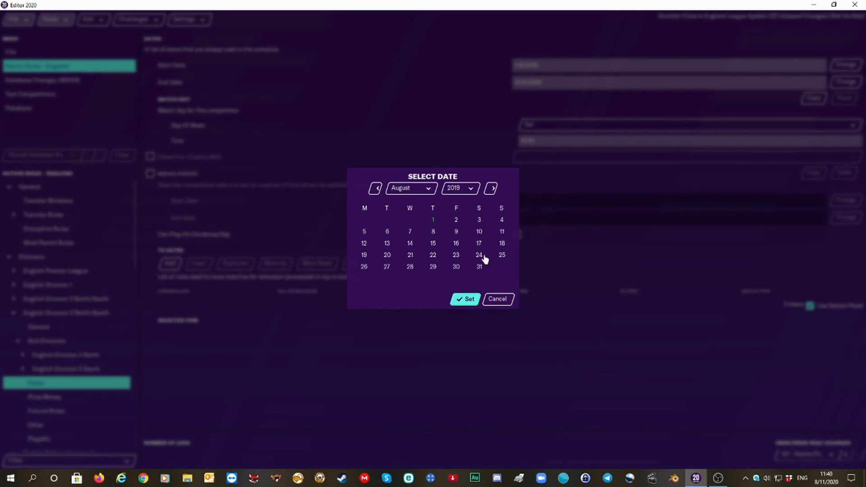
click(479, 221)
click(469, 299)
click(844, 82)
click(480, 232)
click(464, 299)
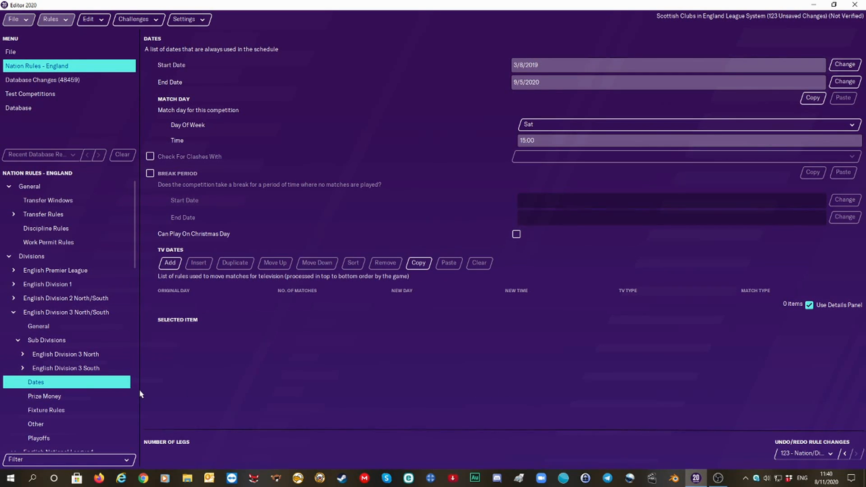
Step: Open the general rules of English National League 2 North/South
click(14, 313)
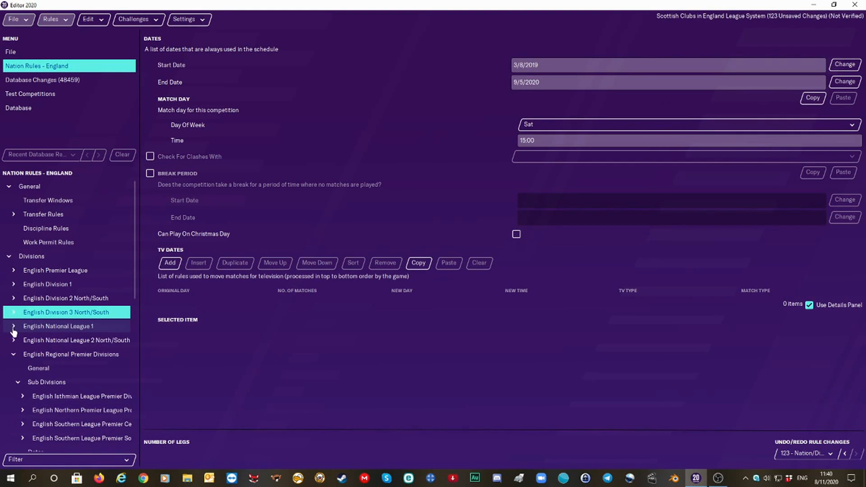
click(13, 341)
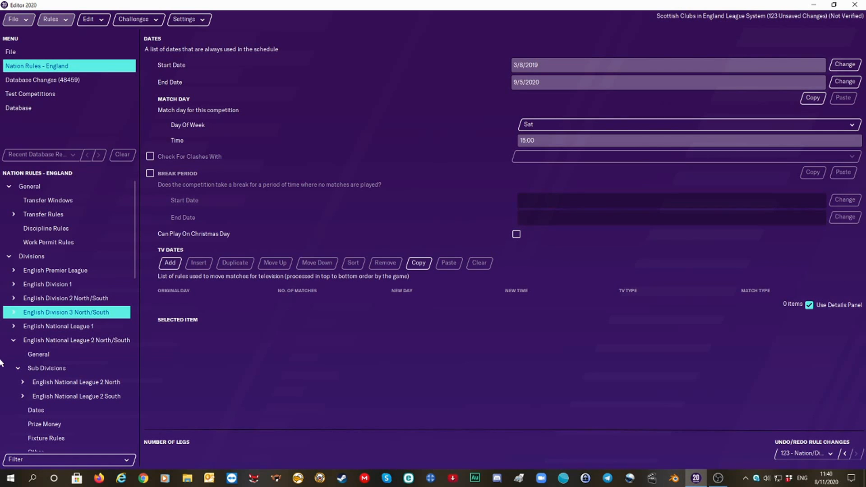
click(40, 356)
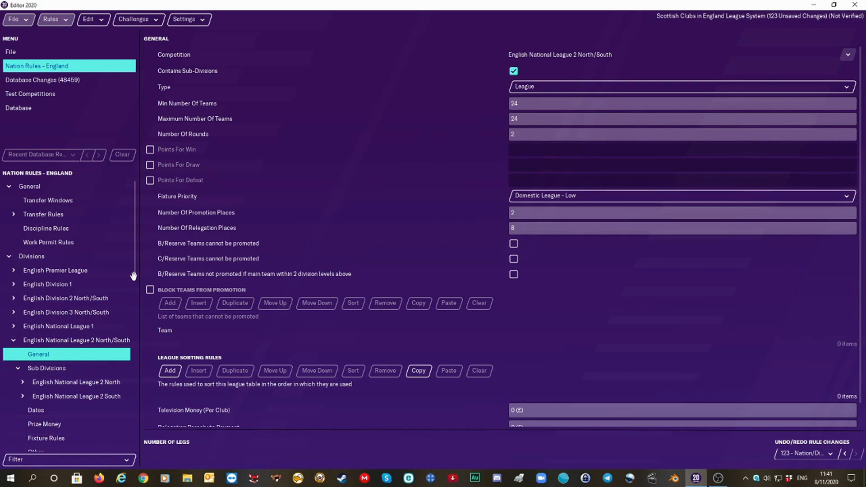
Step: Set English National League 2 North/South's schedule to start on 3/8/2019 and end on 9/5/2020
scroll(134, 276, down, 5)
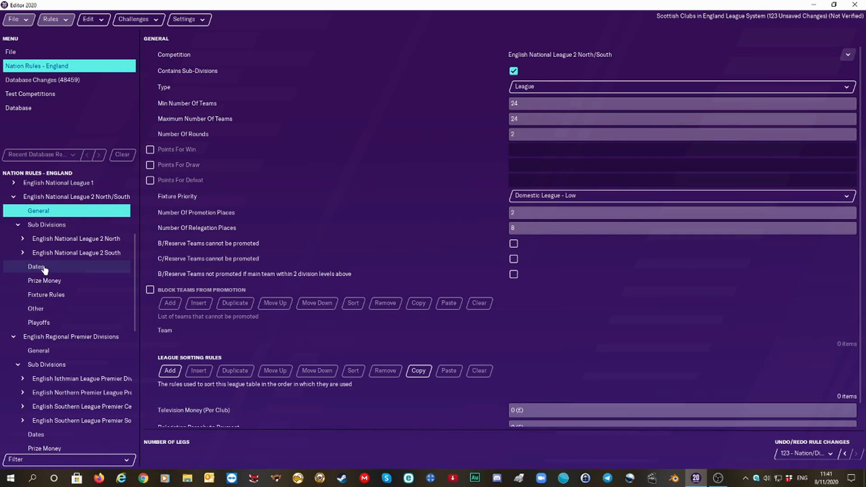
click(44, 268)
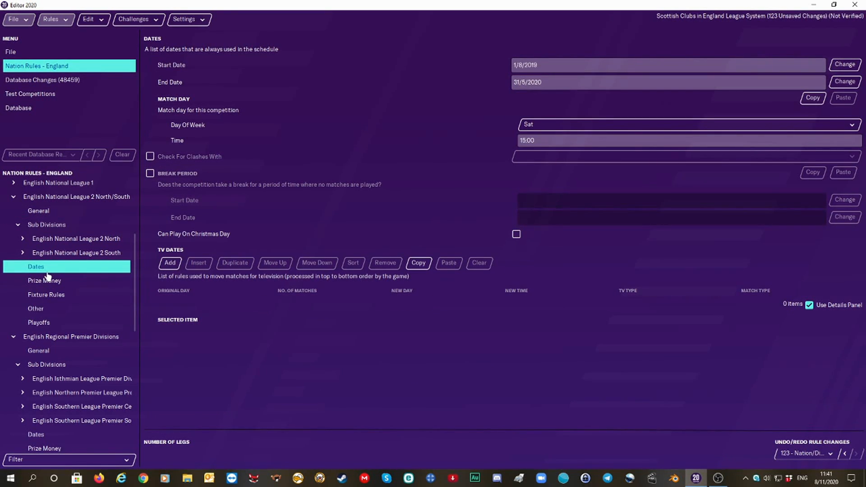
click(845, 65)
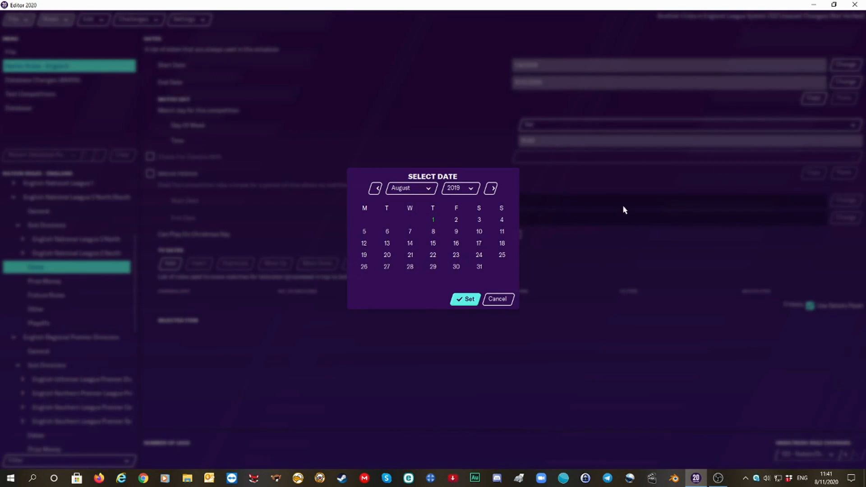
click(480, 221)
click(465, 298)
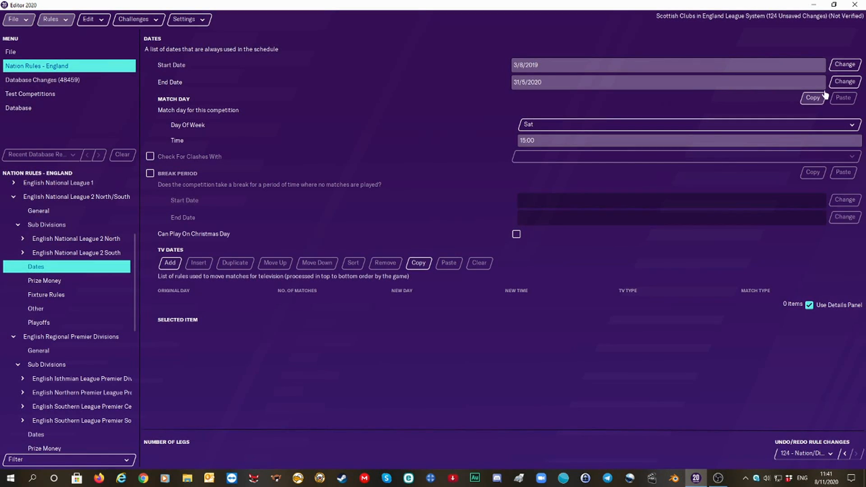
click(845, 81)
click(479, 232)
click(465, 300)
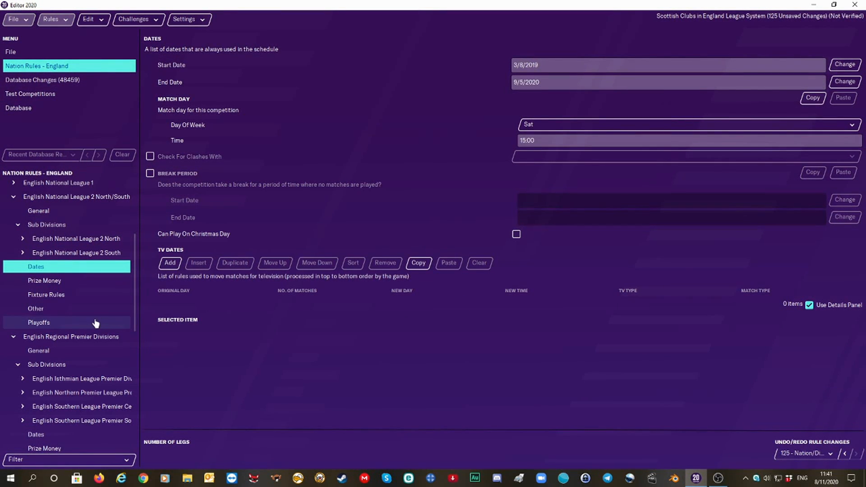
Step: Configure the National League 2 North/South promotion playoff with 8 teams, 2 promoted, extra time and penalties as match rules, and 1 leg
click(60, 323)
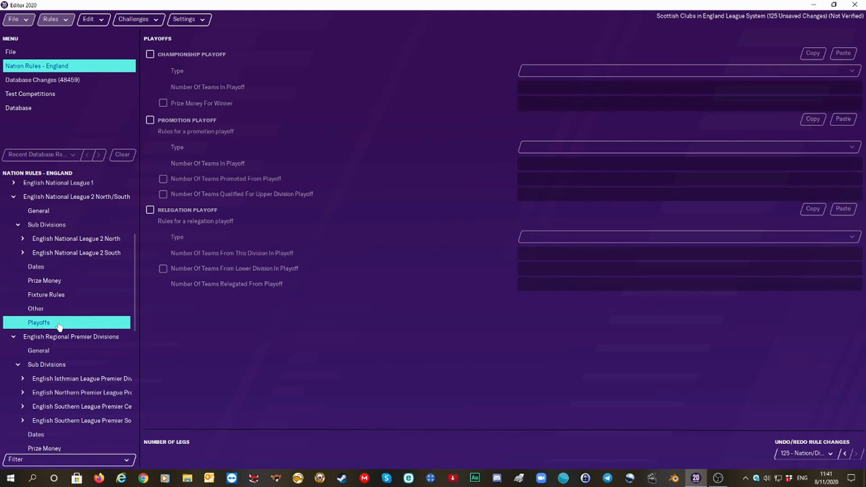
click(150, 121)
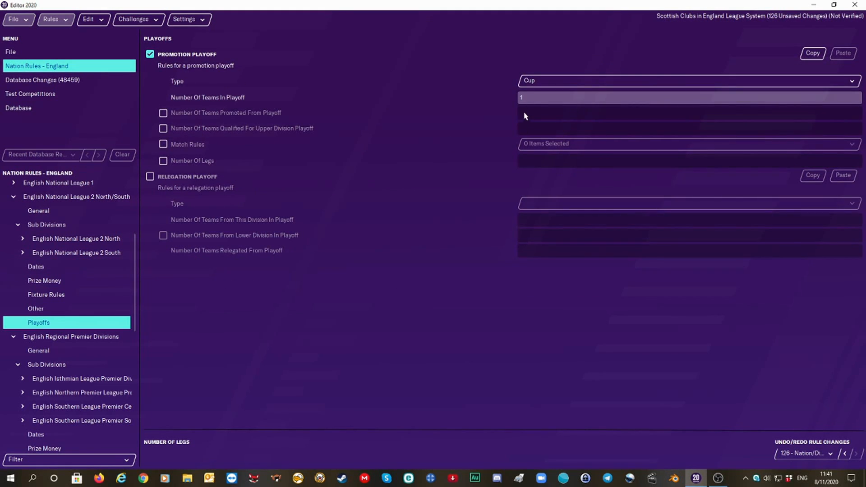
click(163, 113)
click(164, 129)
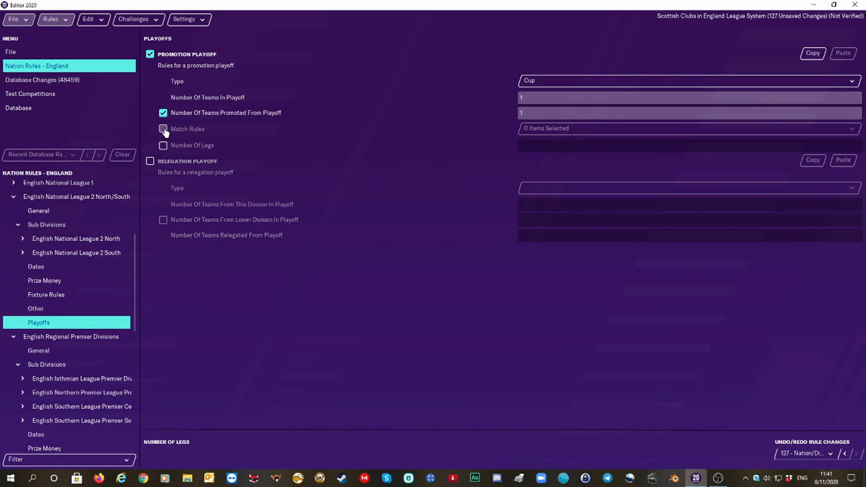
click(164, 146)
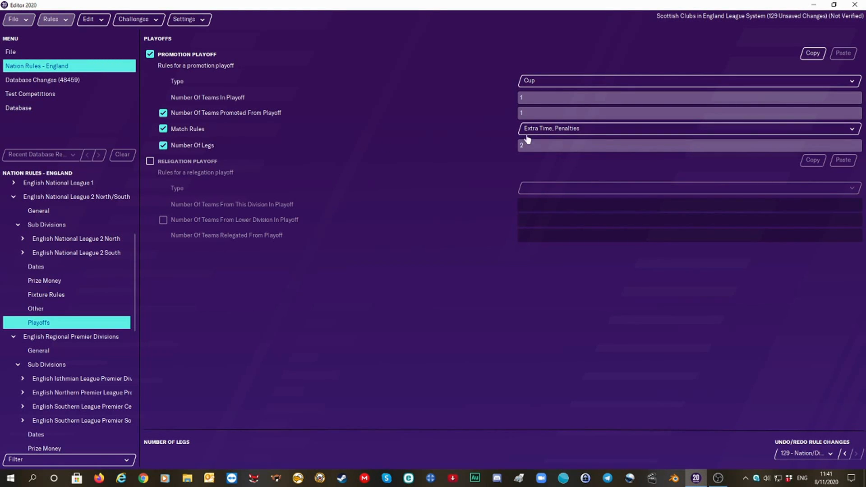
click(529, 99)
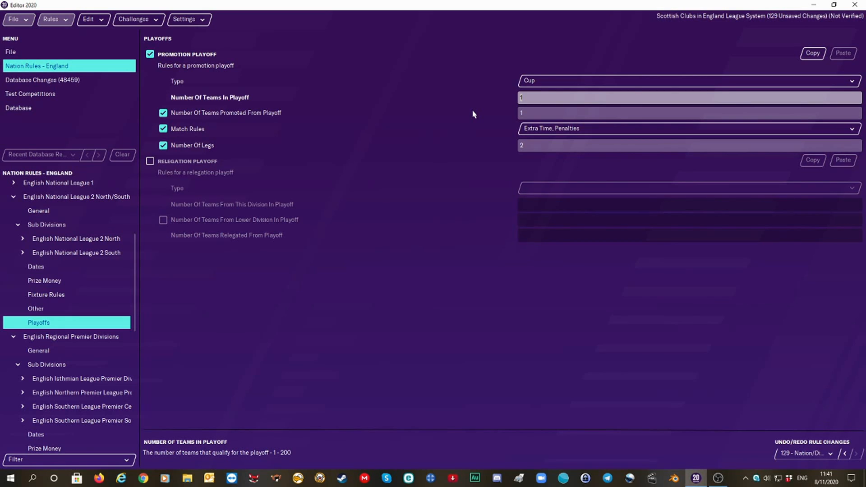
click(532, 113)
text(2)
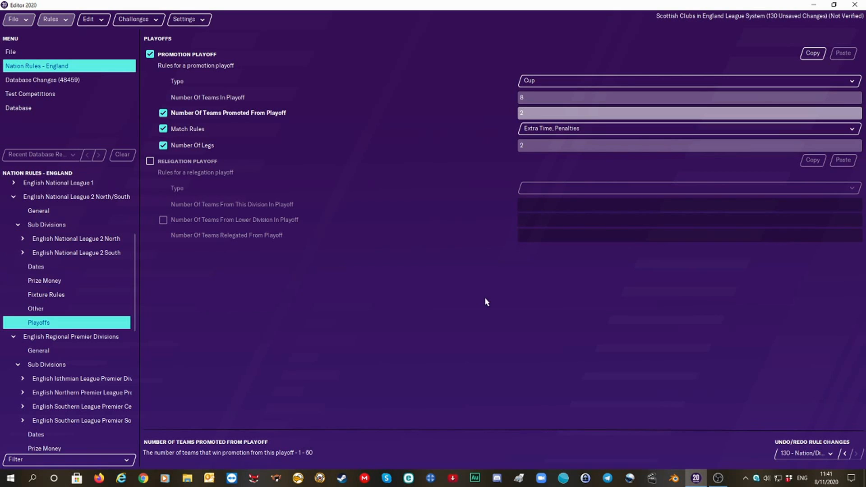
click(525, 145)
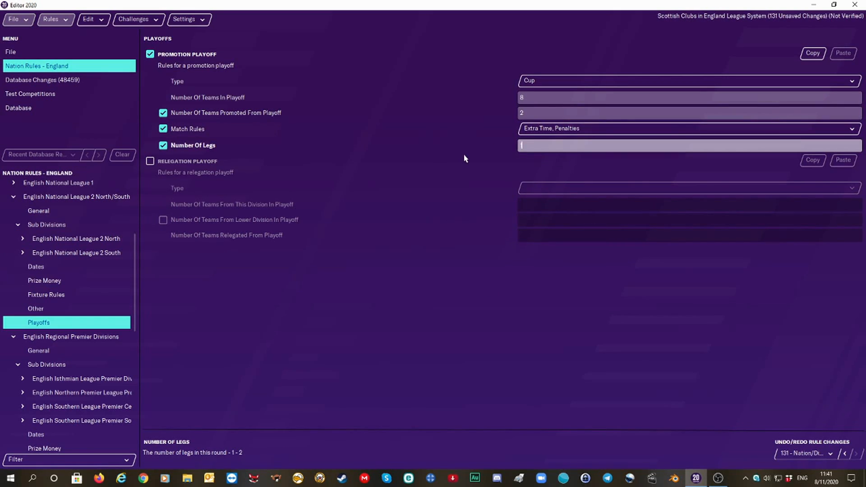
click(420, 351)
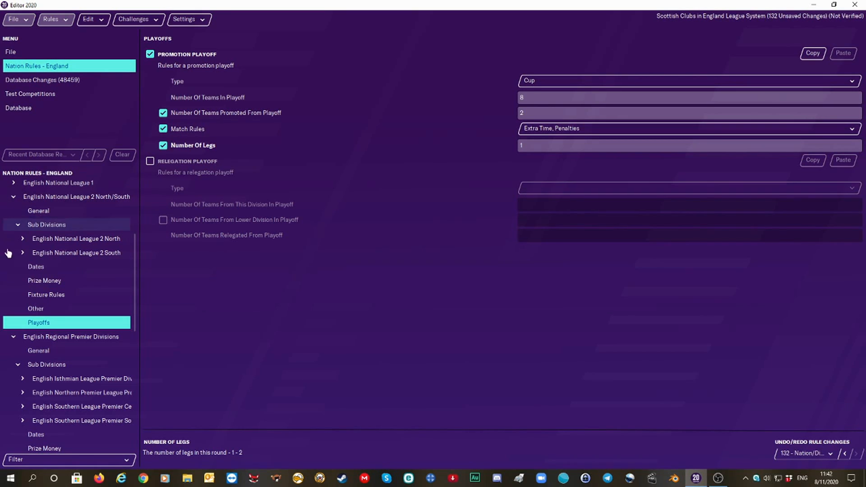
Step: Review the general rules of National League 2 North/South, and the general and playoff rules of the English Regional Premier Divisions
click(40, 212)
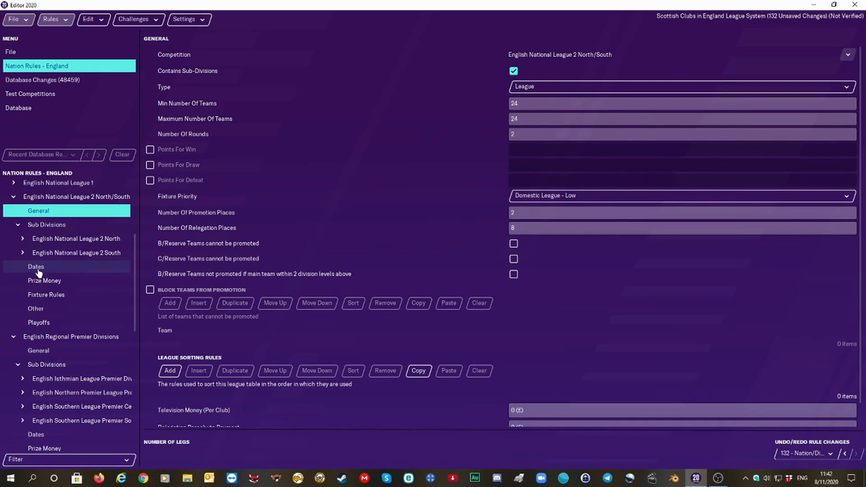
click(13, 199)
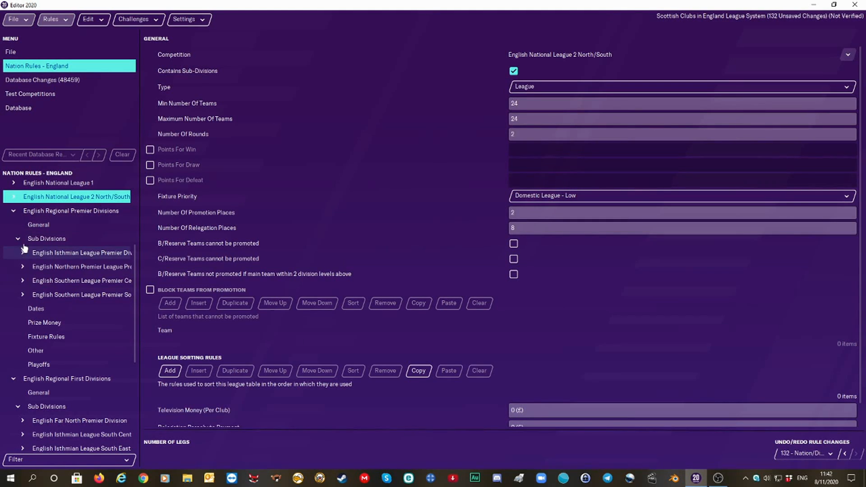
click(46, 226)
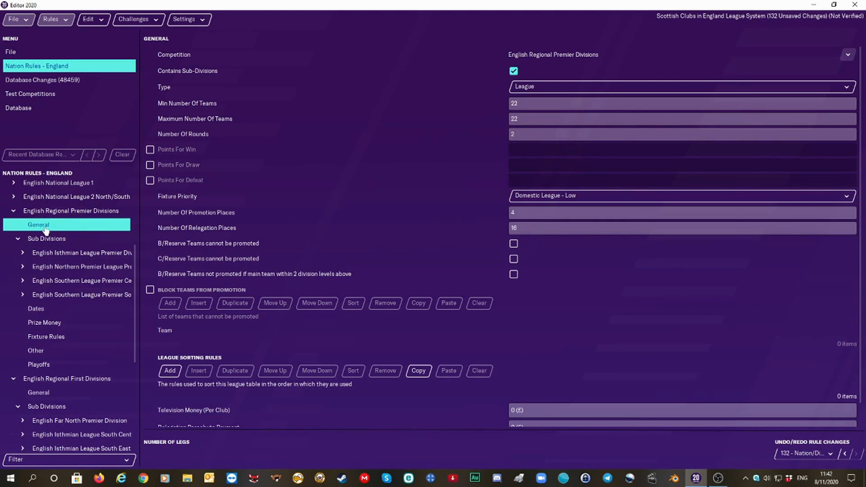
click(39, 366)
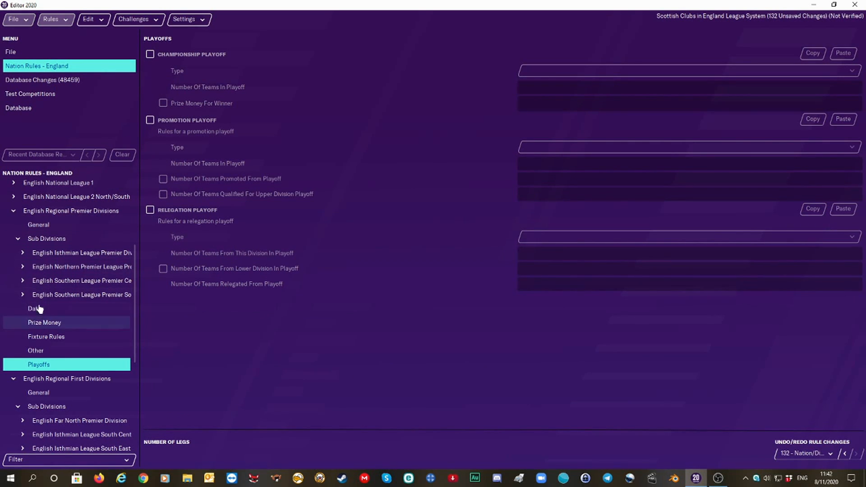
click(41, 225)
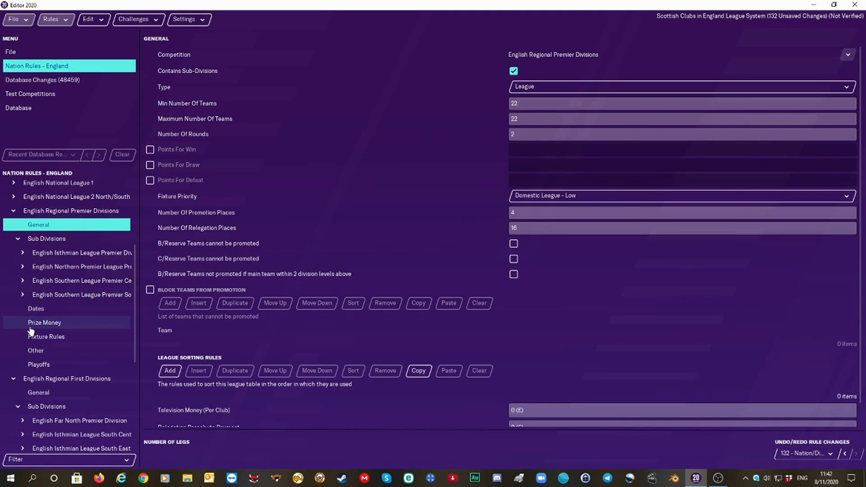
Step: Set the English Regional Premier Divisions' schedule to start on 3/8/2019 and end on 9/5/2020
click(35, 312)
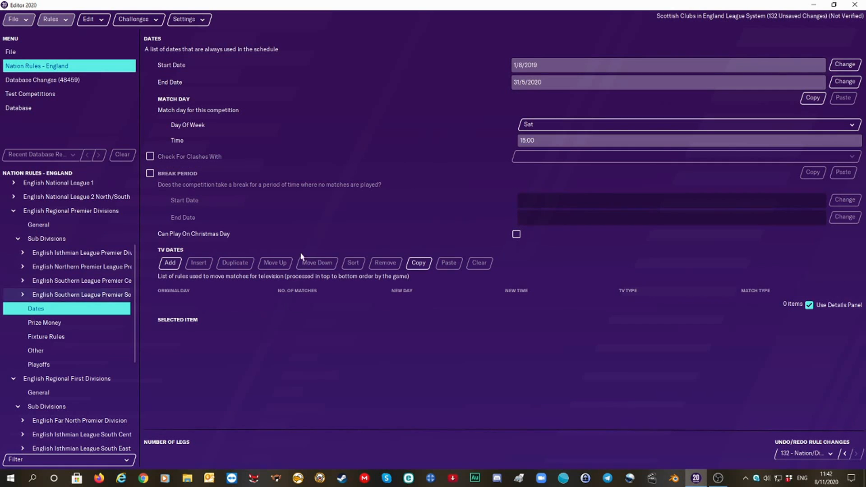
click(844, 65)
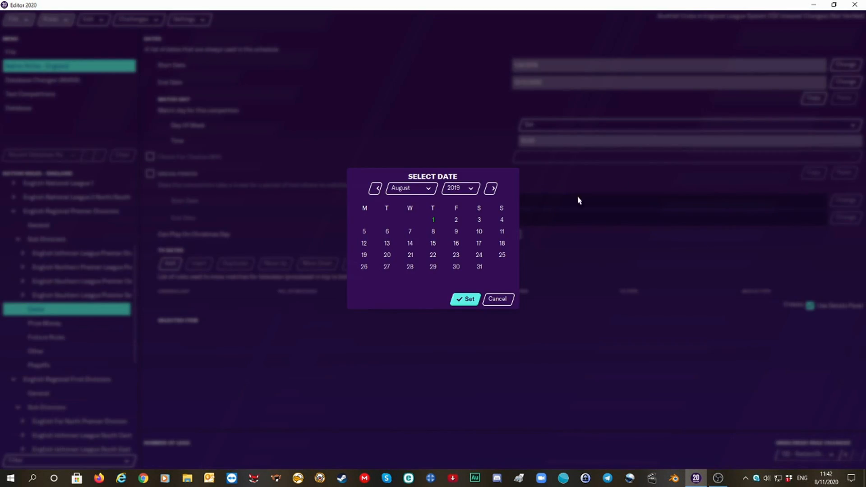
click(479, 221)
click(460, 300)
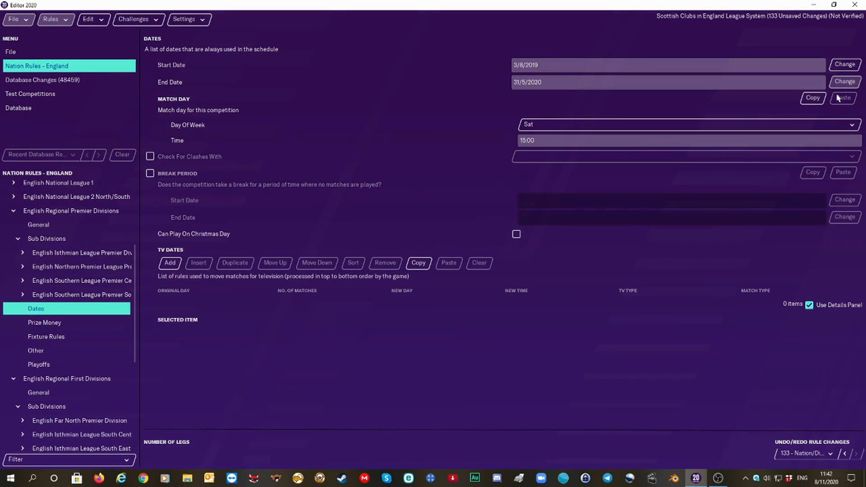
click(844, 82)
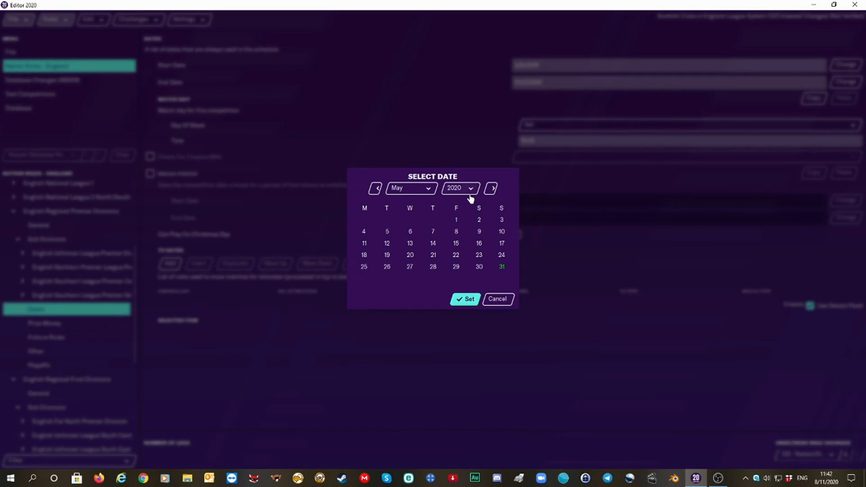
click(462, 299)
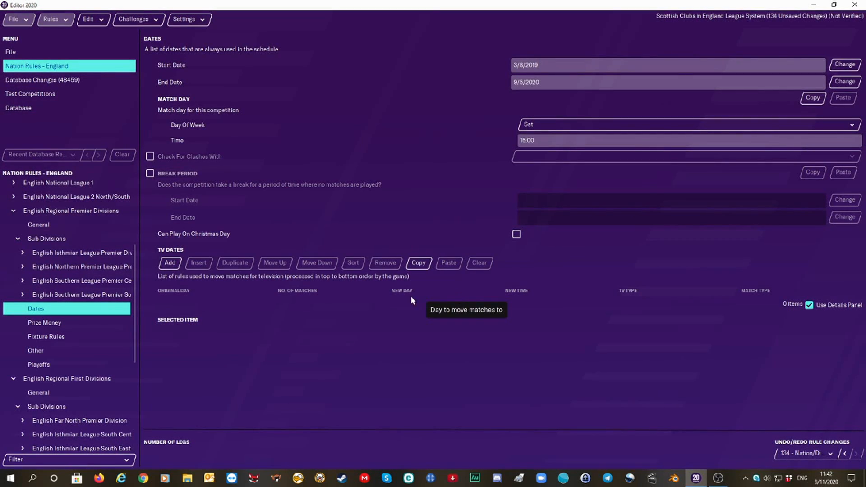
Step: Configure the Regional Premier Divisions promotion playoff with 16 teams, 4 promoted, extra time and penalties as match rules, and 1 leg
click(39, 364)
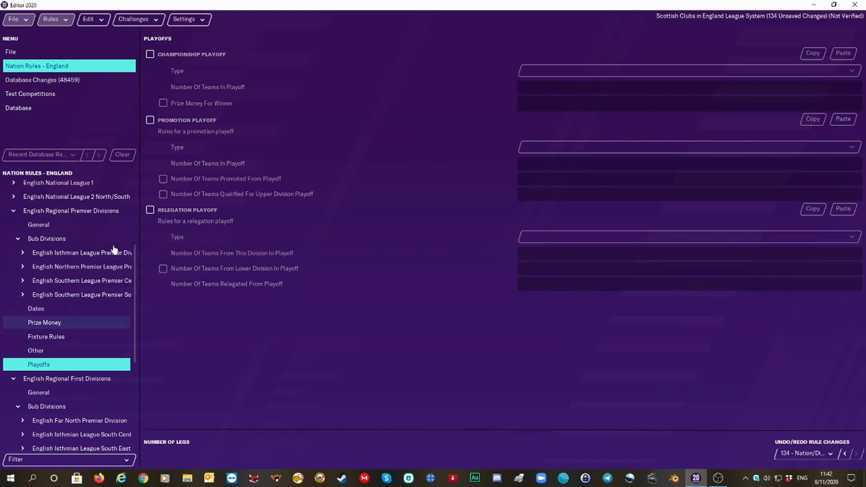
click(150, 120)
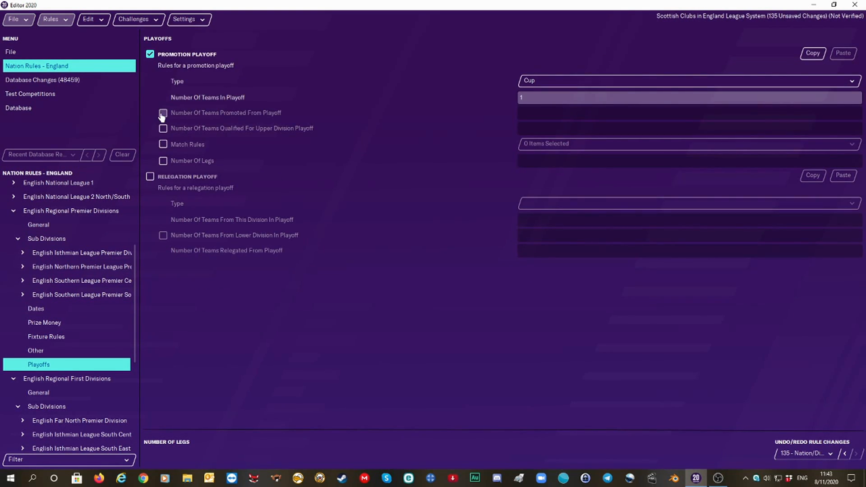
click(162, 114)
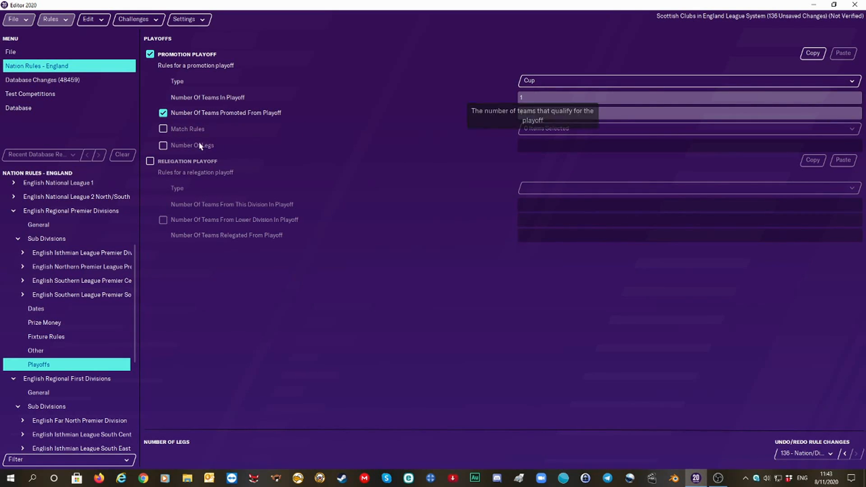
click(163, 129)
click(163, 145)
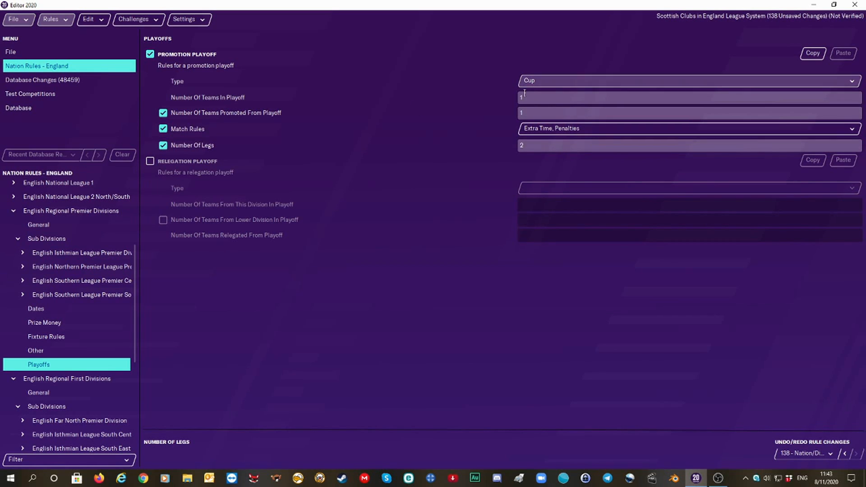
click(532, 111)
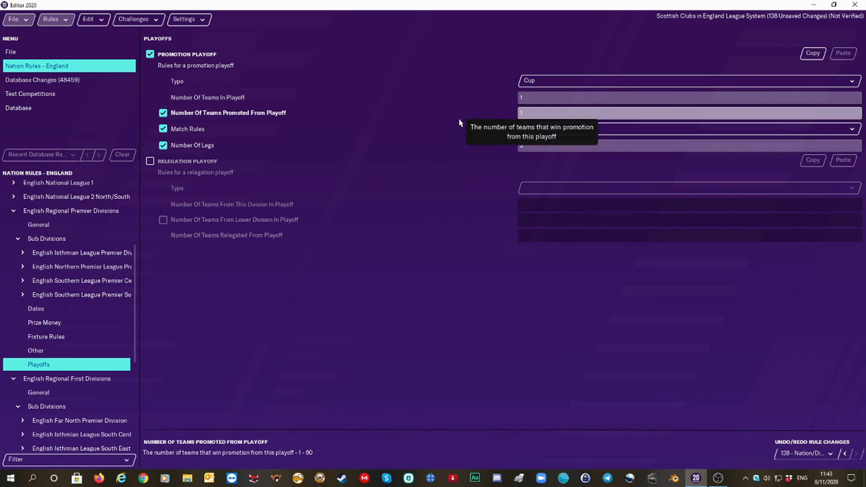
text(4)
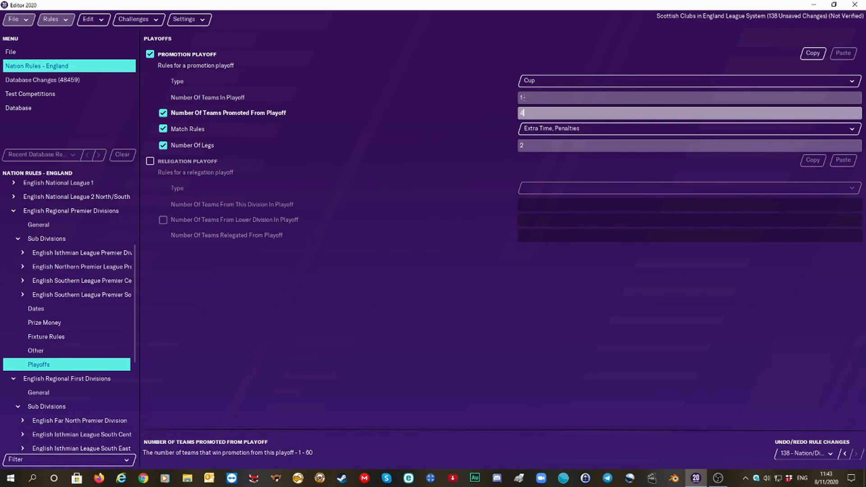
drag(524, 98, 499, 100)
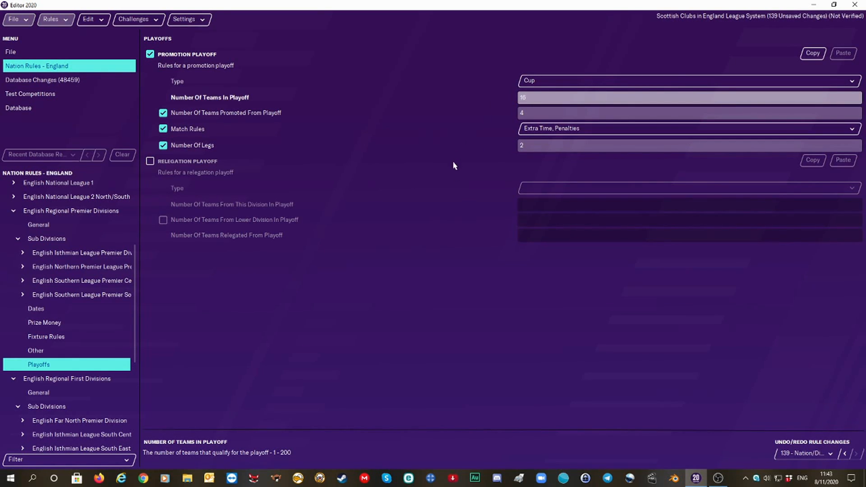
click(531, 145)
key(BackSpace)
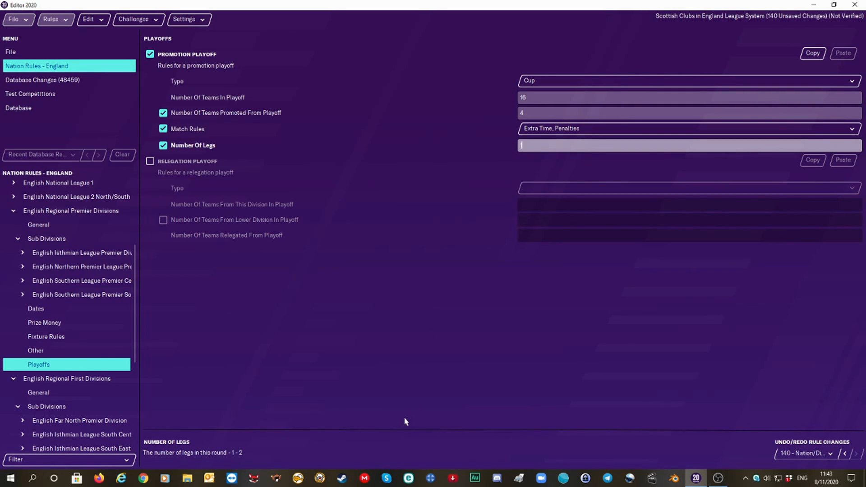
key(Return)
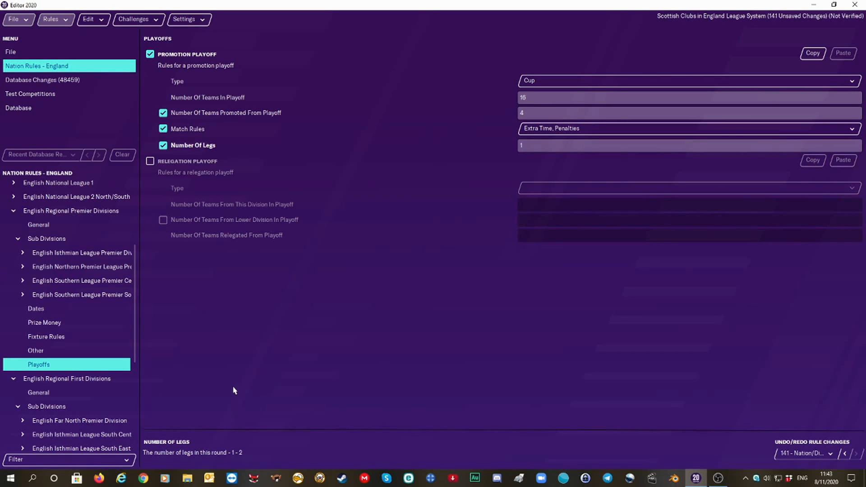
Step: Compare the promotion and relegation places in the general rules of the English Regional First Divisions and Regional Premier Divisions
click(62, 392)
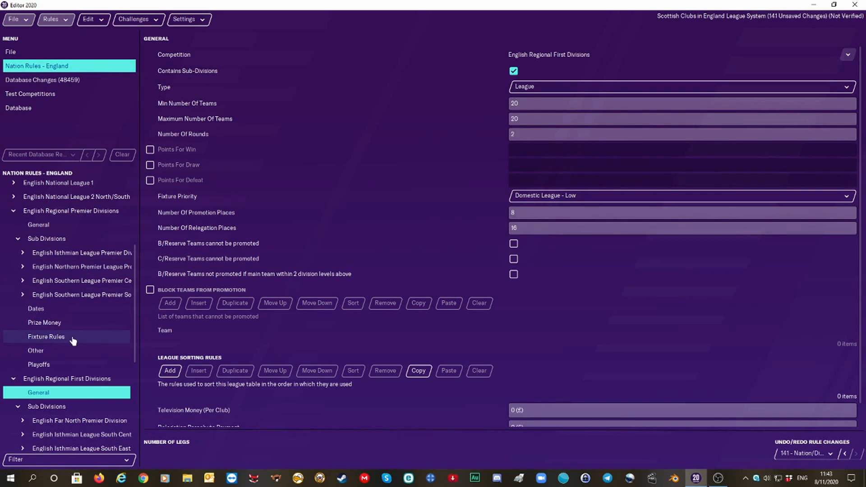
click(44, 225)
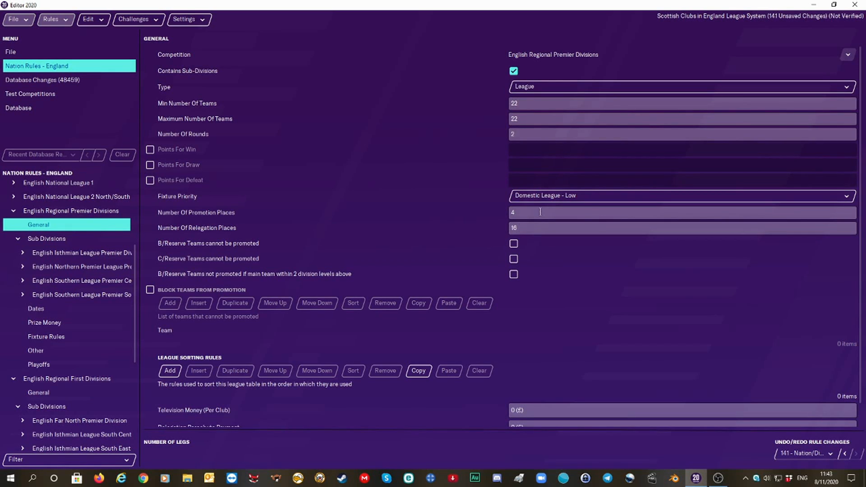
click(37, 394)
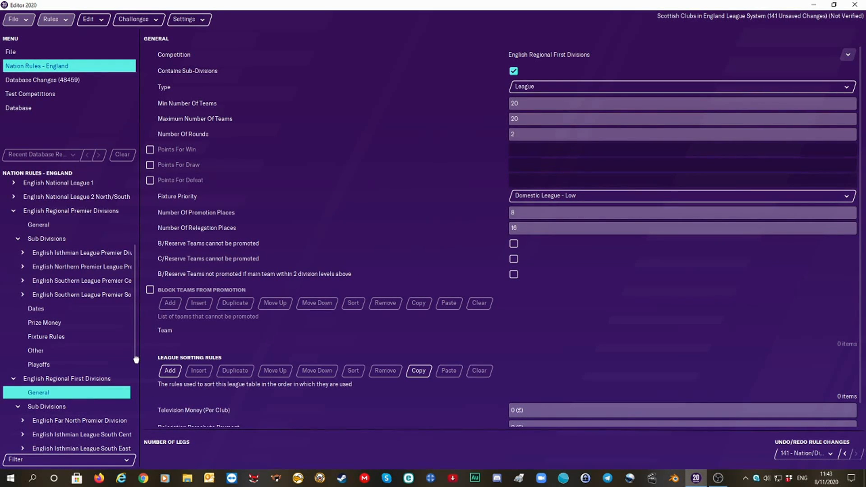
Step: Set the English Regional First Divisions' schedule to start on 3/8/2019 and end on 30/4/2020
drag(136, 359, 134, 386)
scroll(133, 385, down, 5)
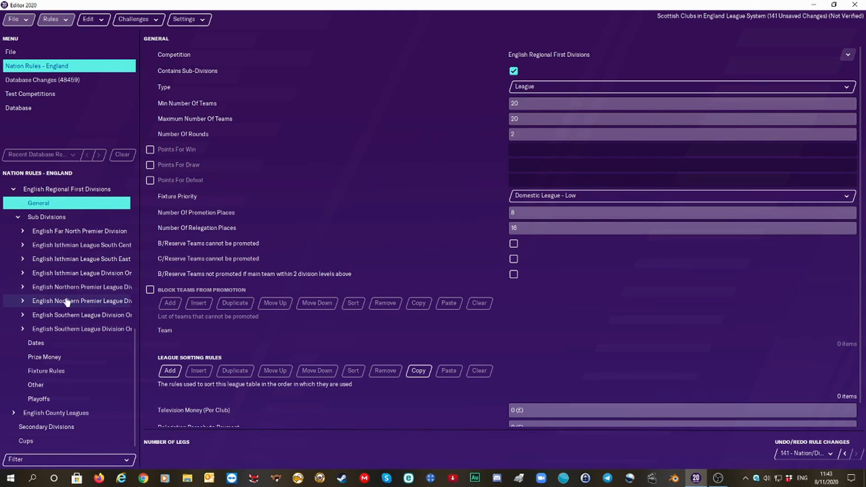
click(44, 345)
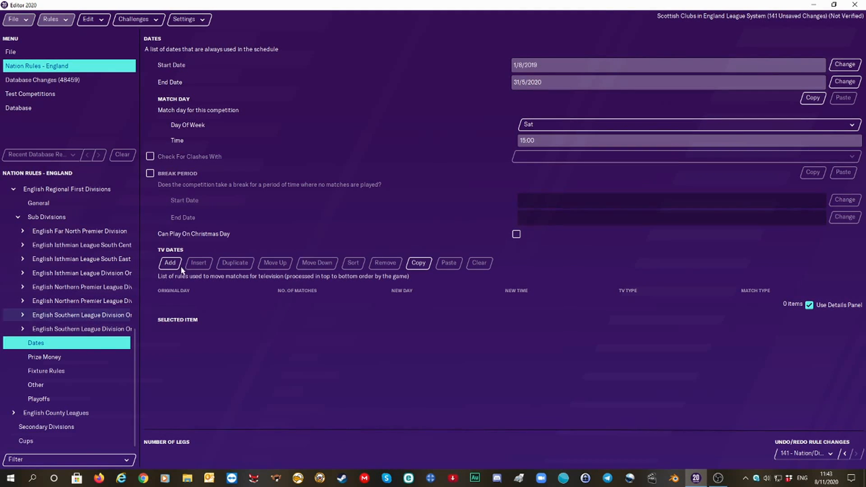
click(842, 66)
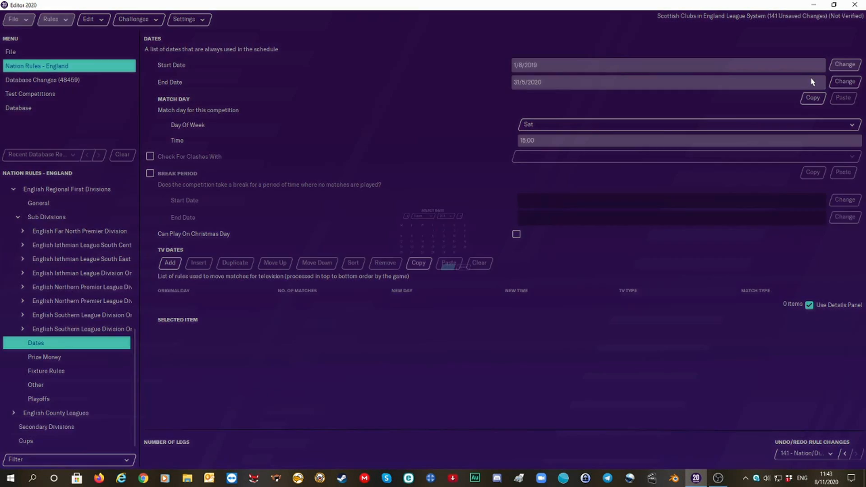
click(480, 221)
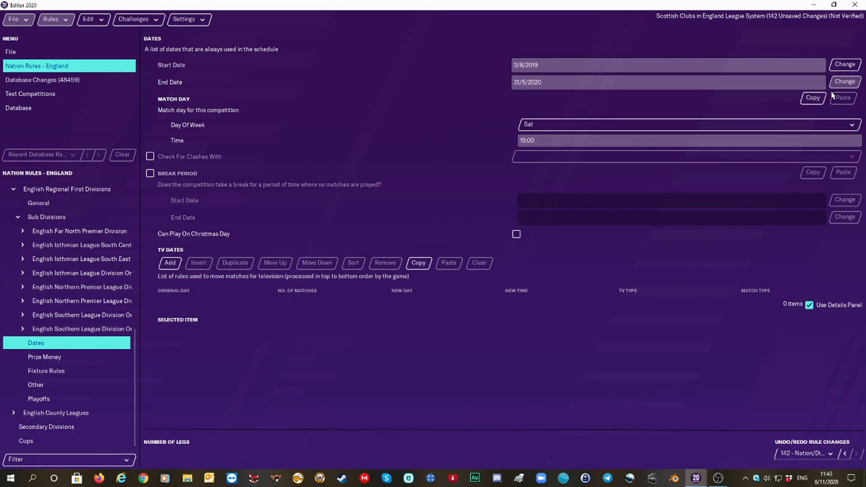
click(843, 82)
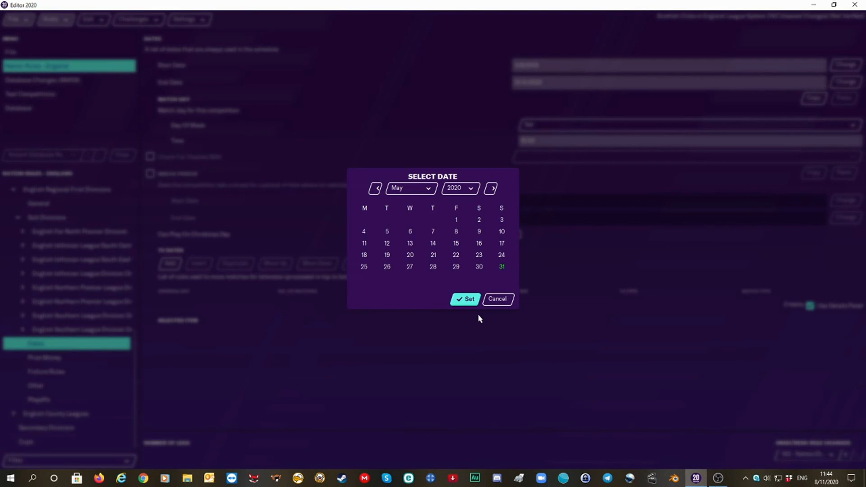
click(427, 192)
click(410, 176)
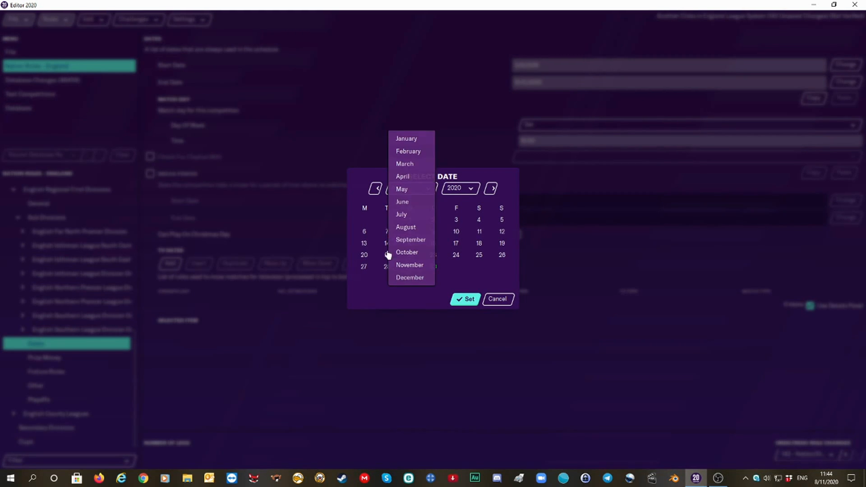
click(469, 300)
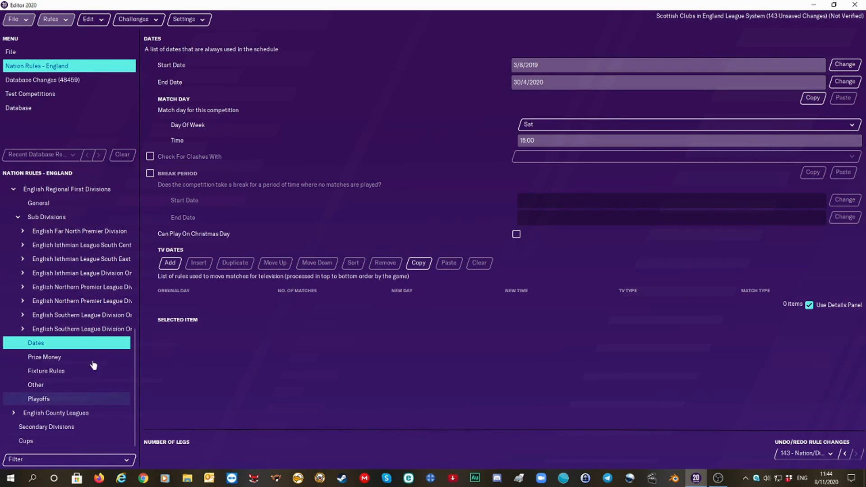
Step: Enable a cup-type promotion playoff for the English Regional First Divisions with extra time and penalties as match rules and 1 leg
click(59, 401)
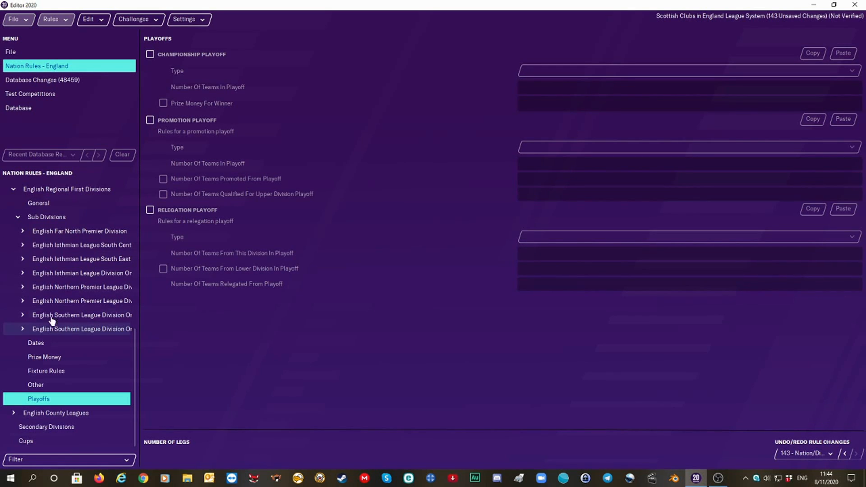
click(38, 204)
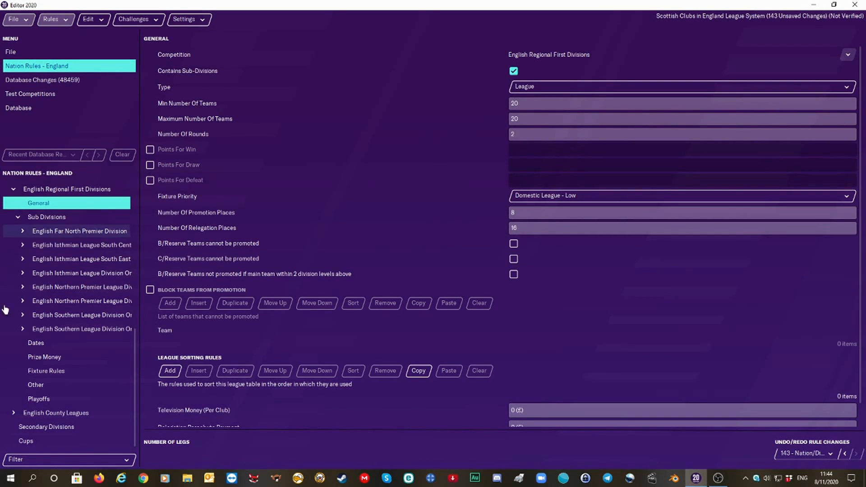
click(30, 400)
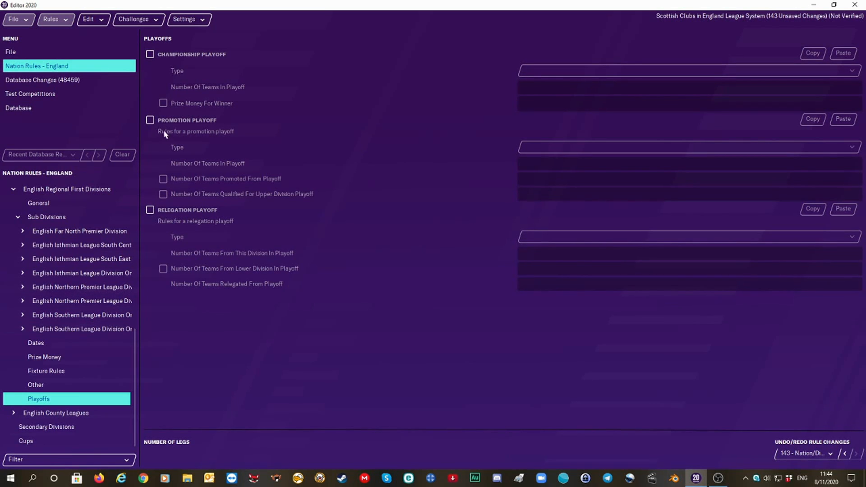
click(149, 120)
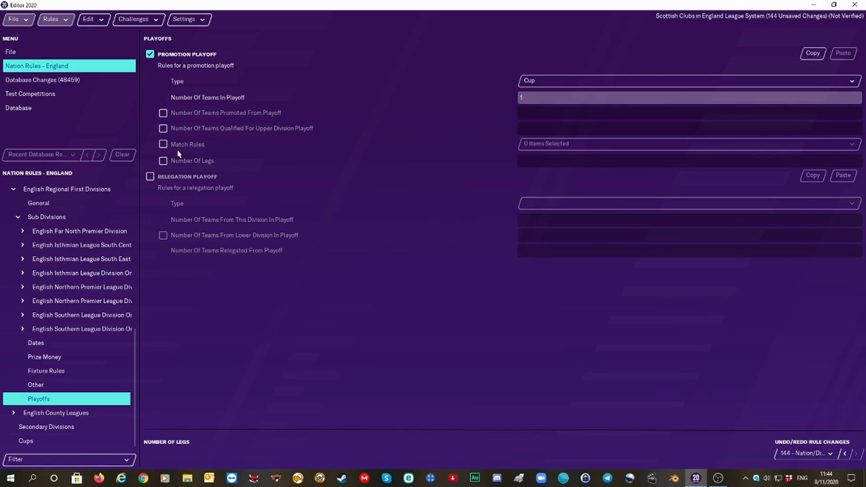
click(165, 113)
click(163, 129)
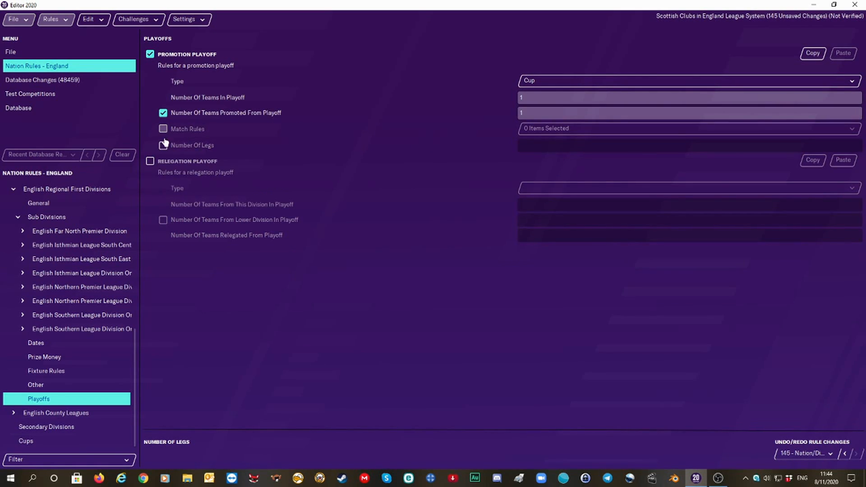
click(546, 149)
click(538, 147)
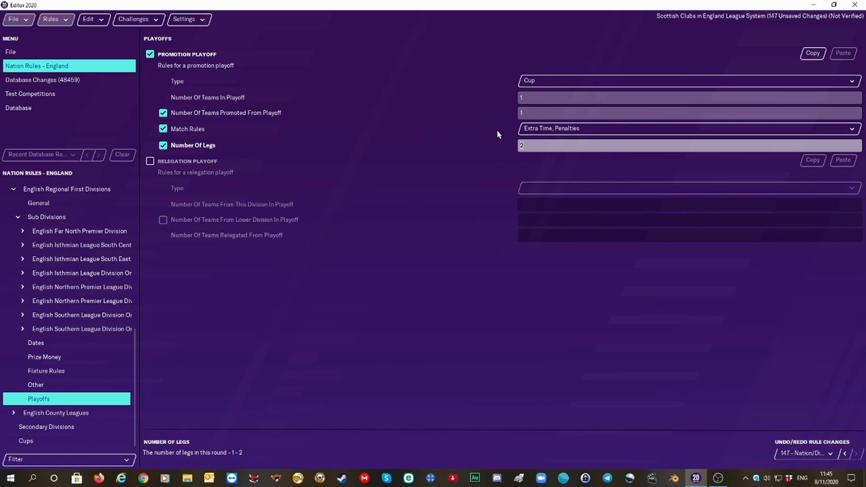
key(BackSpace)
Step: Set the Regional First Divisions promotion playoff to 32 teams, with 8 teams promoted from it
click(532, 111)
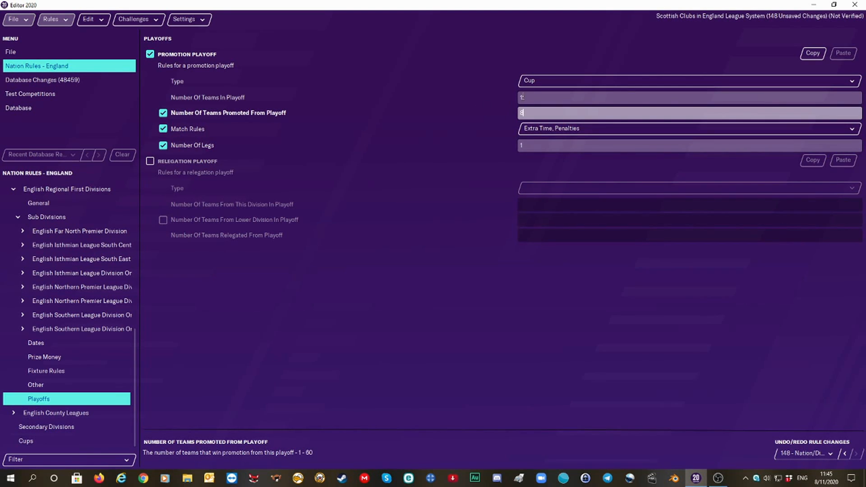
click(522, 97)
text(32)
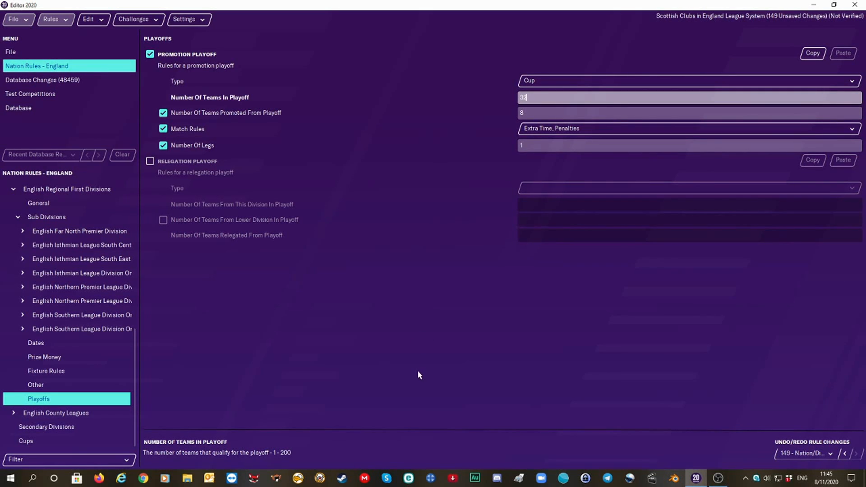
key(Return)
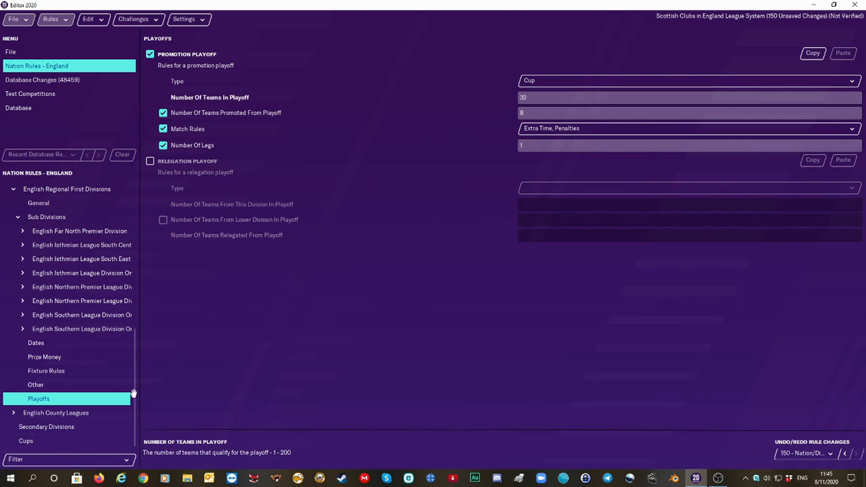
Step: Review the general and playoff rules of the English Regional First Divisions, and the general rules of the English County Leagues
click(43, 204)
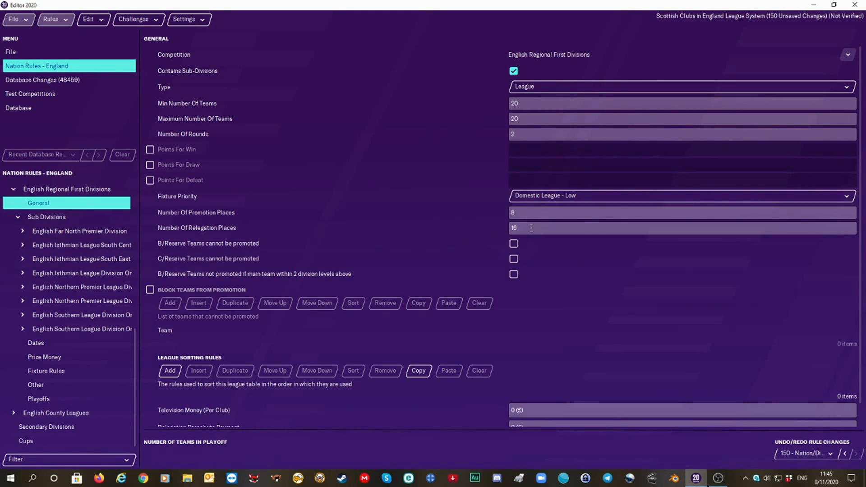
click(14, 190)
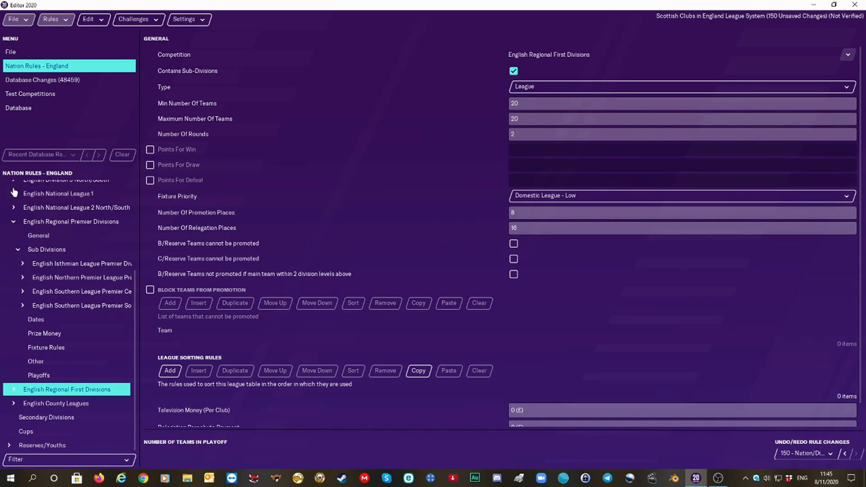
click(13, 390)
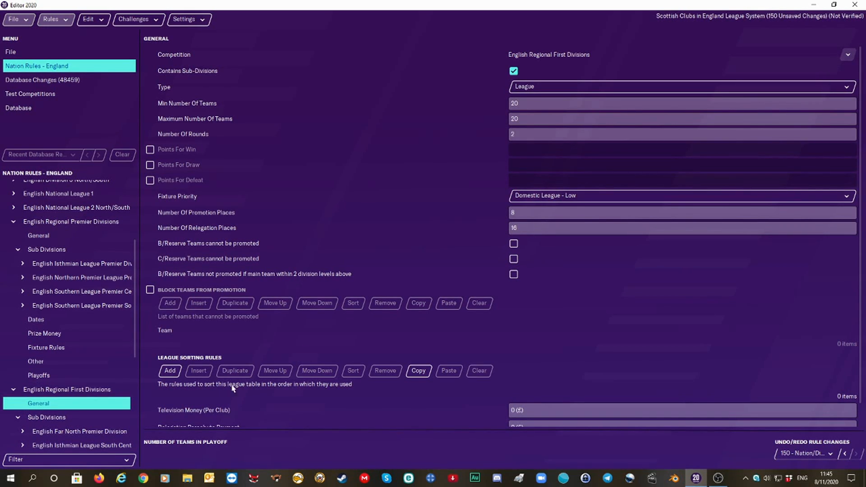
drag(133, 353, 135, 446)
click(62, 400)
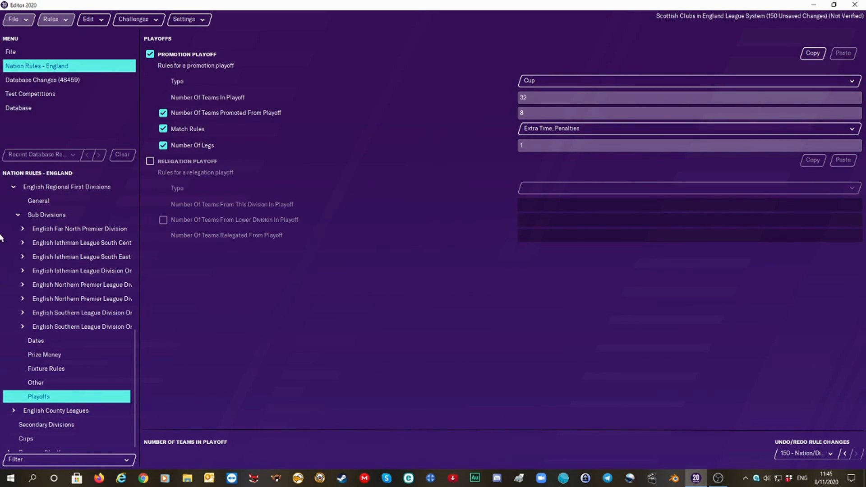
click(13, 186)
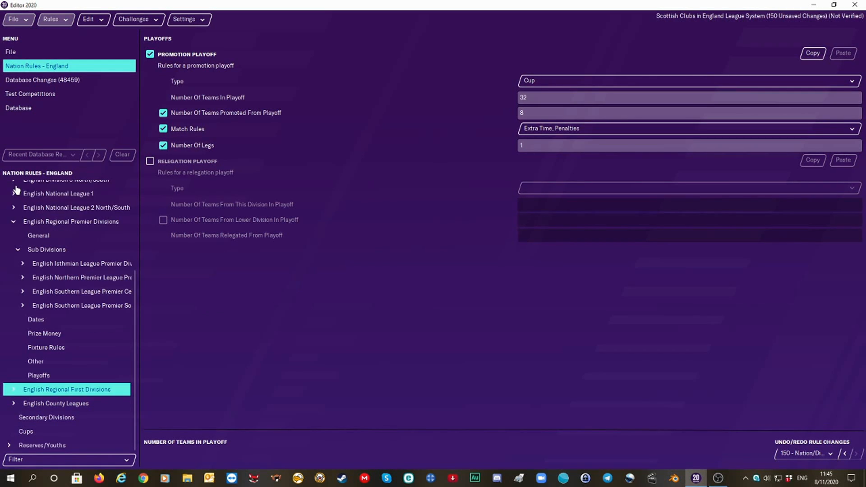
click(14, 405)
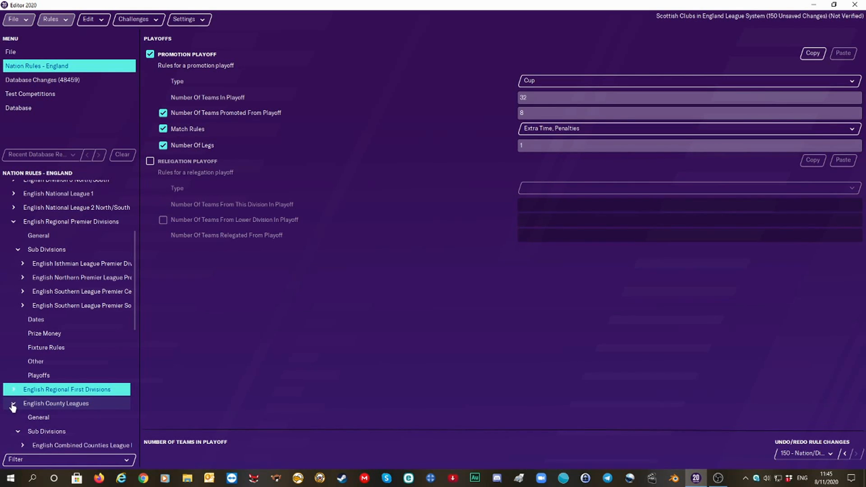
click(25, 418)
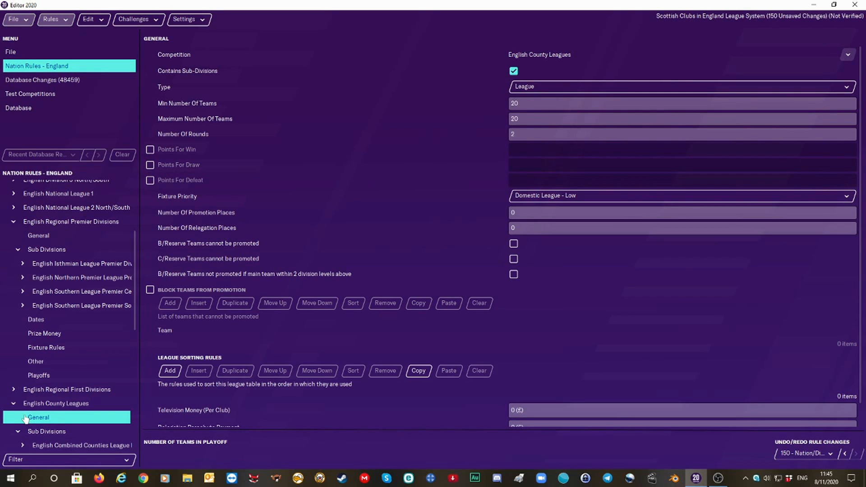
Step: Recheck the English Regional First Divisions' promotion and relegation places against their promotion playoff settings
click(14, 389)
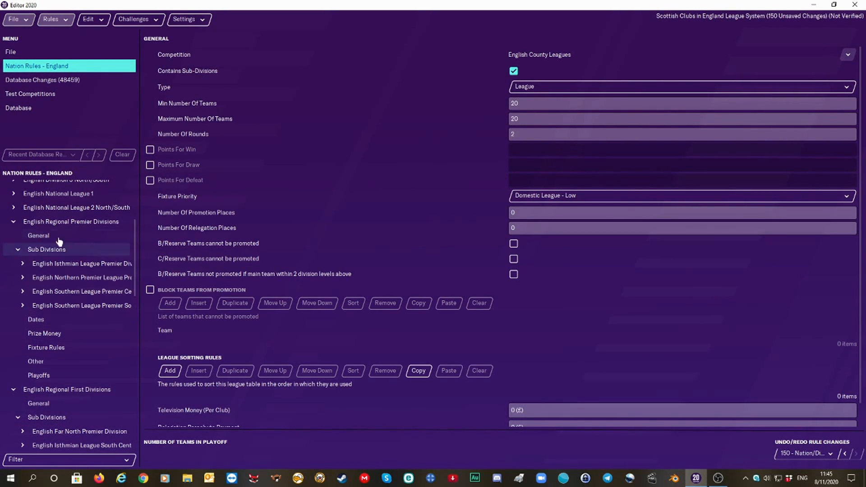
scroll(137, 221, up, 3)
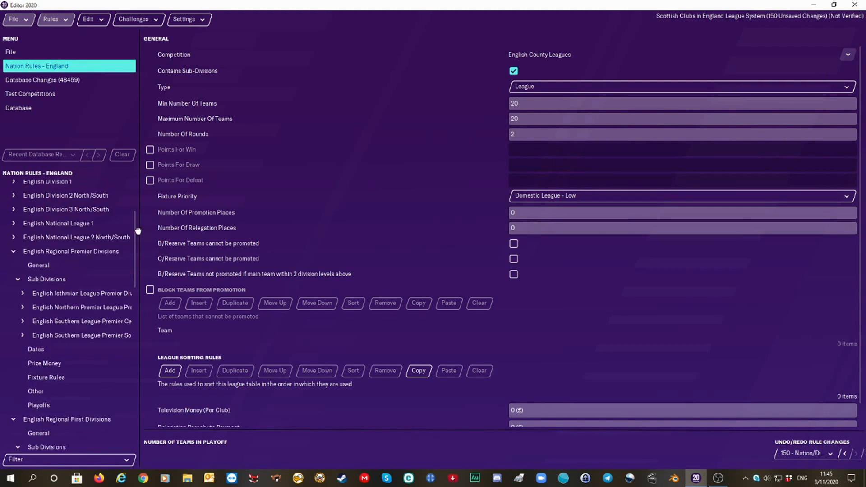
scroll(137, 220, up, 1)
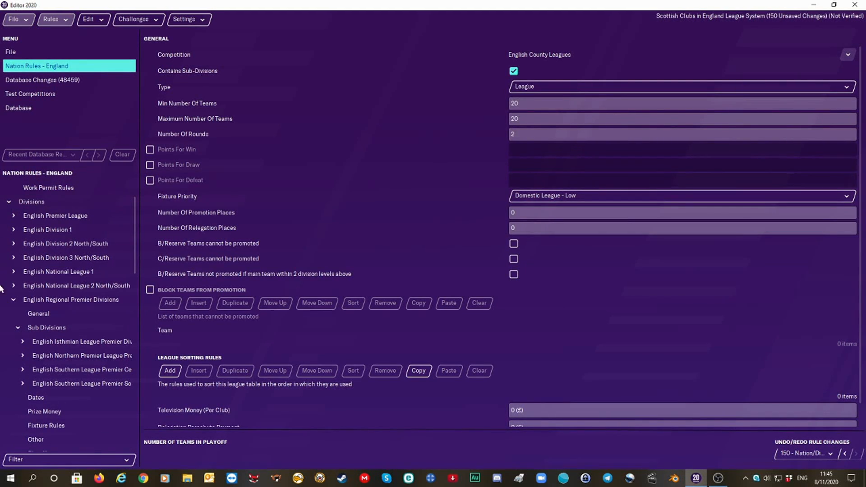
click(14, 301)
click(14, 313)
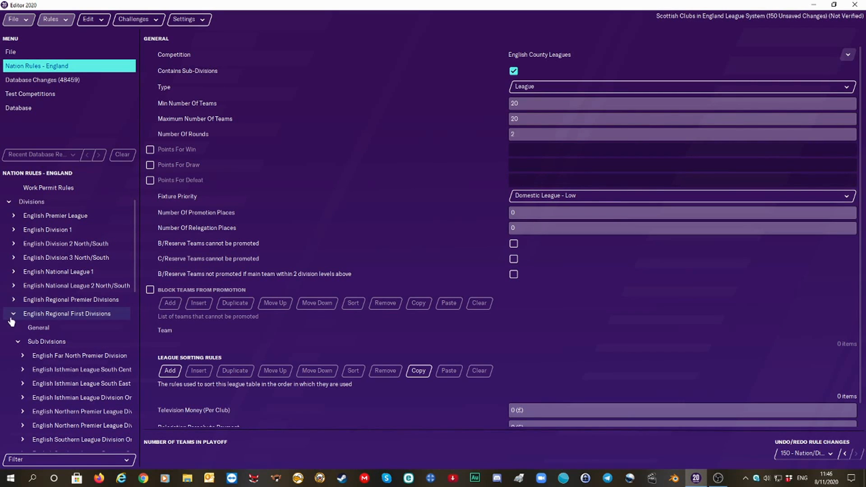
click(30, 328)
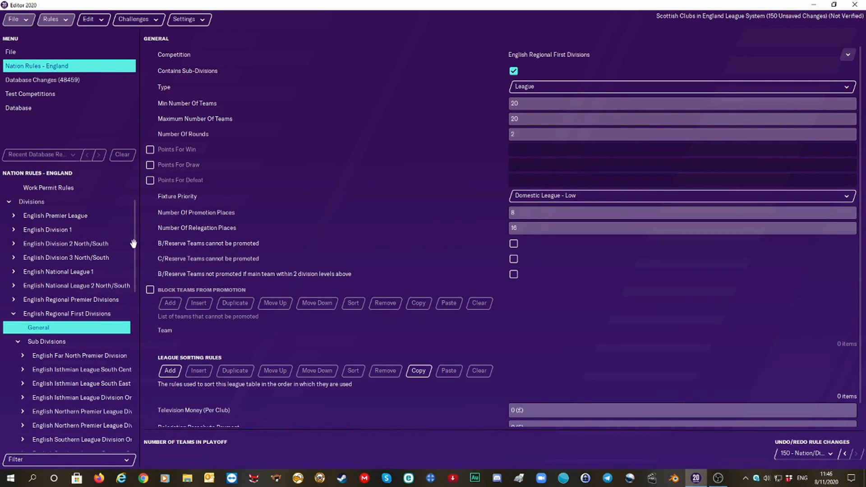
scroll(138, 305, down, 3)
scroll(139, 316, down, 10)
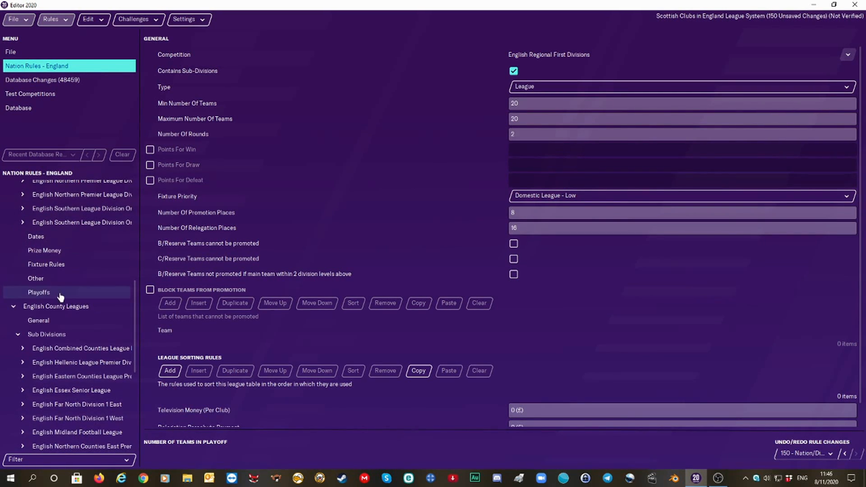
click(61, 295)
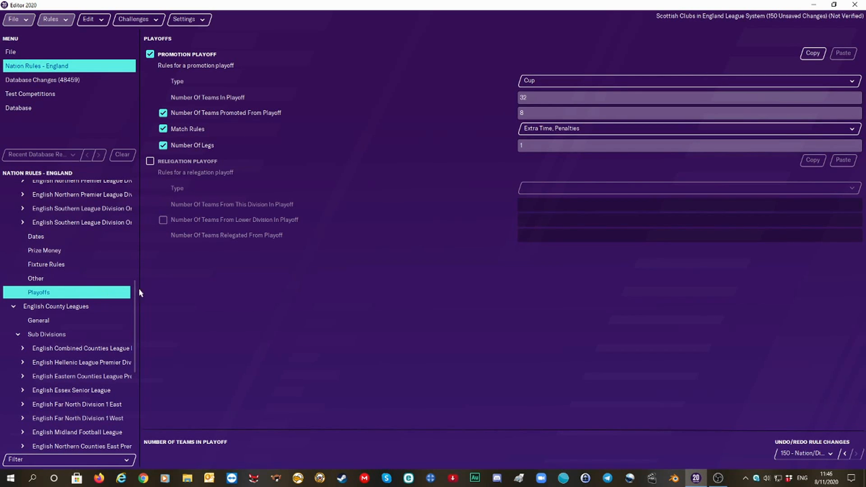
Step: Examine the general and playoff rules of the English County Leagues
drag(134, 310, 135, 264)
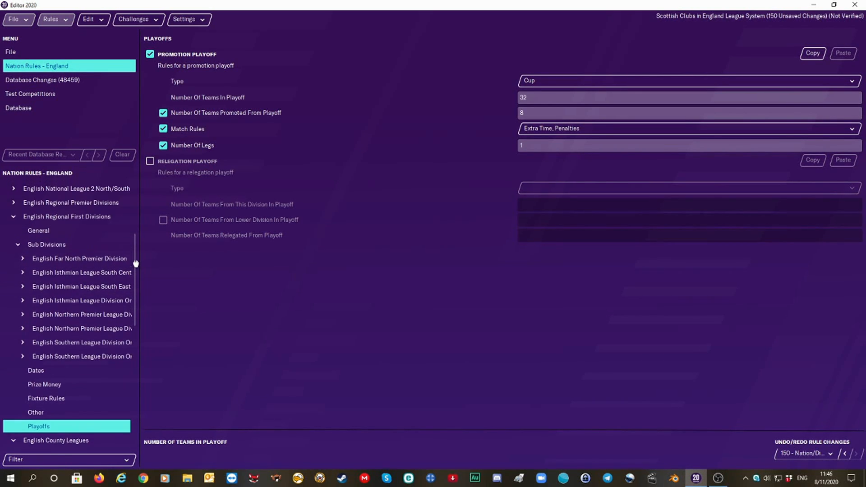
click(12, 219)
click(38, 244)
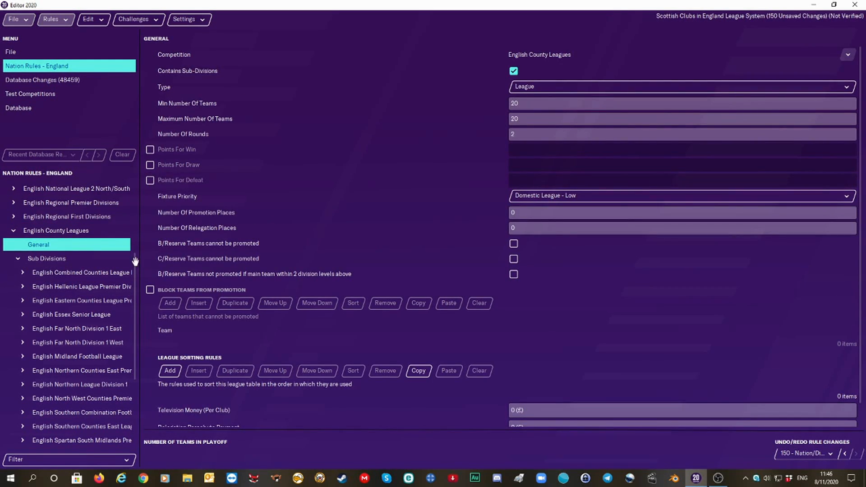
scroll(135, 262, down, 4)
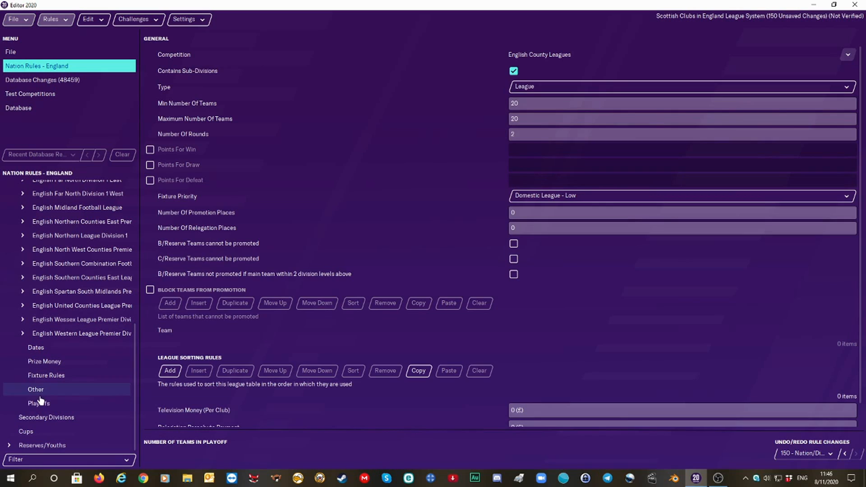
click(40, 404)
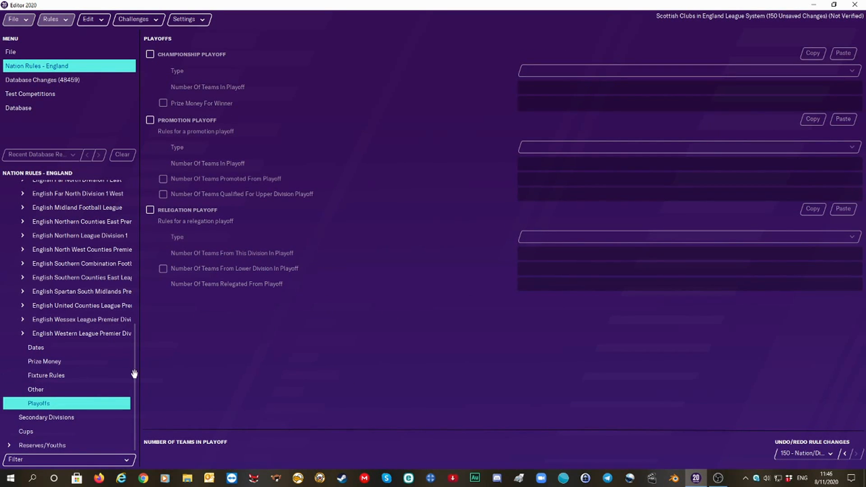
mouse_move(134, 372)
mouse_down()
mouse_move(136, 324)
mouse_move(136, 360)
mouse_up()
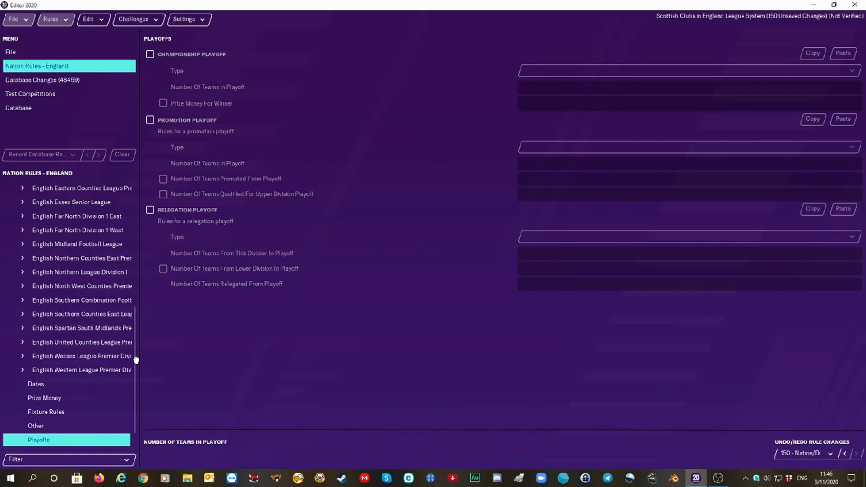
Step: Enable a Cup promotion playoff for the English County Leagues, with teams promoted, extra time and penalties, and one leg
click(150, 121)
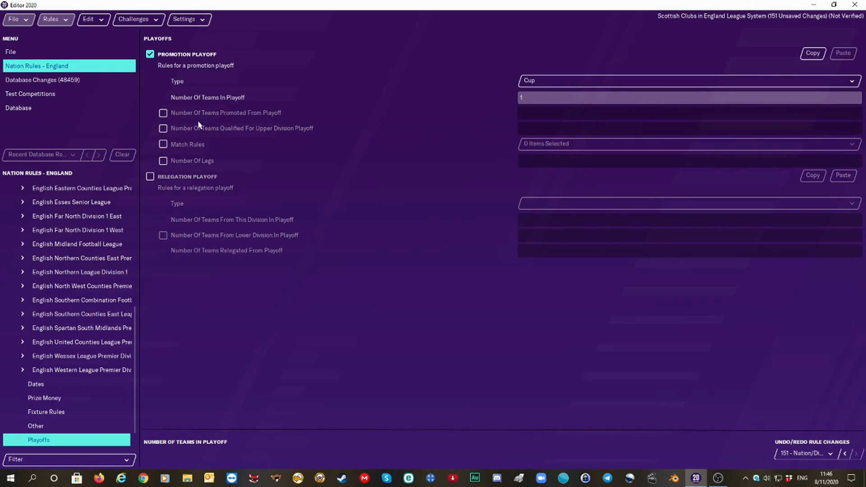
click(163, 113)
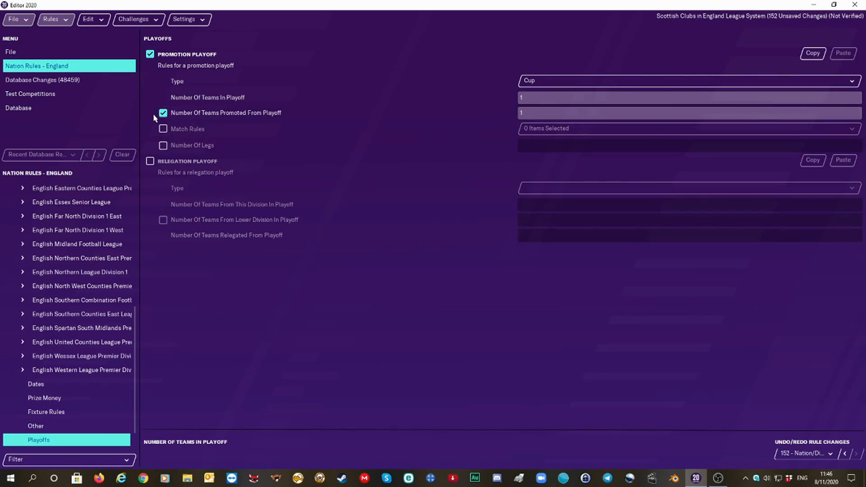
click(163, 129)
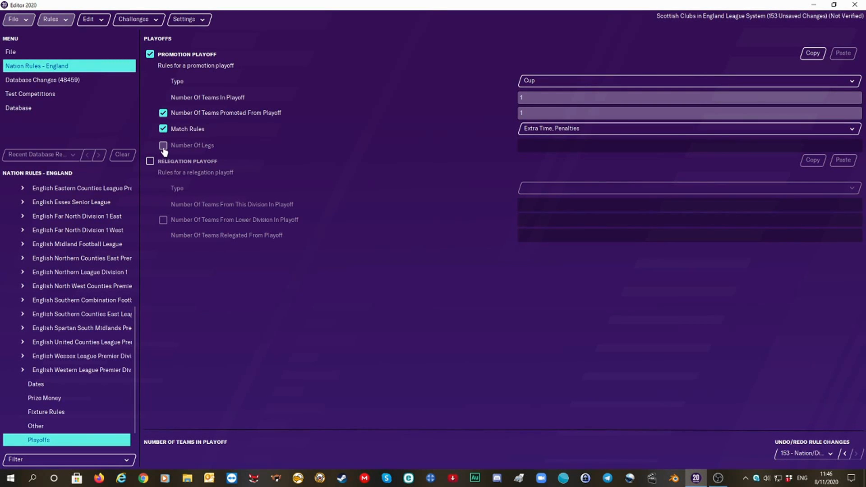
click(163, 146)
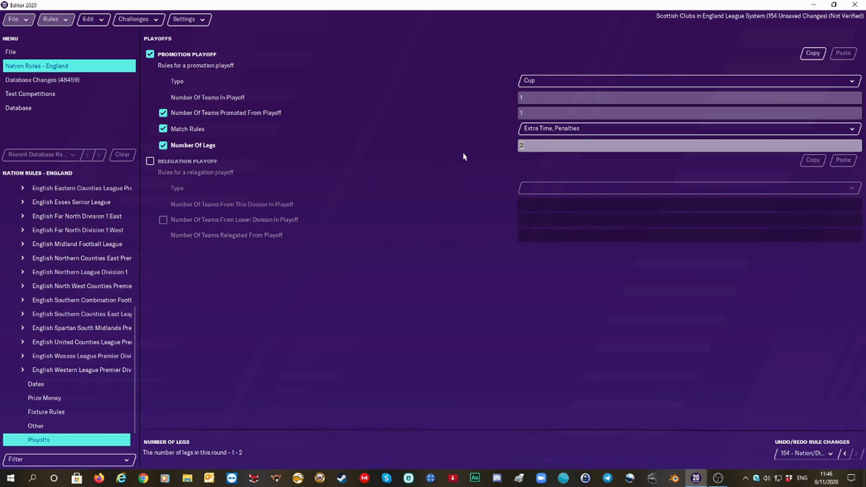
text(1)
Step: Set the County Leagues promotion playoff to 64 teams, with 16 teams promoted from it
click(527, 115)
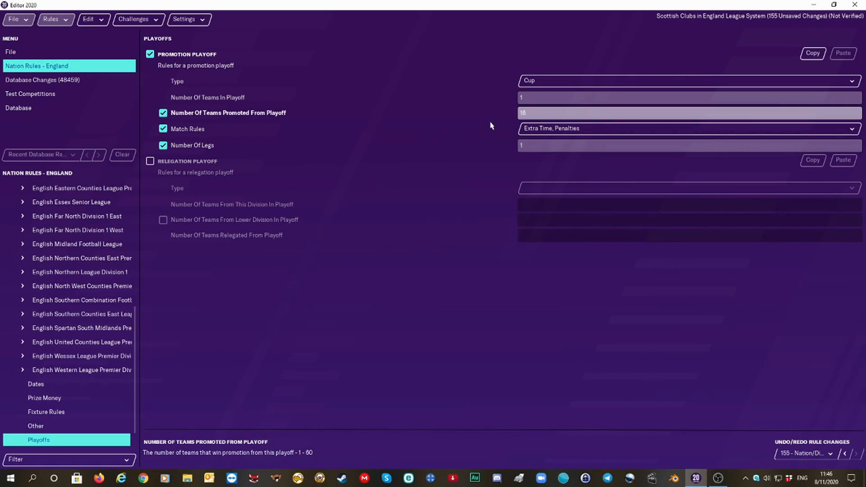
click(529, 99)
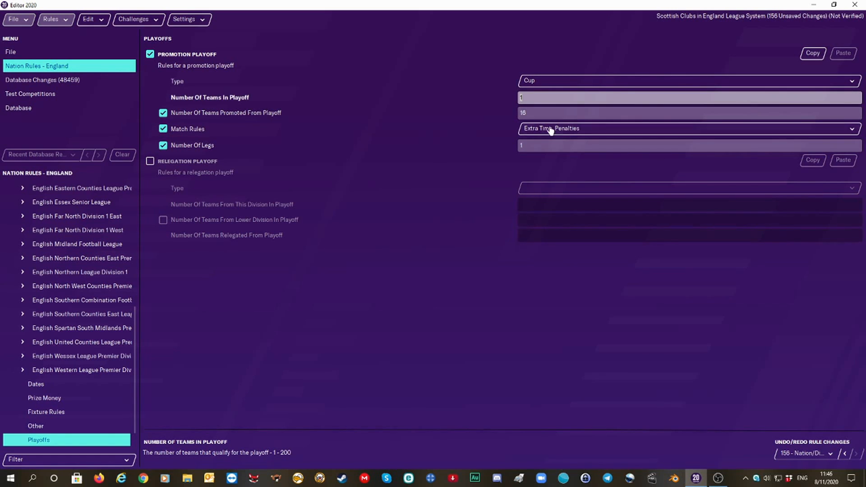
key(BackSpace)
text(64)
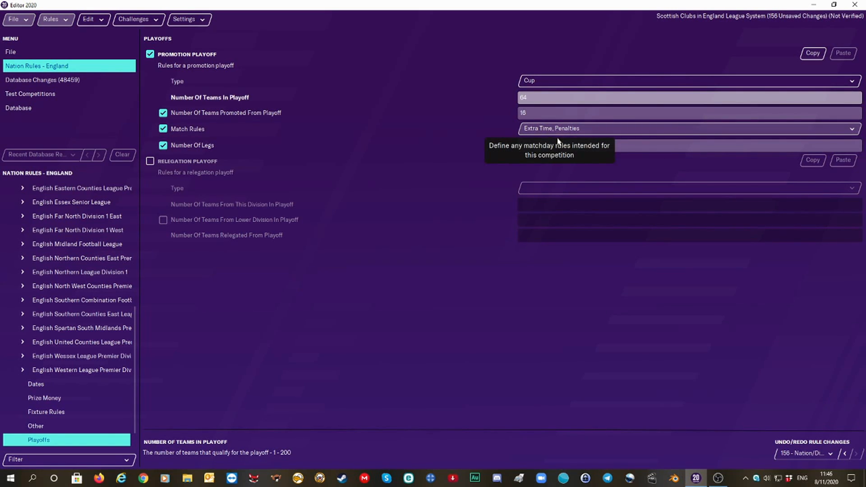
Step: Set the English County Leagues' start date to 3/8/2019 and end date to 30/4/2020
click(54, 385)
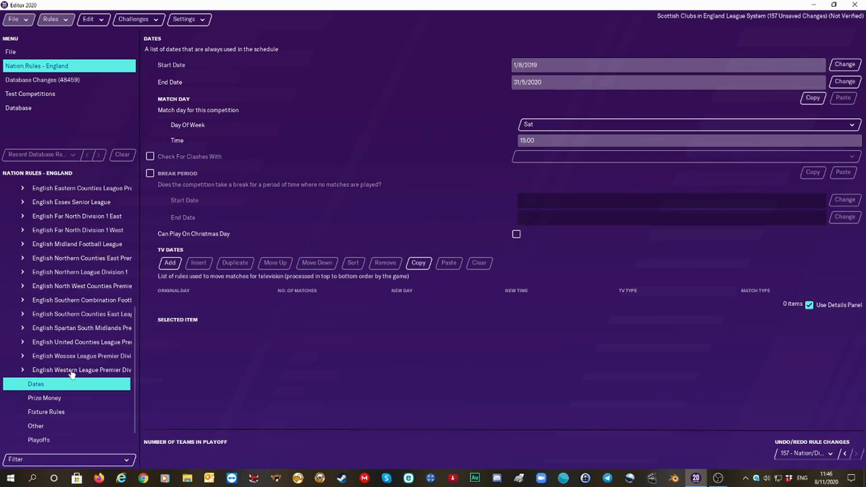
click(807, 85)
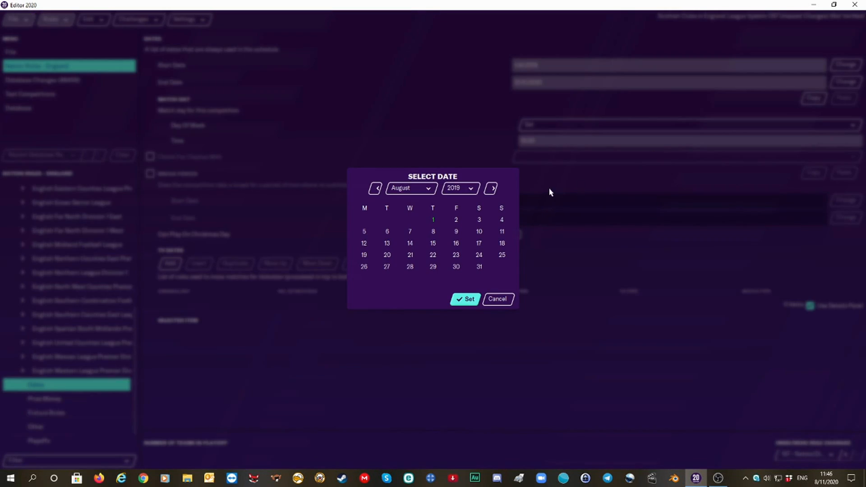
click(466, 303)
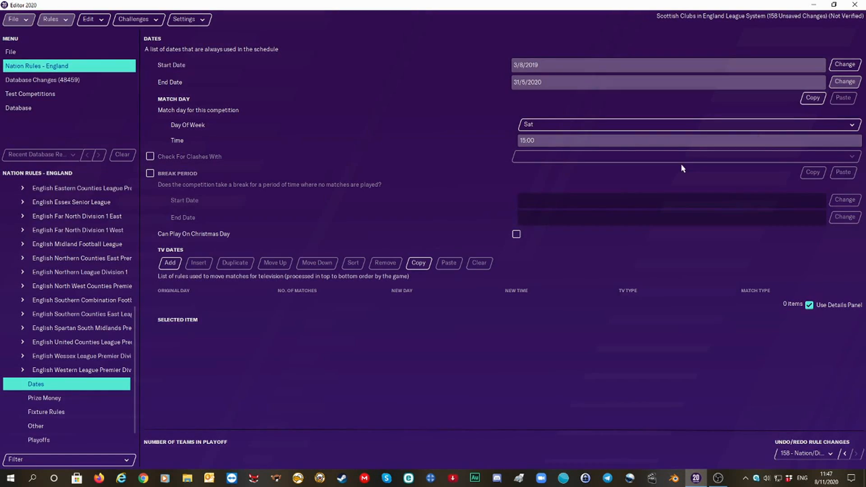
click(845, 81)
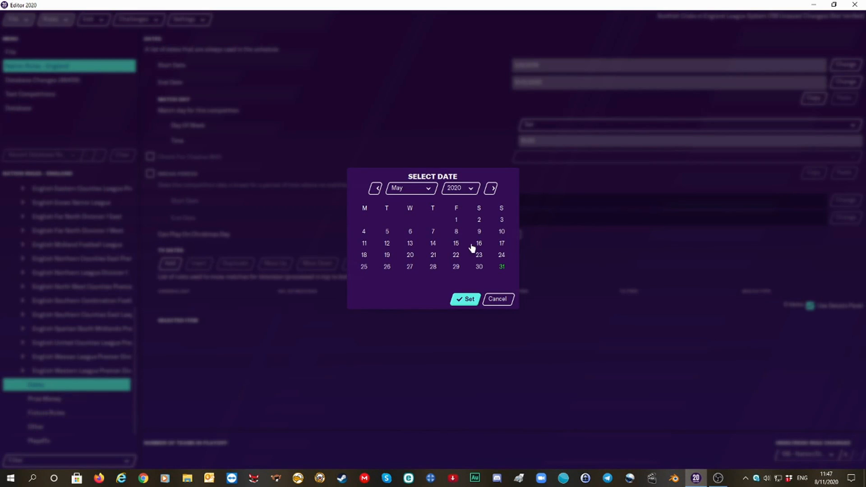
click(433, 193)
click(408, 176)
click(463, 300)
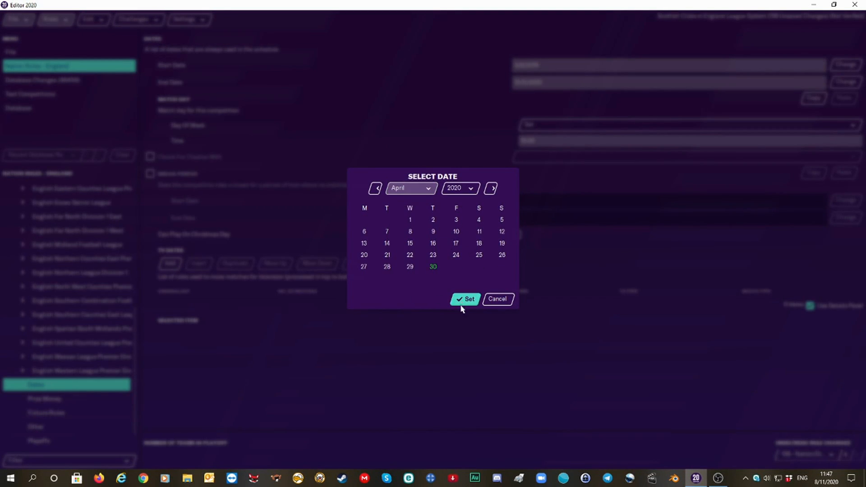
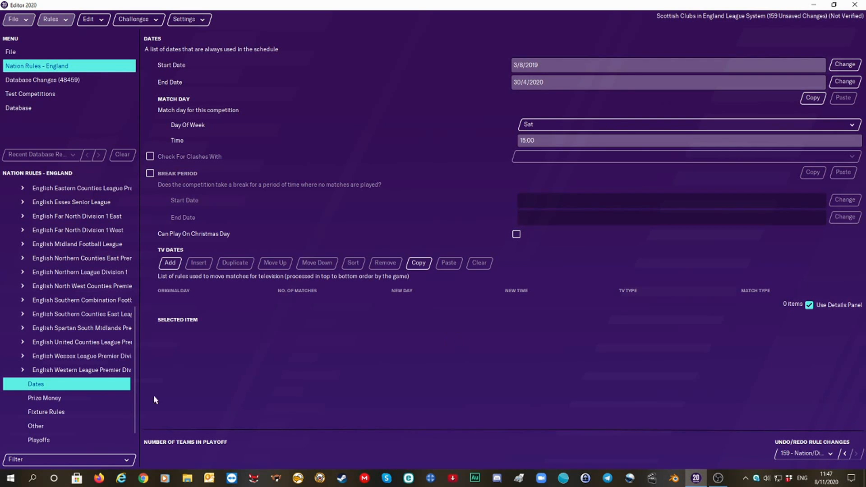
Step: Save the editor data with the completed division rules
drag(135, 424, 133, 451)
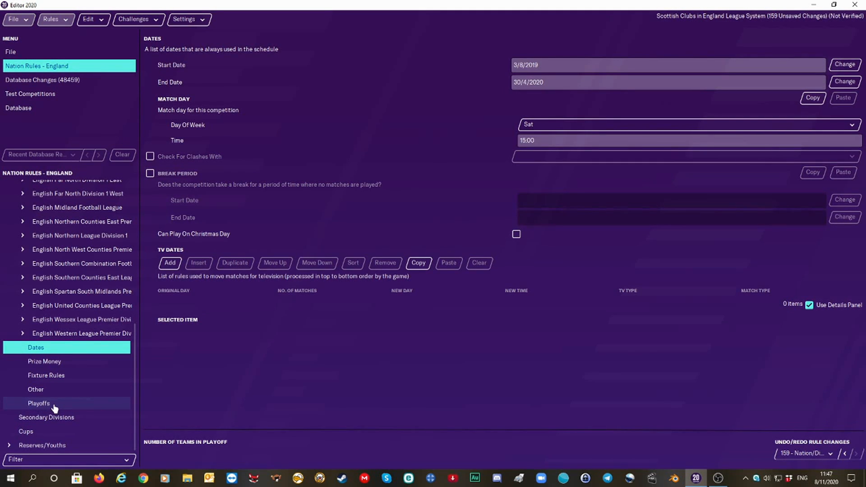
click(13, 22)
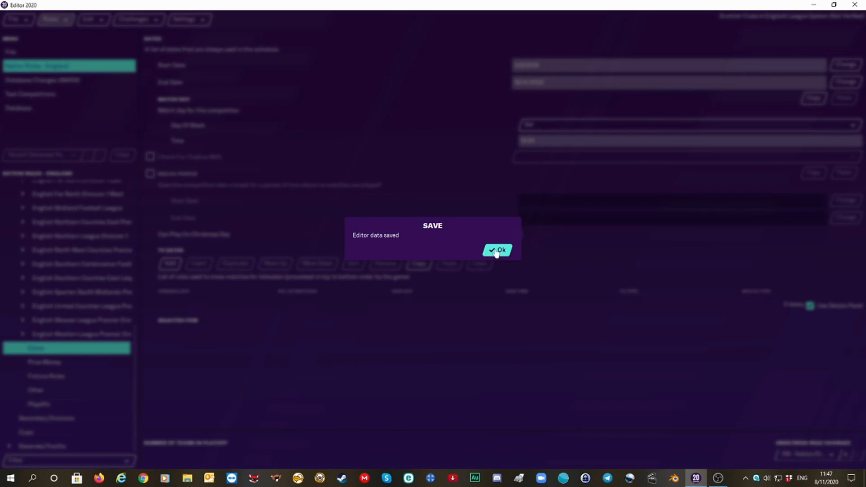
click(496, 252)
Step: Test the England nation rules and save the editor data again
click(56, 21)
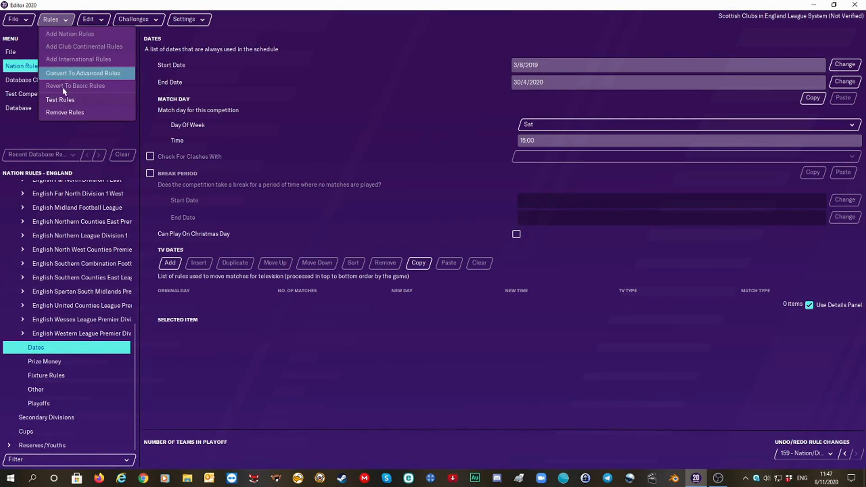
click(60, 99)
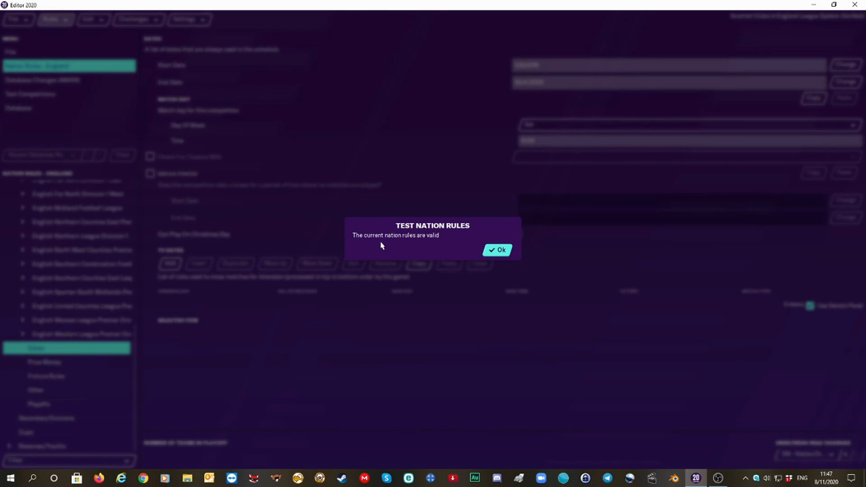
click(497, 251)
click(14, 19)
click(21, 99)
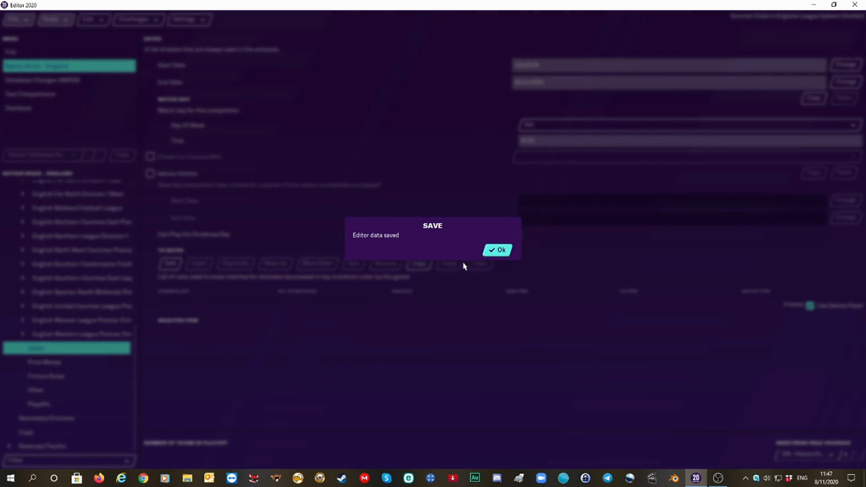
click(497, 250)
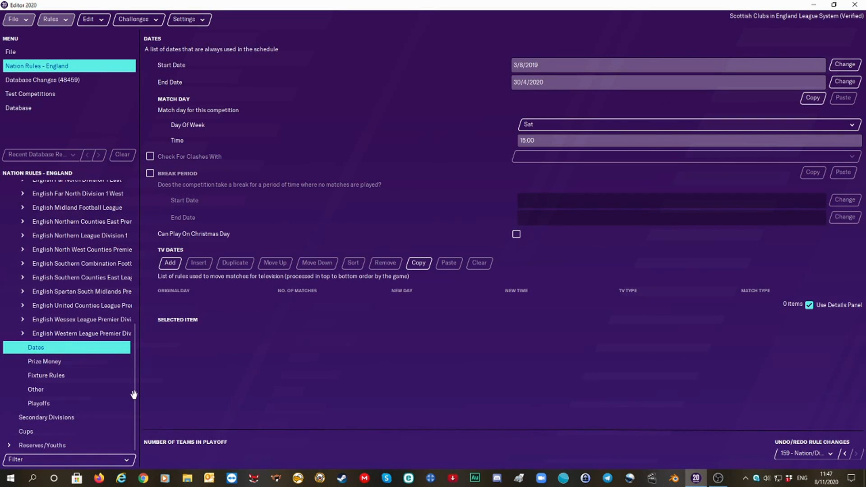
Step: Enable the first reserve/youth team in England's general reserve rules and set its team type to U23s
click(9, 446)
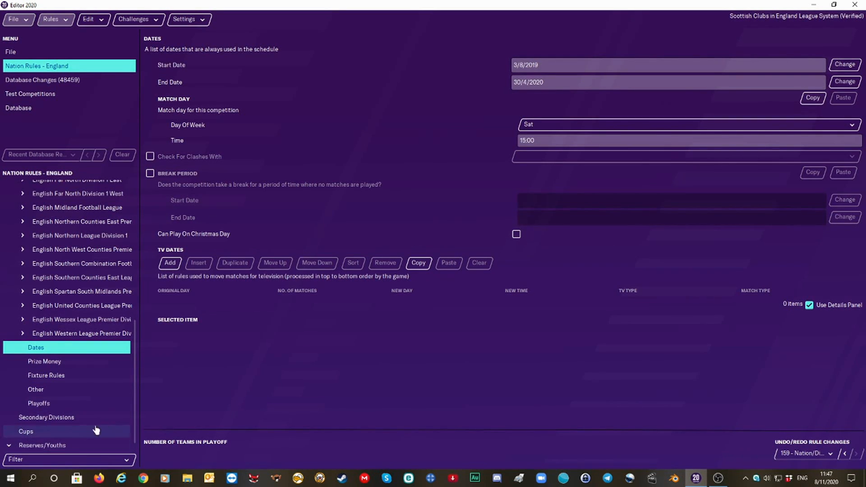
drag(134, 412, 135, 475)
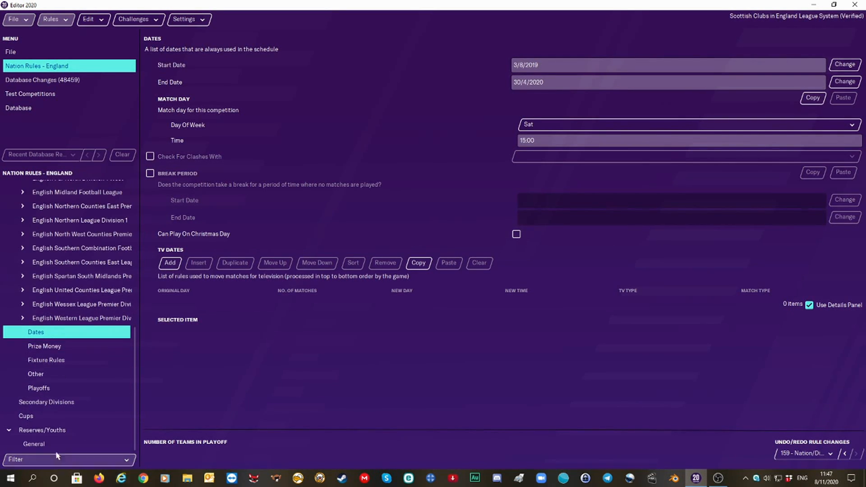
click(37, 445)
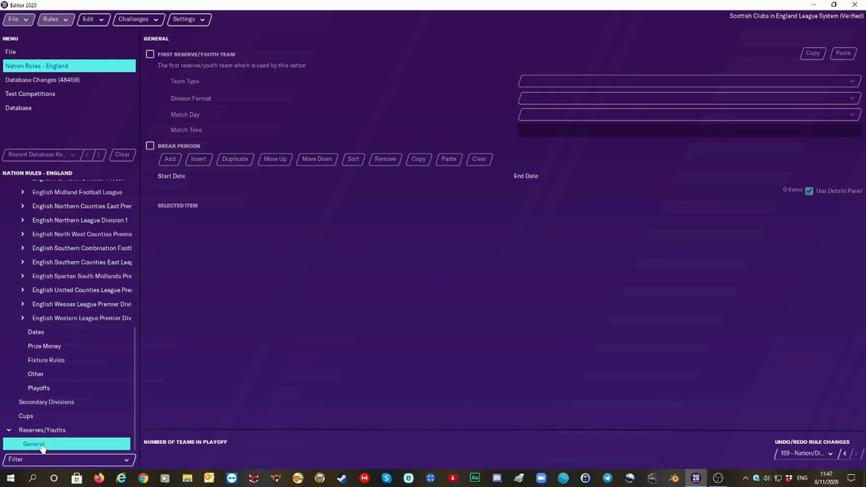
click(150, 55)
click(527, 82)
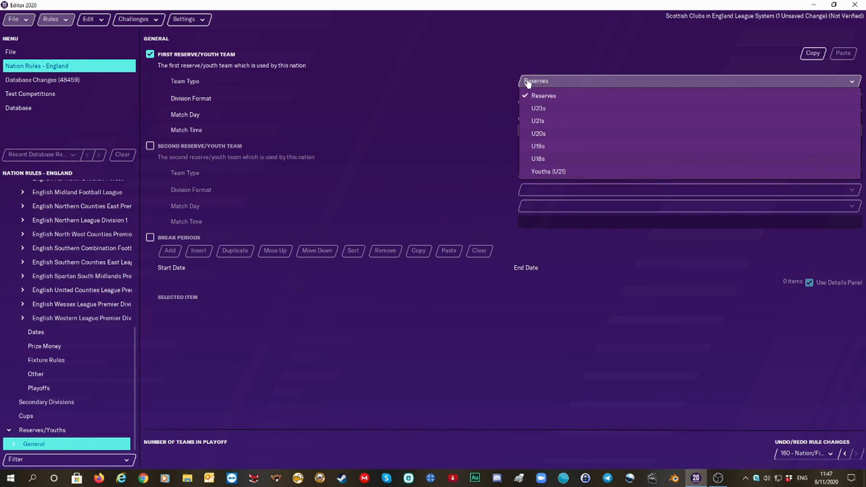
click(524, 109)
Step: Enable a second reserve/youth team with the U18s team type and save the editor data
click(150, 145)
click(536, 174)
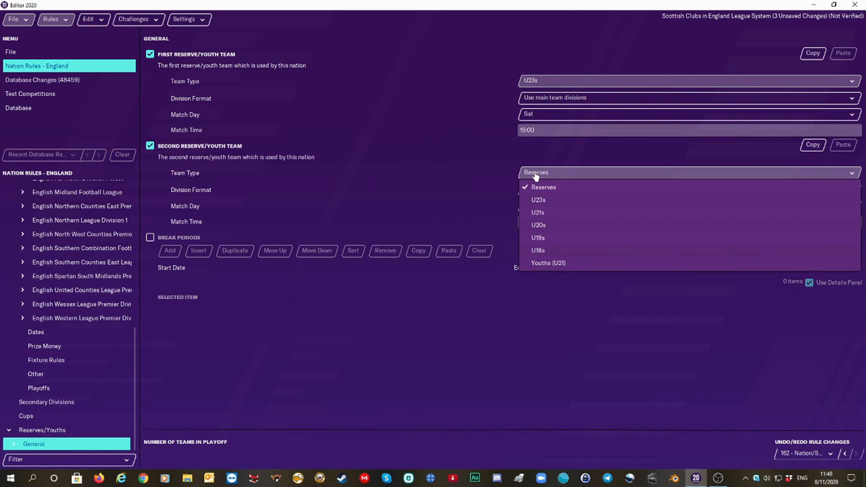
click(547, 251)
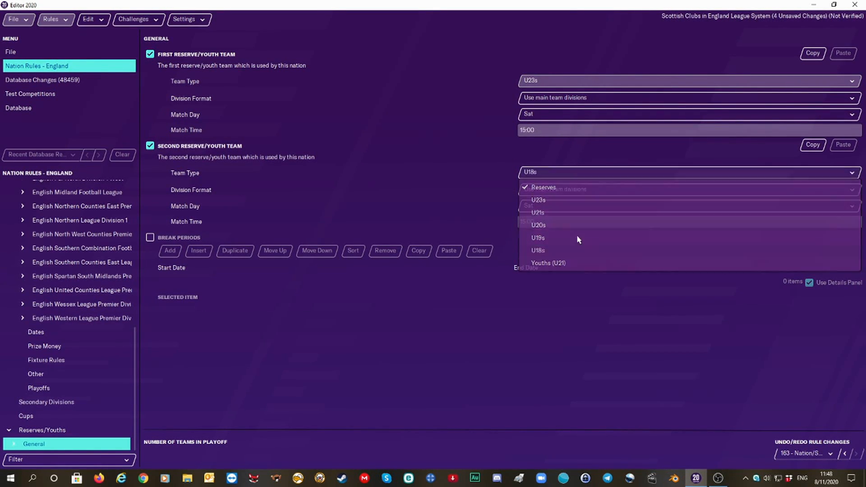
click(13, 18)
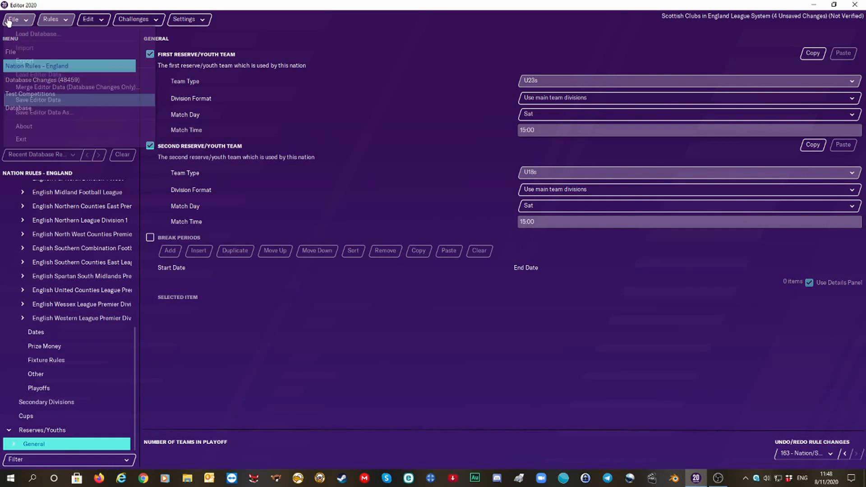
click(33, 103)
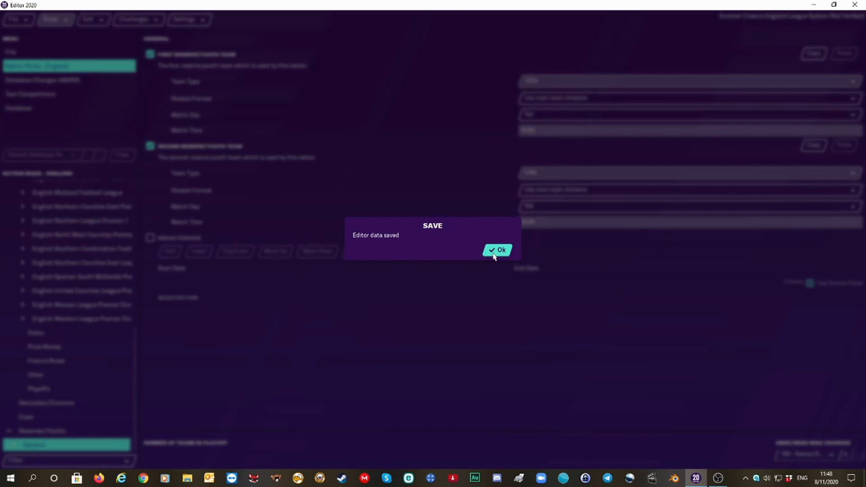
click(500, 251)
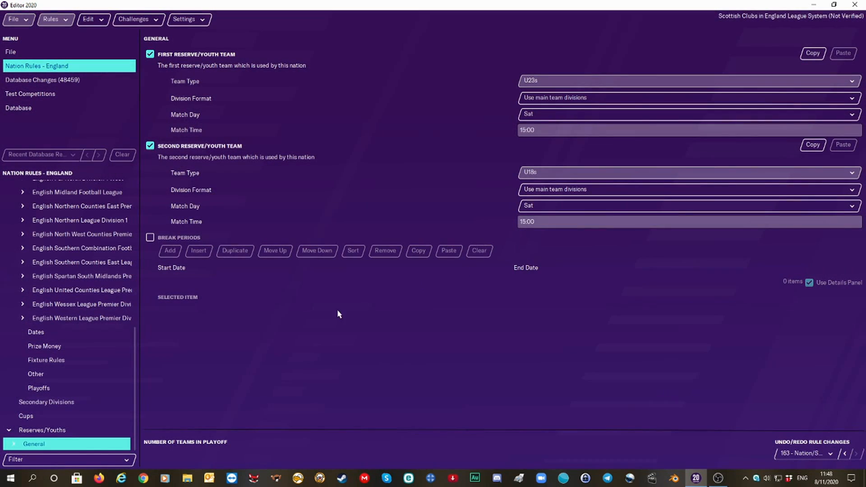
Step: Create a new England cup of the FA Cup type for the English FA Cup competition and proceed to team selection
click(21, 417)
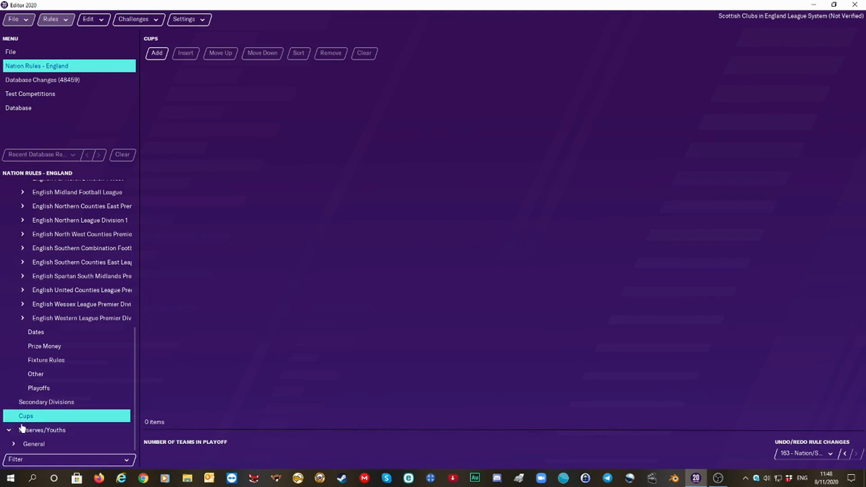
click(155, 53)
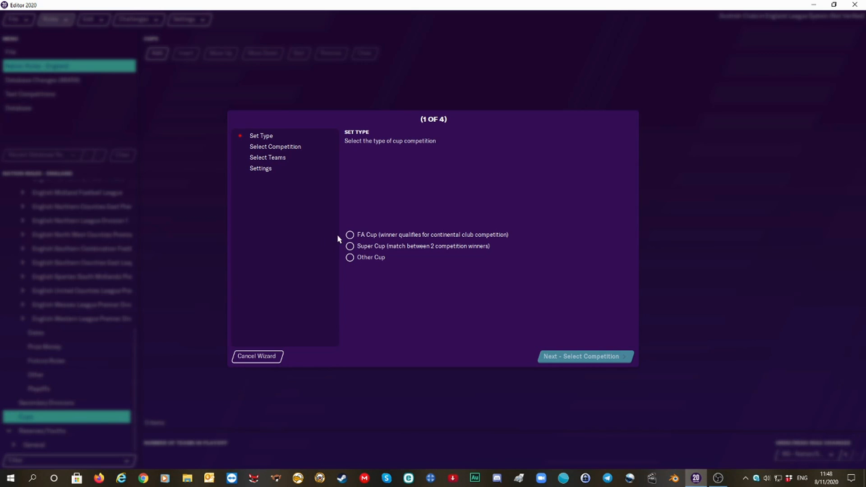
click(350, 235)
click(561, 359)
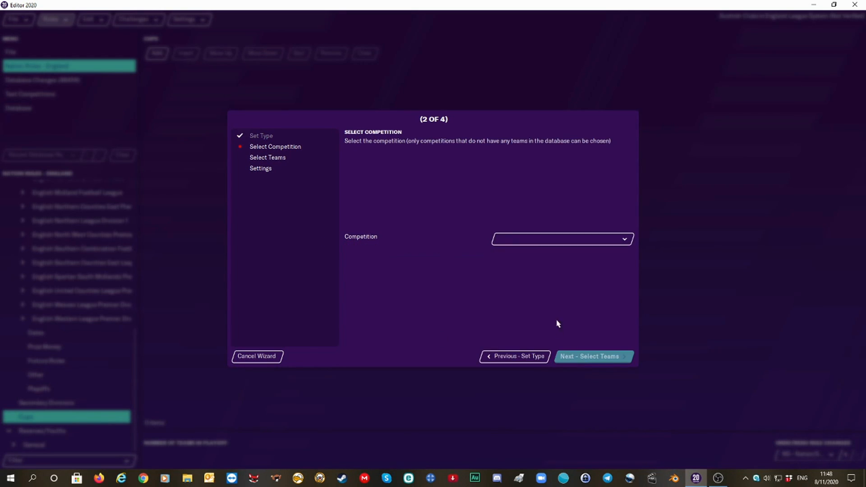
click(543, 243)
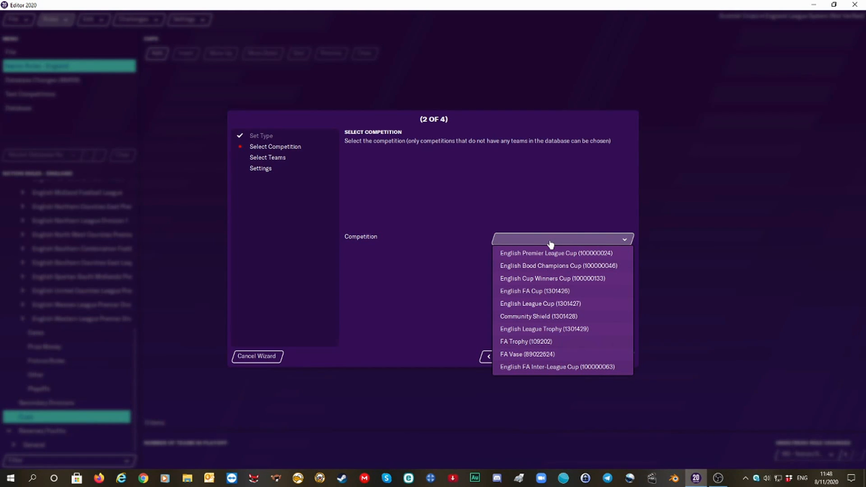
click(541, 291)
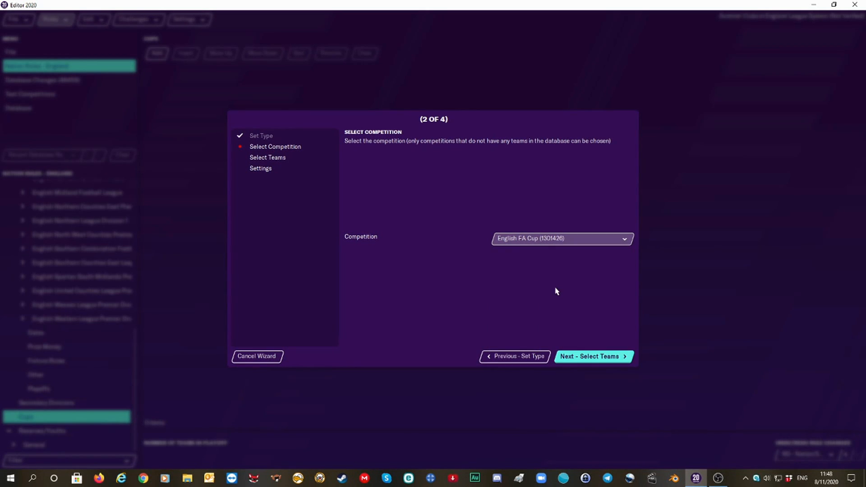
click(574, 354)
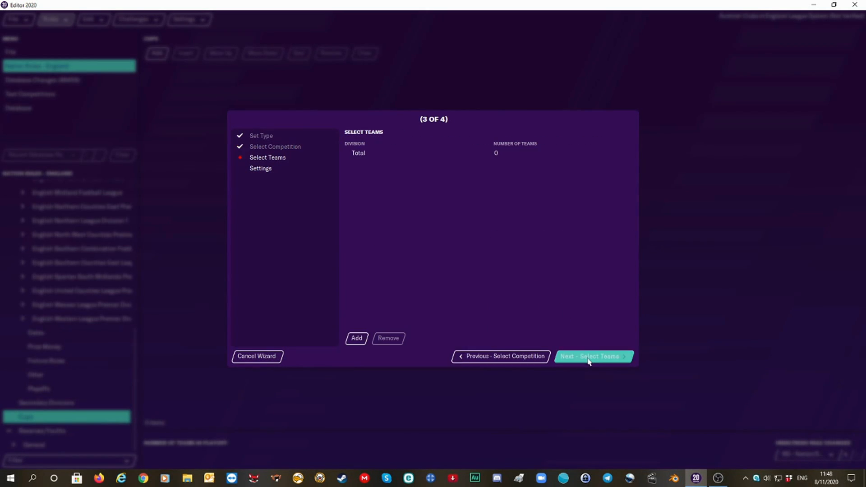
Step: Add the English Premier League and English Division 1 to the FA Cup's participating divisions
click(356, 339)
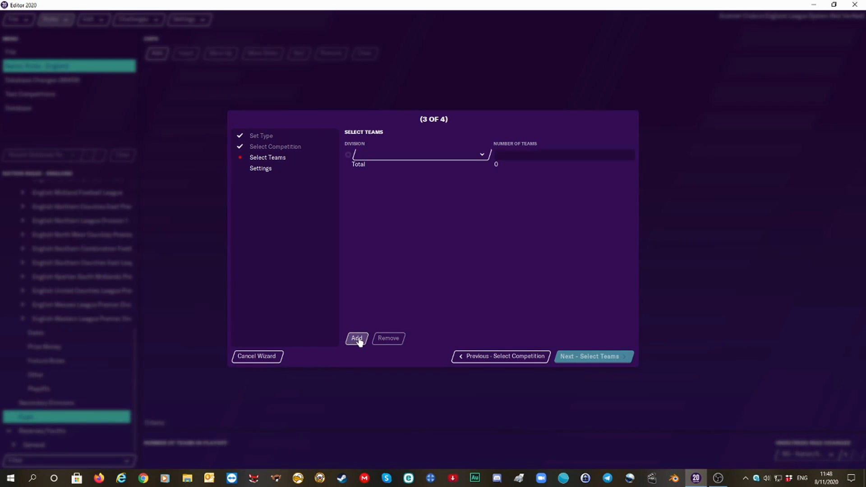
click(422, 155)
click(415, 169)
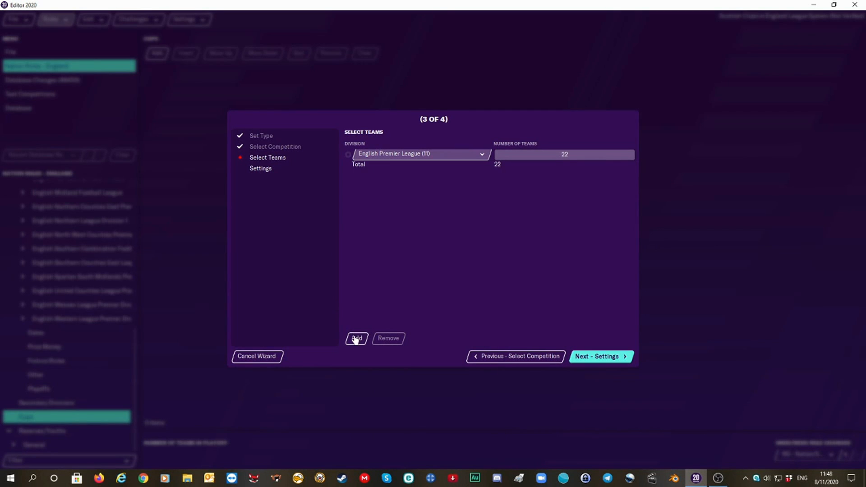
click(409, 168)
click(406, 193)
Step: Add English Division 2 North and English Division 2 South to the FA Cup's participating divisions
click(355, 338)
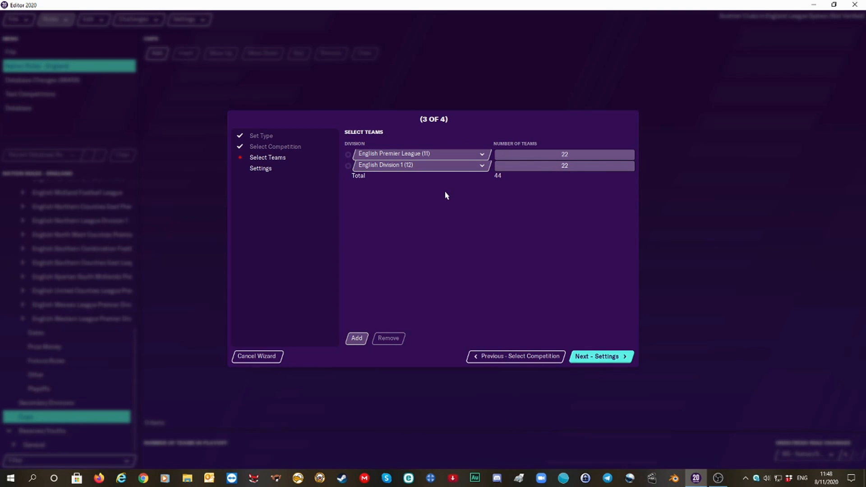
click(434, 179)
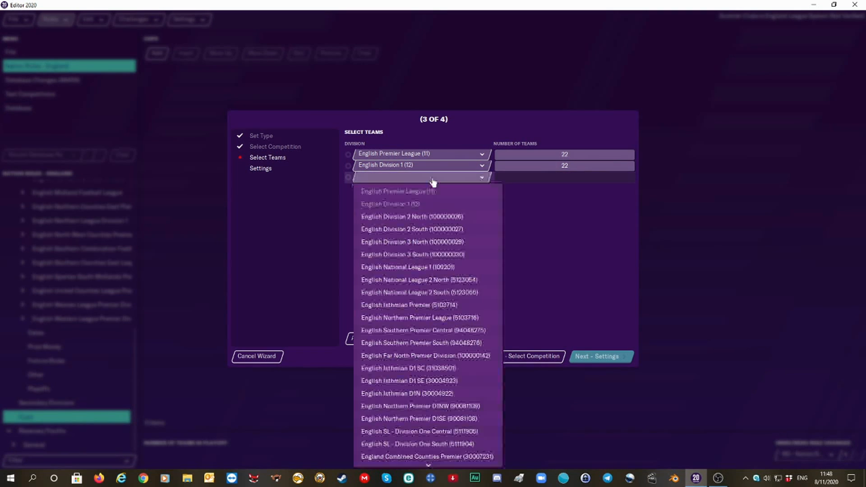
click(408, 220)
click(356, 337)
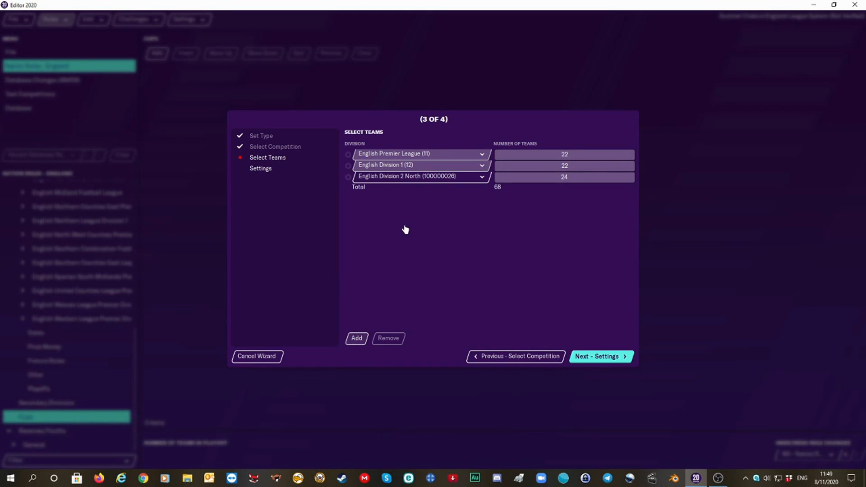
click(413, 190)
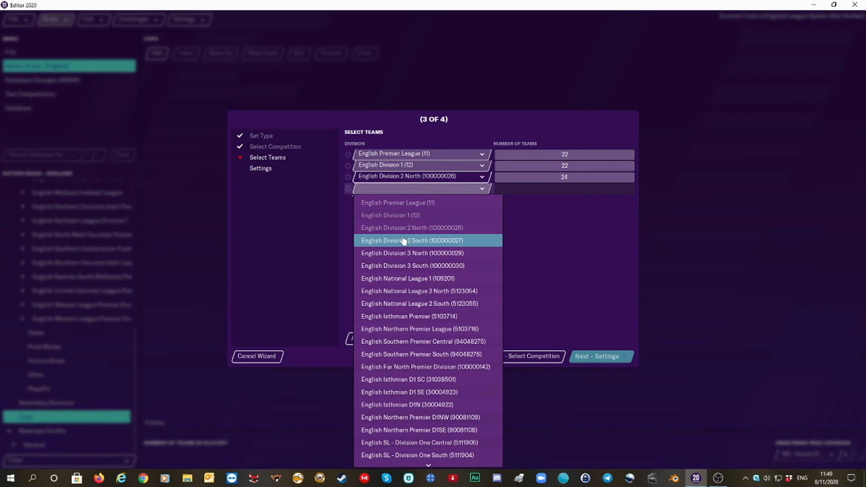
click(397, 241)
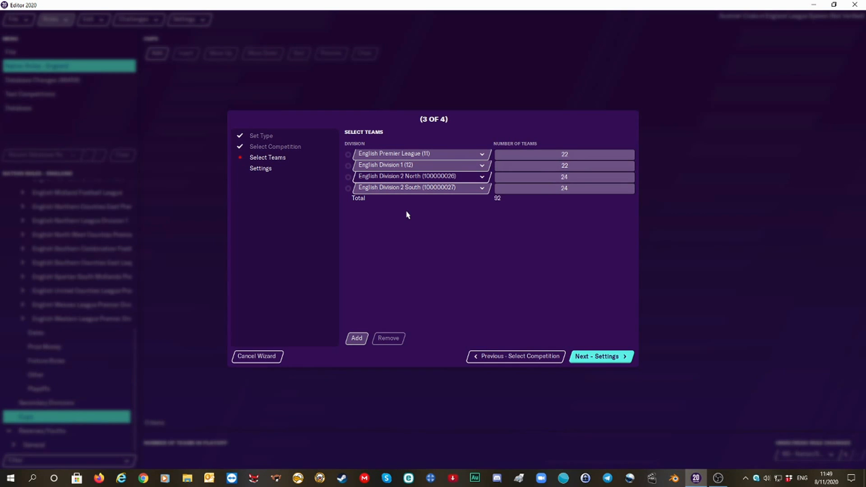
Step: Add English Division 3 North and English Division 3 South to the FA Cup's participating divisions
click(410, 204)
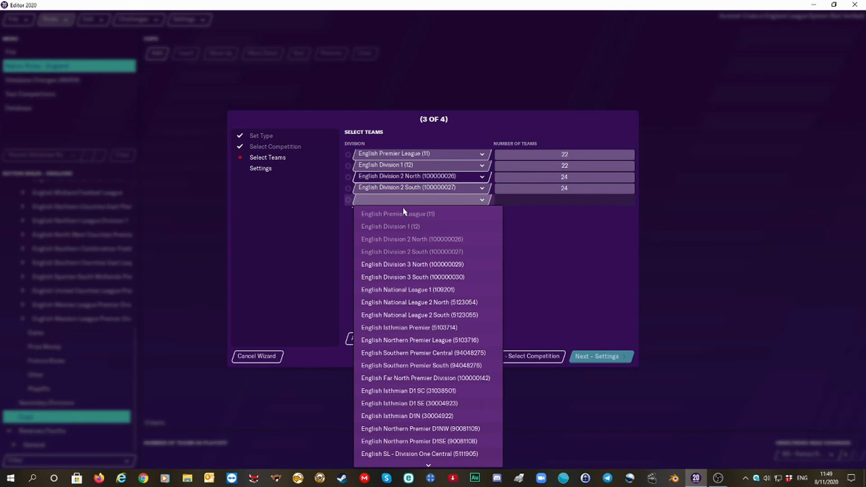
click(405, 269)
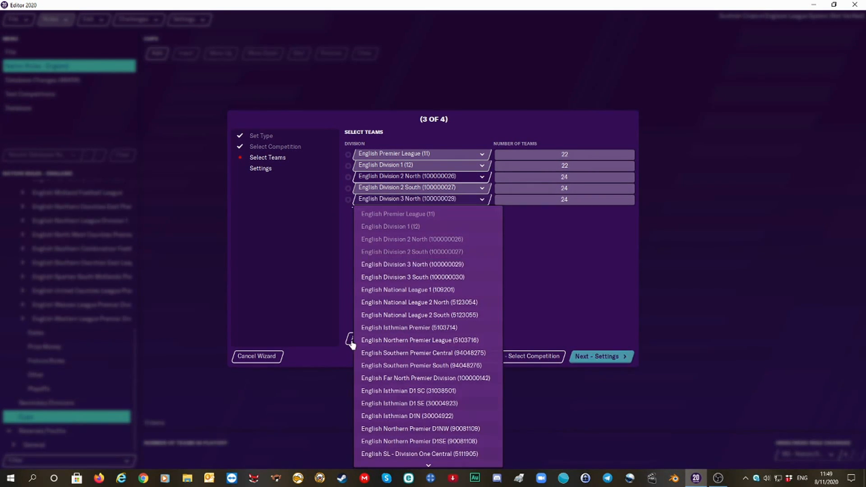
click(415, 212)
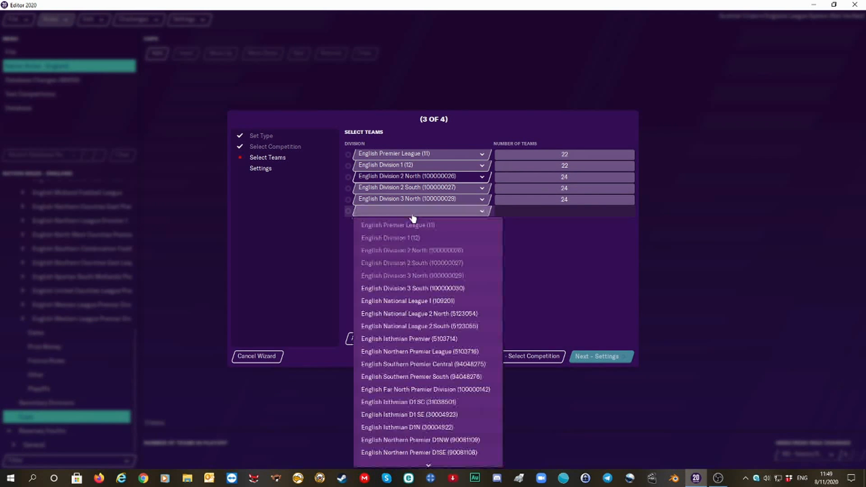
click(410, 288)
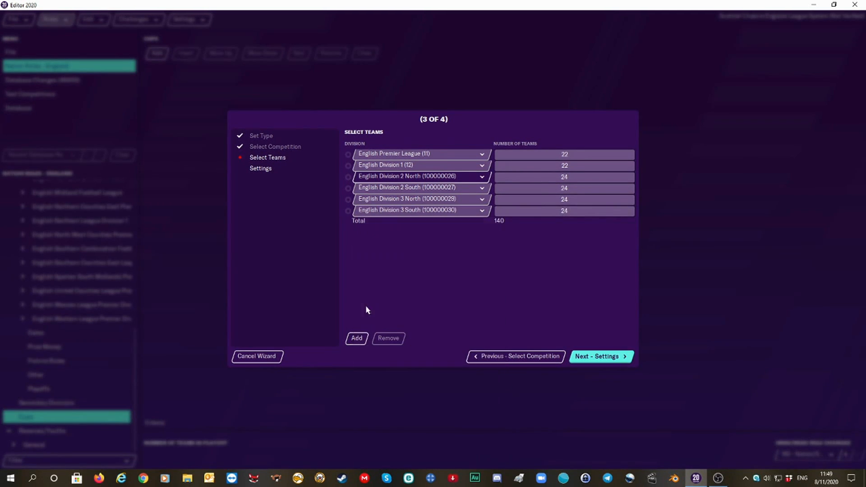
Step: Add English National League 1, National League 2 North and National League 2 South to the FA Cup's participating divisions
click(360, 339)
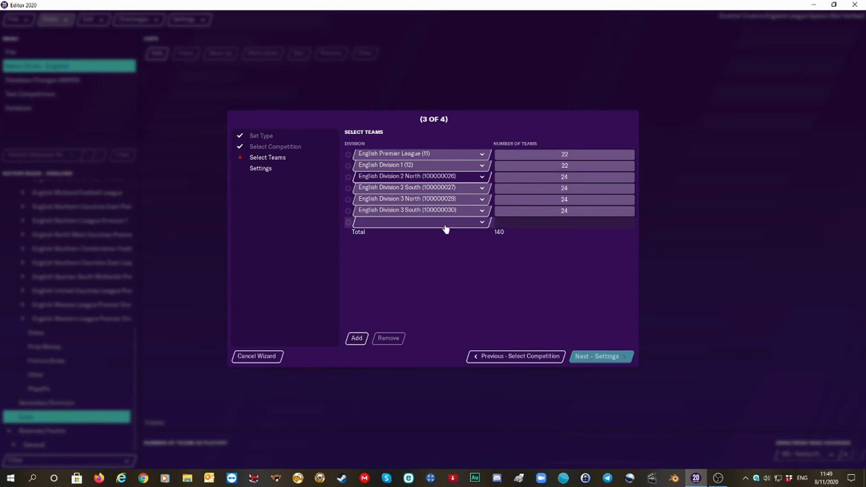
click(445, 225)
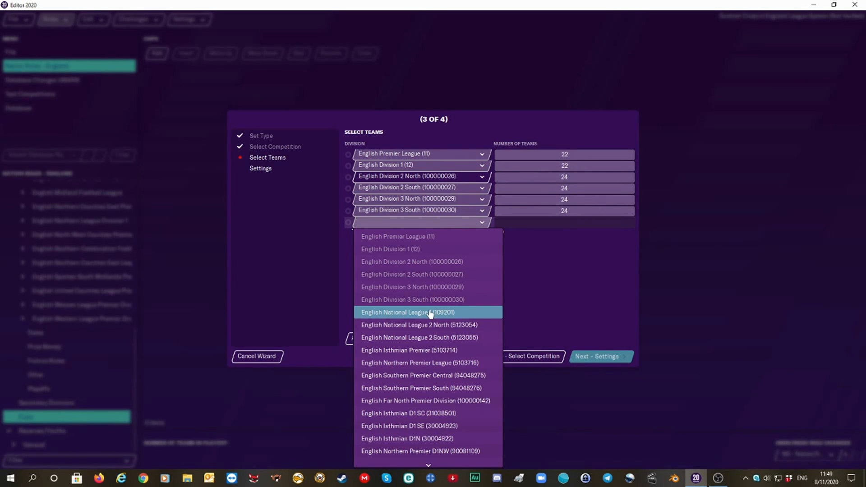
click(408, 312)
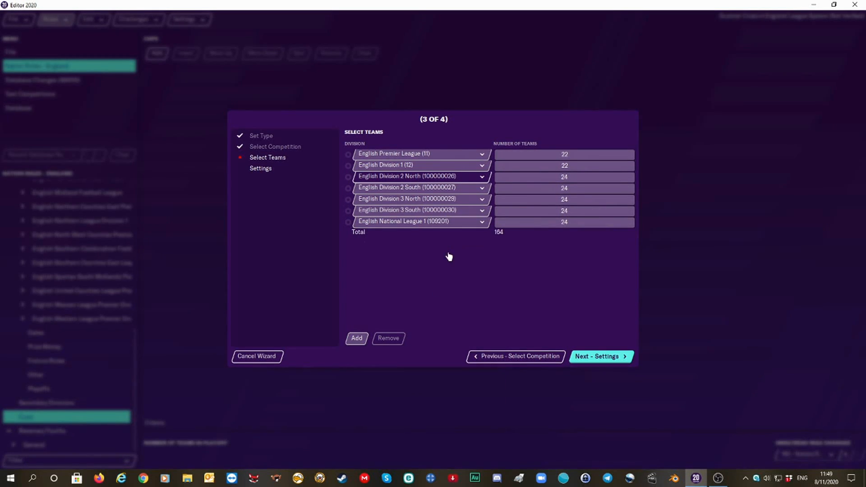
click(356, 338)
click(438, 235)
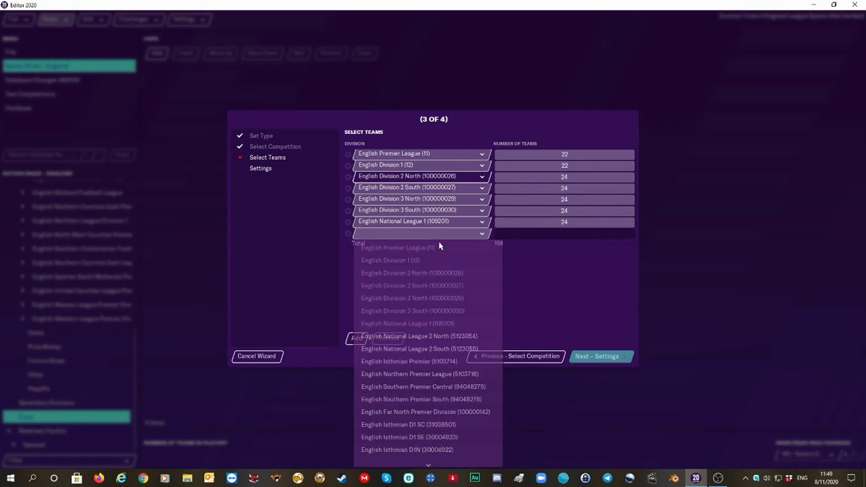
click(426, 338)
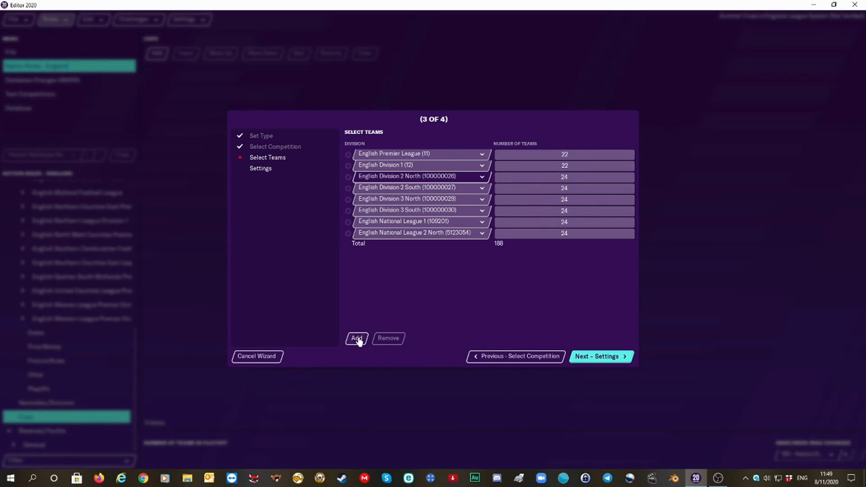
click(357, 338)
click(446, 246)
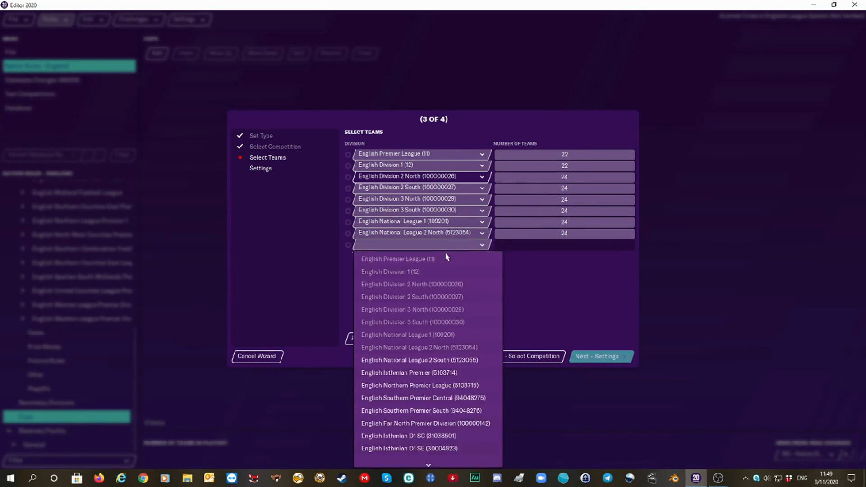
click(420, 361)
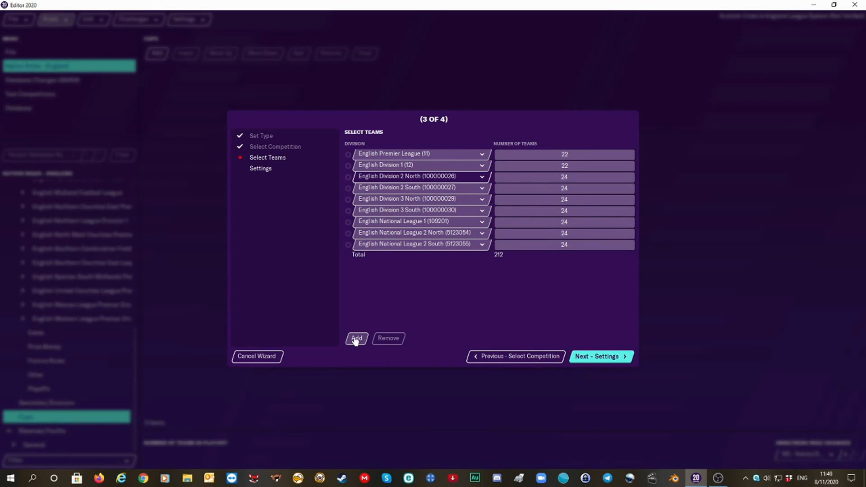
Step: Add English Isthmian Premier and English Northern Premier League to the FA Cup's participating divisions
click(357, 338)
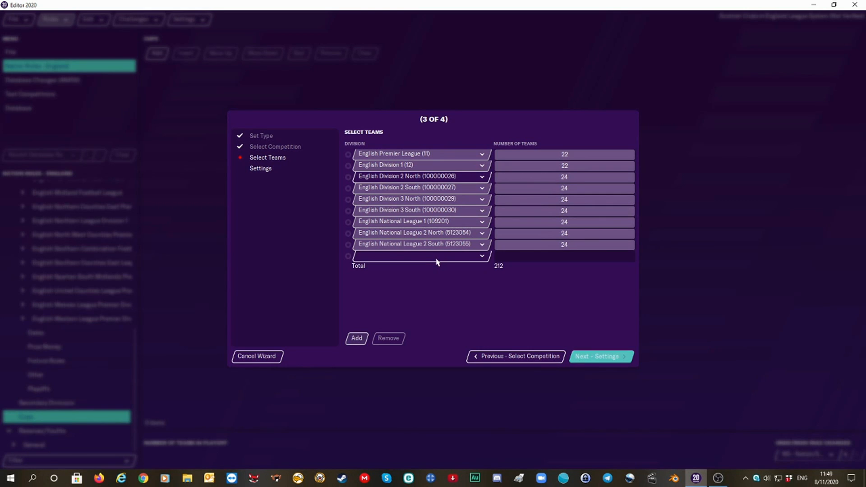
click(432, 260)
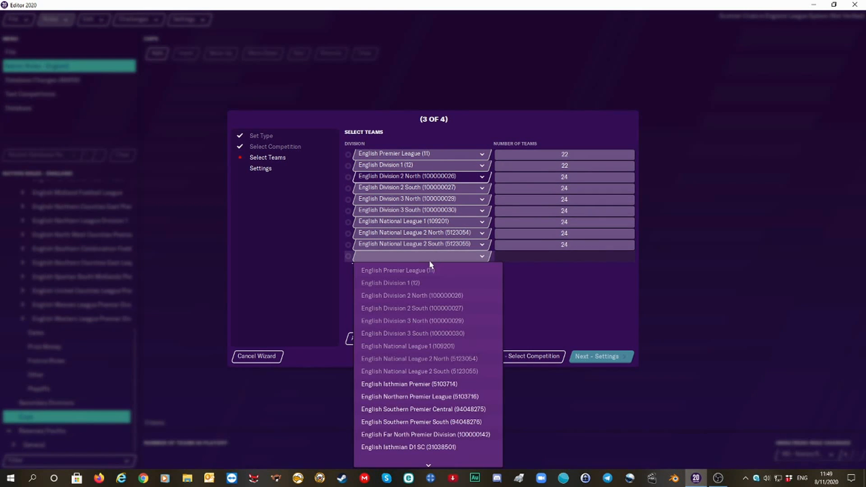
click(414, 385)
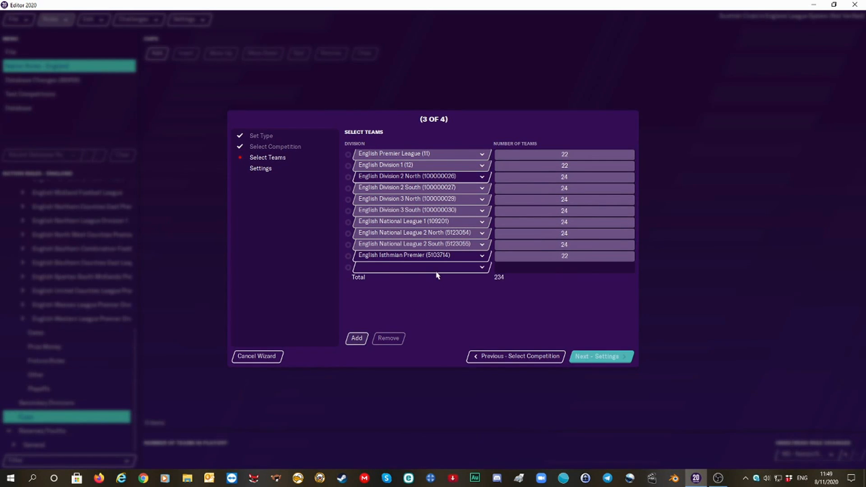
click(433, 269)
click(419, 408)
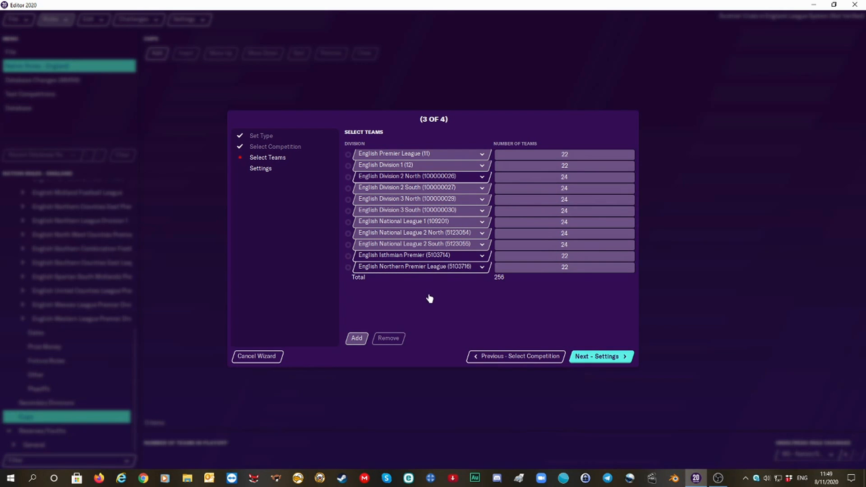
Step: Add English Southern Premier Central and English Southern Premier South to the FA Cup's participating divisions
click(433, 282)
click(431, 433)
click(352, 339)
click(423, 292)
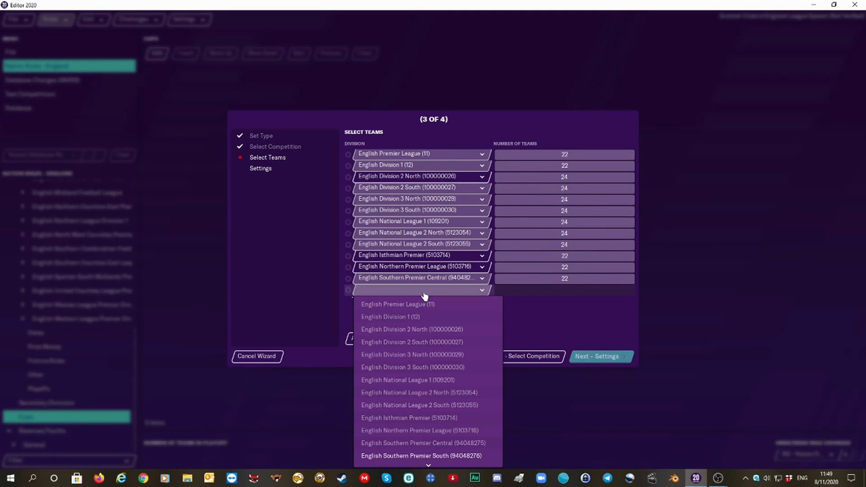
scroll(433, 451, down, 3)
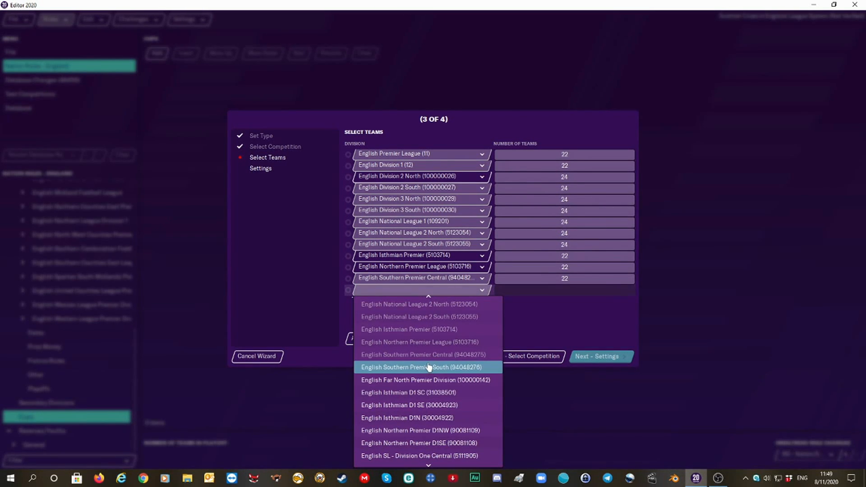
click(425, 368)
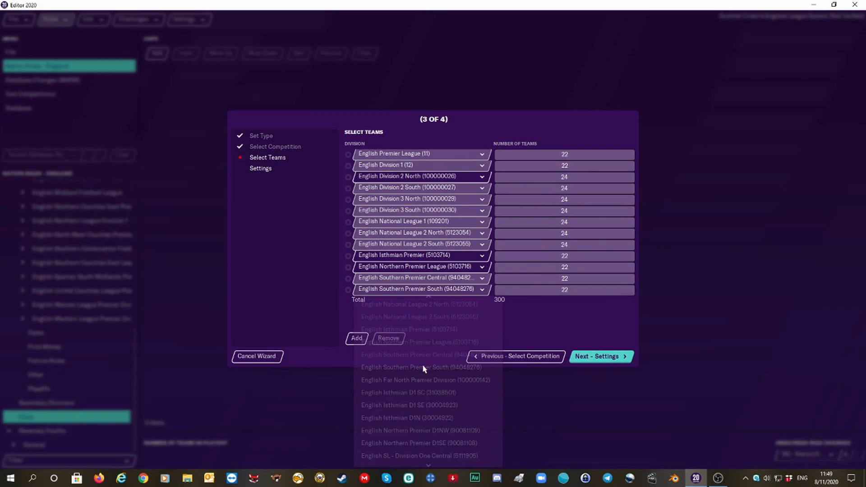
Step: Add English Far North Premier Division and English Isthmian D1 SC to the FA Cup's participating divisions
click(356, 339)
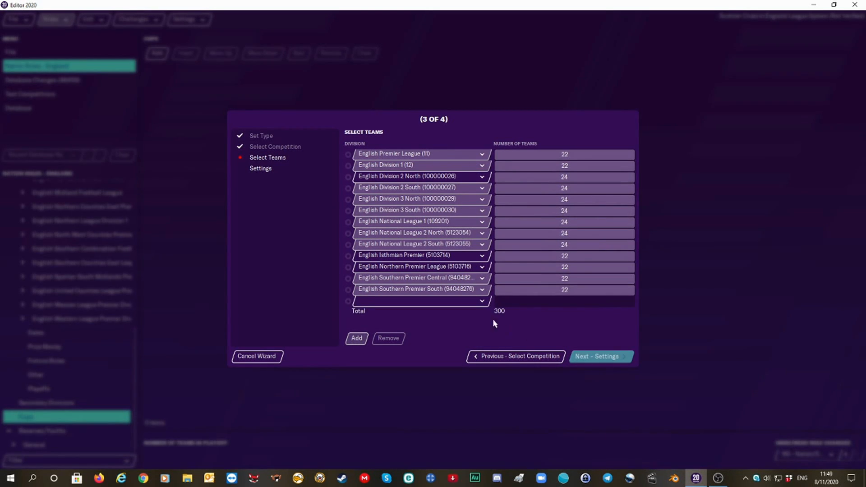
scroll(469, 406, down, 5)
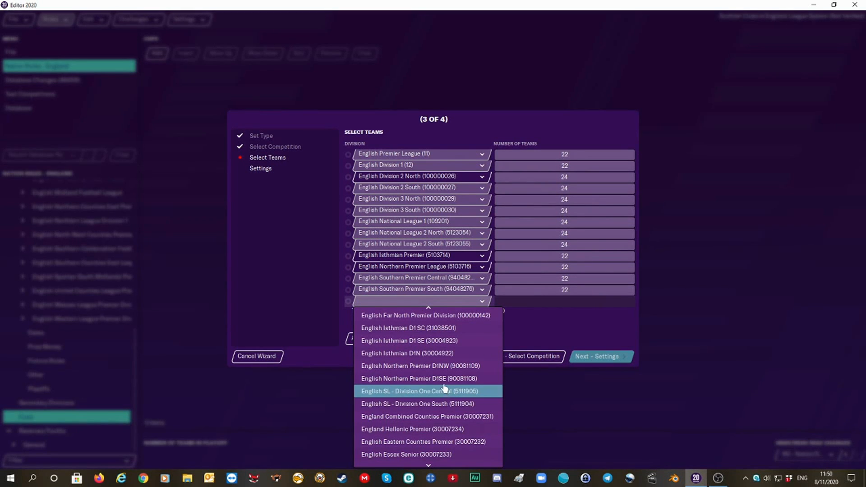
click(449, 320)
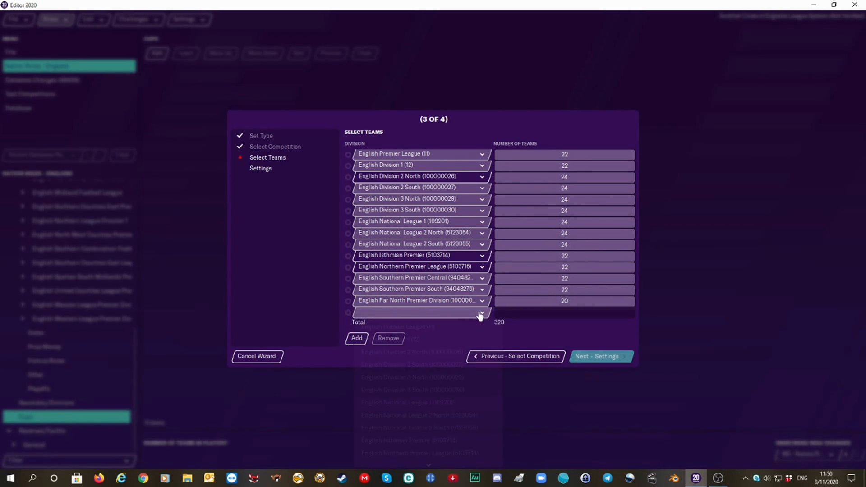
click(477, 316)
scroll(445, 453, down, 5)
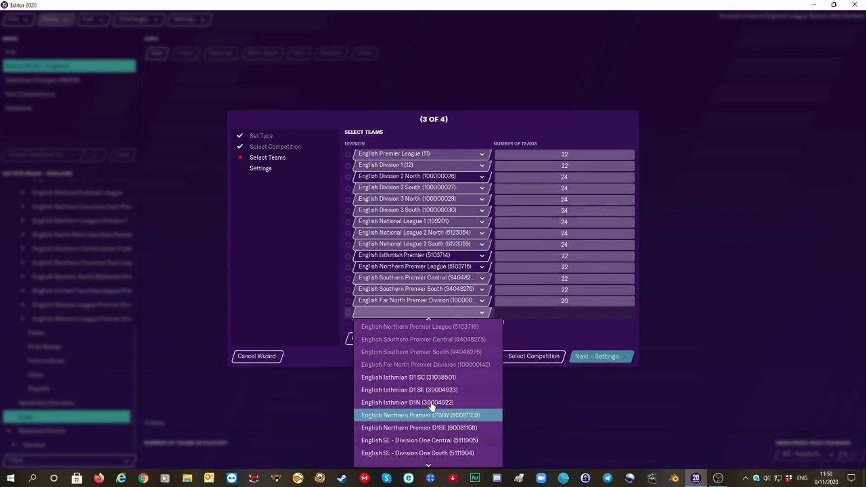
click(376, 378)
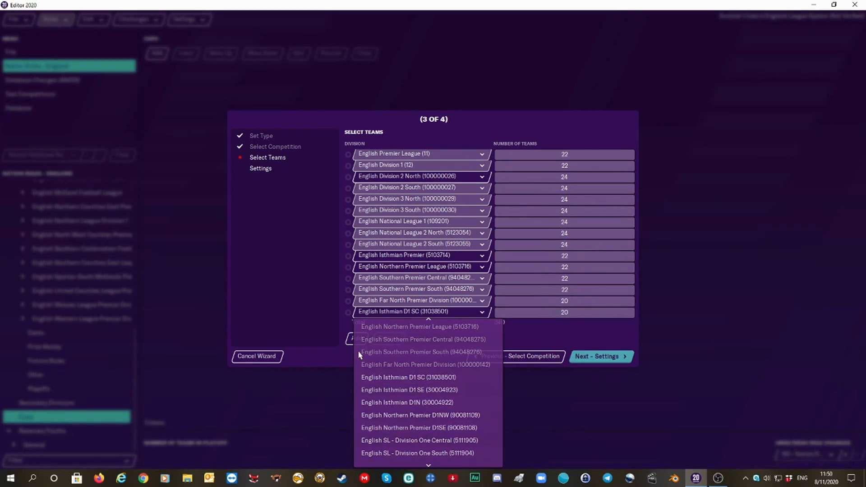
Step: Add English Isthmian D1 SE and English Isthmian D1N to the FA Cup's participating divisions
click(356, 338)
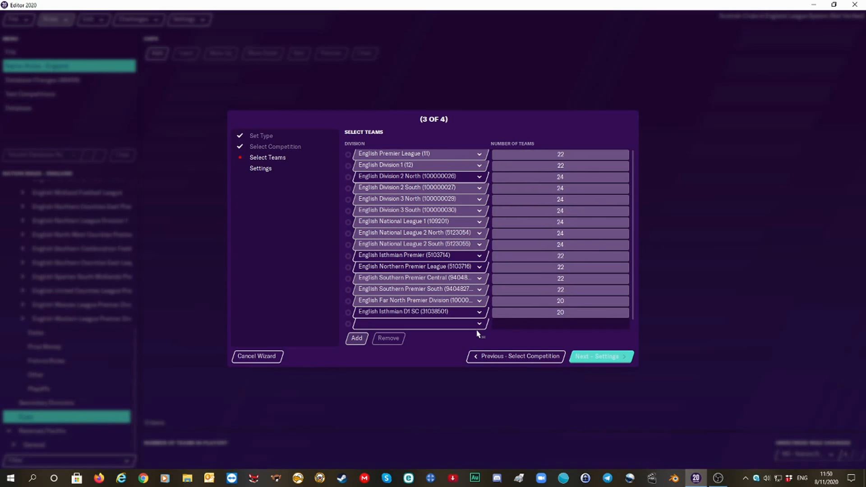
click(479, 324)
scroll(440, 406, down, 5)
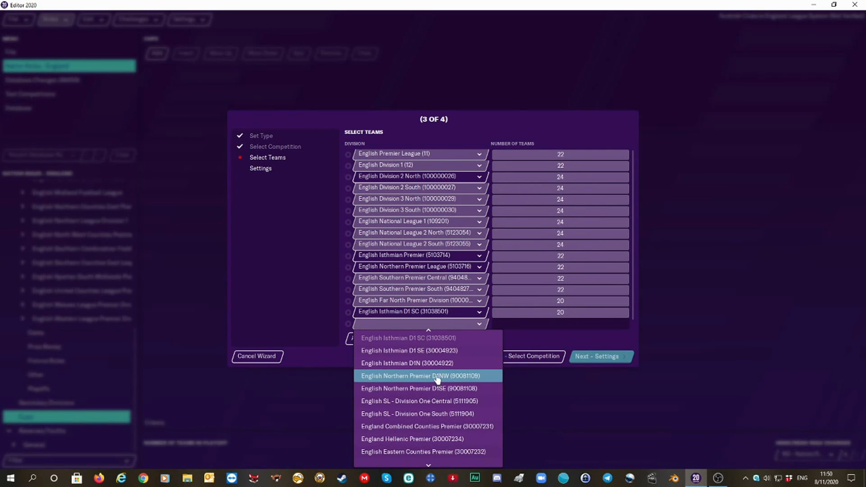
click(434, 351)
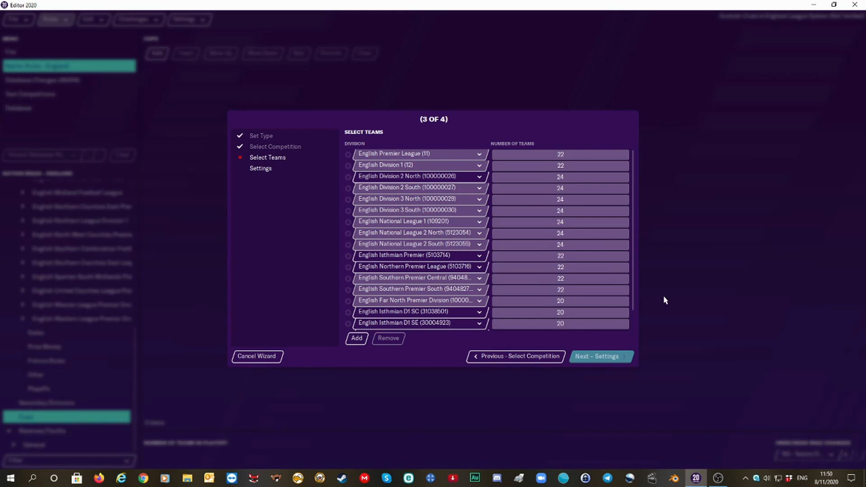
scroll(634, 306, down, 2)
click(464, 314)
scroll(426, 453, down, 3)
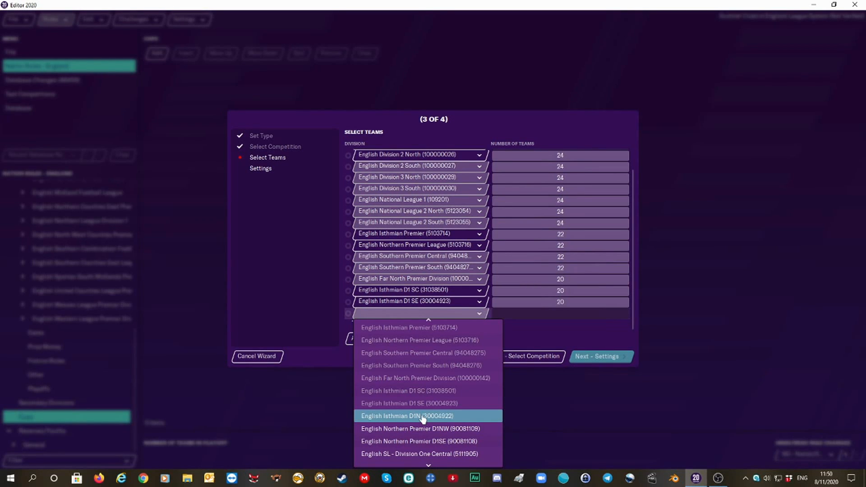
click(423, 416)
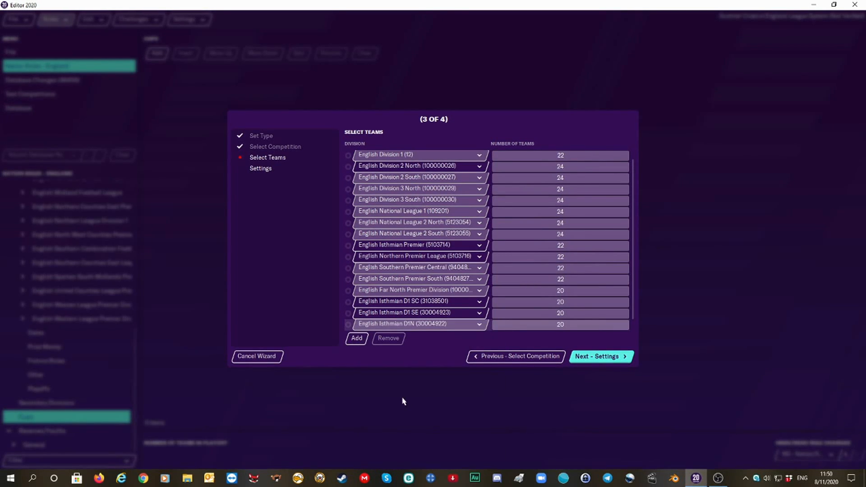
Step: Add English Northern Premier D1NW and English Northern Premier D1SE to the FA Cup's participating divisions
click(359, 342)
drag(633, 308, 642, 363)
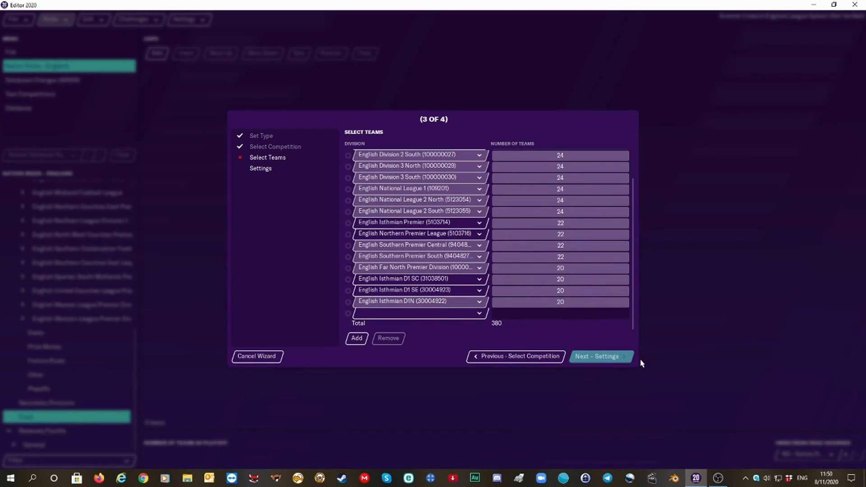
click(473, 316)
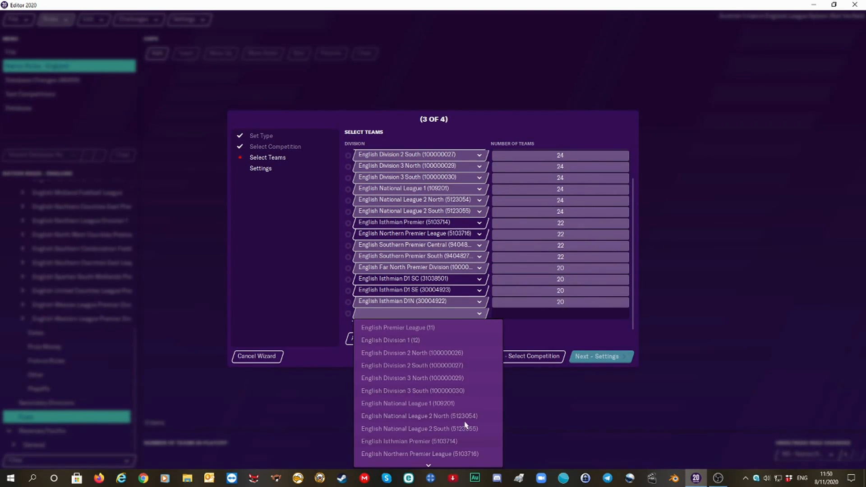
scroll(434, 424, down, 5)
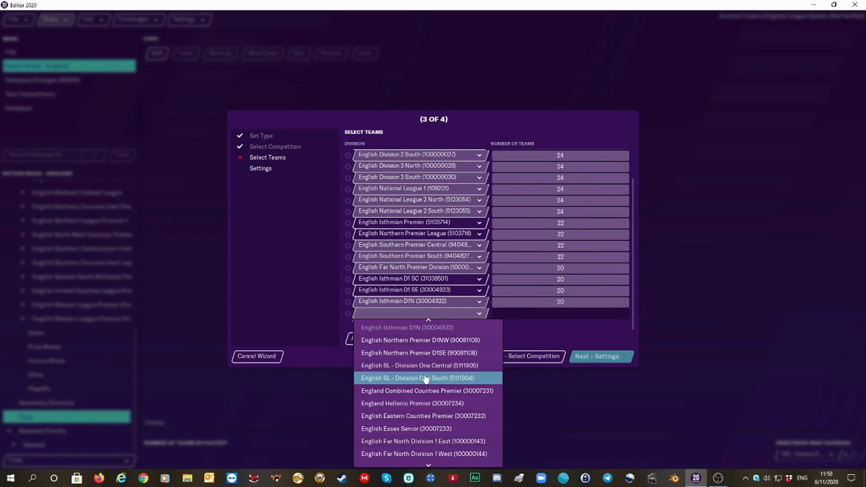
click(426, 344)
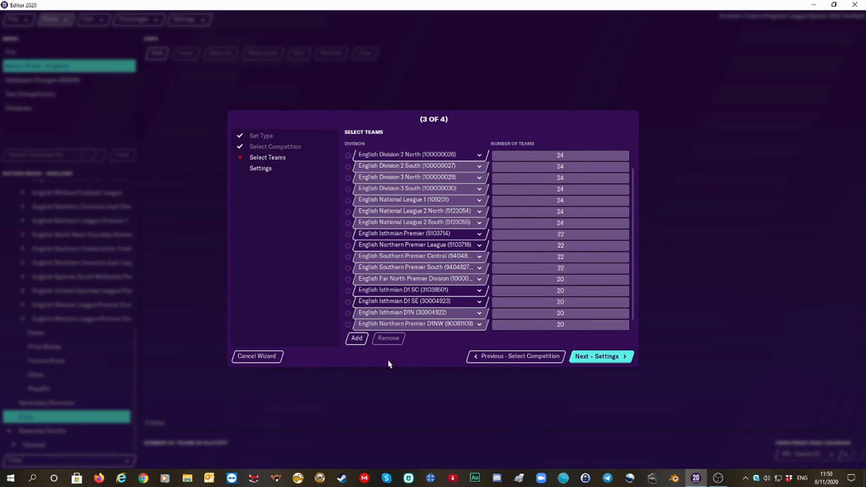
click(357, 339)
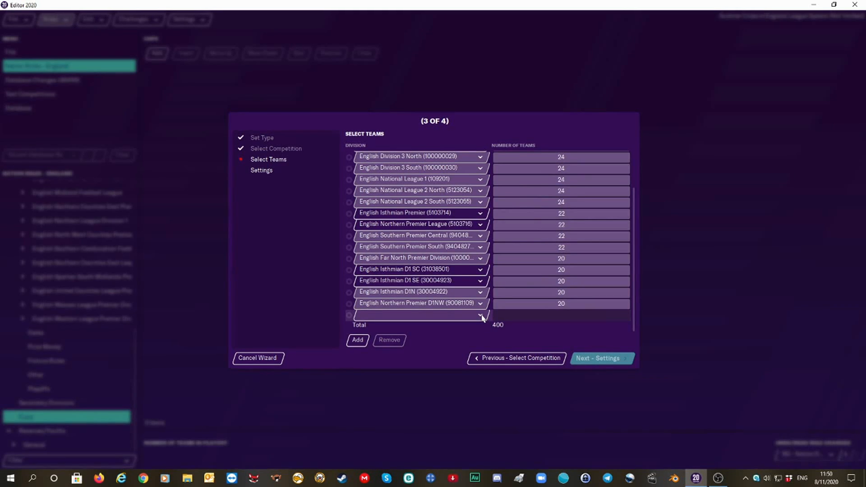
click(484, 317)
scroll(447, 454, down, 5)
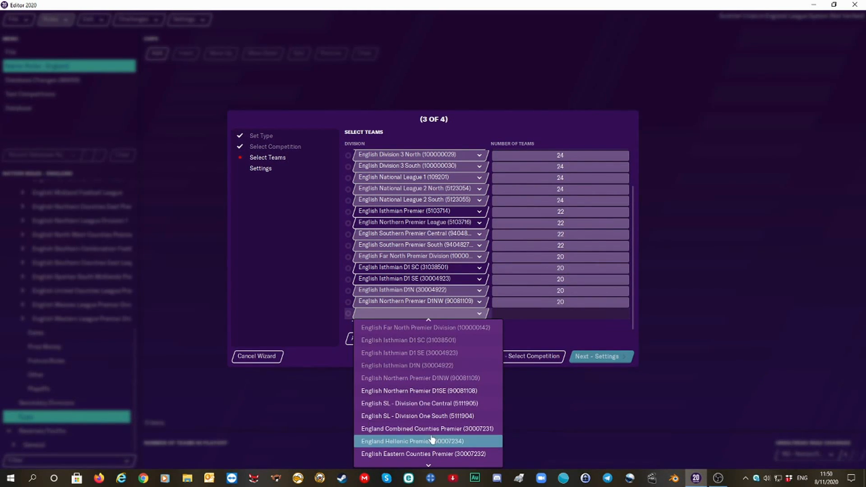
click(403, 402)
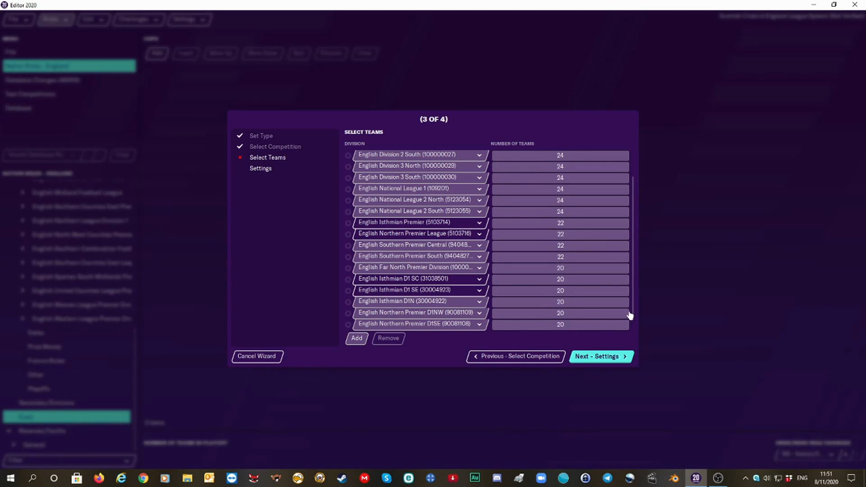
Step: Add English SL - Division One Central and Division One South to the FA Cup's divisions and proceed to the cup settings
drag(632, 307, 640, 361)
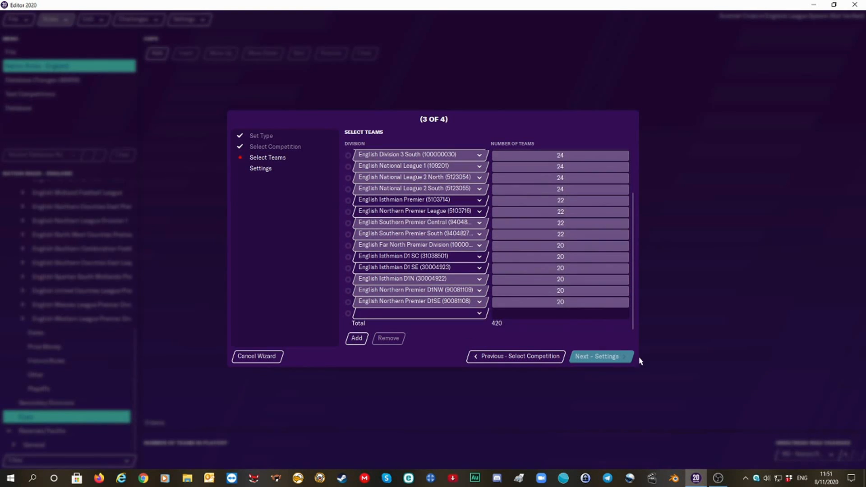
click(434, 315)
mouse_move(428, 467)
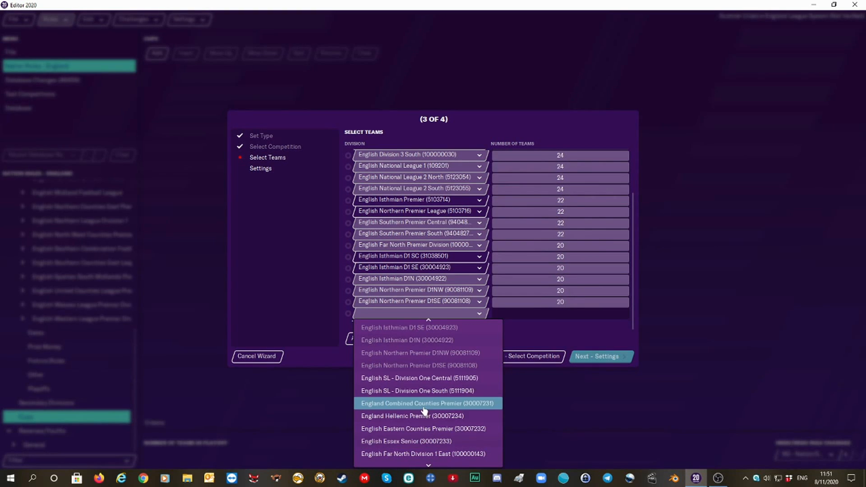
click(417, 382)
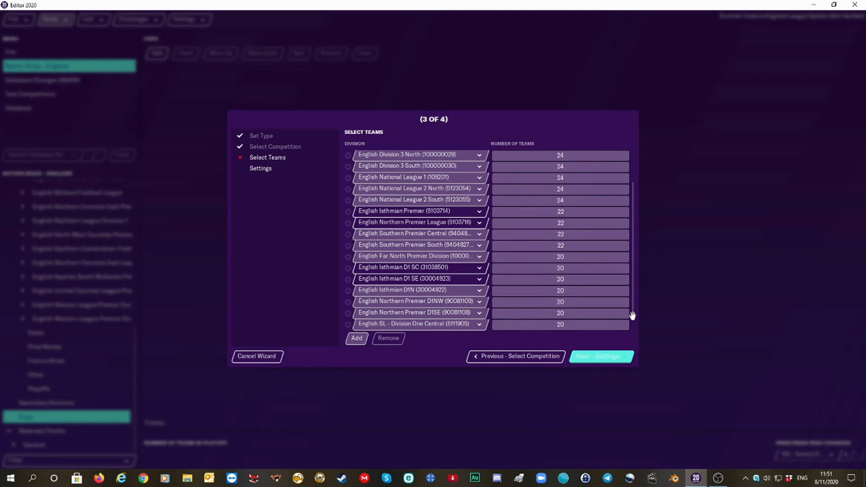
drag(632, 312, 638, 356)
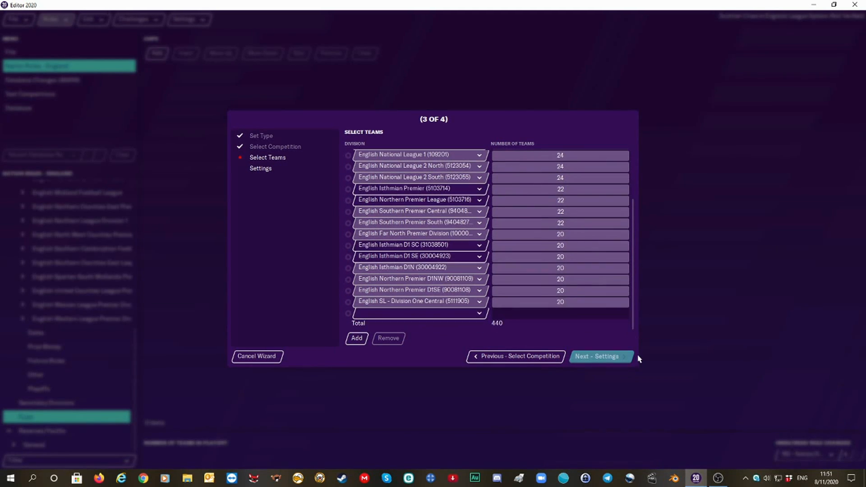
click(480, 313)
scroll(472, 397, down, 5)
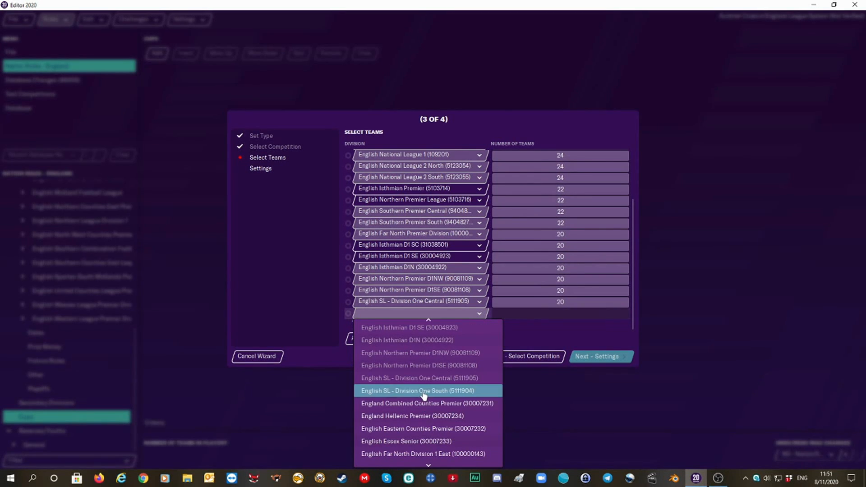
click(594, 364)
click(593, 357)
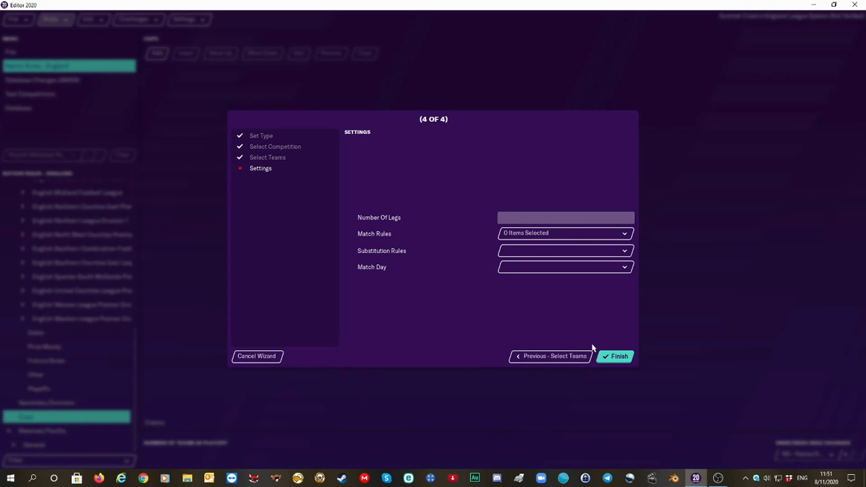
Step: Set the FA Cup to 1 leg per round with Extra Time and Penalties as match rules
click(534, 217)
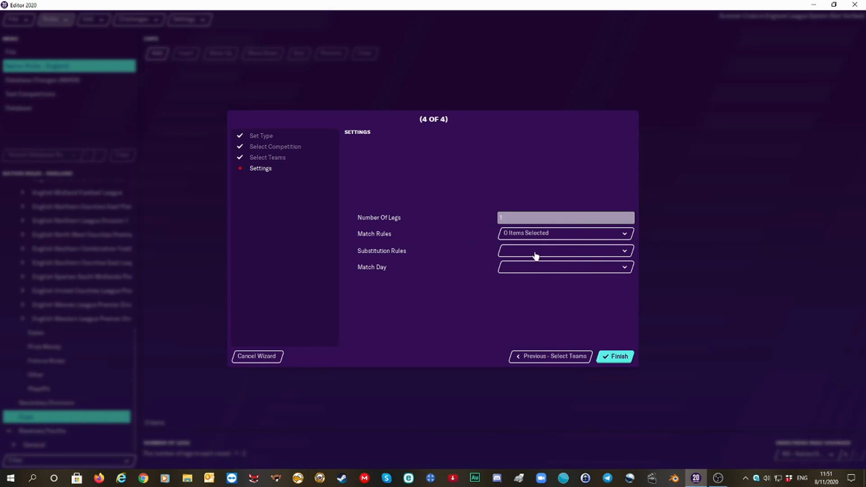
click(541, 235)
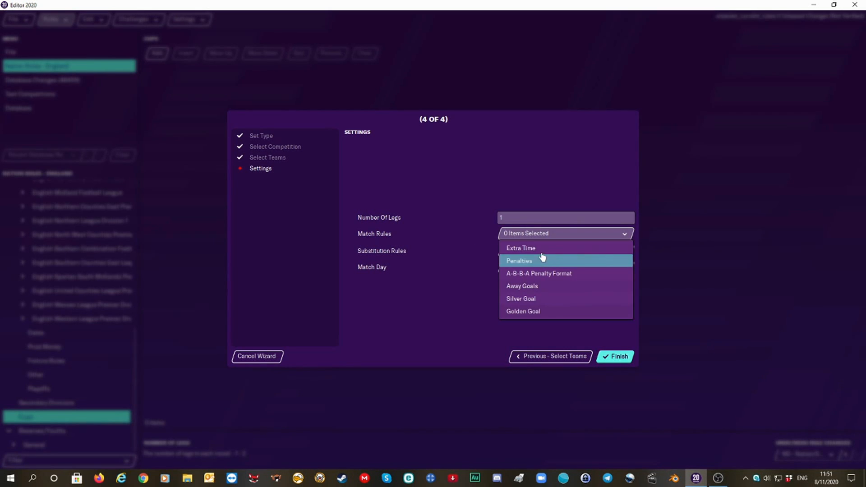
click(539, 248)
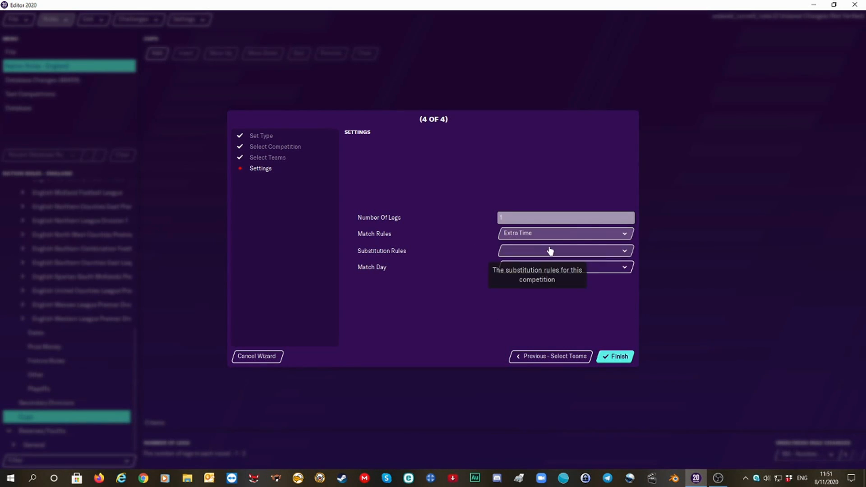
click(556, 236)
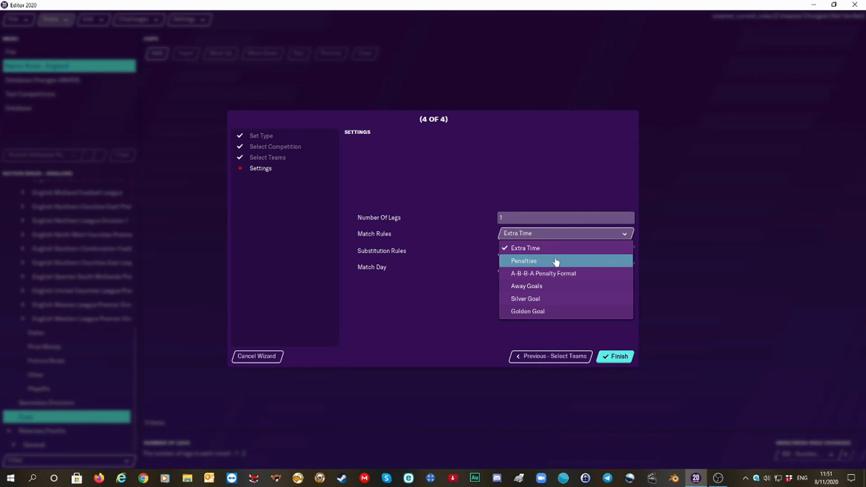
click(553, 261)
click(659, 271)
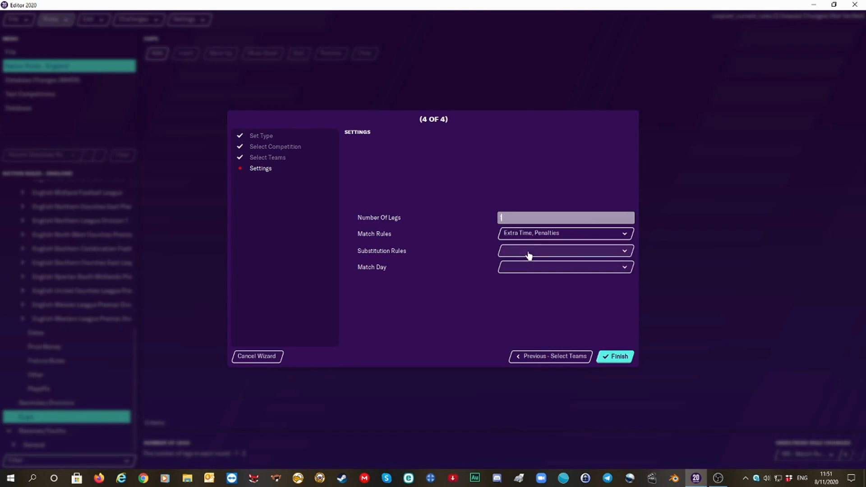
Step: Set the FA Cup's substitution rules to 7 From 12 and its match day to Sat
click(533, 254)
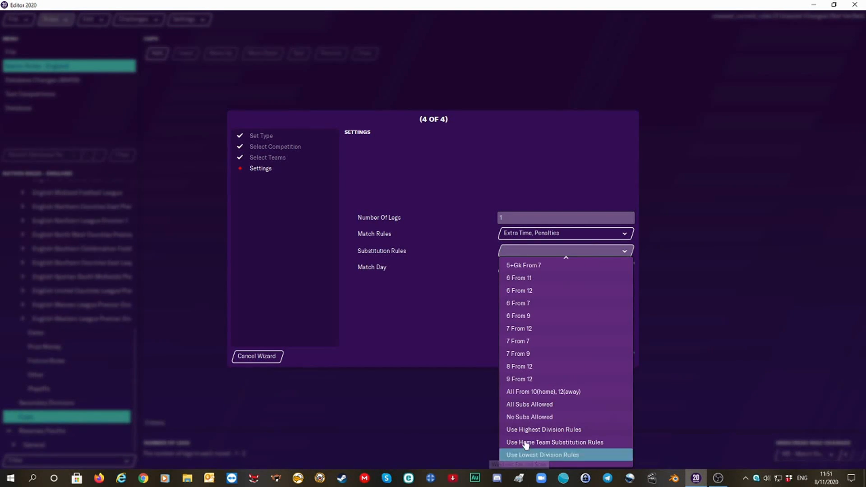
click(538, 329)
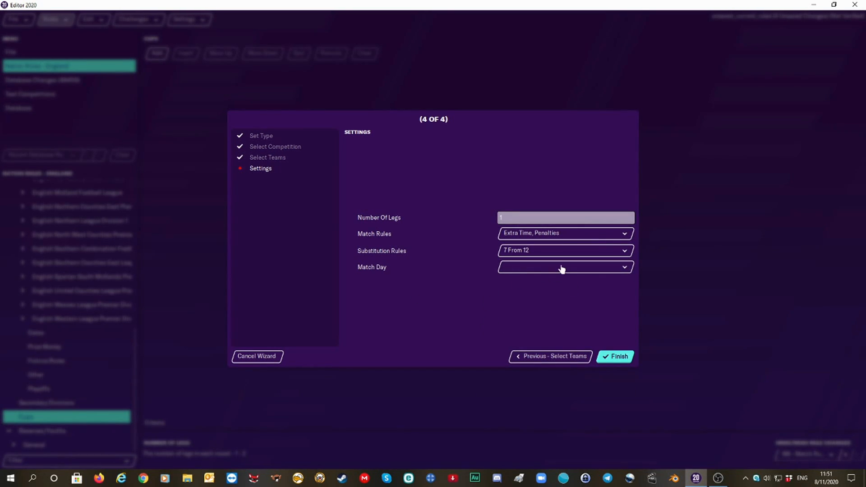
click(565, 269)
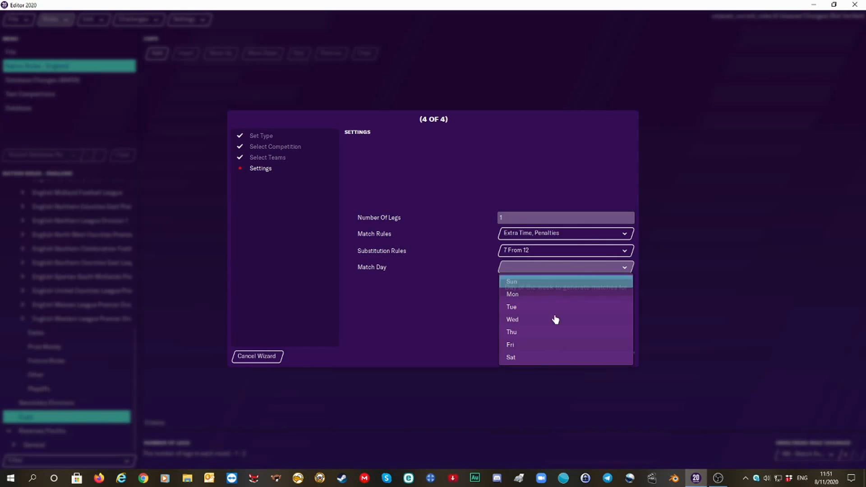
click(541, 363)
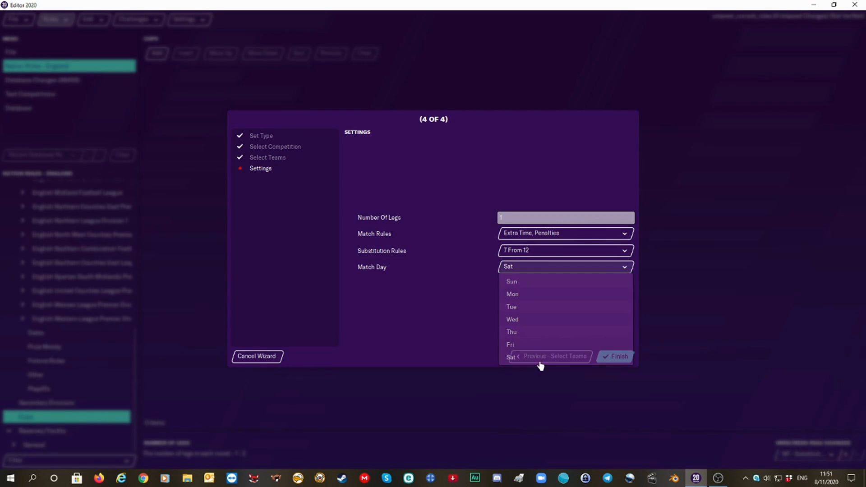
Step: Finish creating the English FA Cup and save the editor data
click(618, 356)
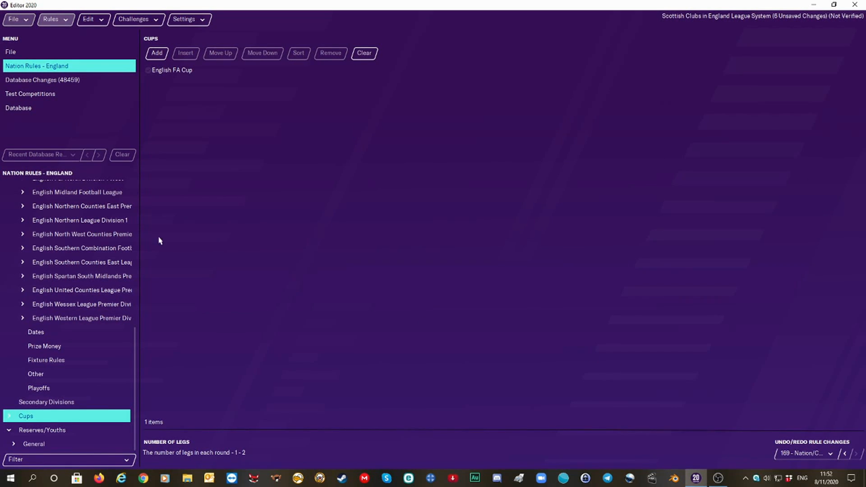
click(15, 20)
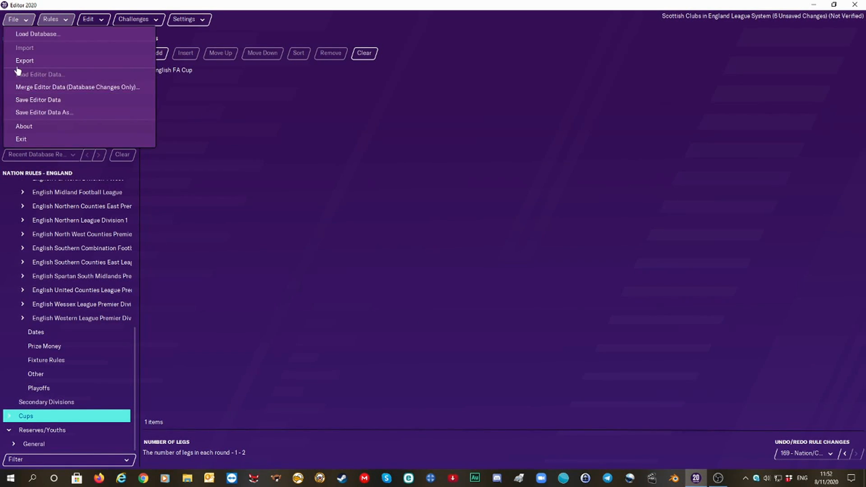
click(32, 102)
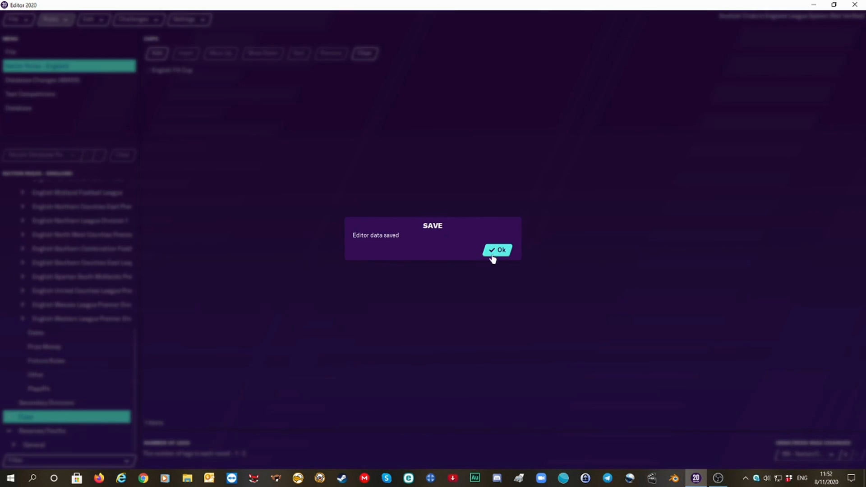
Step: Test the England nation rules for validity and save the editor data again
click(490, 254)
click(53, 20)
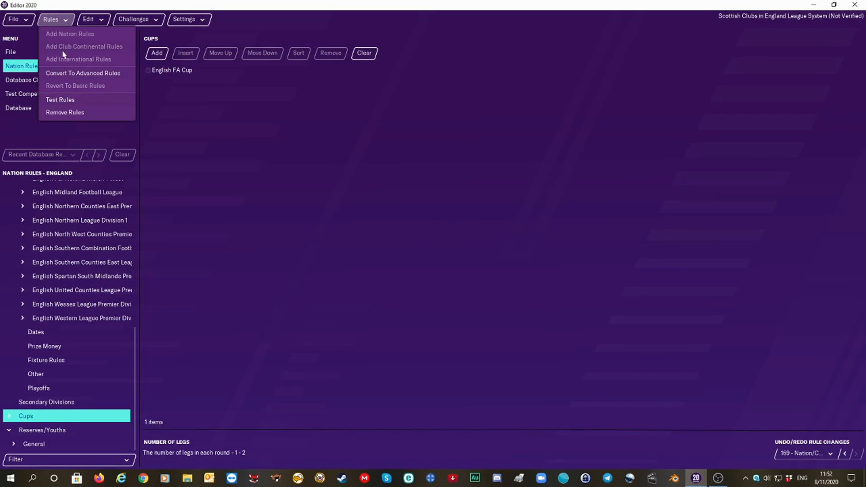
click(70, 104)
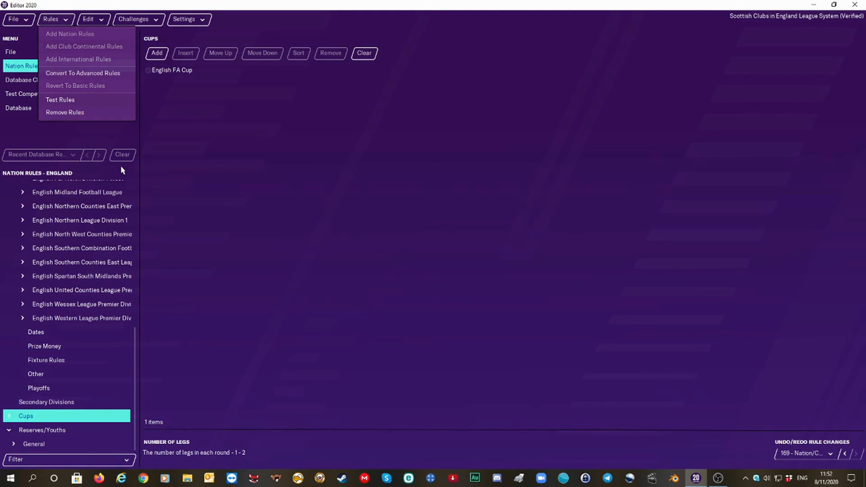
click(492, 253)
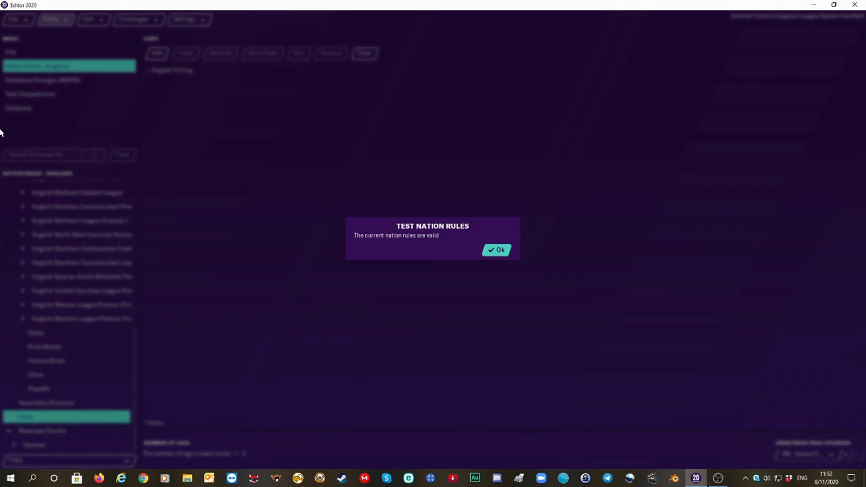
click(12, 19)
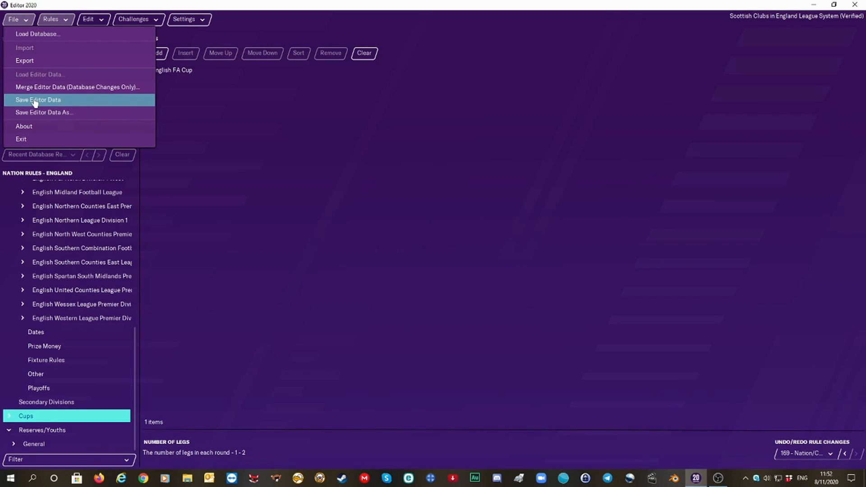
click(34, 103)
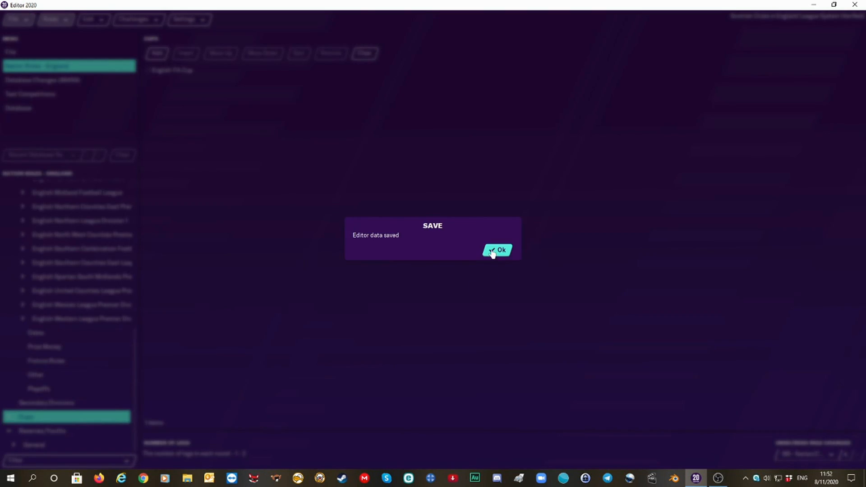
click(492, 252)
Step: Load a fresh copy of the database, accepting the loss of any unsaved changes
click(15, 18)
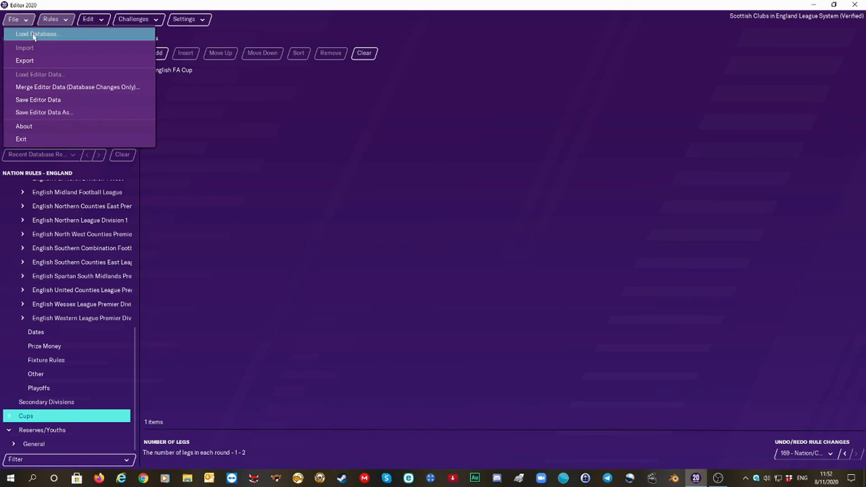
click(32, 34)
click(479, 256)
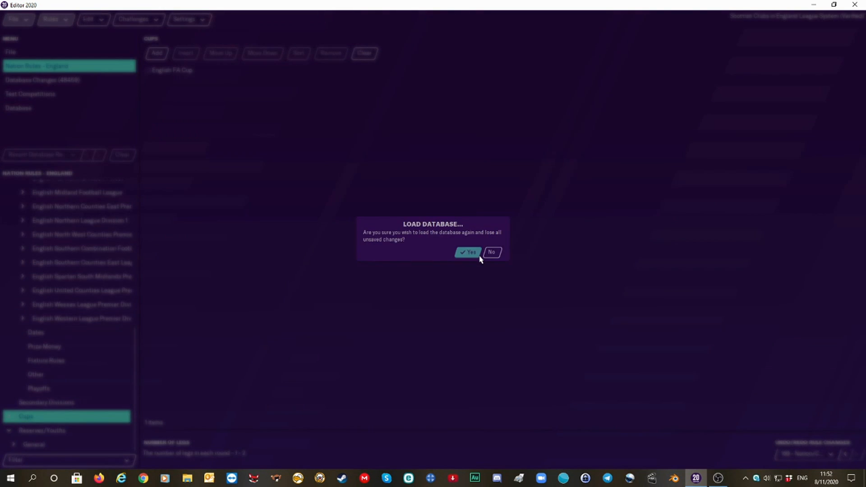
click(468, 298)
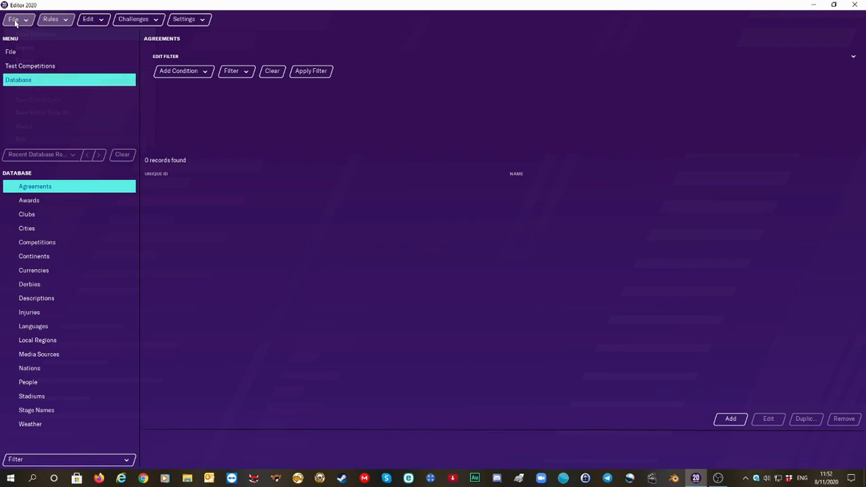
Step: Load the local editor data file Scottish Clubs in England League System 3
click(15, 20)
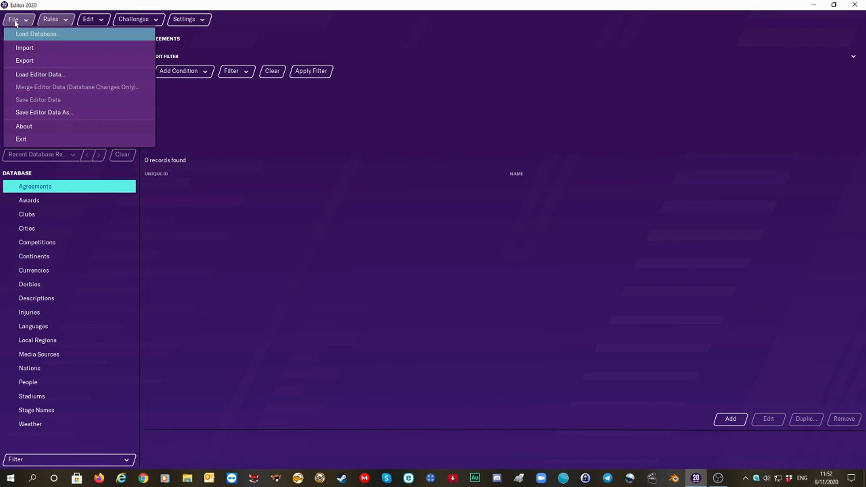
click(43, 75)
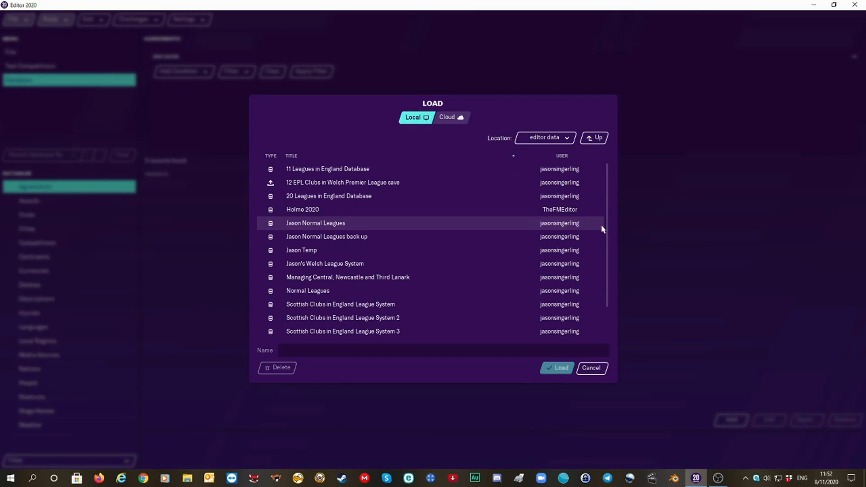
drag(606, 232, 612, 301)
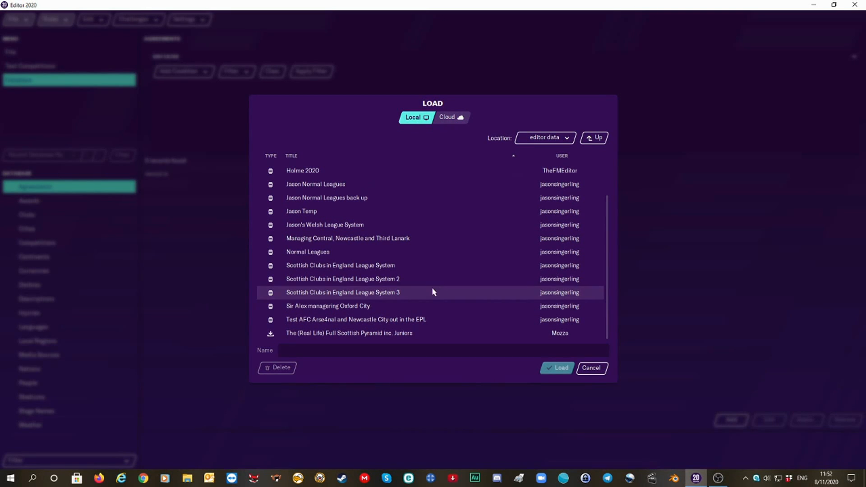
click(416, 295)
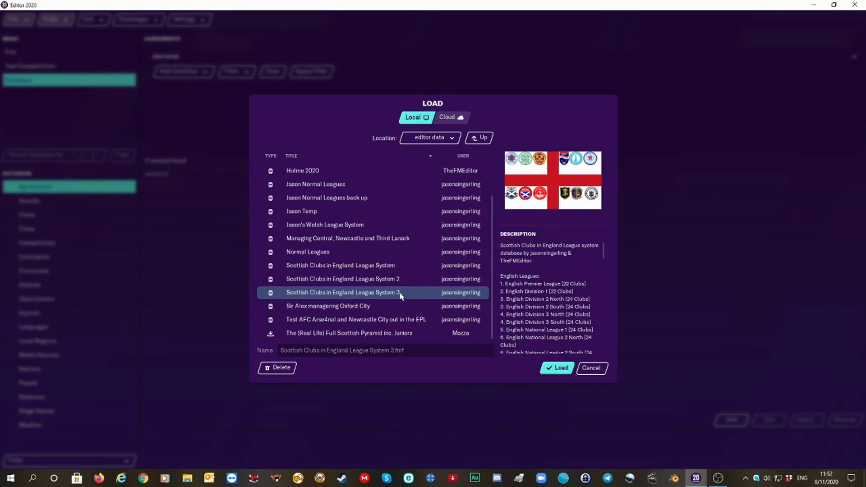
click(555, 371)
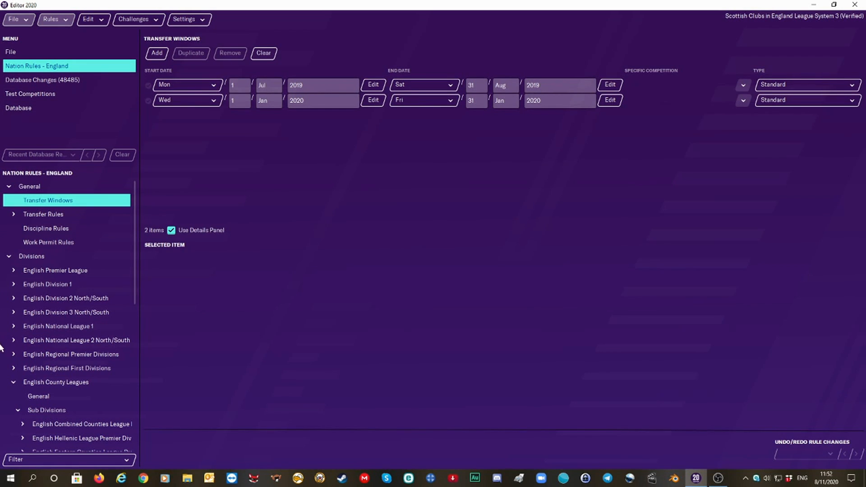
Step: Examine the English FA Cup's rounds, including their dates, teams added, stadiums and prize money
drag(135, 277, 147, 351)
click(13, 214)
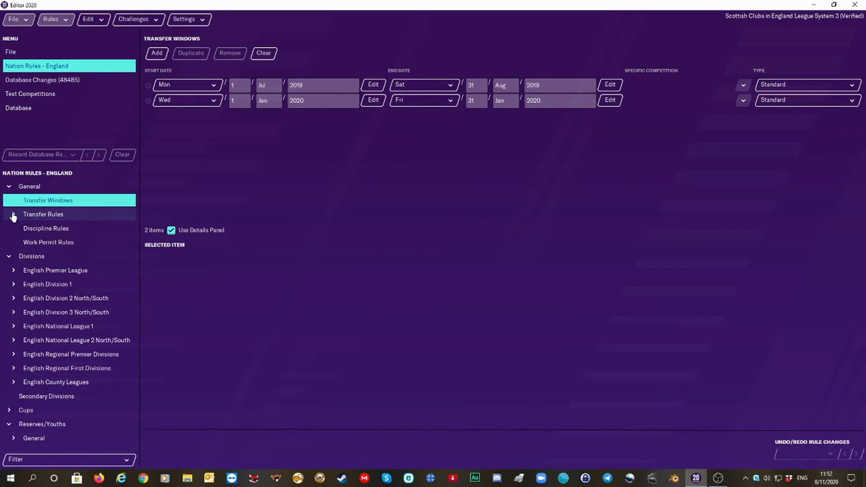
click(9, 410)
drag(134, 327, 143, 426)
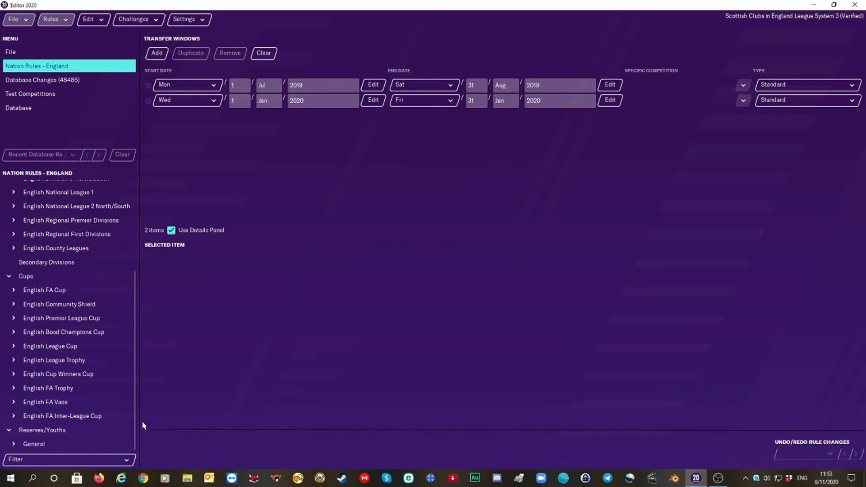
click(13, 291)
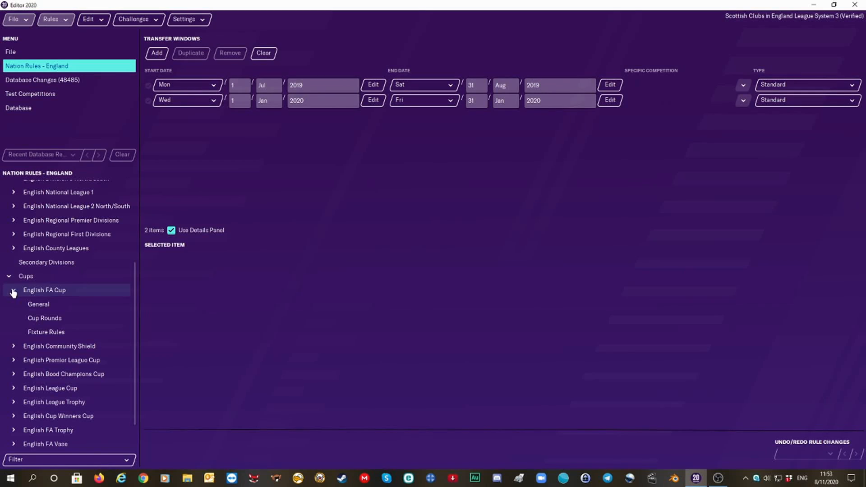
click(23, 319)
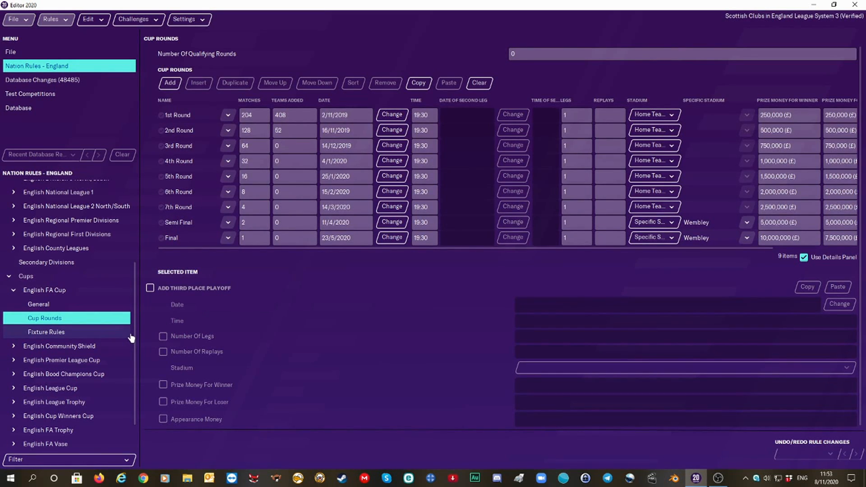
Step: Examine the English Community Shield's general settings, including its date, prize money, qualifying competitions and stadium
click(14, 346)
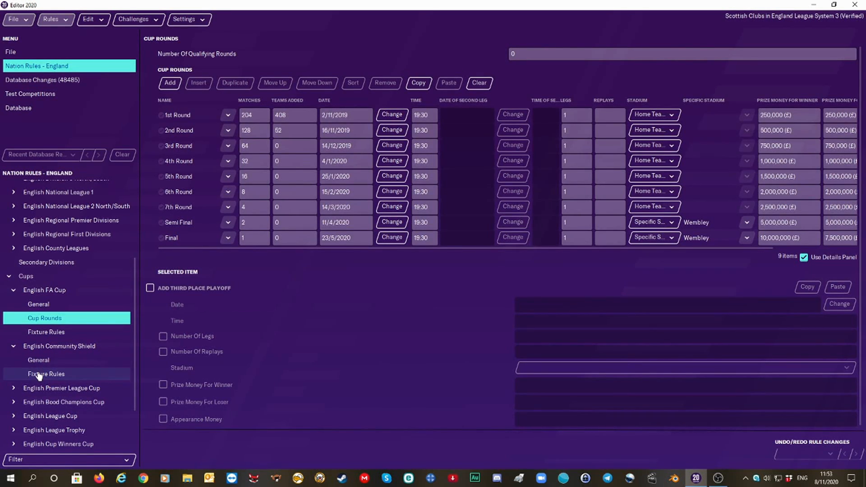
click(38, 360)
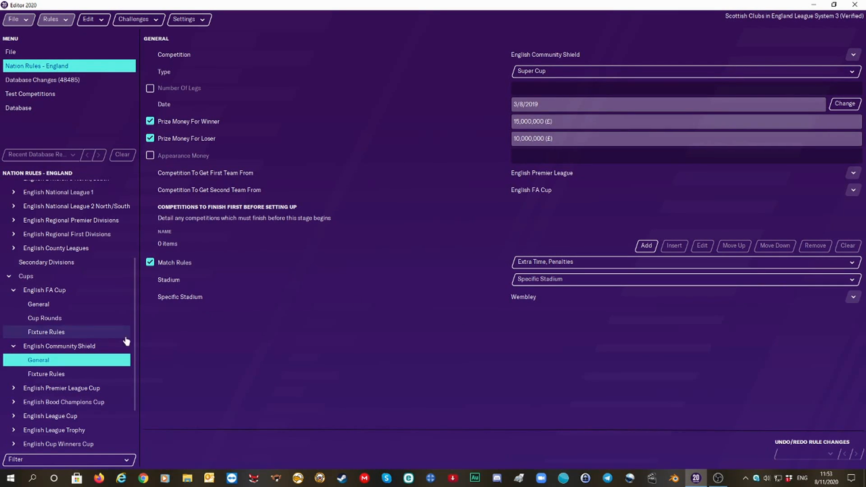
click(13, 290)
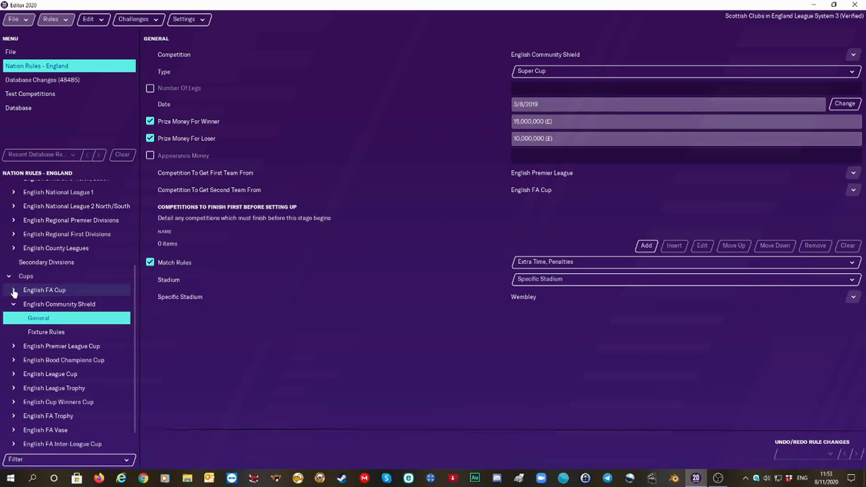
Step: Examine the English Premier League Cup's general settings and participating divisions, as well as its cup rounds
click(14, 346)
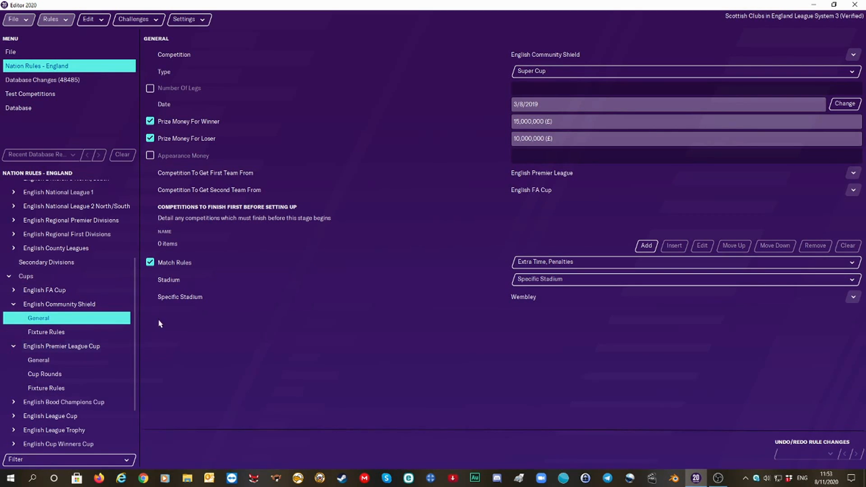
click(63, 361)
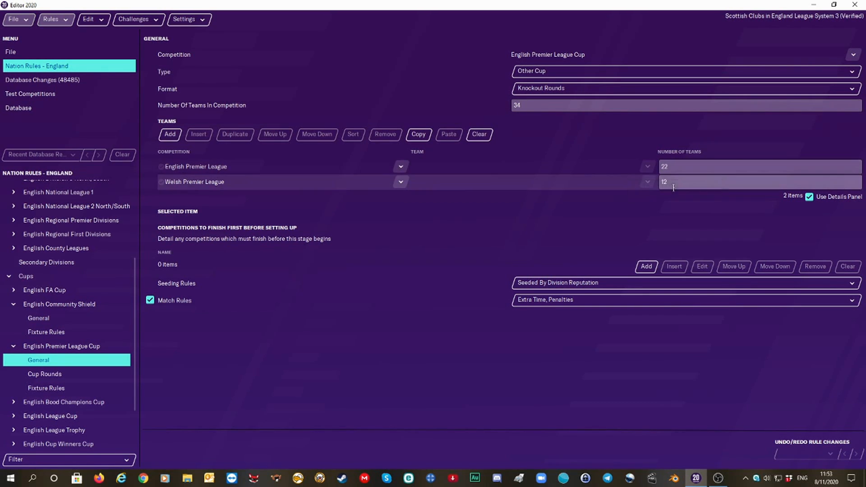
click(65, 375)
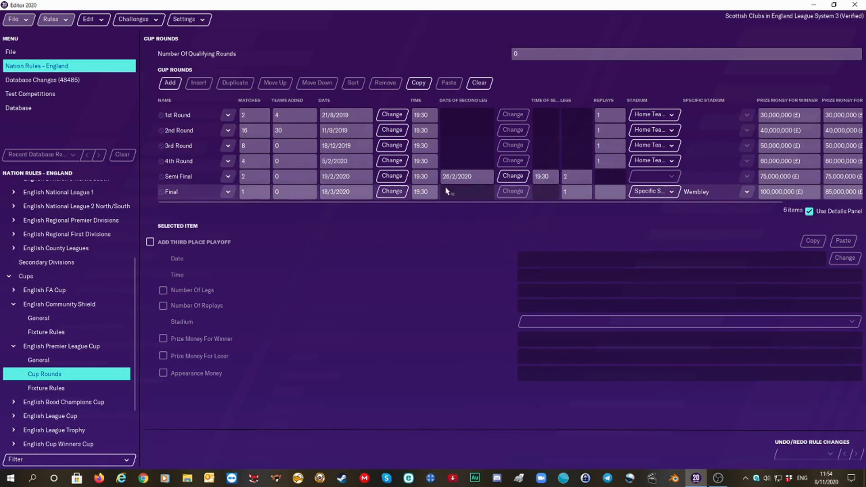
click(14, 347)
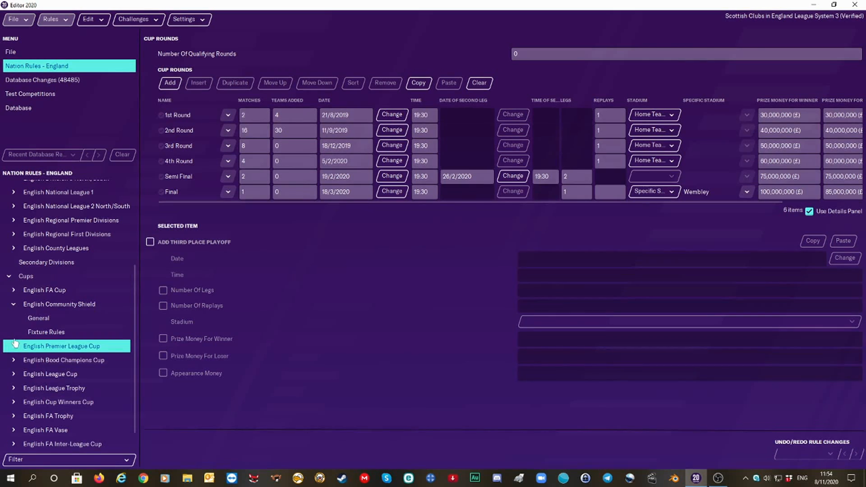
click(13, 304)
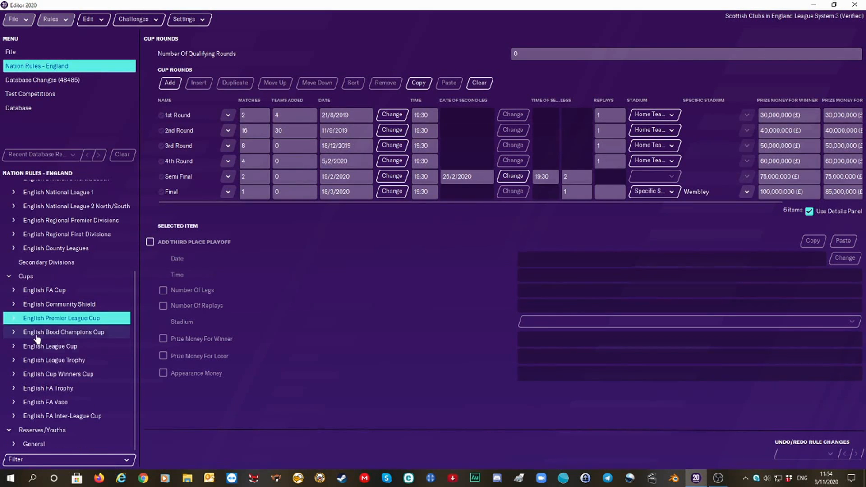
Step: Examine the general settings and cup rounds of the English Bood Champions Cup
click(36, 334)
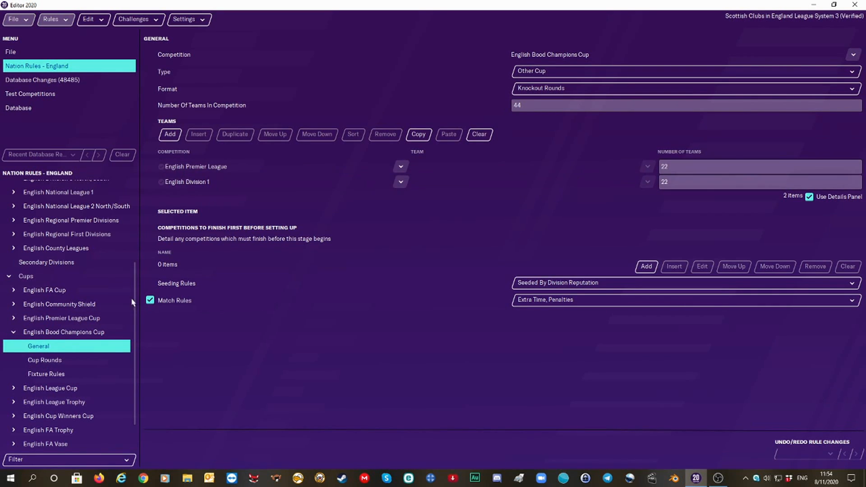
click(32, 361)
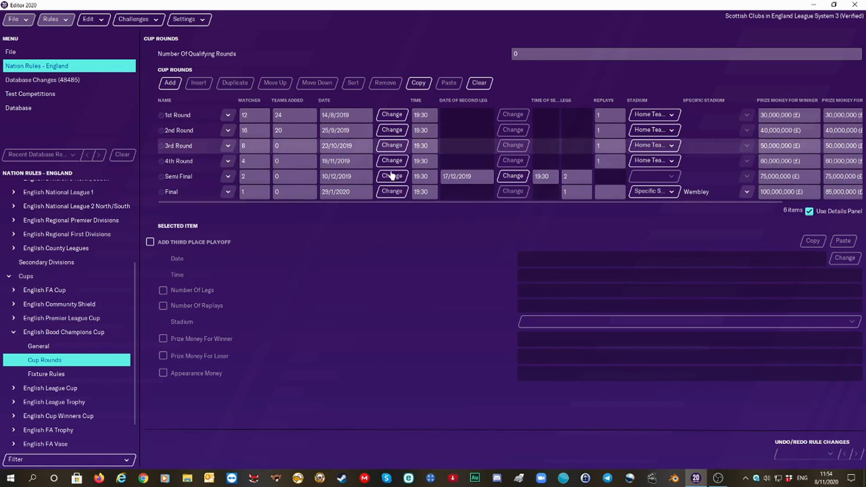
click(13, 332)
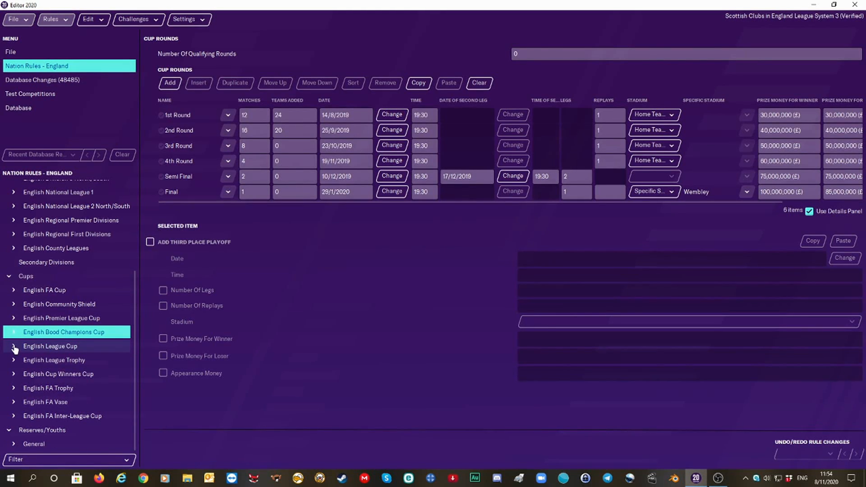
Step: Examine the English League Cup's participating divisions and the dates and prize money of its rounds
click(13, 346)
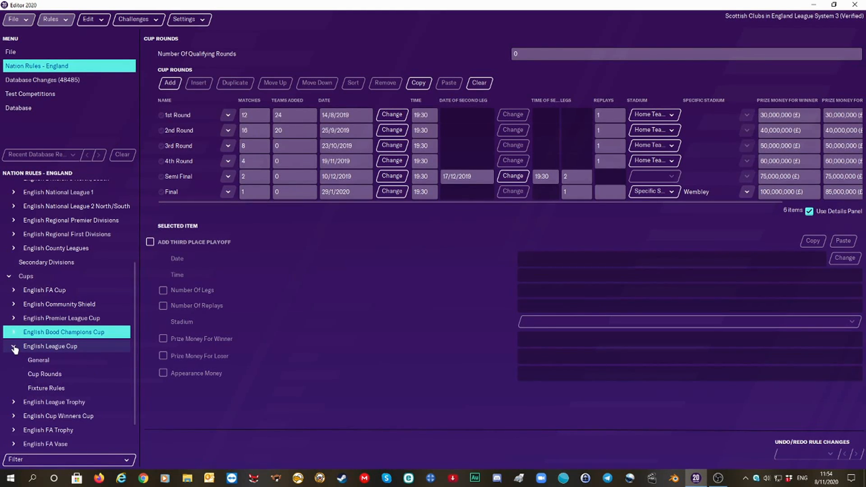
click(35, 377)
click(36, 360)
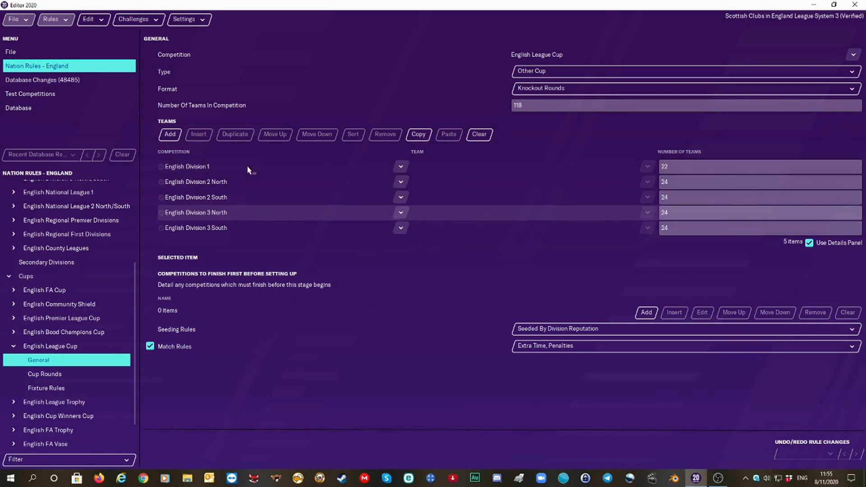
click(35, 377)
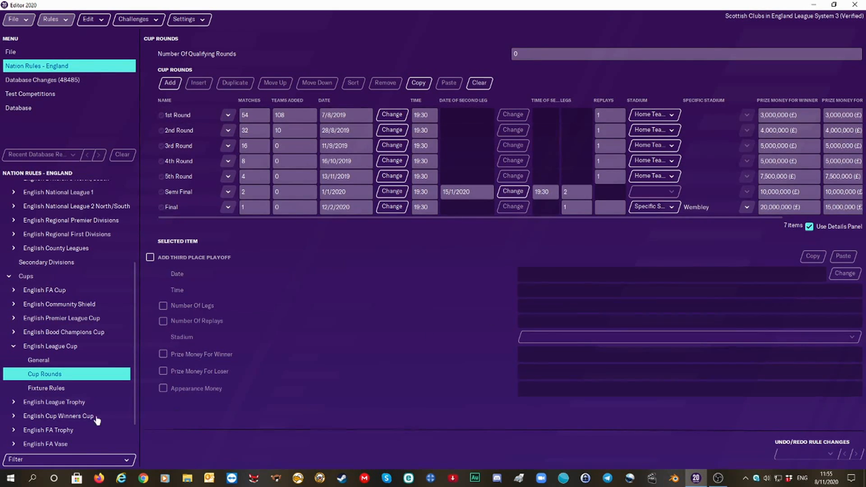
click(13, 348)
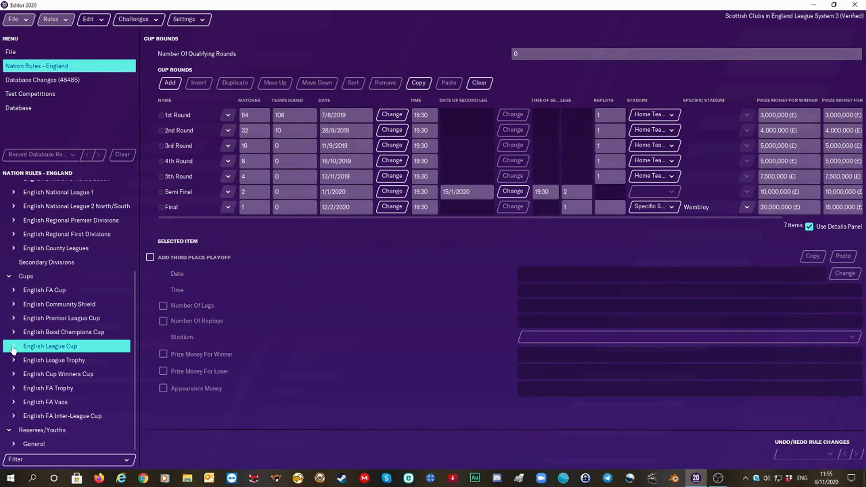
Step: Examine the English League Trophy's participating divisions and its cup round schedule
click(14, 361)
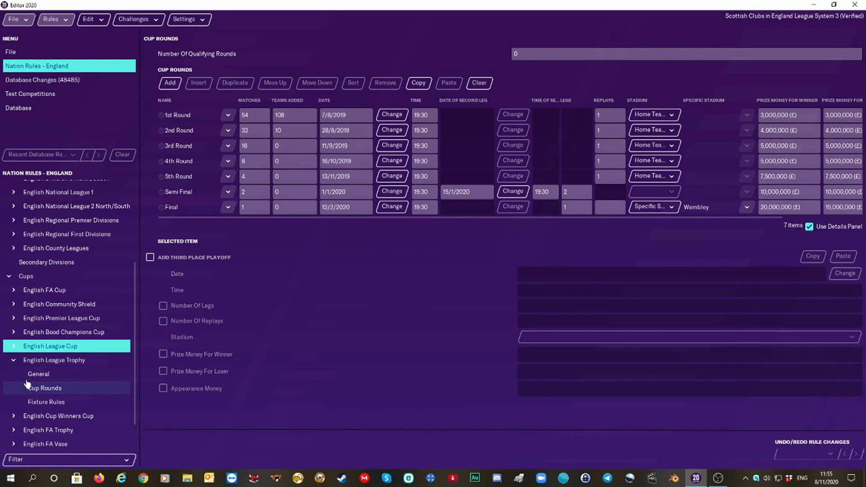
click(31, 375)
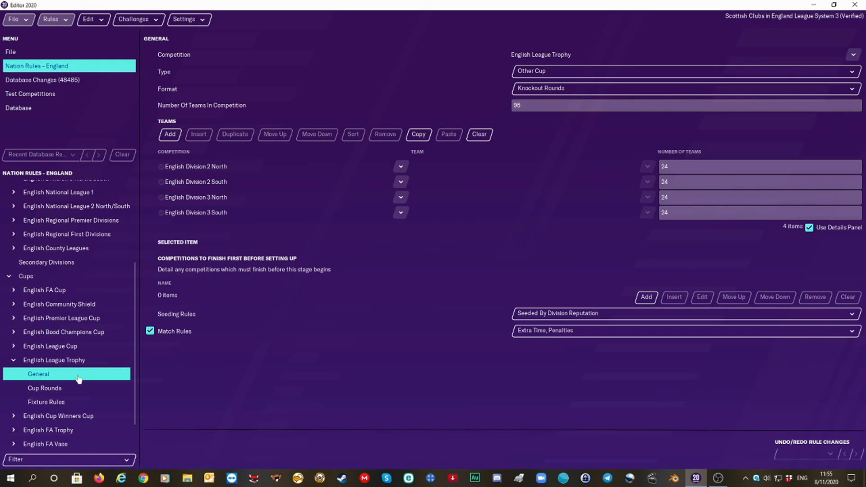
click(63, 390)
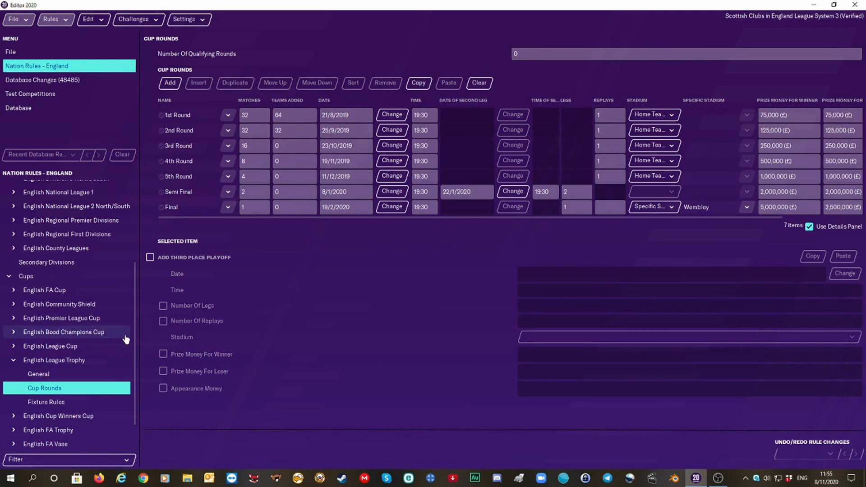
Step: Examine the English Cup Winners Cup's general settings, including its date, prize money, qualifying competitions and stadium
scroll(134, 370, down, 1)
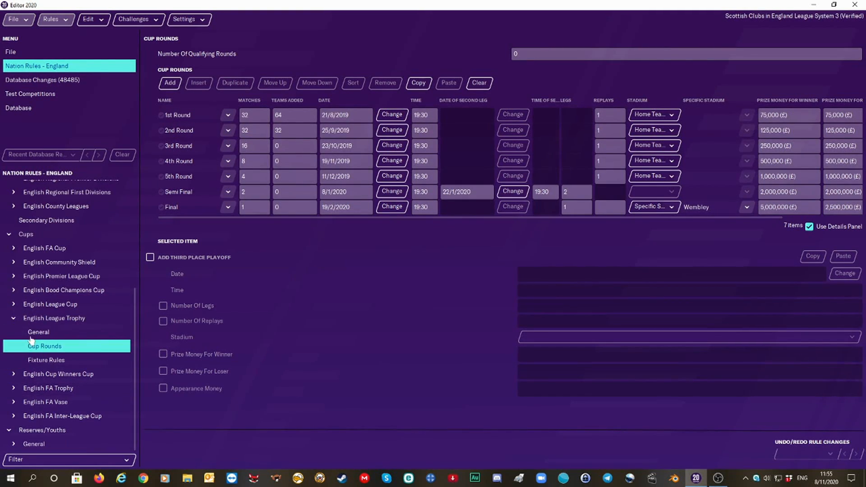
click(13, 319)
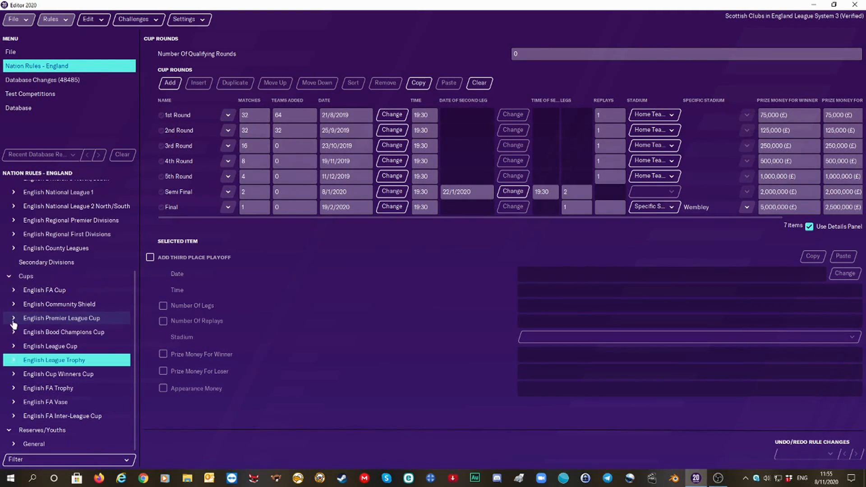
click(14, 374)
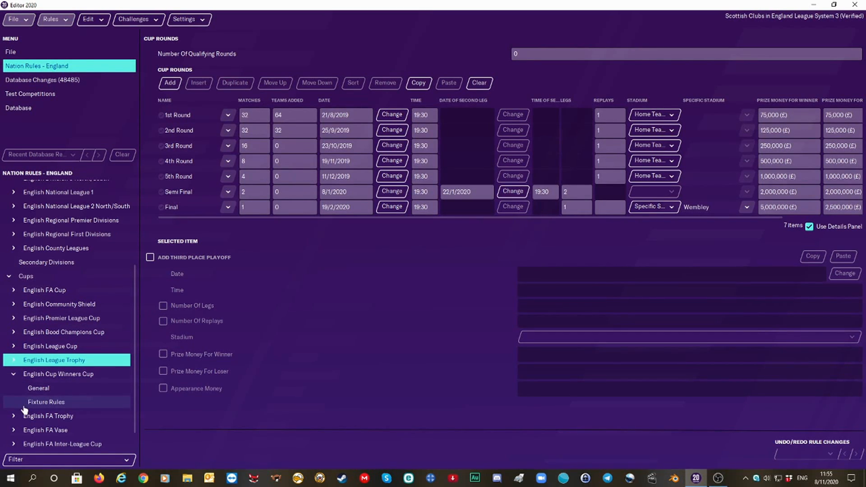
click(37, 389)
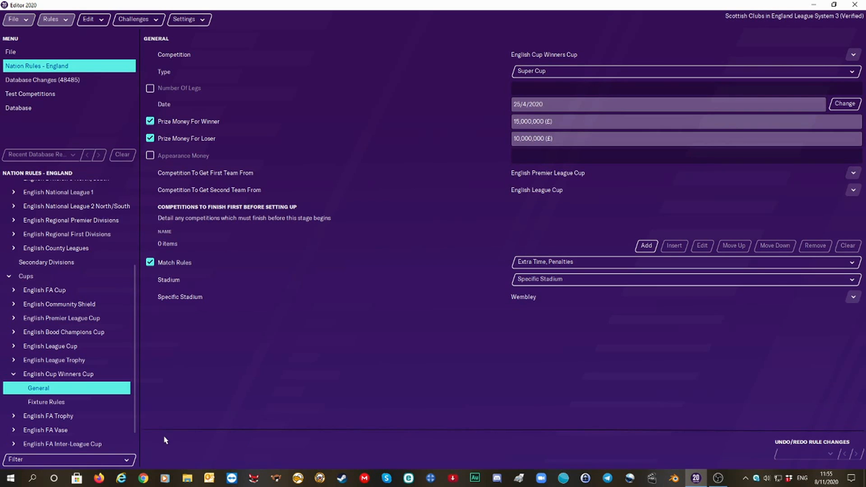
click(12, 376)
Step: Examine the English FA Trophy's cup round schedule and its participating divisions
click(13, 389)
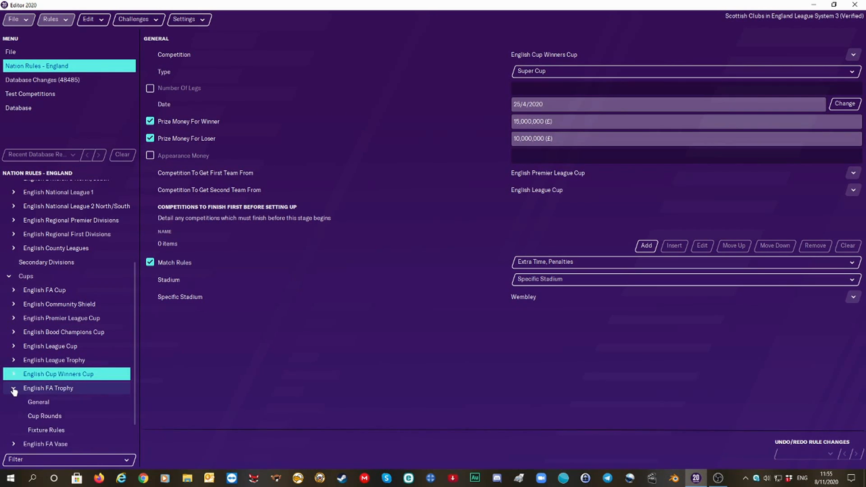
click(28, 417)
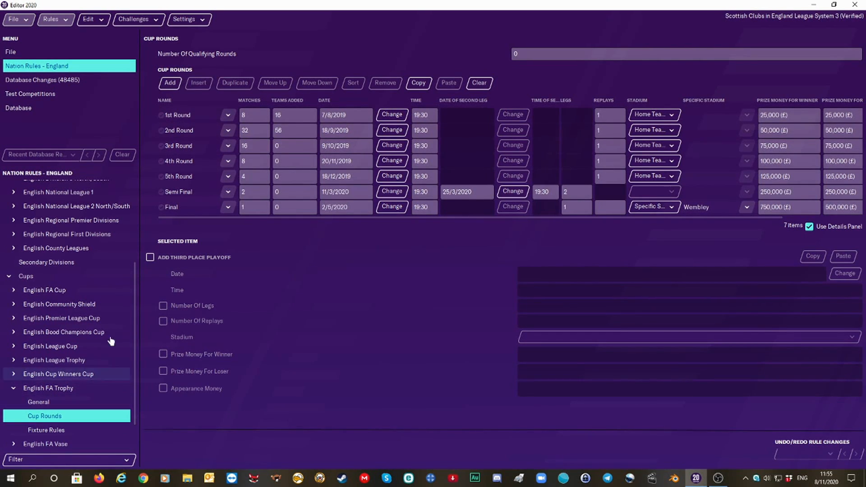
click(50, 404)
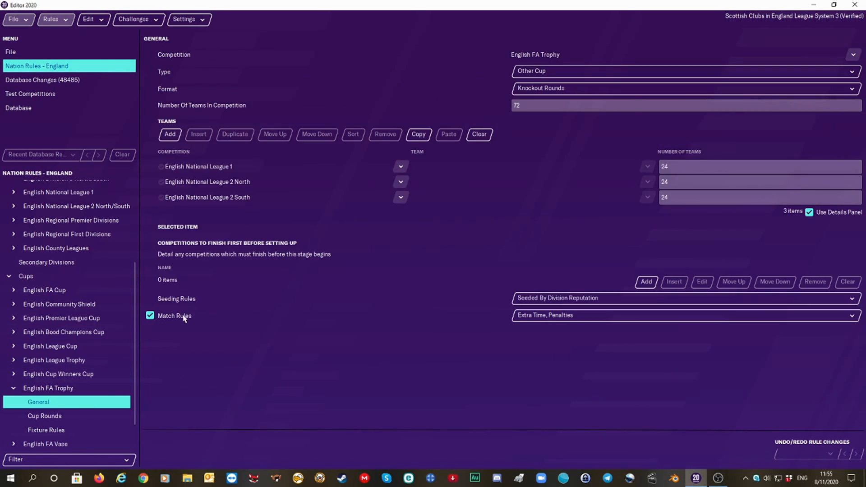
click(14, 388)
Step: Examine the English FA Vase's participating divisions and the dates and prize money of its cup rounds
click(29, 402)
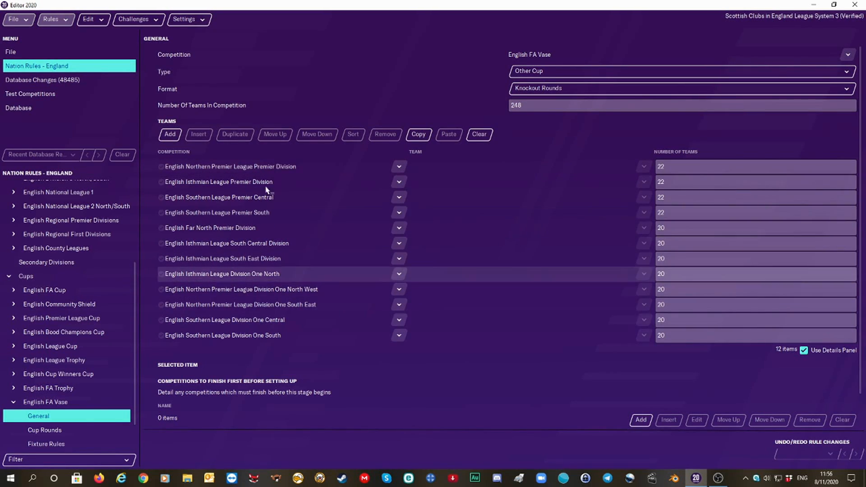
click(43, 431)
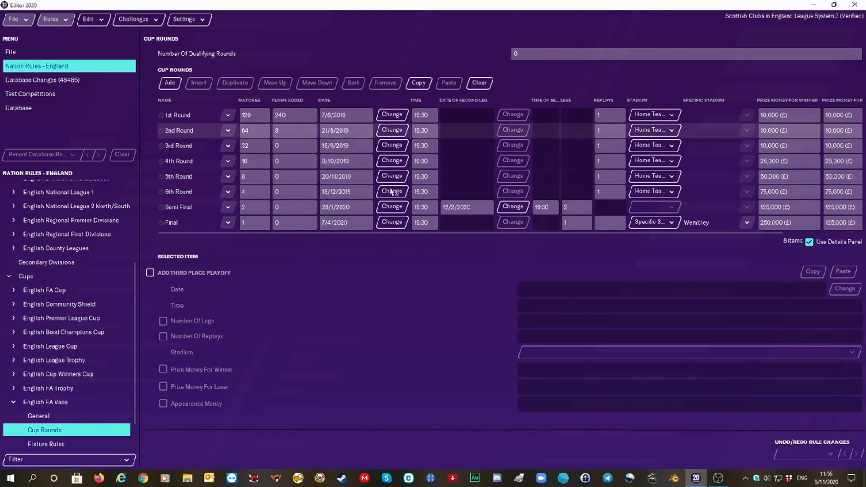
click(14, 405)
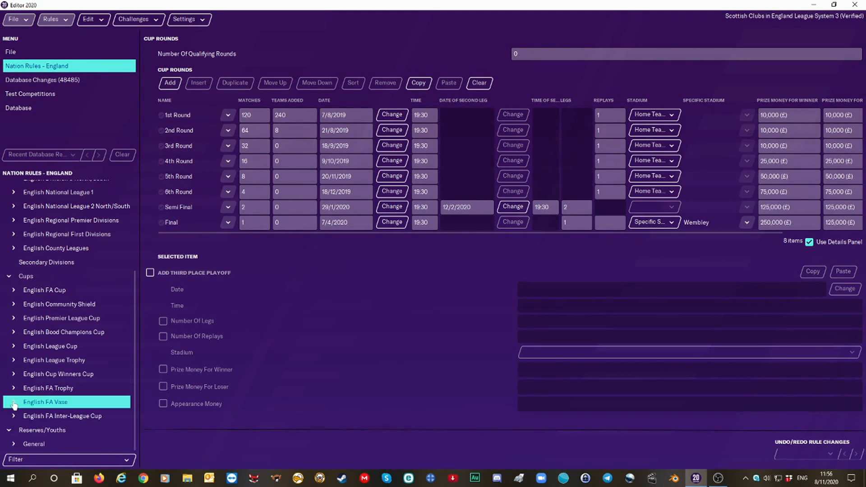
Step: Examine the English FA Inter-League Cup's participating divisions and cup rounds, as well as the general reserve and youth team settings
click(14, 417)
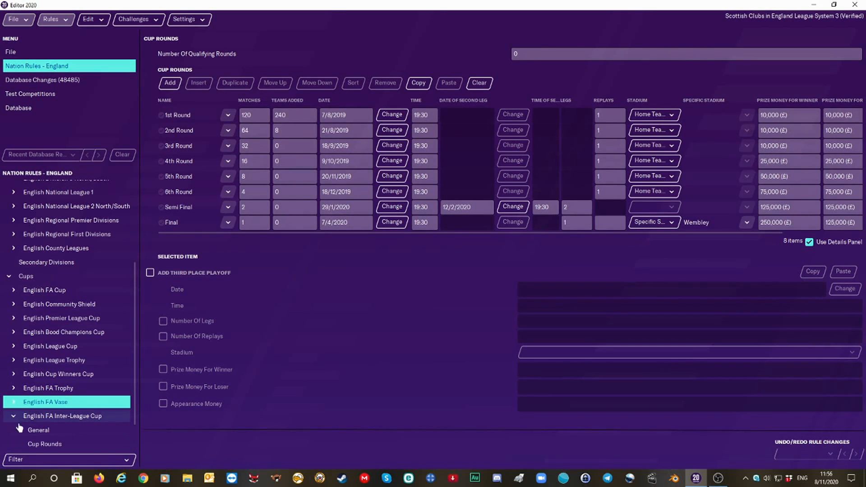
scroll(122, 410, down, 1)
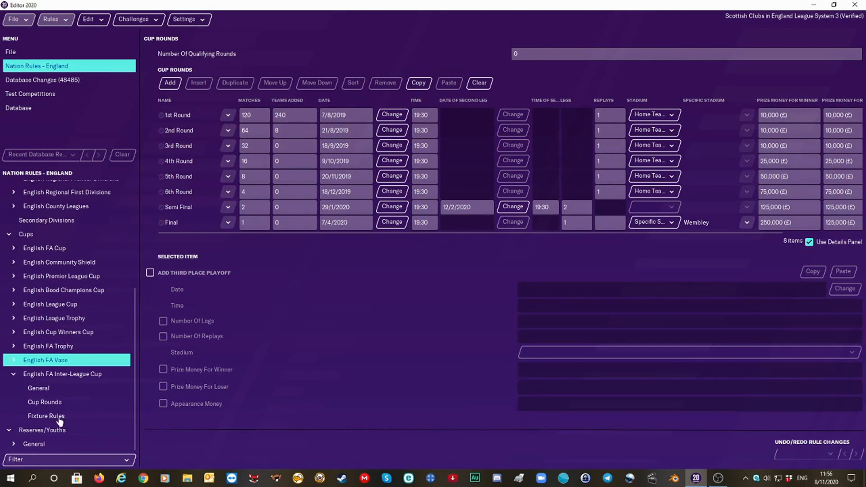
click(34, 390)
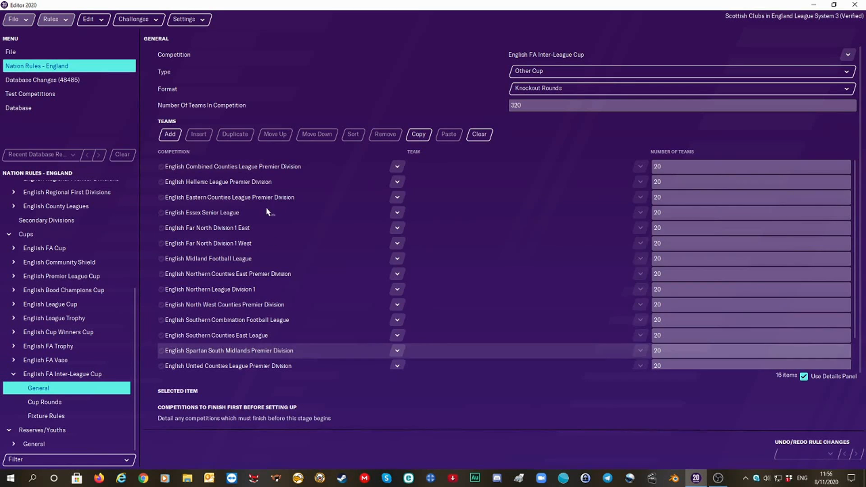
click(32, 402)
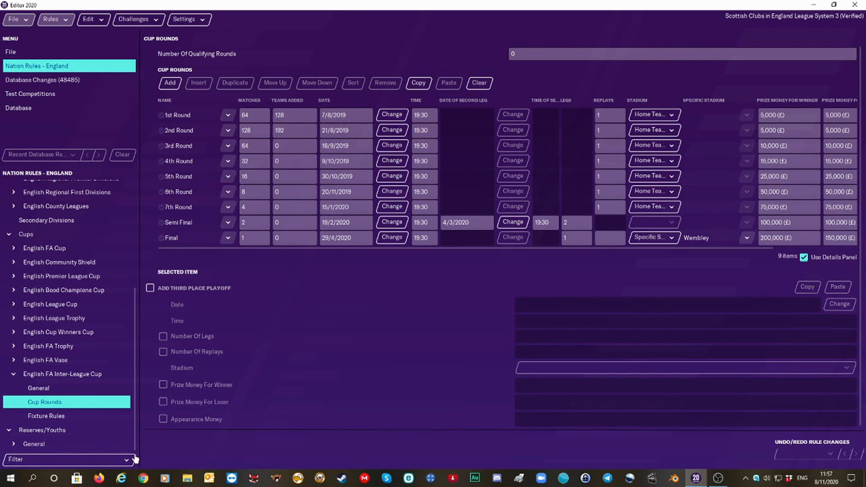
click(25, 445)
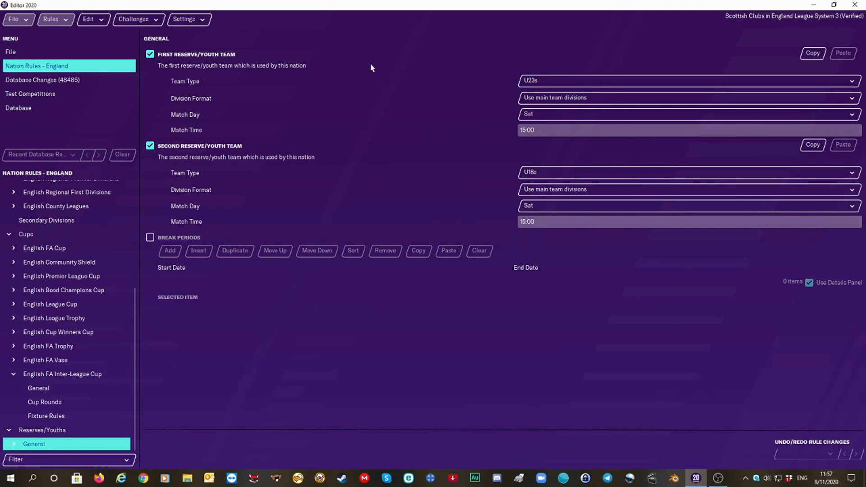
Step: Start saving a copy of the editor data, choosing the existing Scottish Clubs in England League System file as the target
click(18, 22)
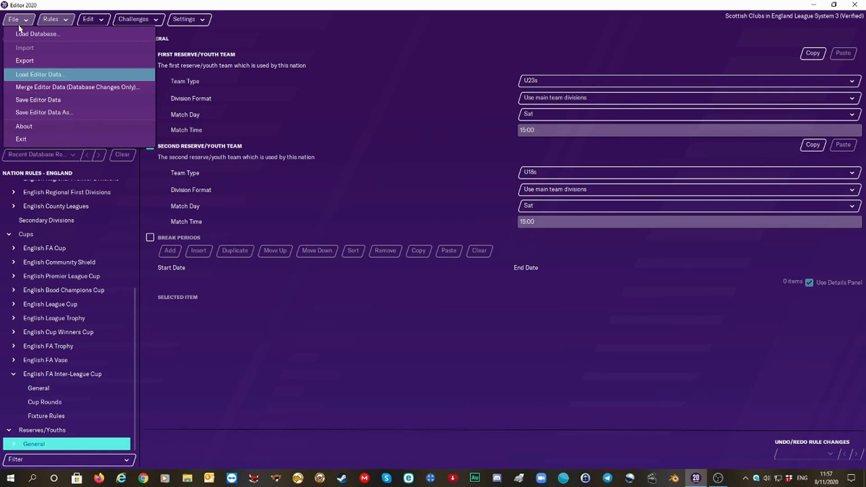
click(48, 115)
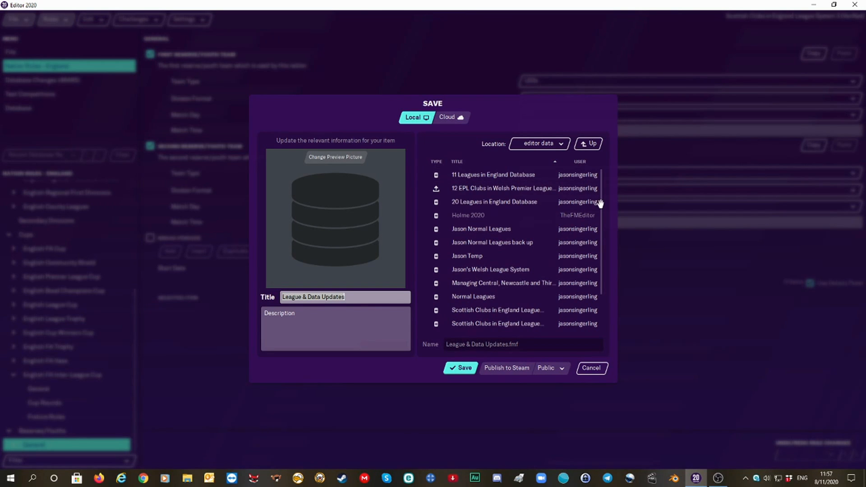
drag(601, 201, 611, 320)
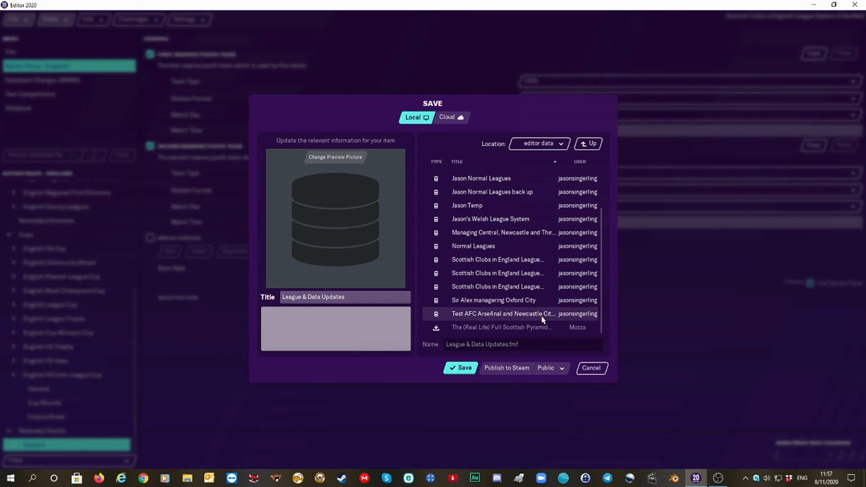
click(512, 263)
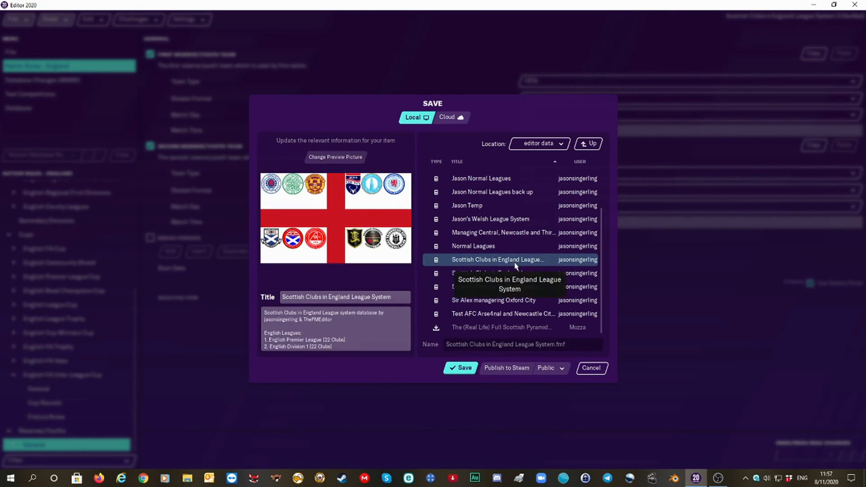
Step: Set the save's preview picture to 02-Scottish Clubs in England Flag from the 03-FM19 Flags folder on drive D
click(329, 158)
click(340, 186)
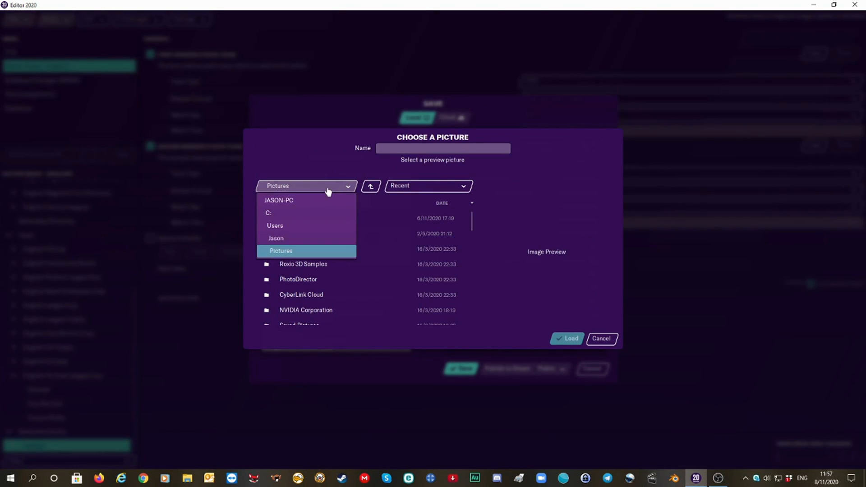
click(299, 200)
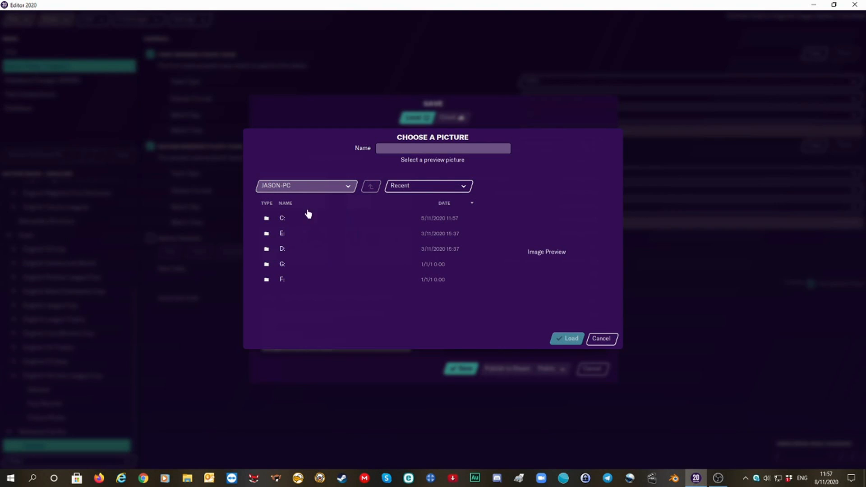
click(297, 252)
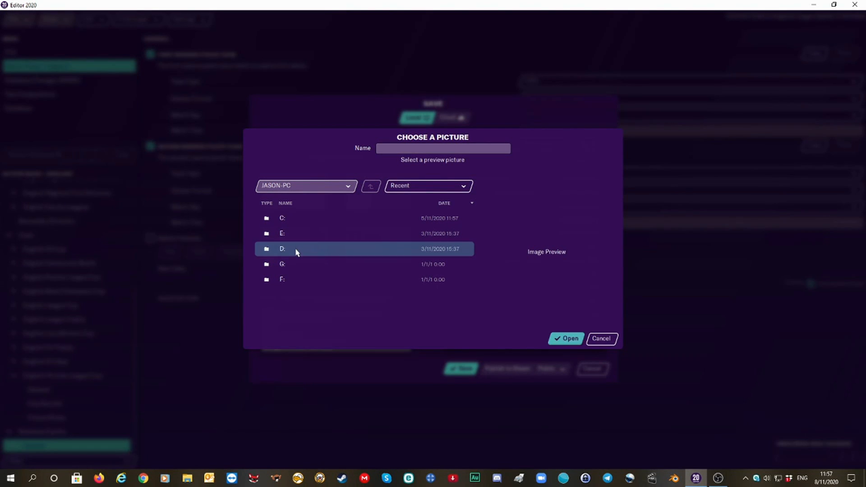
double_click(296, 252)
click(297, 235)
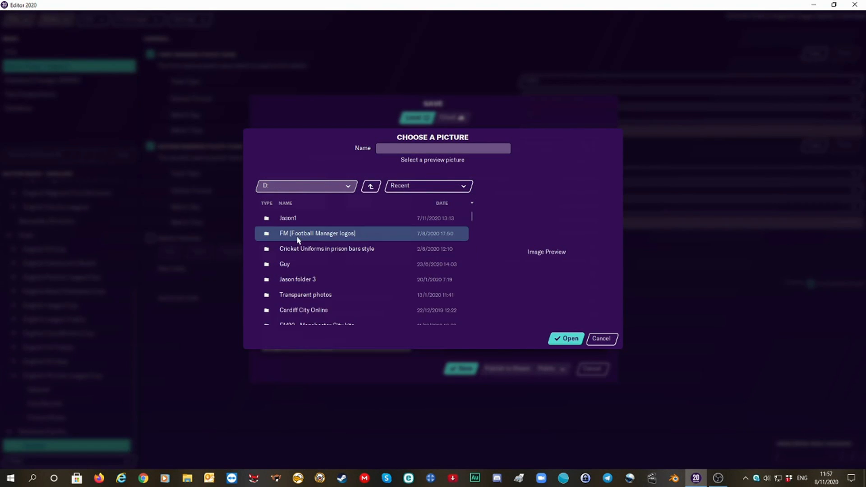
double_click(297, 234)
click(296, 220)
double_click(295, 220)
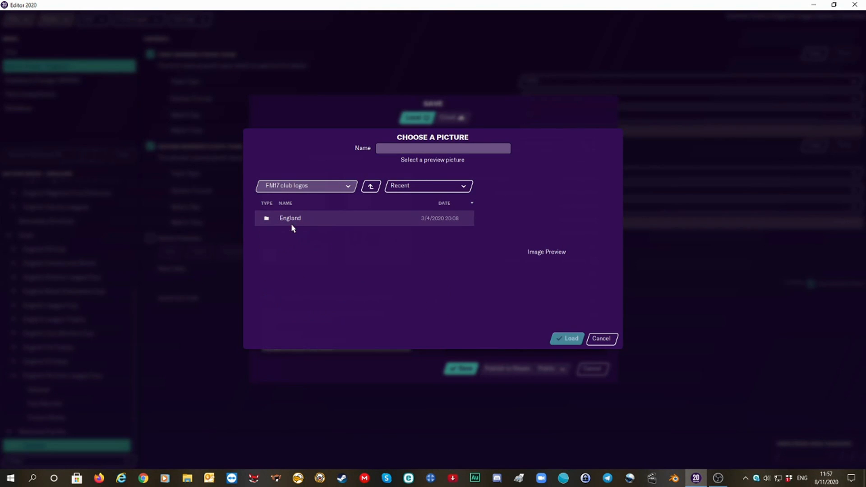
click(292, 221)
double_click(293, 221)
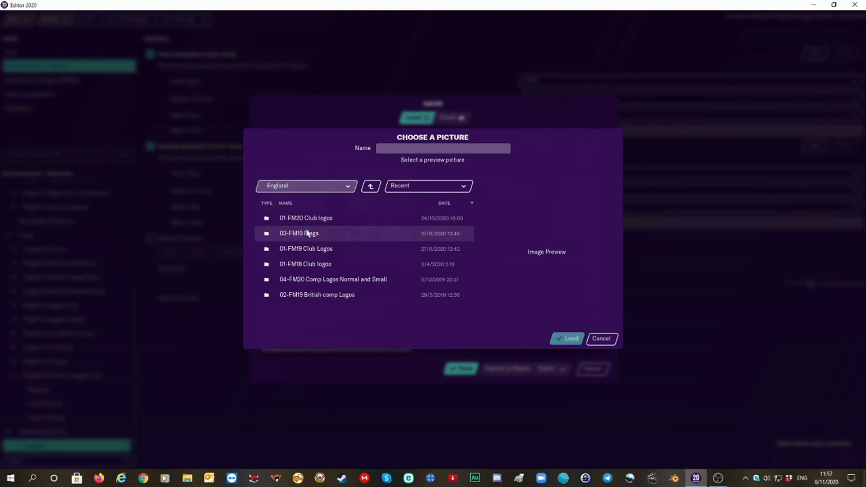
click(311, 234)
double_click(310, 234)
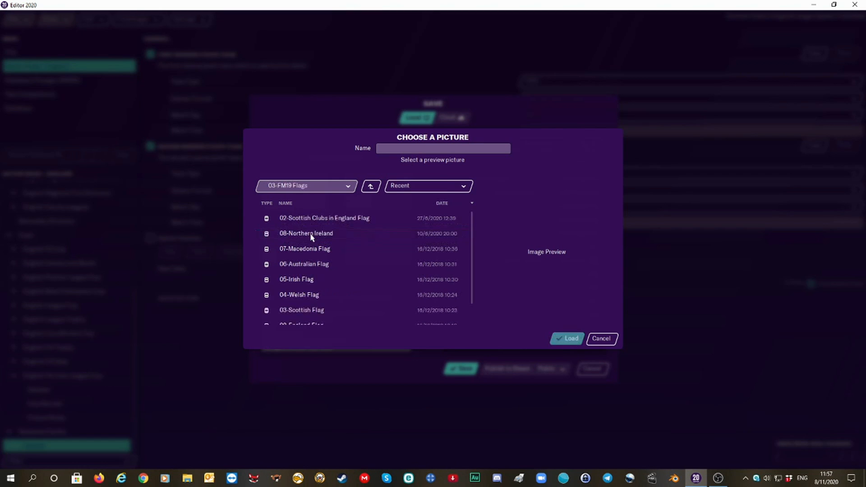
click(313, 220)
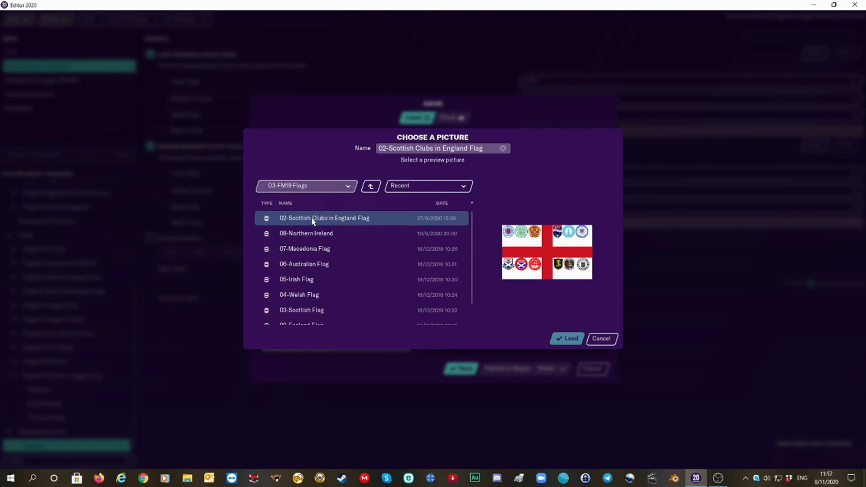
click(561, 341)
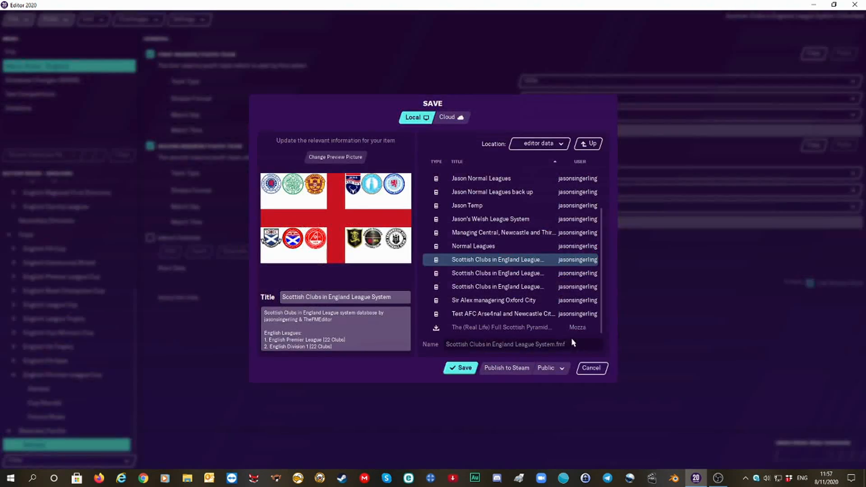
Step: Save the editor data as Scottish Clubs in England League System, overwriting the existing file
click(465, 370)
click(455, 370)
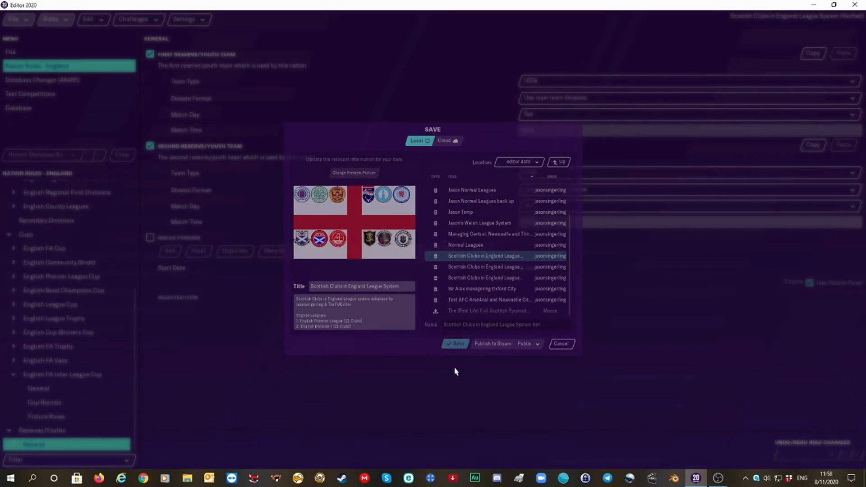
click(503, 250)
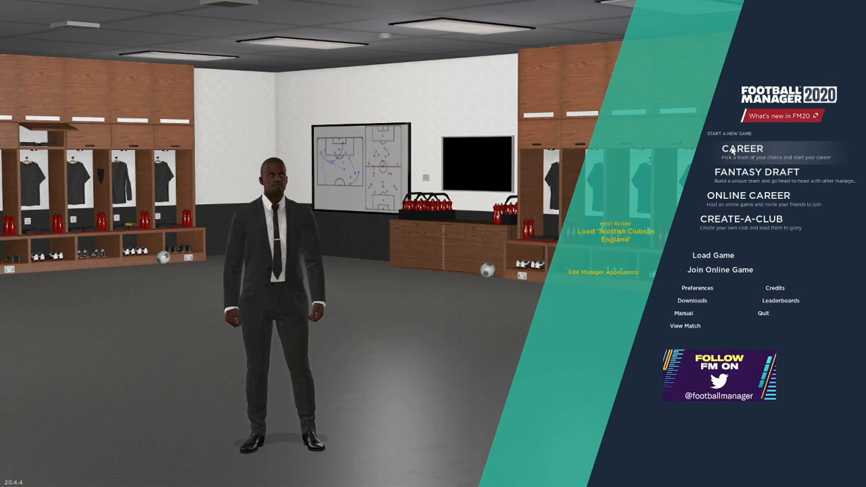
Step: In Football Manager 2020, start a new career with only the Scottish Clubs in England League System data file enabled and proceed to advanced setup
click(733, 151)
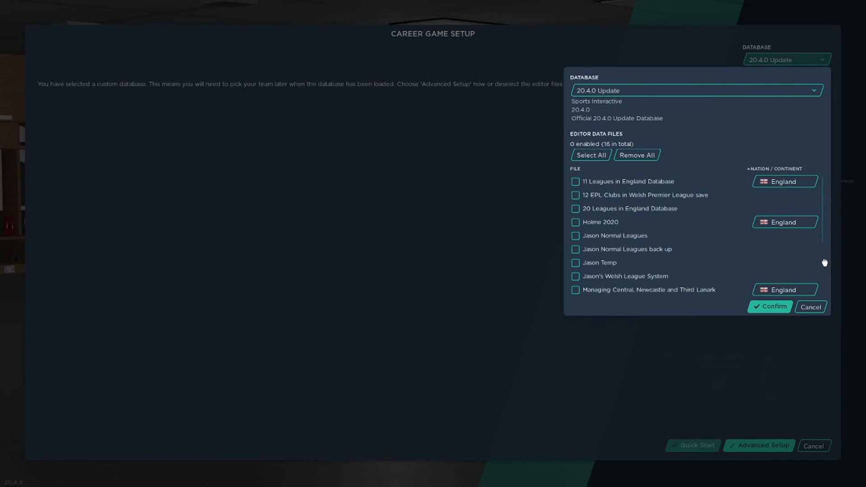
scroll(824, 262, down, 5)
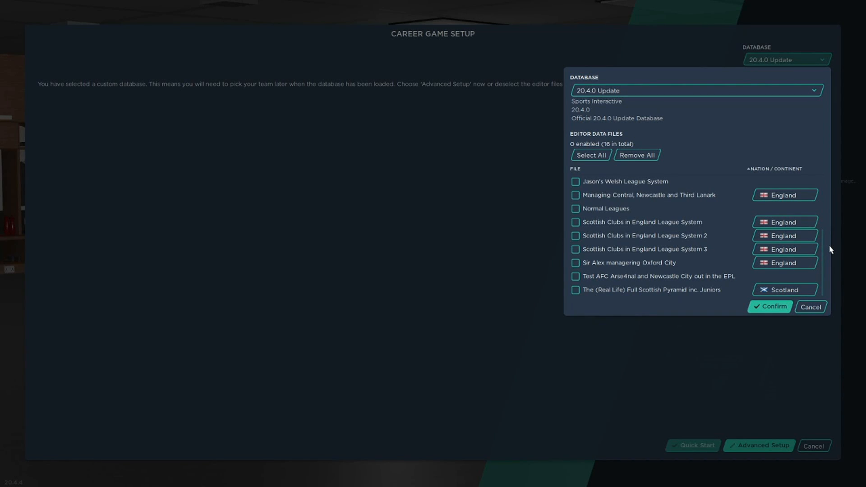
click(576, 222)
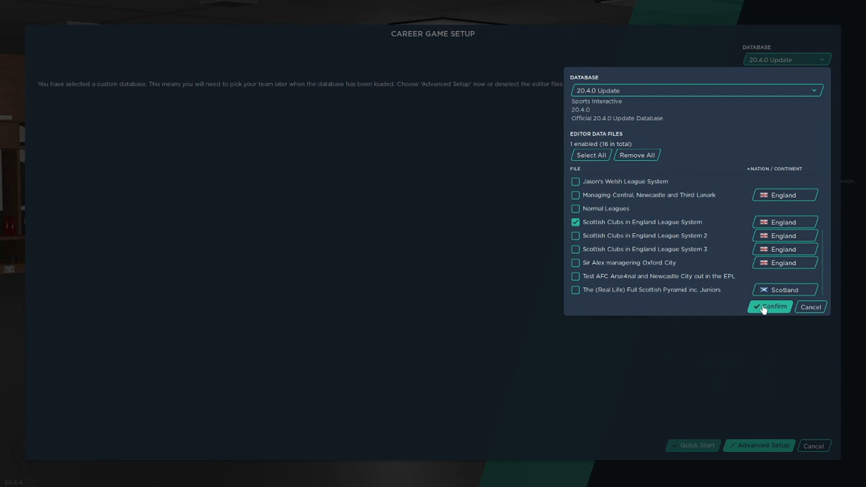
click(763, 309)
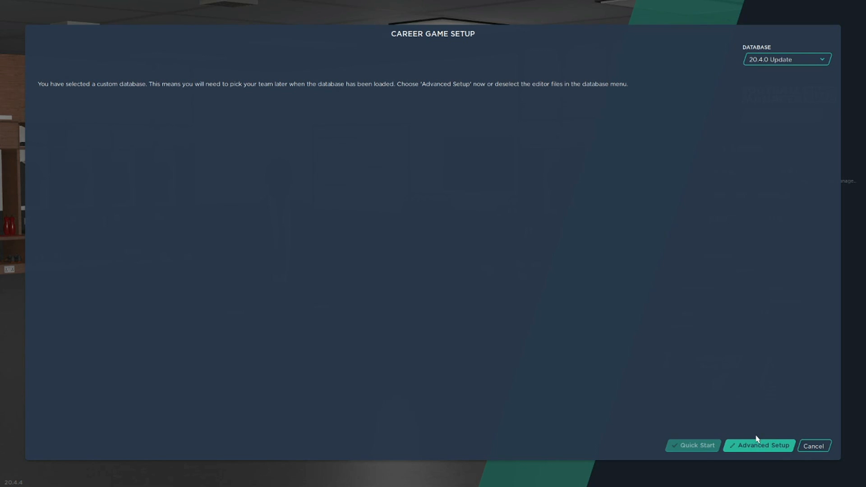
click(759, 444)
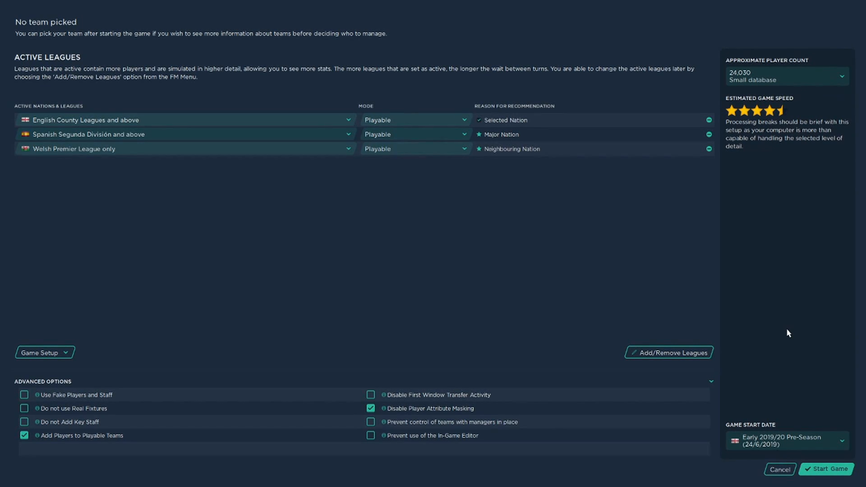
Step: Remove the Spanish leagues, set Wales to Welsh Championship North/South and above, and start the game
click(709, 134)
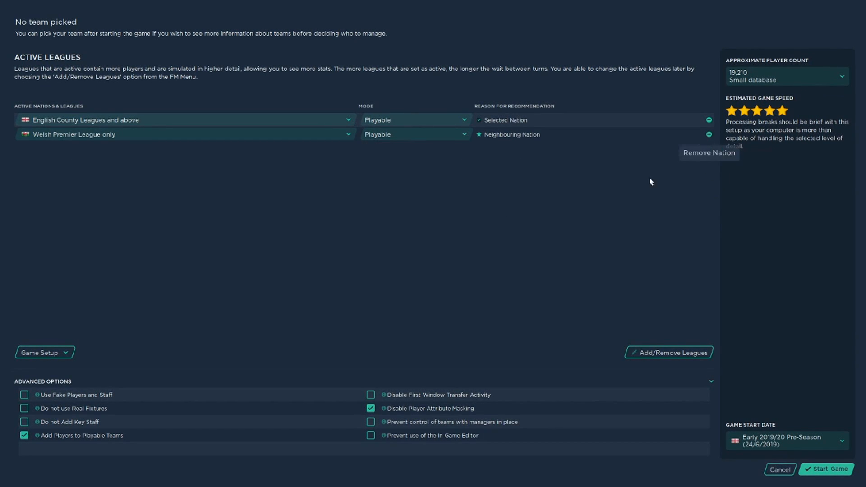
click(279, 135)
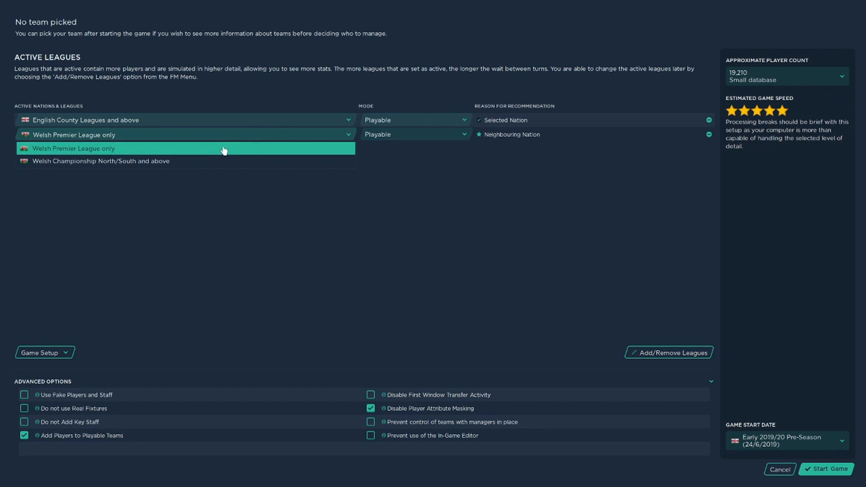
click(203, 165)
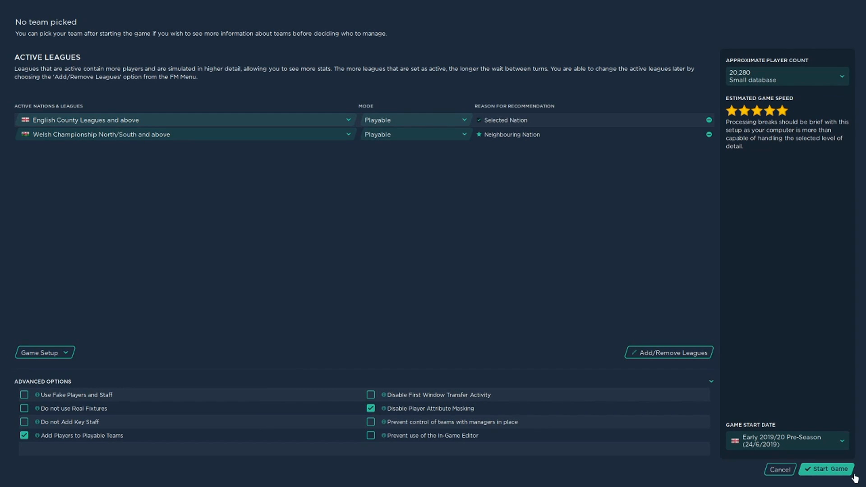
click(834, 472)
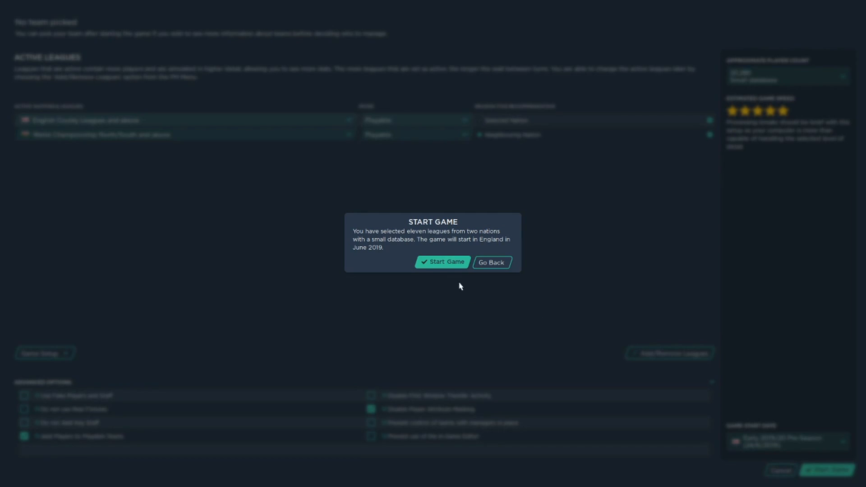
click(445, 264)
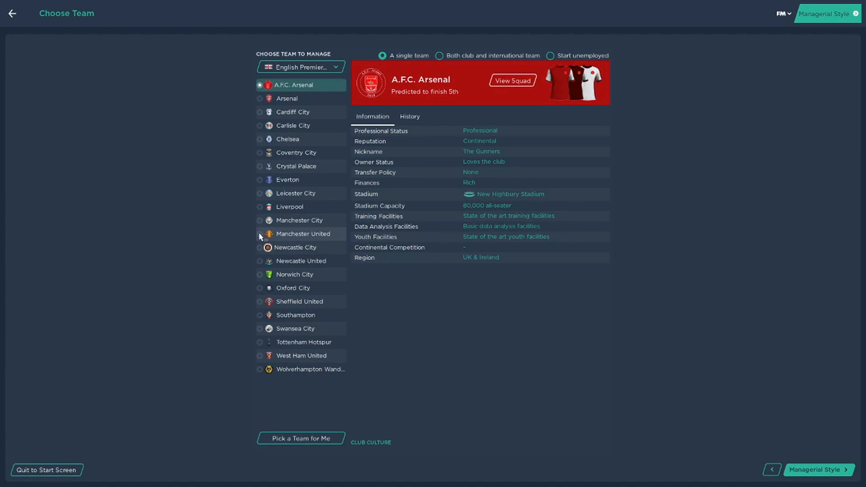
Step: Choose Manchester United as the team to manage and confirm the default managerial style
click(259, 233)
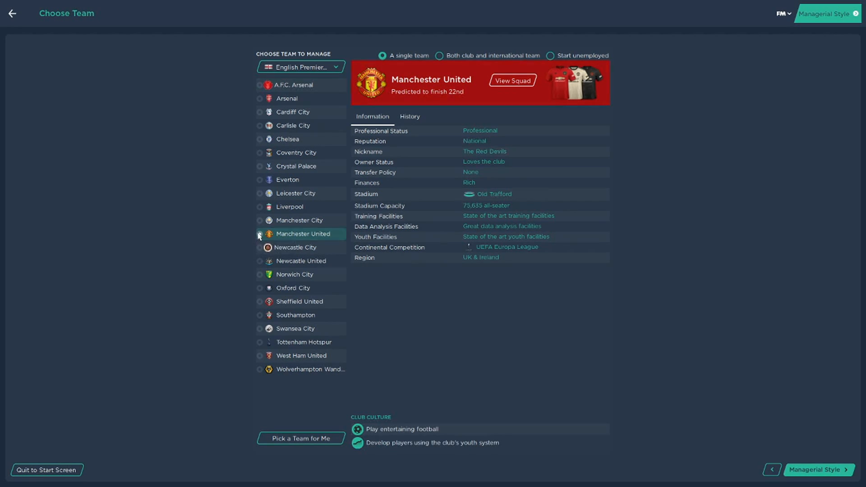
click(815, 470)
click(822, 472)
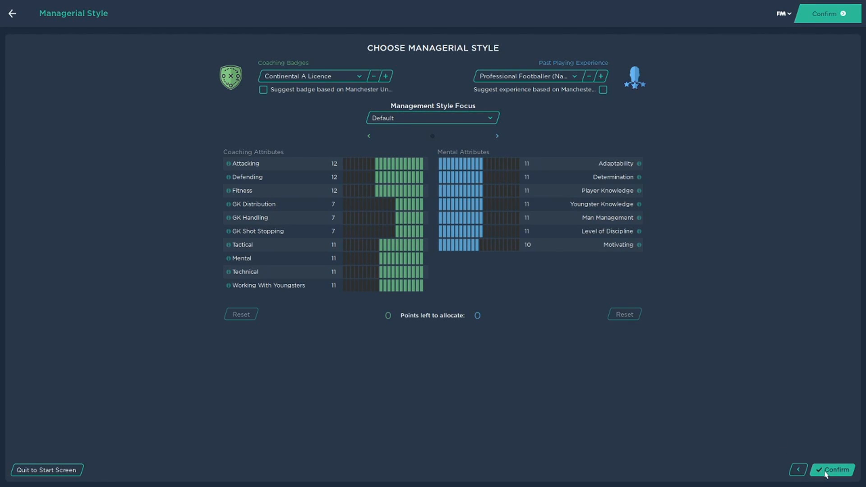
click(491, 273)
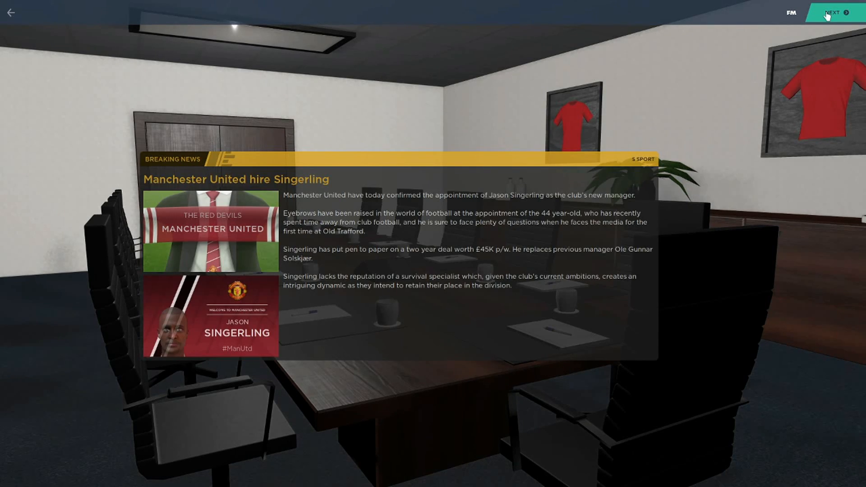
Step: Proceed through the appointment news, club overview, squad report and board vision to reach the inbox
click(826, 15)
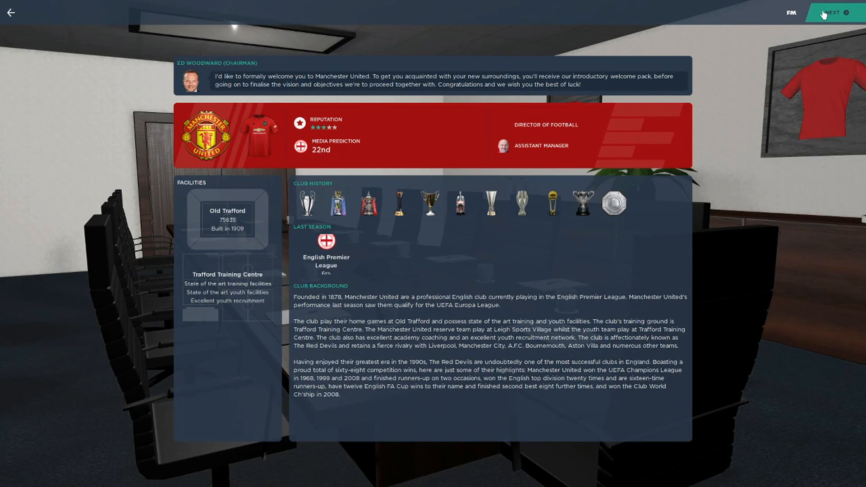
click(822, 16)
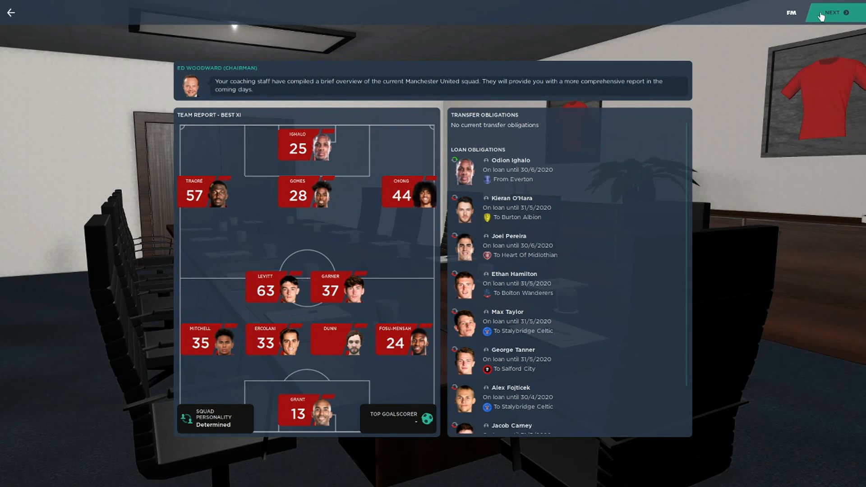
click(821, 17)
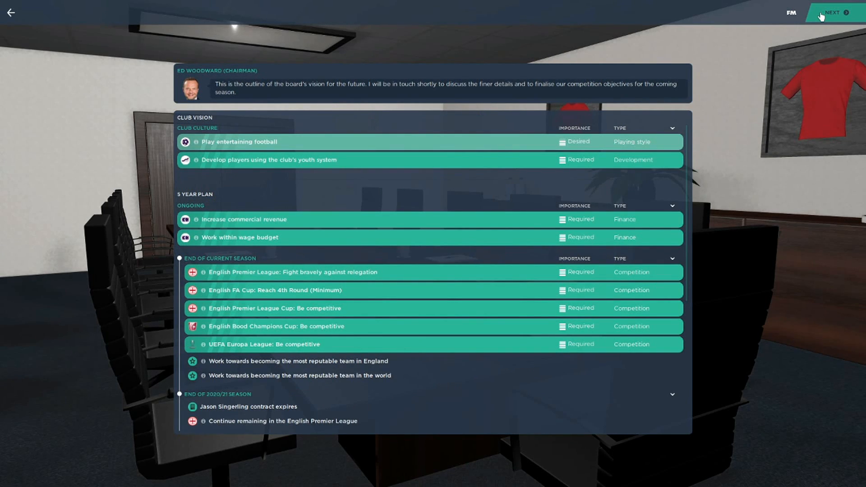
click(822, 16)
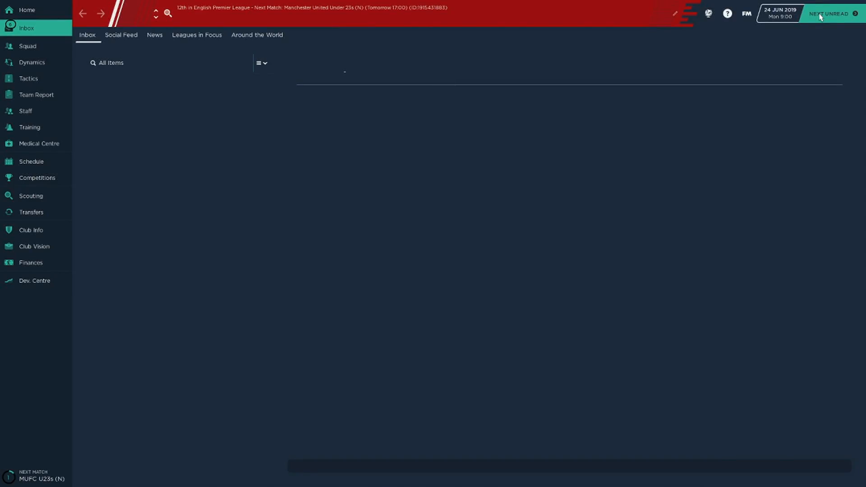
Step: Save the career locally under the name Testing
key(ctrl+s)
click(404, 136)
click(507, 135)
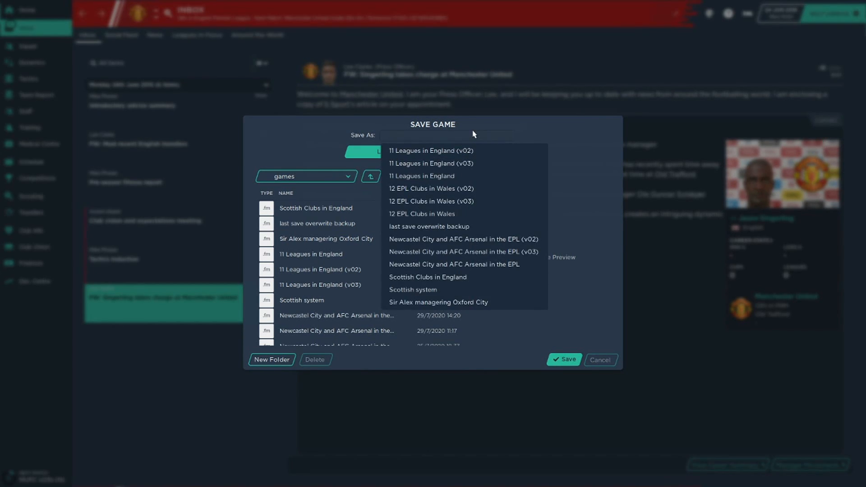
text(Testing)
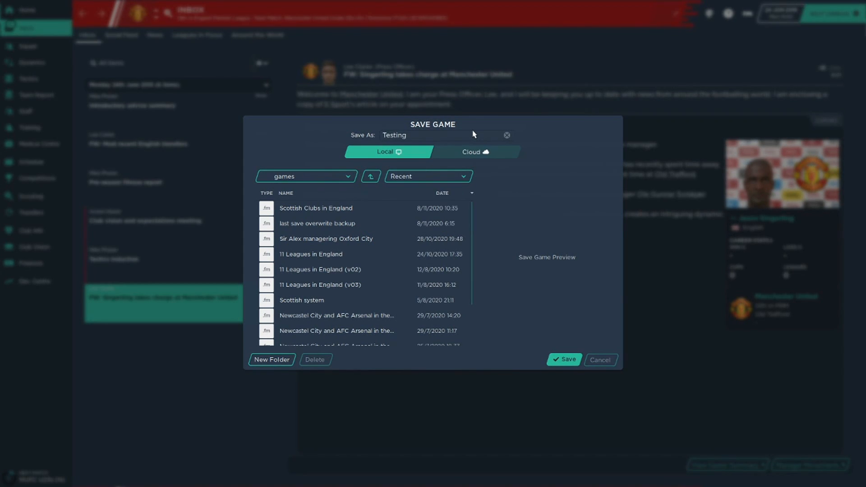
click(564, 360)
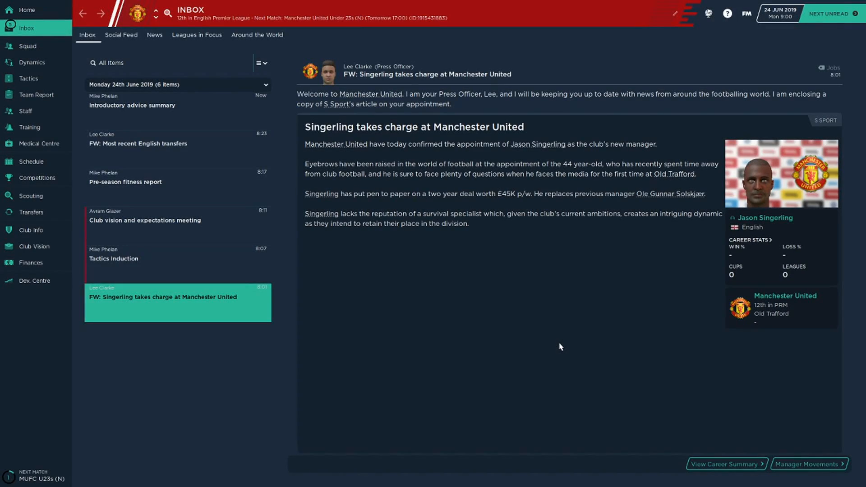
Step: Terminate the manager's contract with the in-game editor and go through the unread inbox messages
click(675, 13)
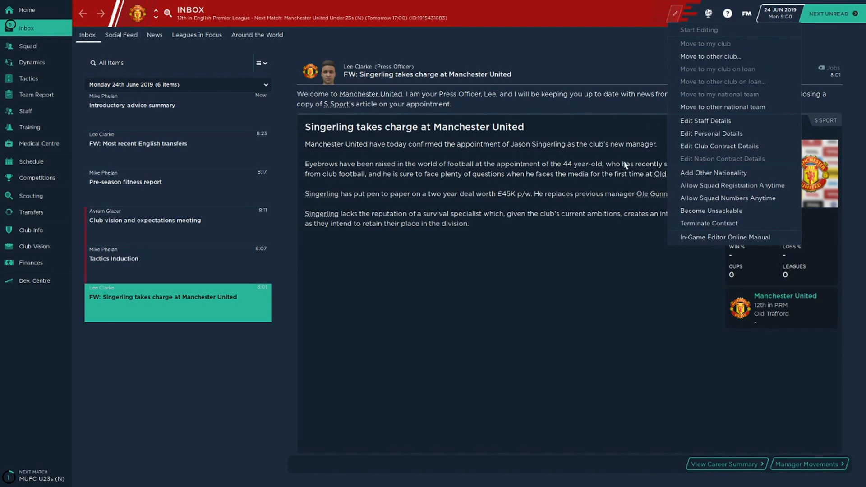
click(688, 223)
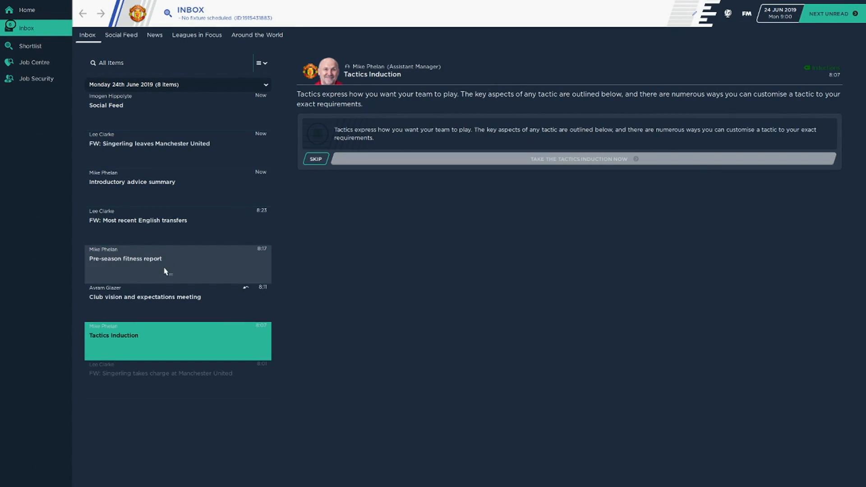
click(161, 273)
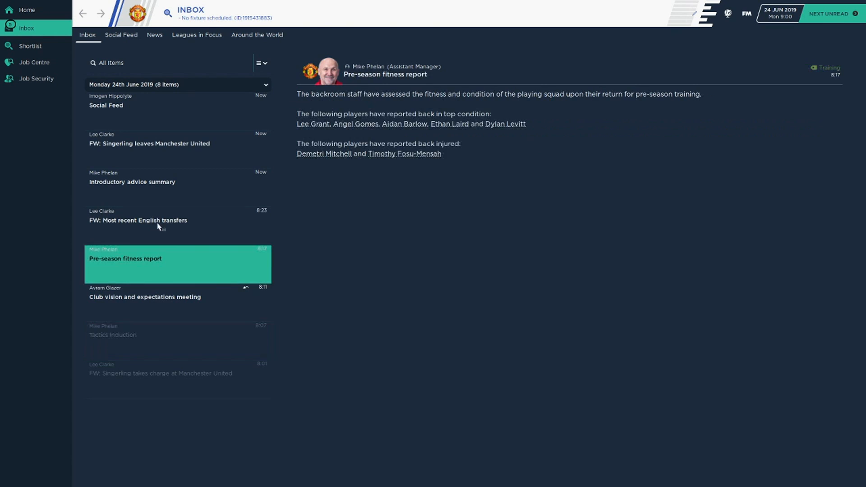
click(156, 220)
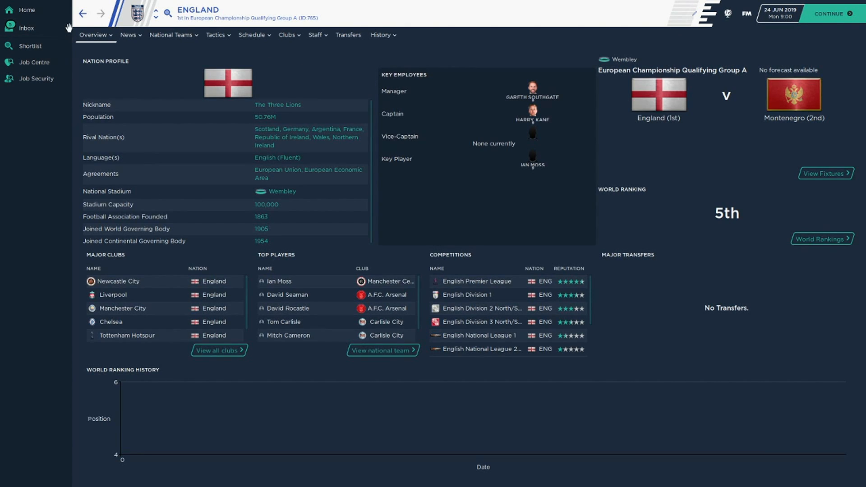
click(82, 13)
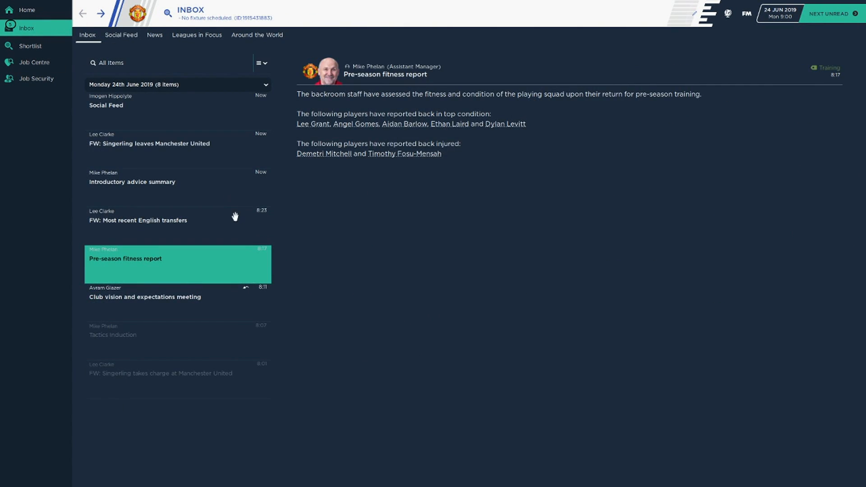
click(237, 295)
click(233, 219)
click(223, 192)
click(216, 157)
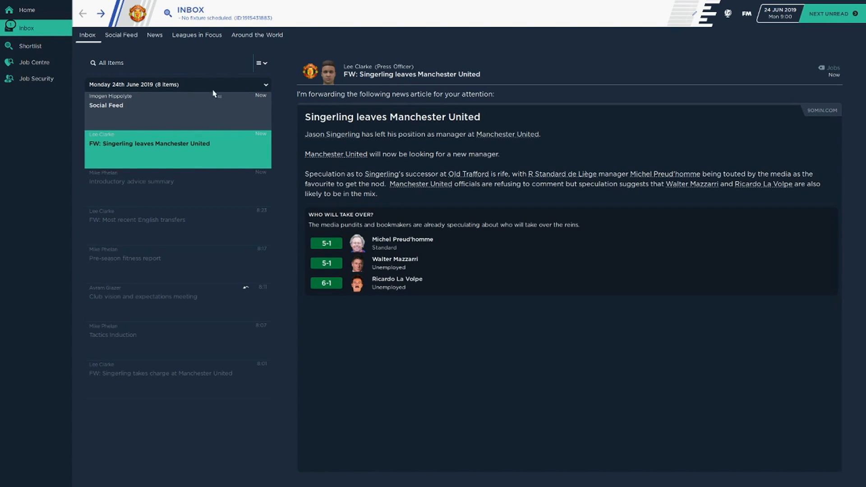
Step: Examine the league tables of the top English divisions, from the English Premier League down to English Division 3 South
click(209, 39)
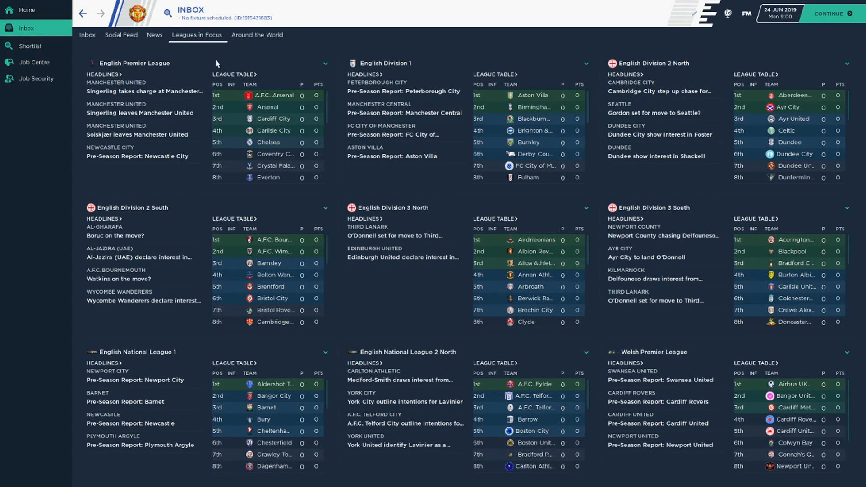
click(154, 64)
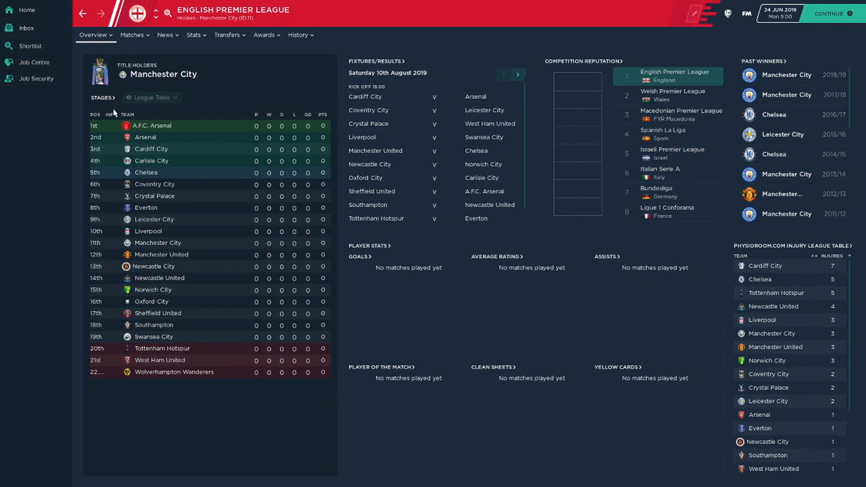
click(95, 36)
click(116, 51)
click(156, 21)
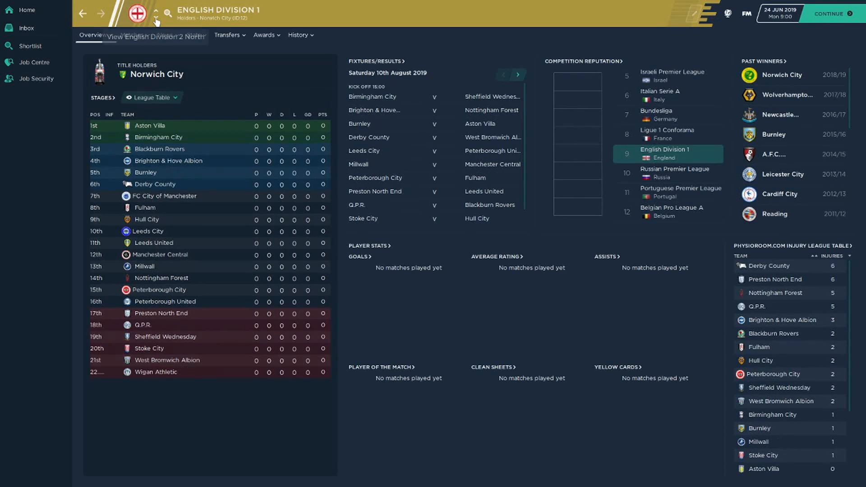
click(156, 21)
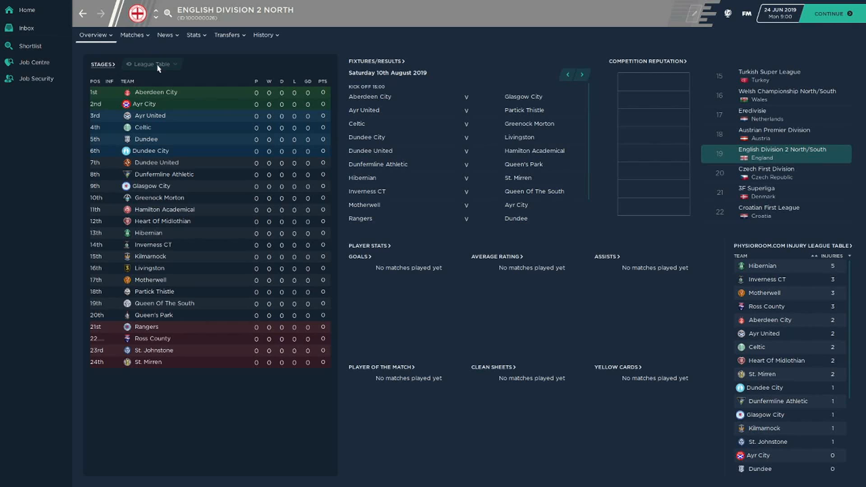
click(156, 21)
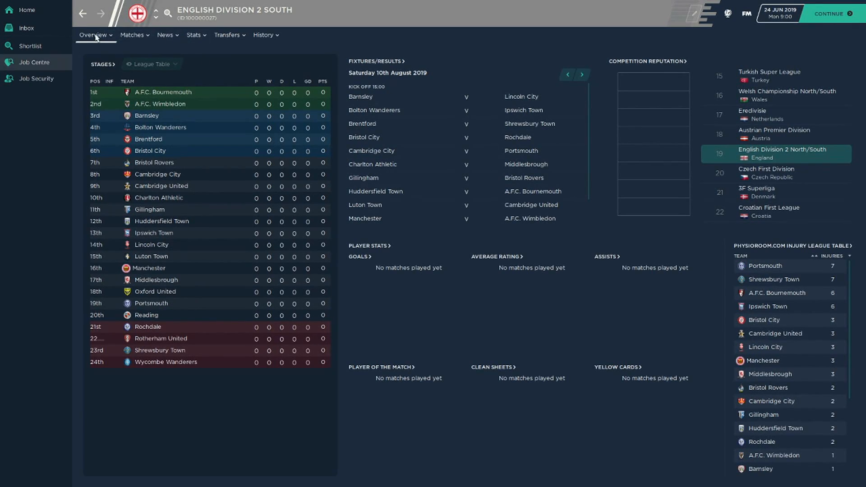
click(156, 19)
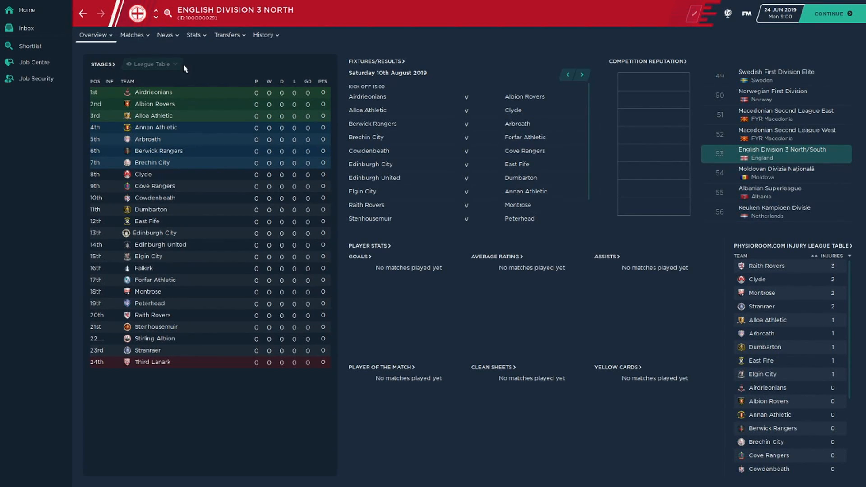
click(156, 18)
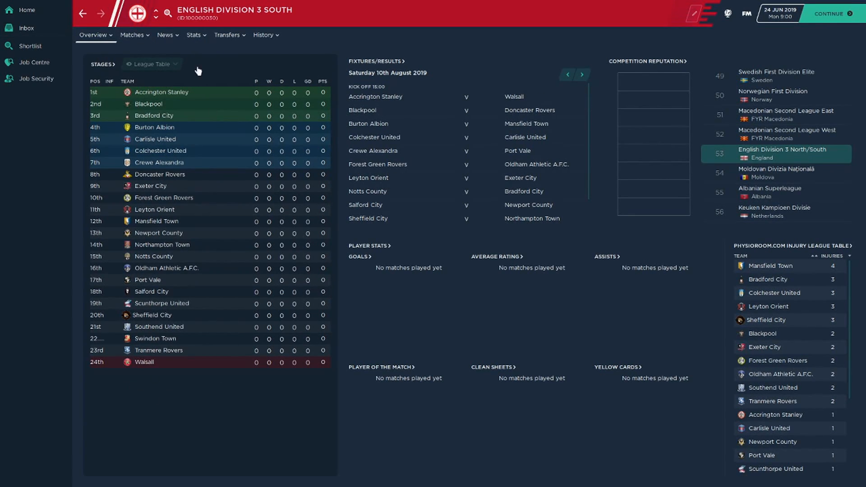
Step: Examine the league tables from English National League 1 down through the regional premier divisions to the English Southern League Premier South
click(156, 18)
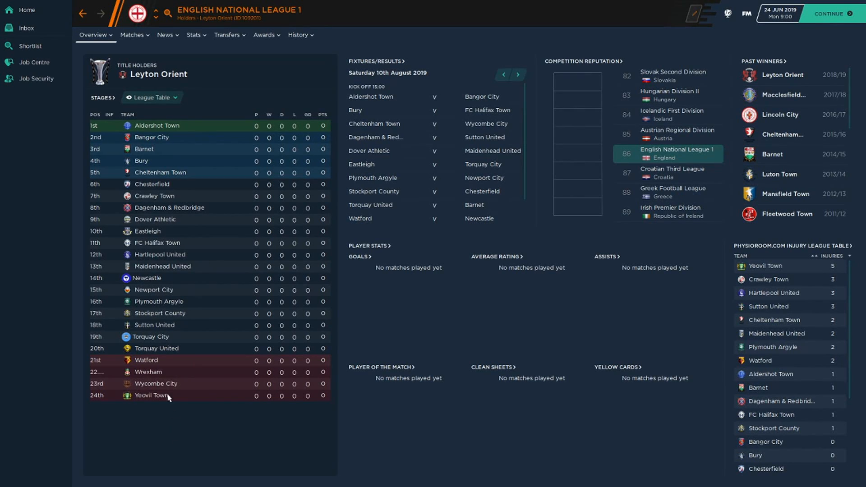
click(155, 23)
click(155, 23)
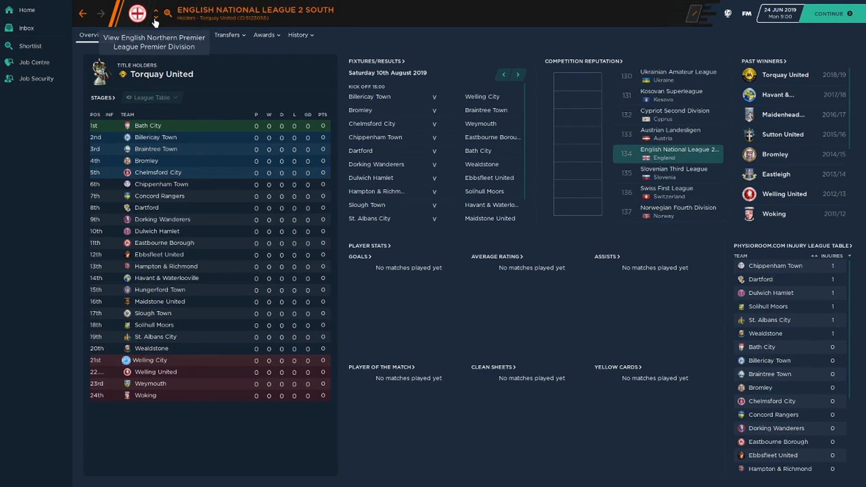
click(155, 22)
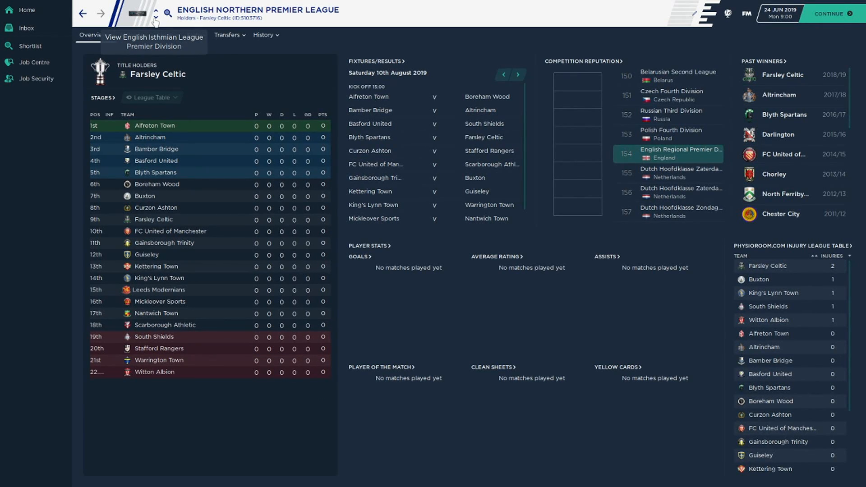
click(155, 22)
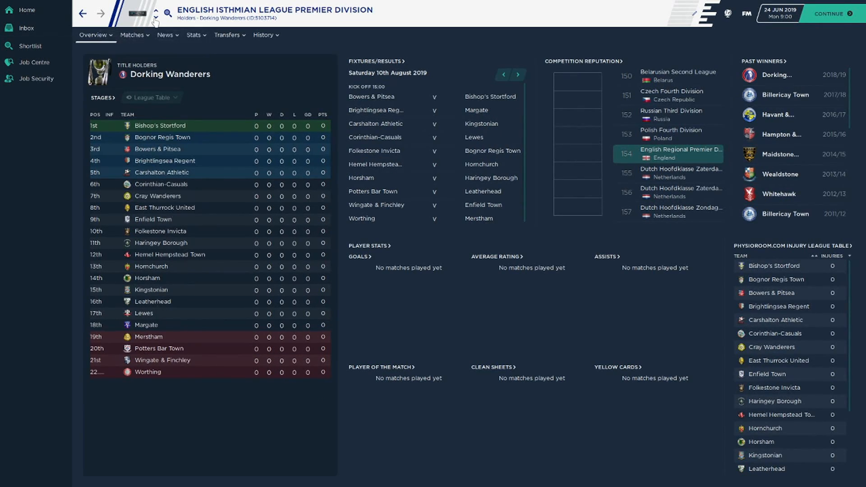
click(155, 22)
click(155, 23)
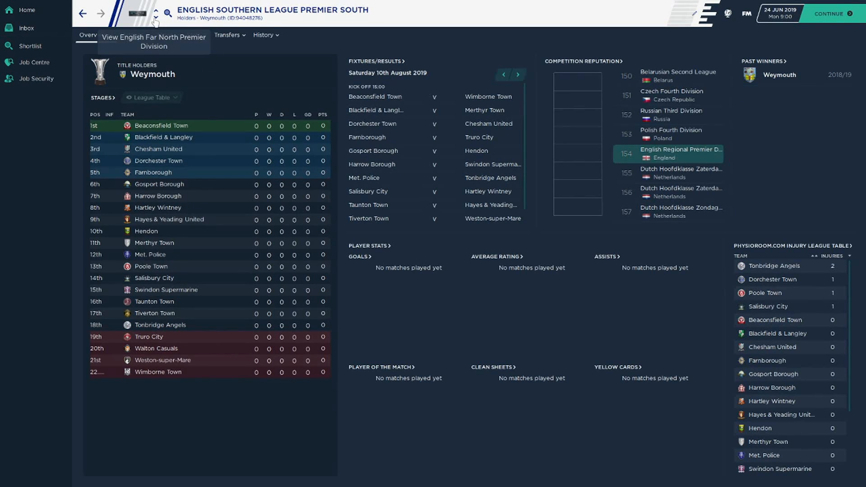
Step: Examine the regional first division tables, from the English Far North Premier Division to the English Southern League Division One South
click(156, 23)
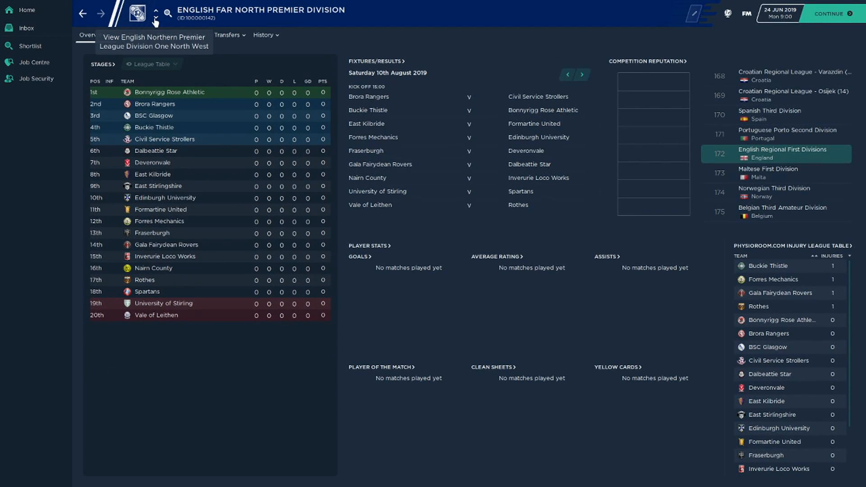
click(155, 22)
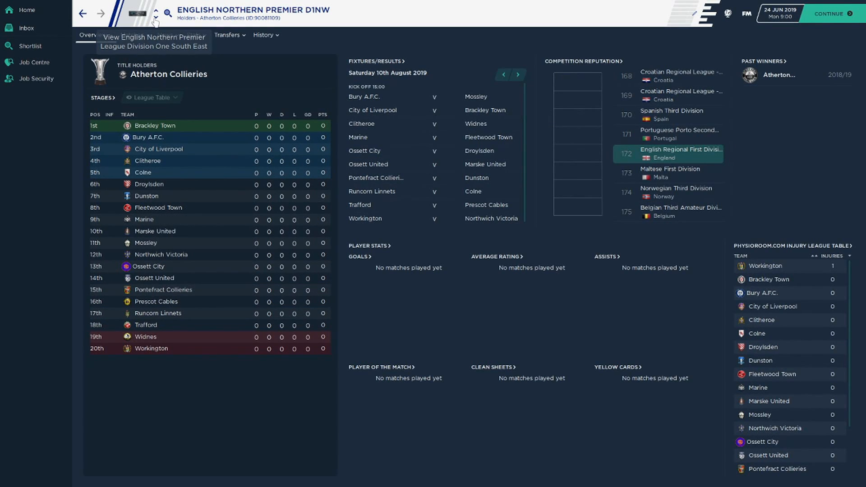
click(155, 23)
click(155, 23)
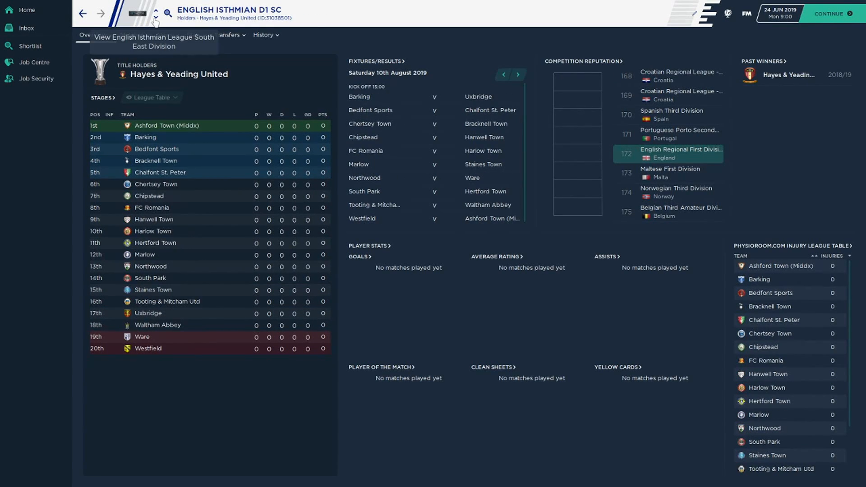
click(155, 23)
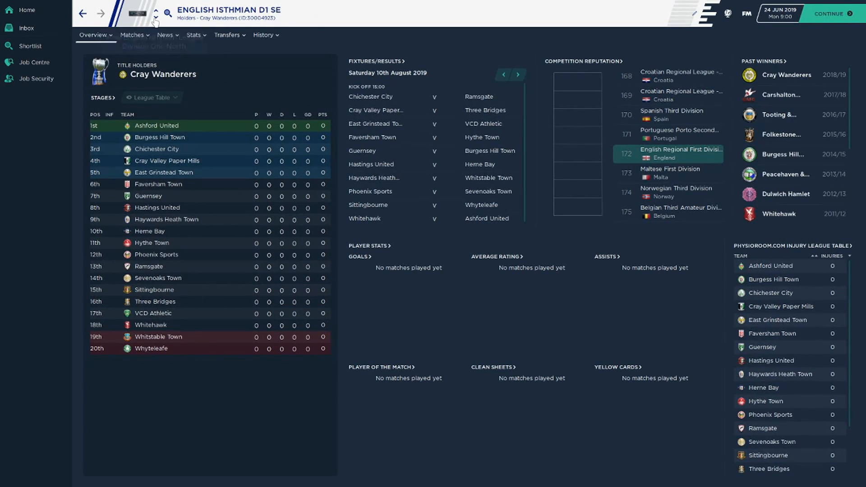
click(155, 23)
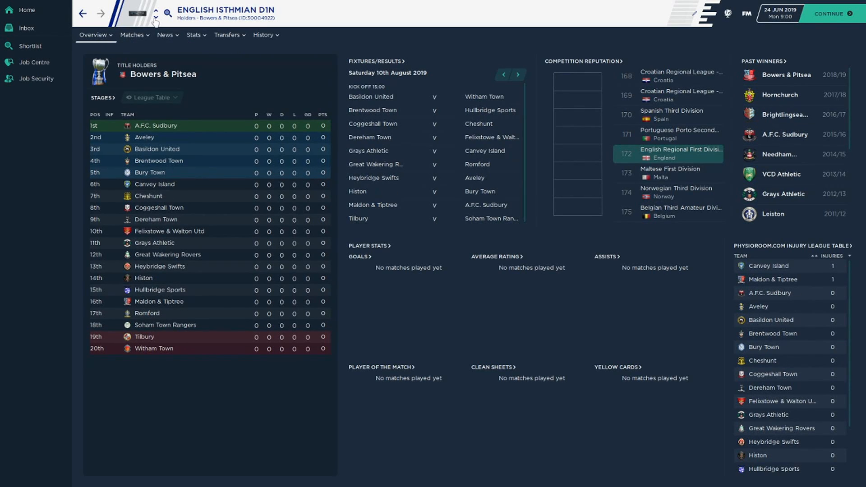
click(155, 22)
click(156, 22)
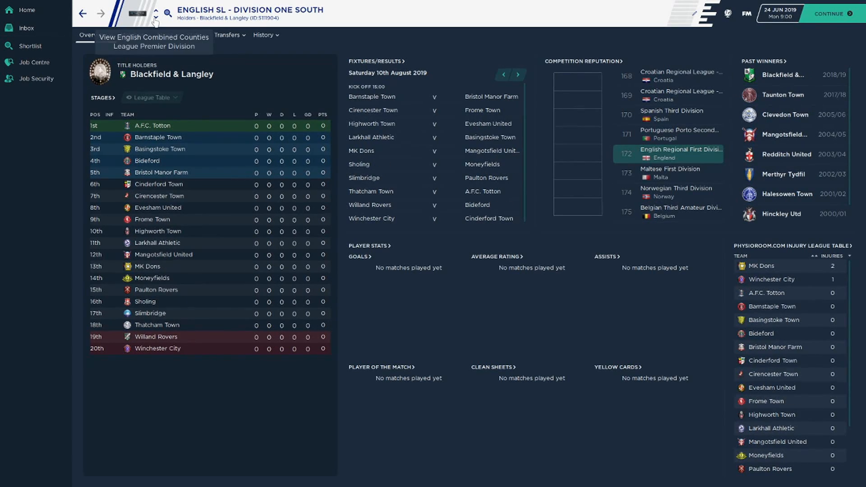
Step: Examine the county league tables, from the England Combined Counties Premier to the English Far North Division 1 East
click(155, 22)
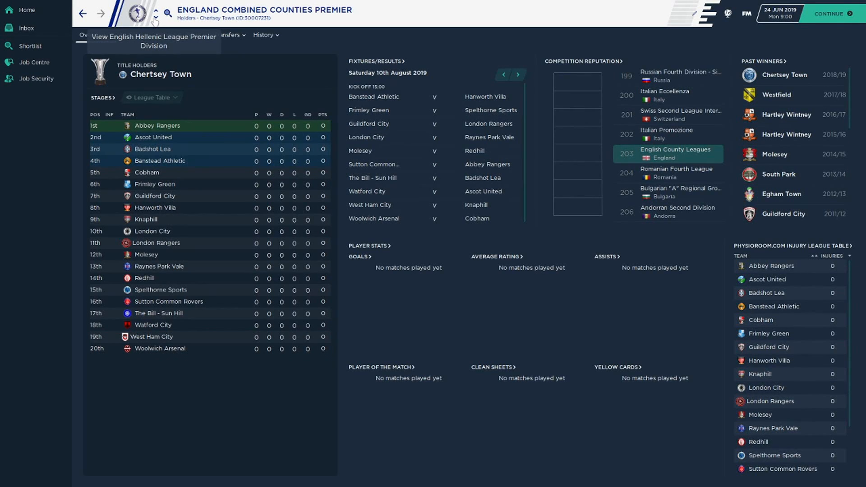
click(155, 21)
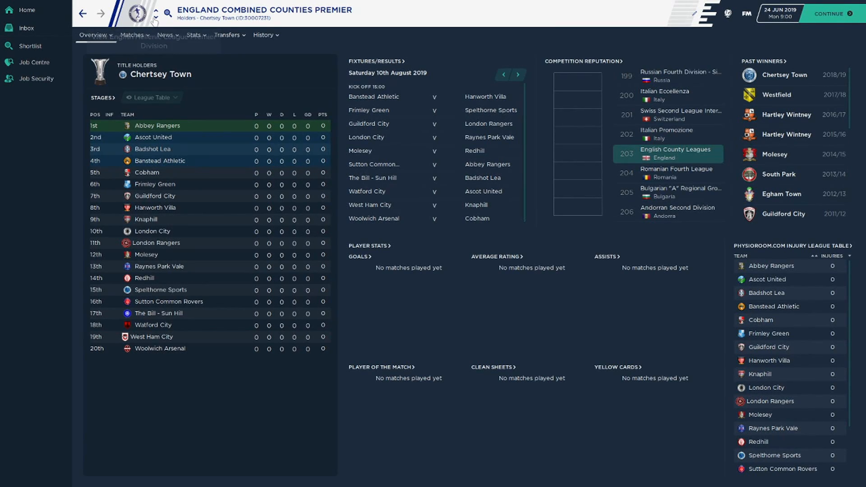
click(155, 22)
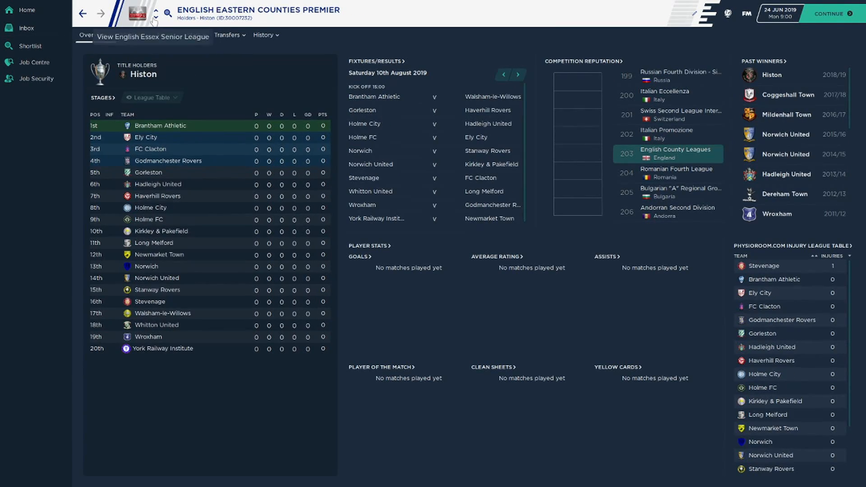
click(156, 21)
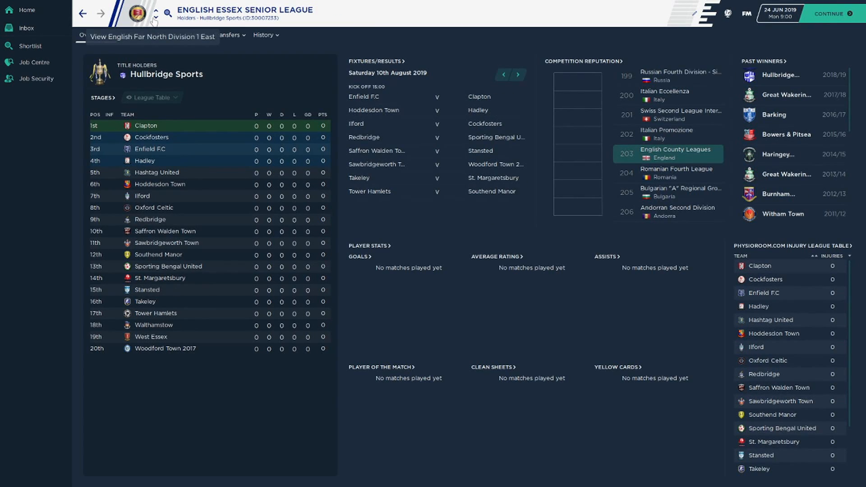
click(155, 22)
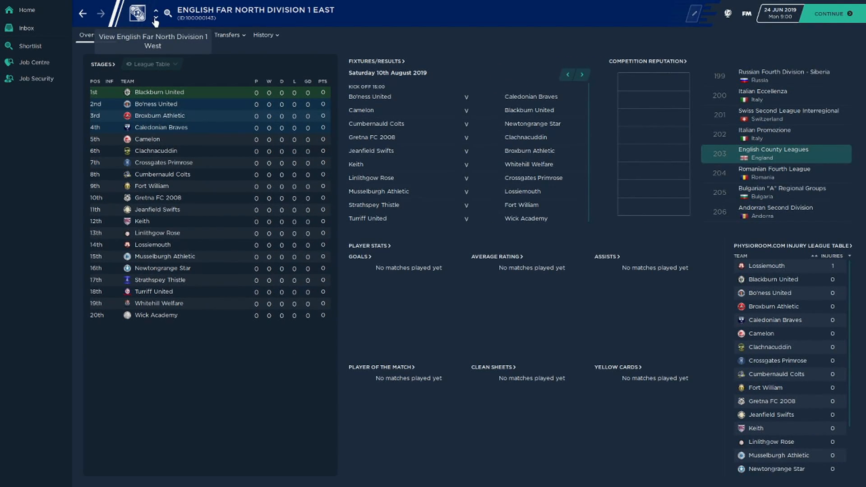
Step: Save the career locally over the existing Testing save file
click(743, 15)
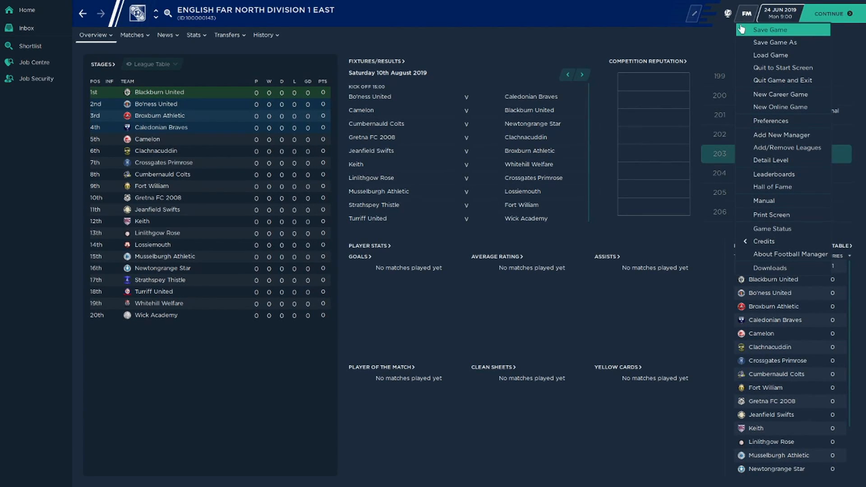
click(745, 30)
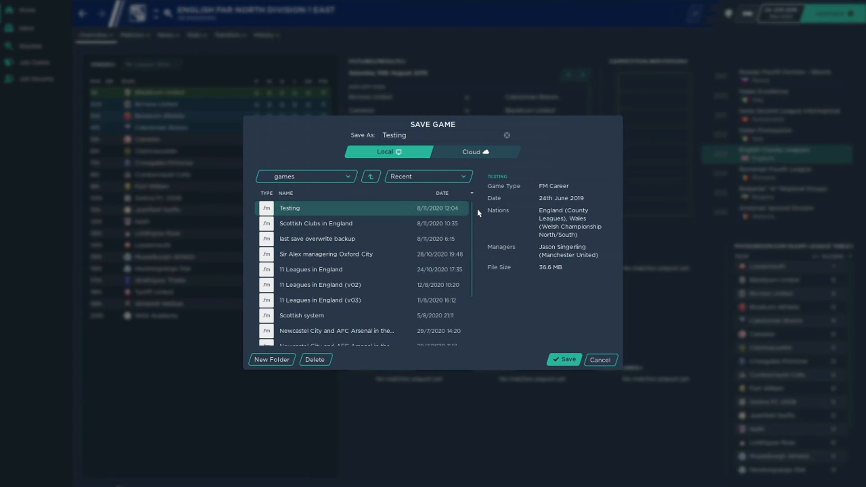
click(563, 360)
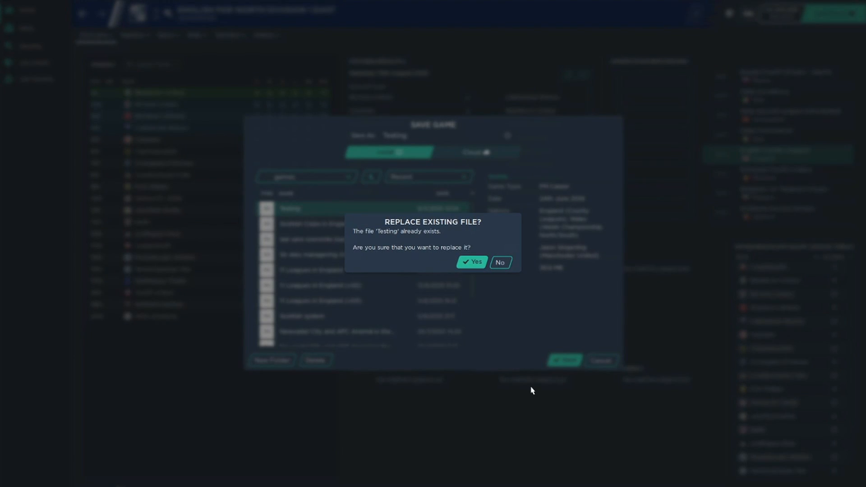
key(Return)
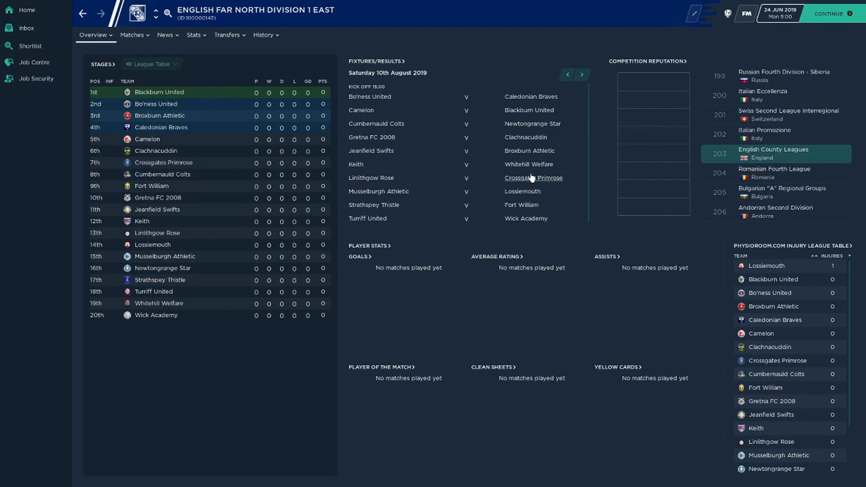
Step: Load the local saved game Scottish Clubs in England
click(741, 16)
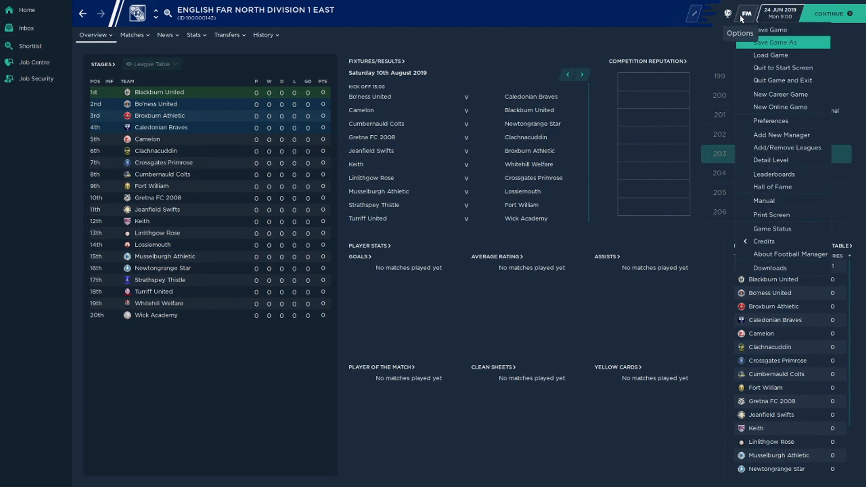
click(753, 56)
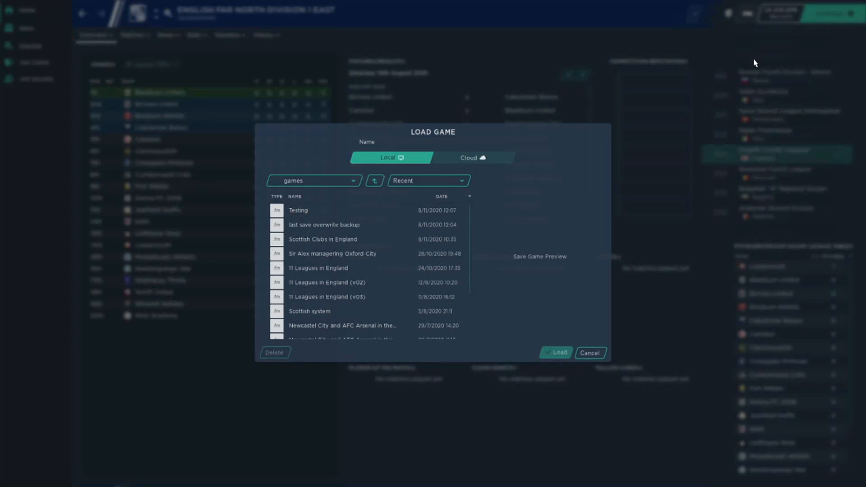
click(309, 241)
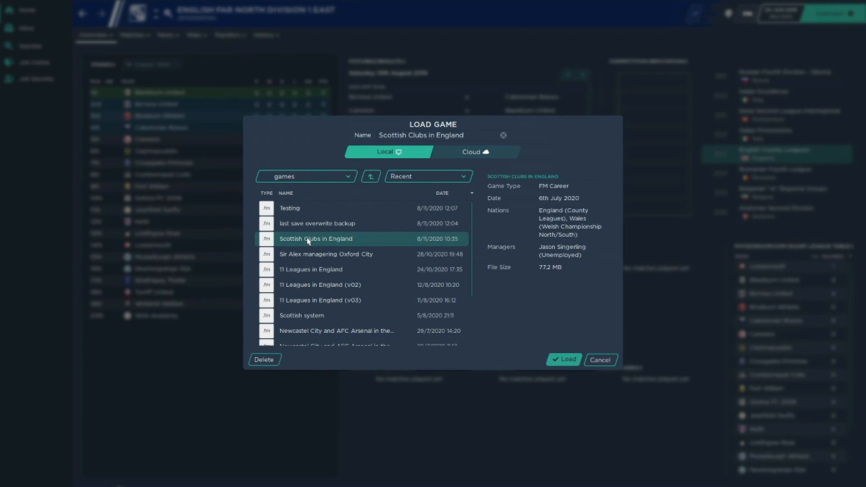
click(563, 360)
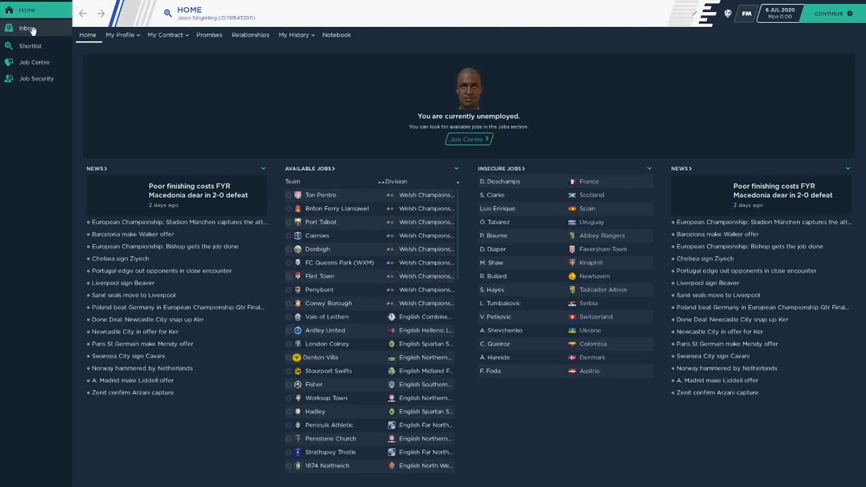
Step: Open the English Premier League from the leagues in focus and view its competition profile
click(33, 29)
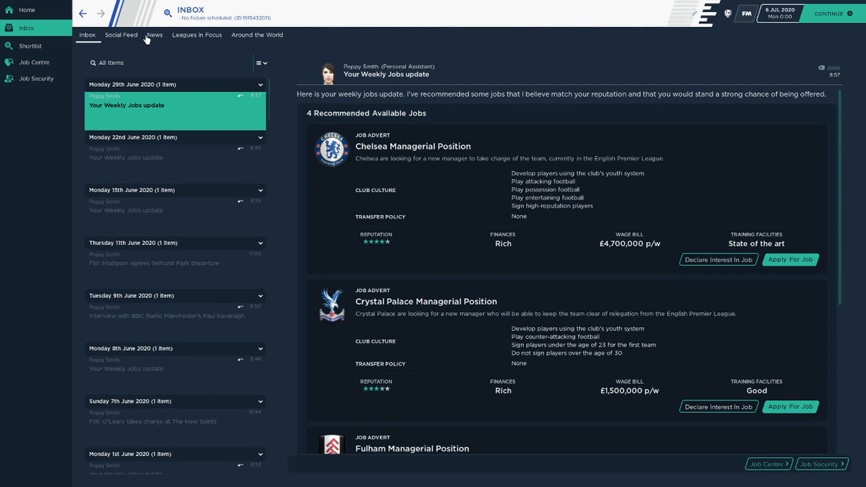
click(188, 37)
click(235, 75)
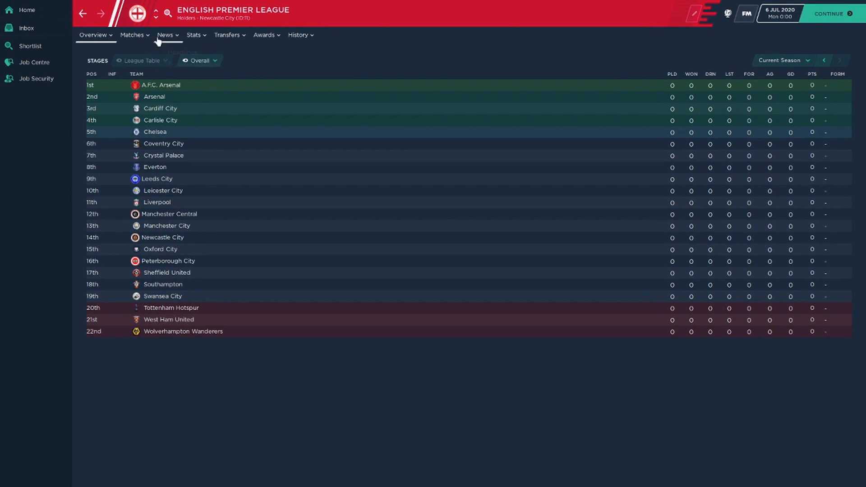
click(93, 34)
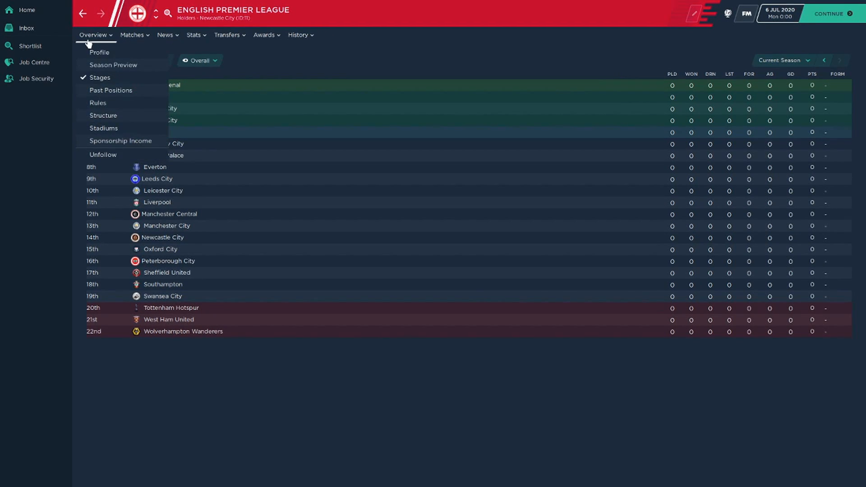
click(92, 53)
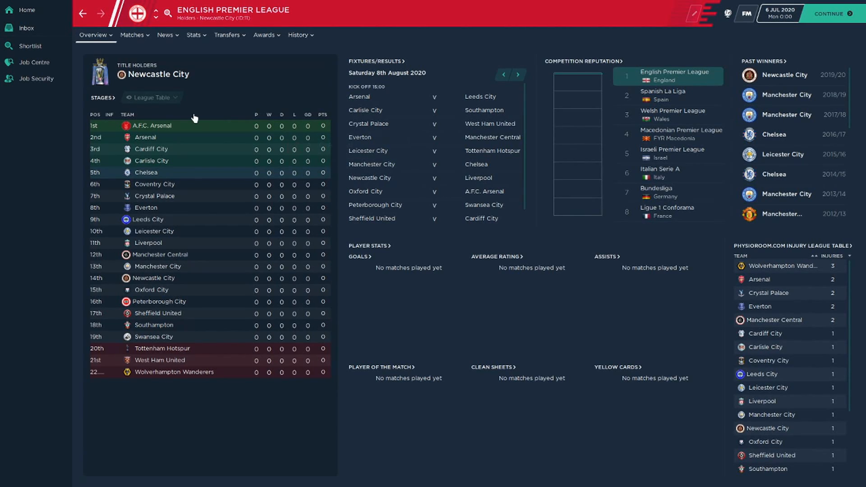
Step: Review the final 2019/20 league tables of the English Premier League and English Division 1
click(88, 40)
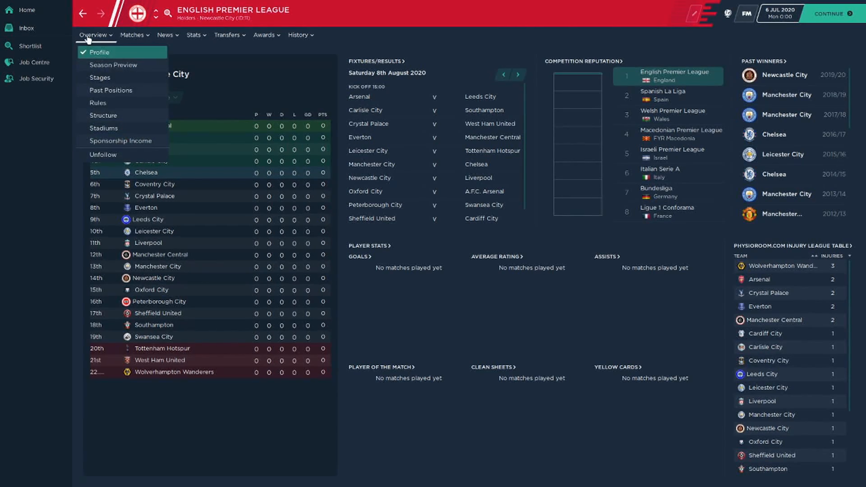
click(94, 77)
click(824, 62)
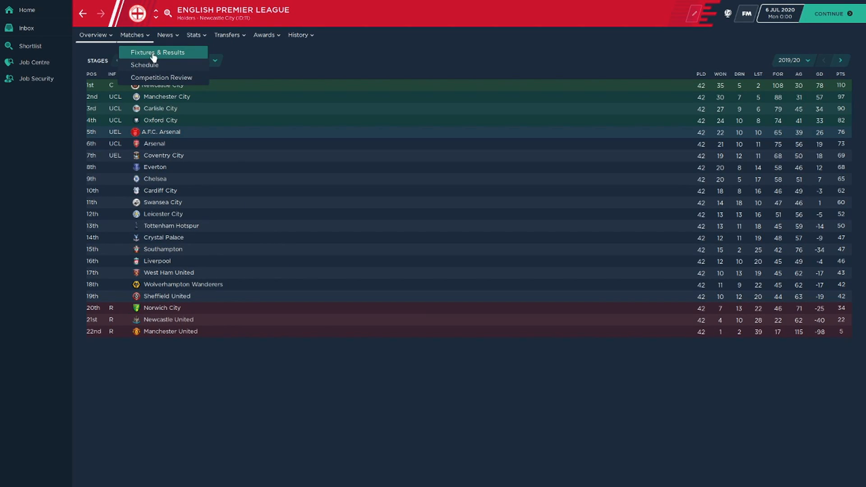
click(155, 18)
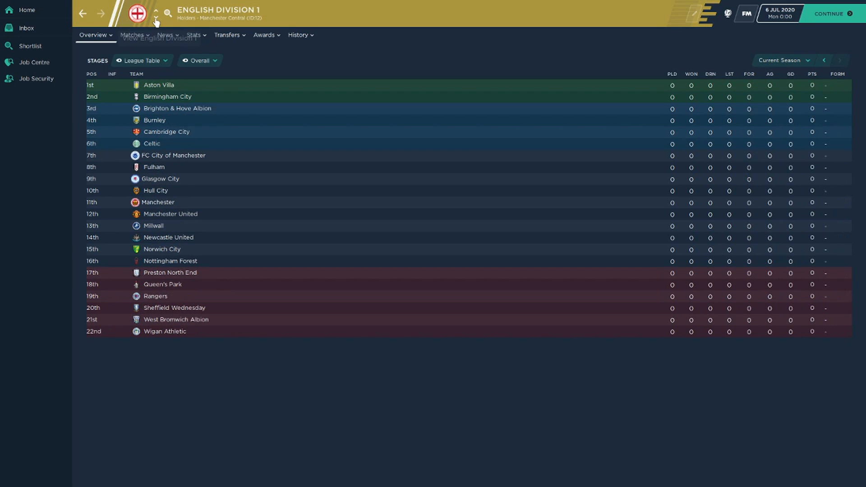
click(824, 62)
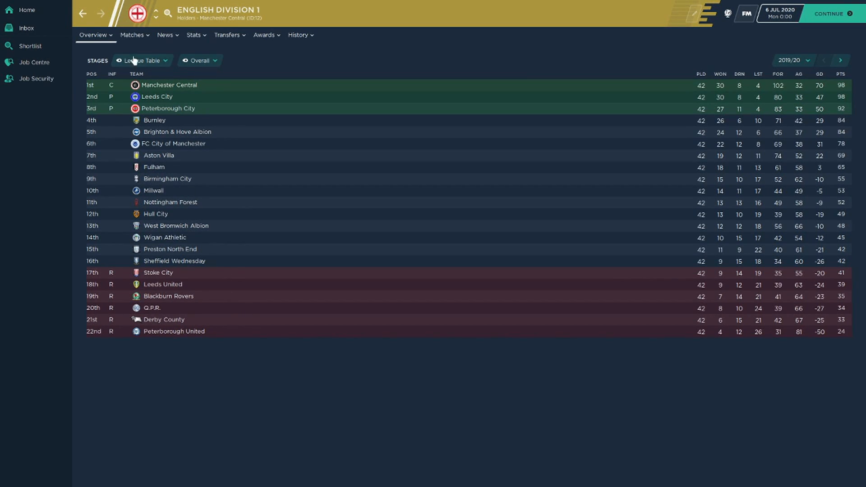
Step: View the English Division 1 profile with the new season's teams, and continue to the English Division 2 North profile
click(96, 35)
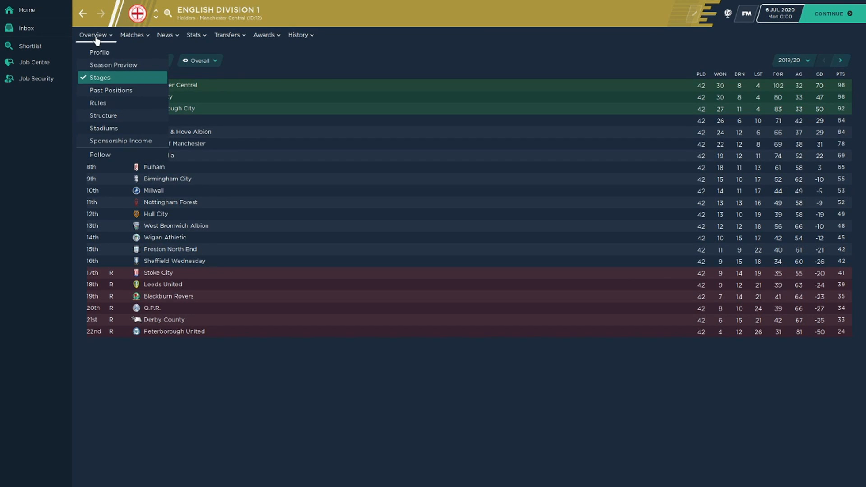
click(98, 53)
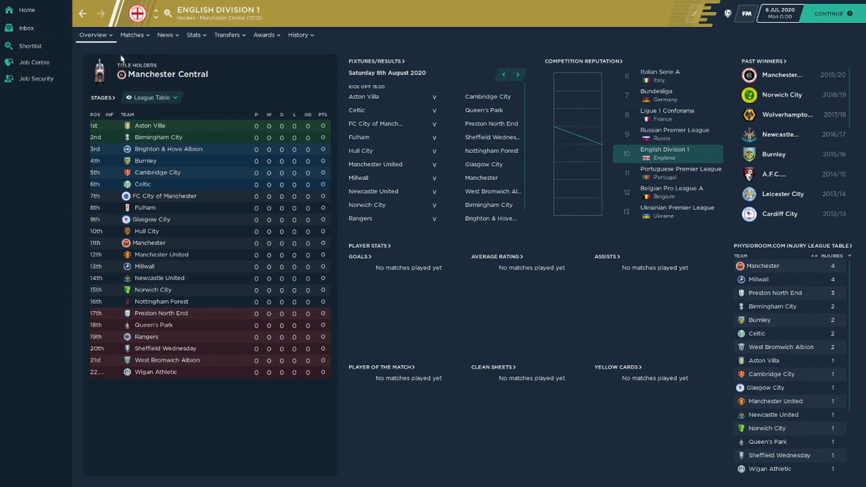
click(156, 17)
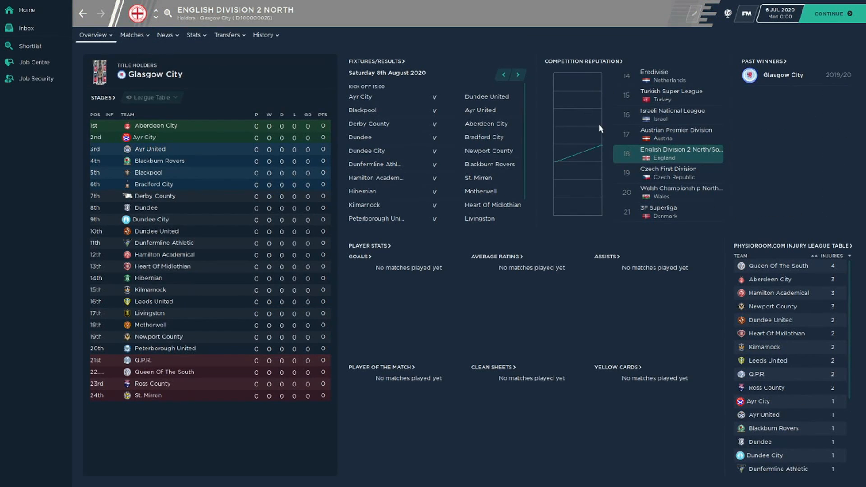
Step: Review the English Division 2 North stages, including the final 2019/20 league table
click(96, 35)
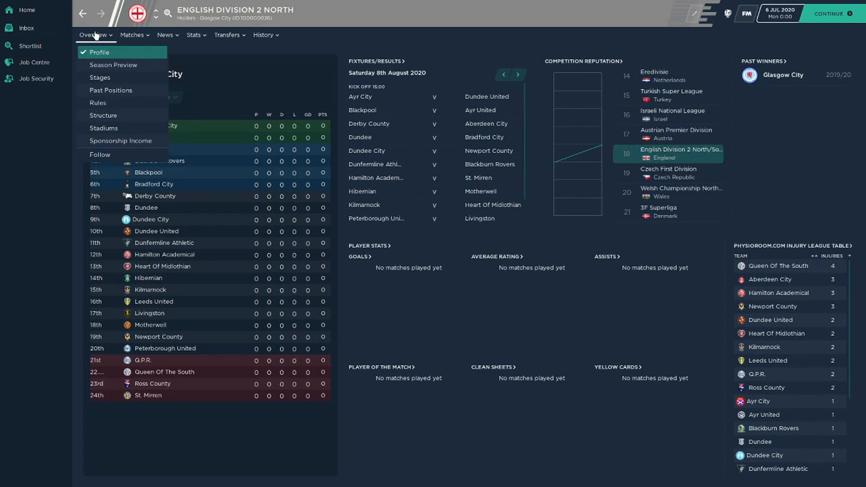
click(103, 77)
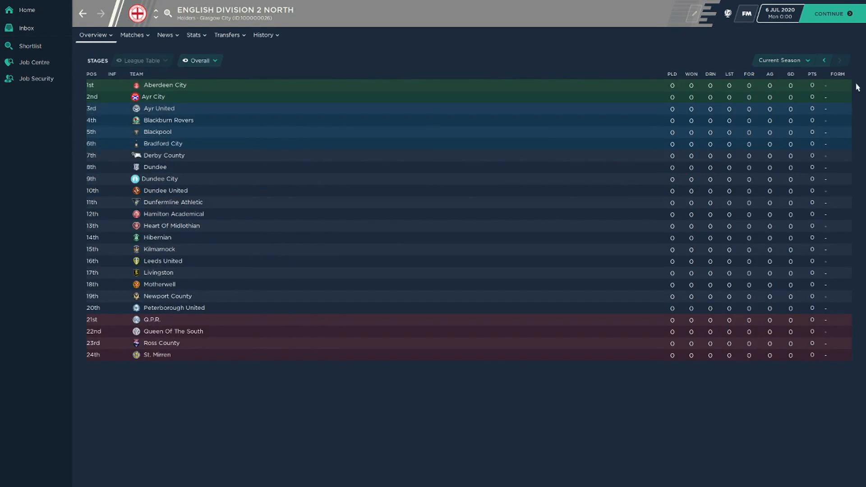
click(823, 60)
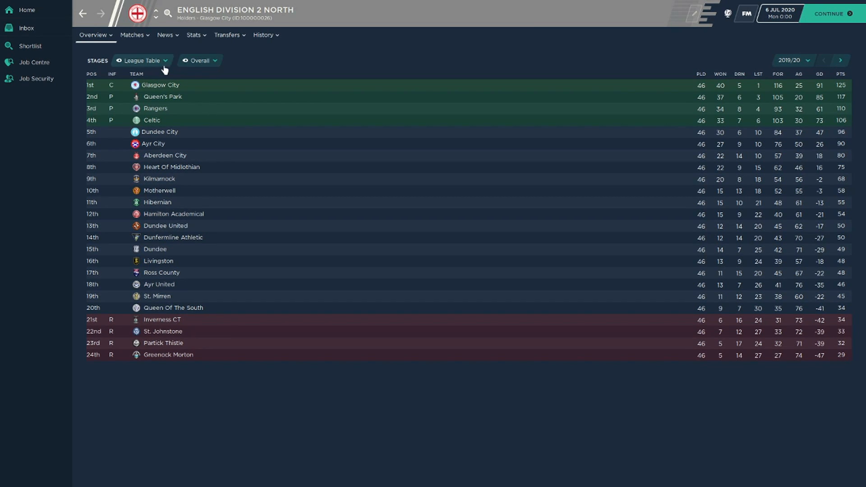
Step: Review the English Division 2 South profile with the new season's teams and its final 2019/20 league table
click(155, 20)
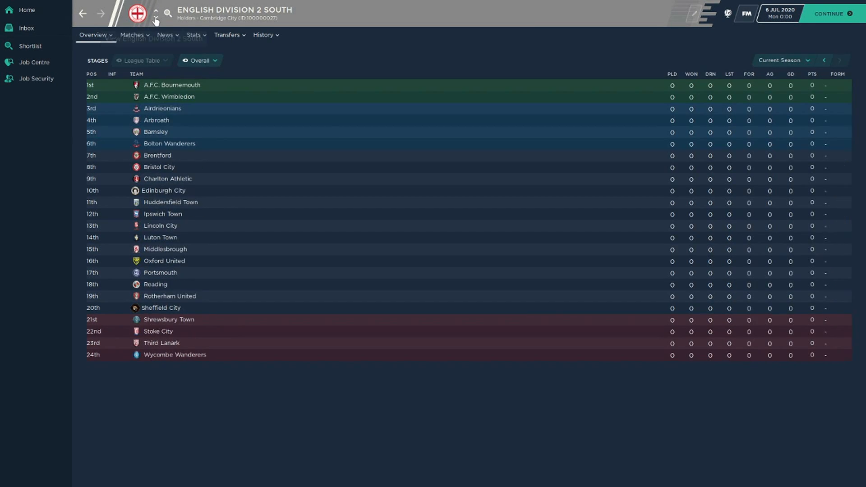
click(101, 35)
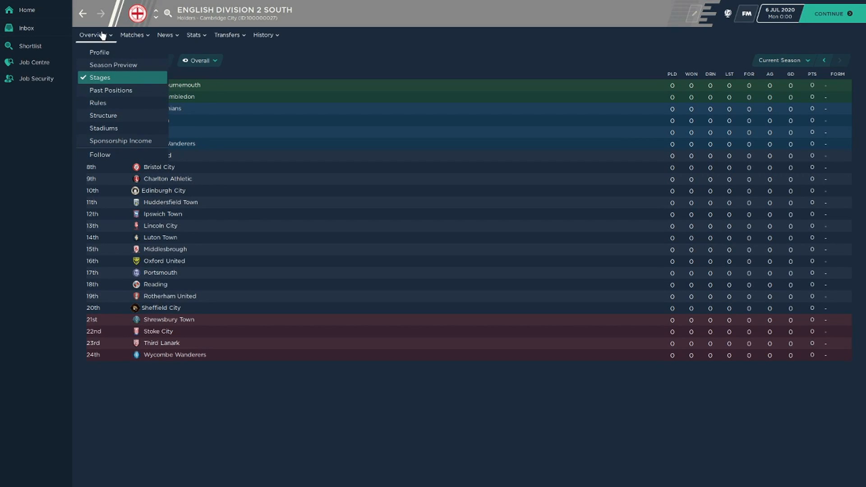
click(103, 60)
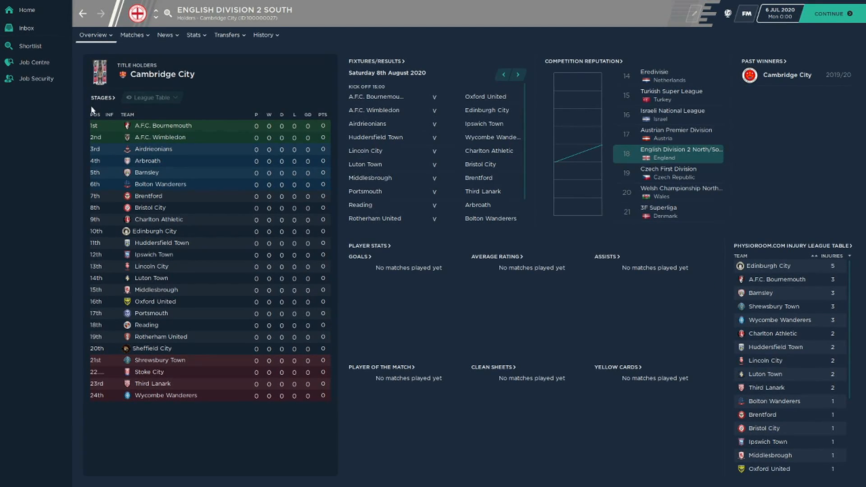
click(96, 35)
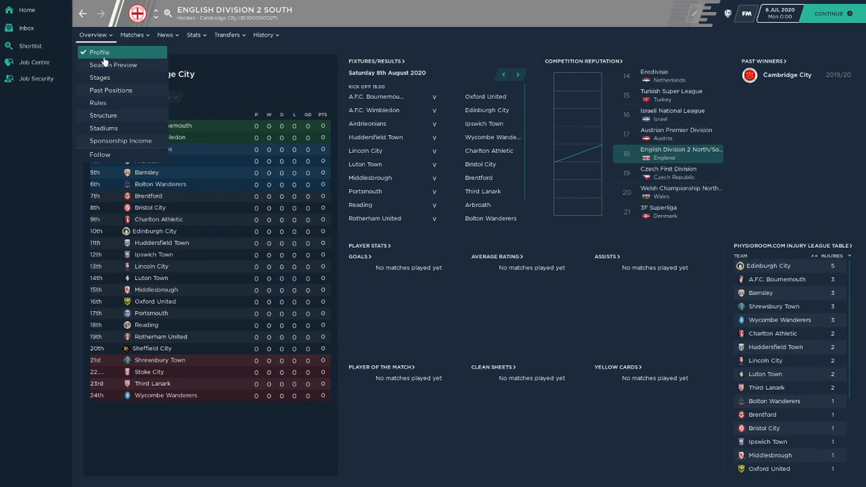
click(103, 79)
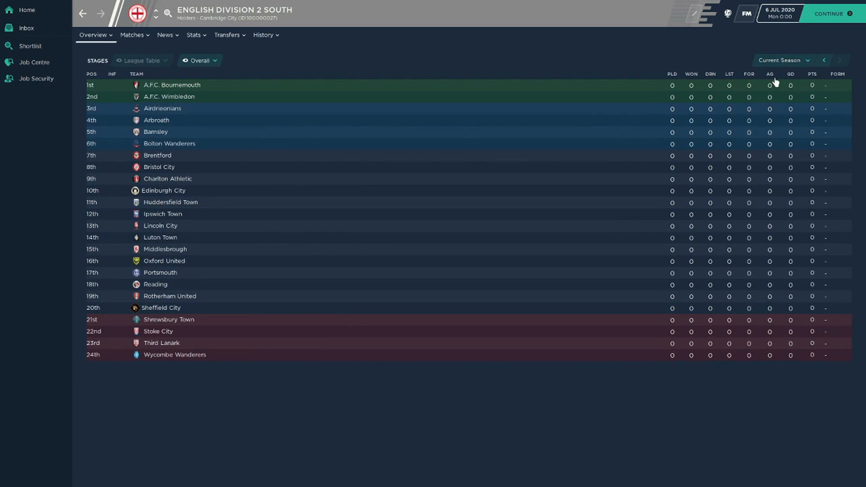
click(824, 60)
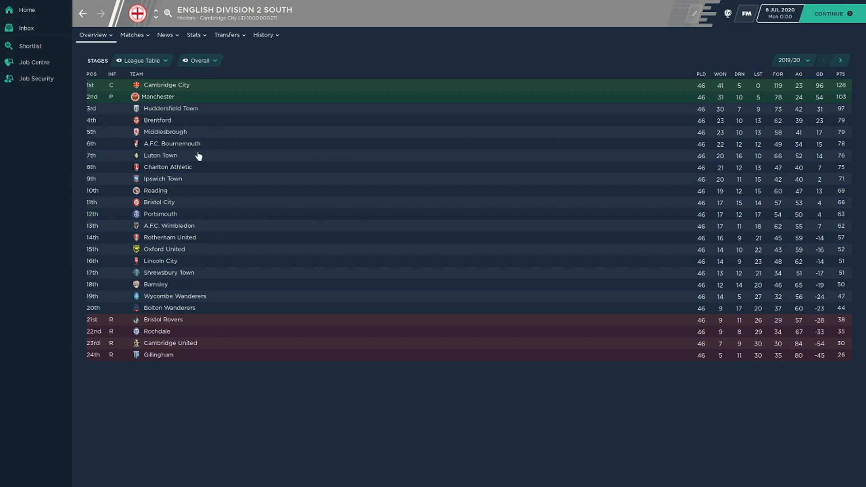
Step: Review the current-season teams and final 2019/20 league tables of English Division 3 North and English Division 3 South
click(155, 17)
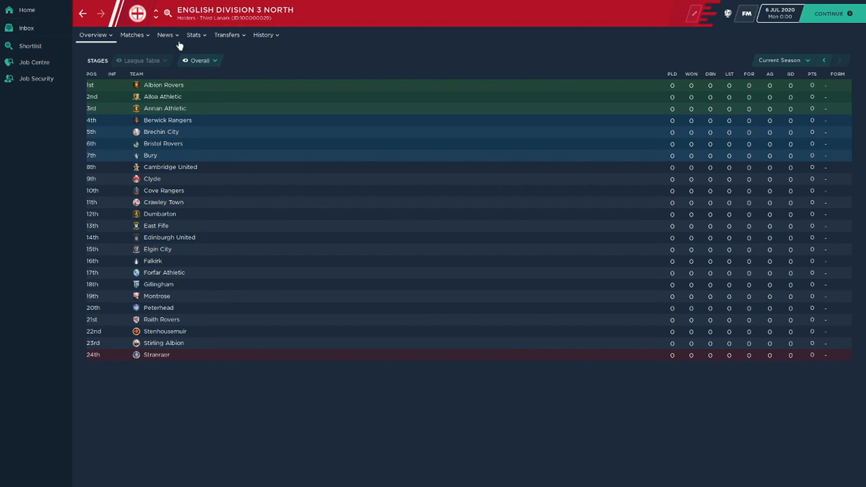
mouse_move(104, 33)
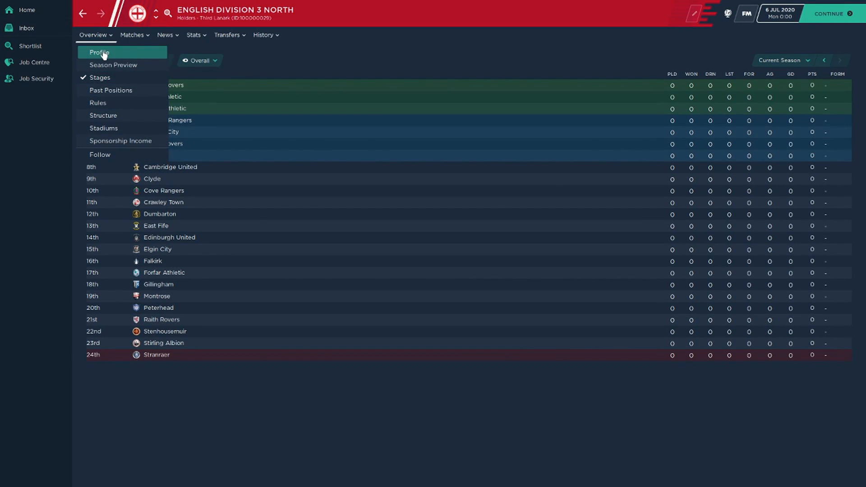
click(100, 52)
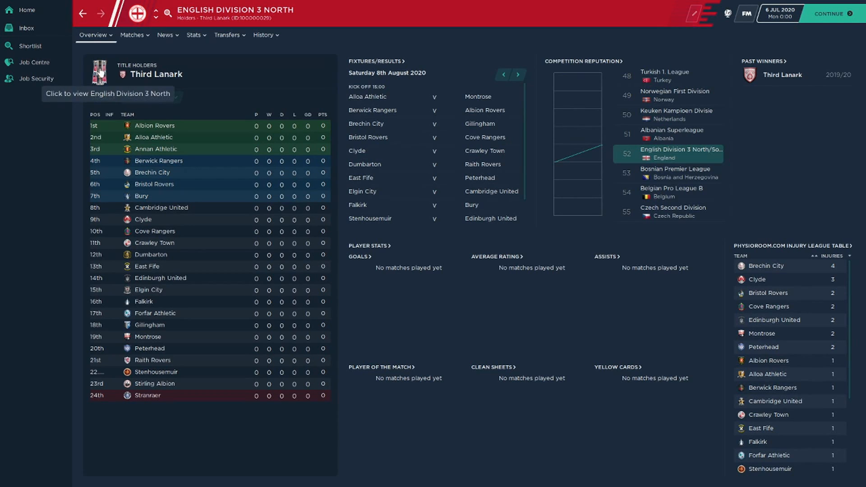
mouse_move(88, 37)
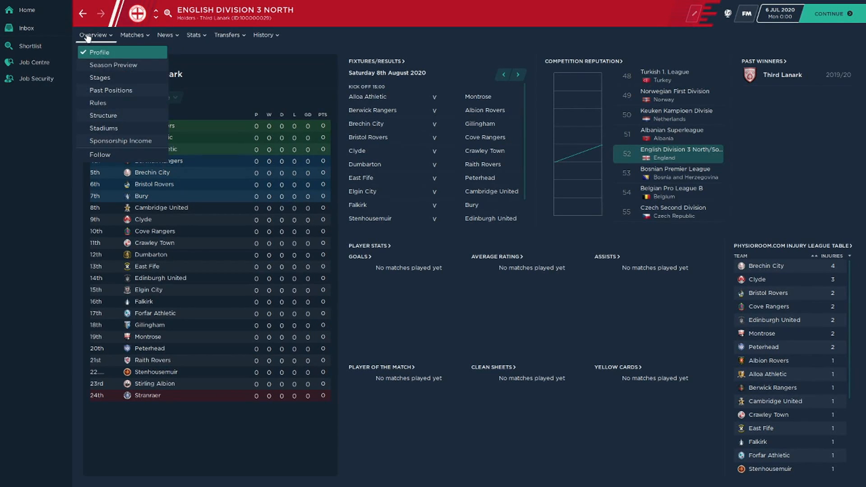
click(96, 75)
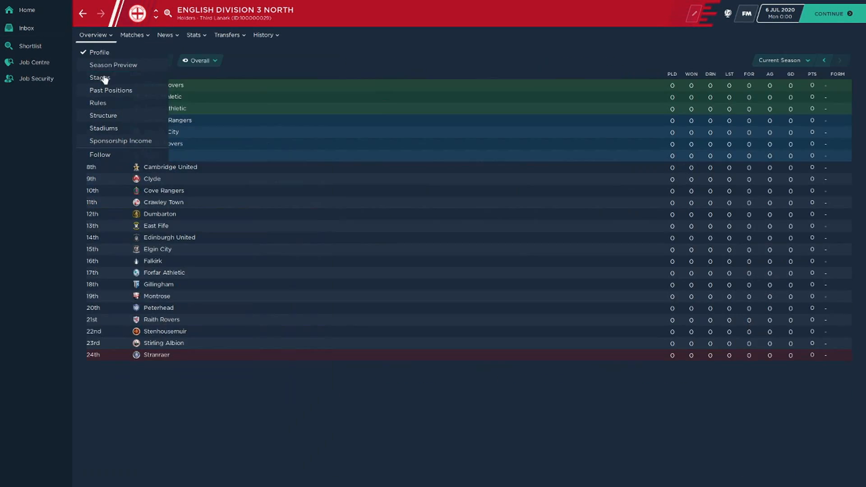
click(824, 60)
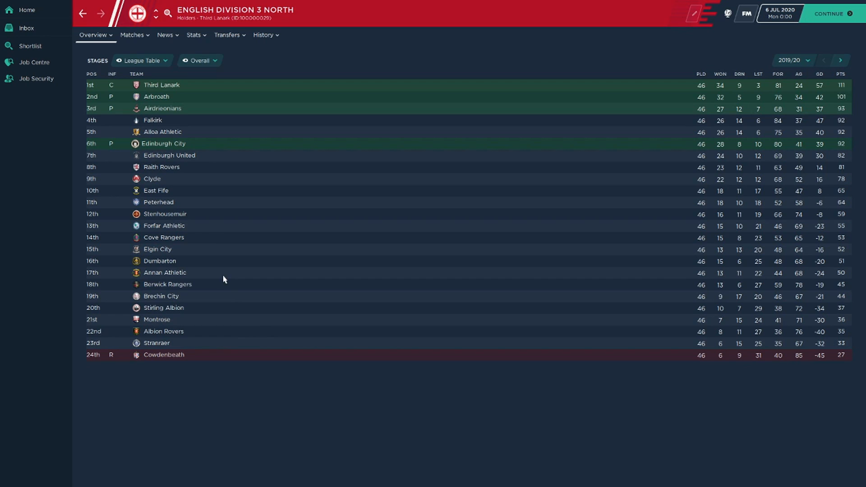
click(156, 18)
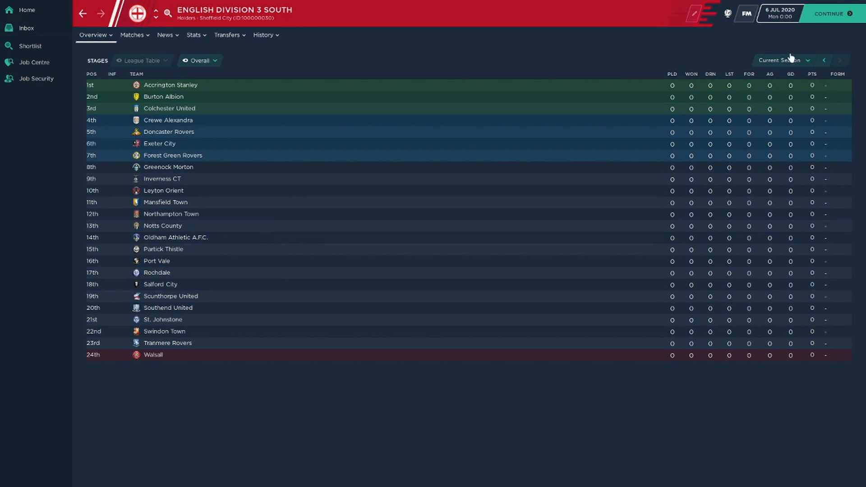
click(823, 60)
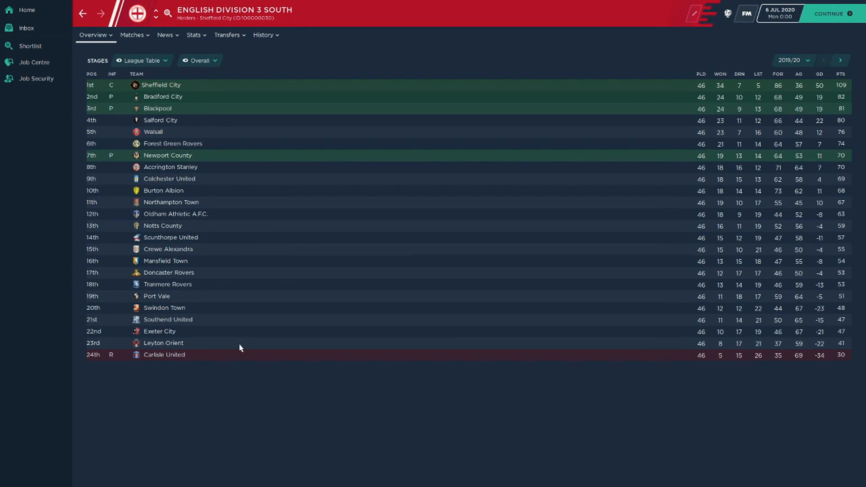
Step: Browse the current-season tables of the lower English divisions down to the English Southern League Premier South
click(157, 18)
click(156, 18)
click(156, 18)
click(157, 18)
click(155, 19)
click(156, 18)
click(156, 18)
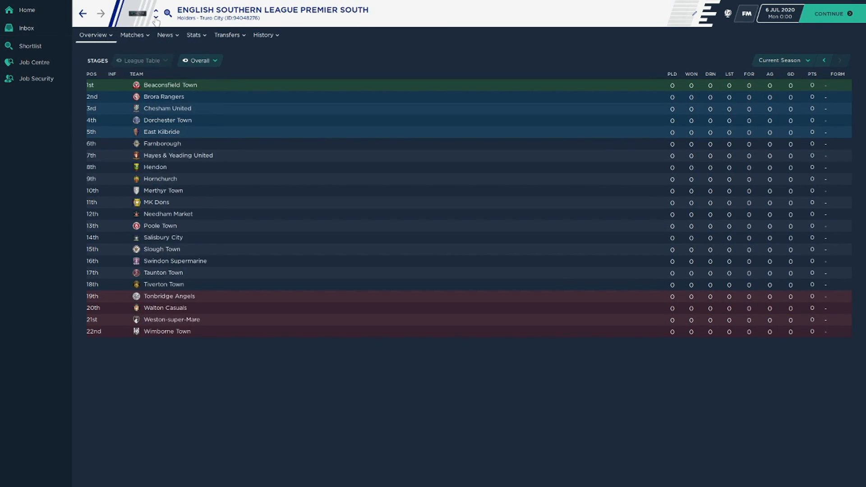
Step: Continue through the regional divisions to view the English Far North Division 1 East and Division 1 West tables
click(156, 19)
click(156, 18)
click(156, 18)
click(156, 18)
click(156, 18)
click(156, 19)
click(156, 19)
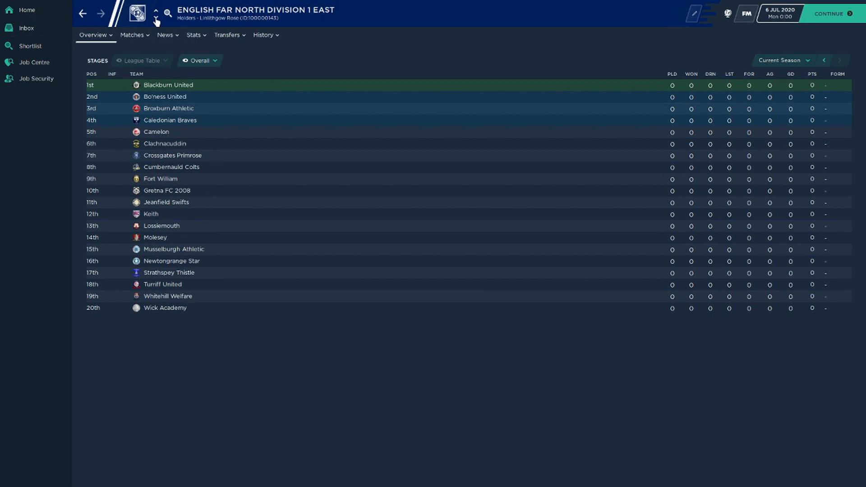
click(156, 18)
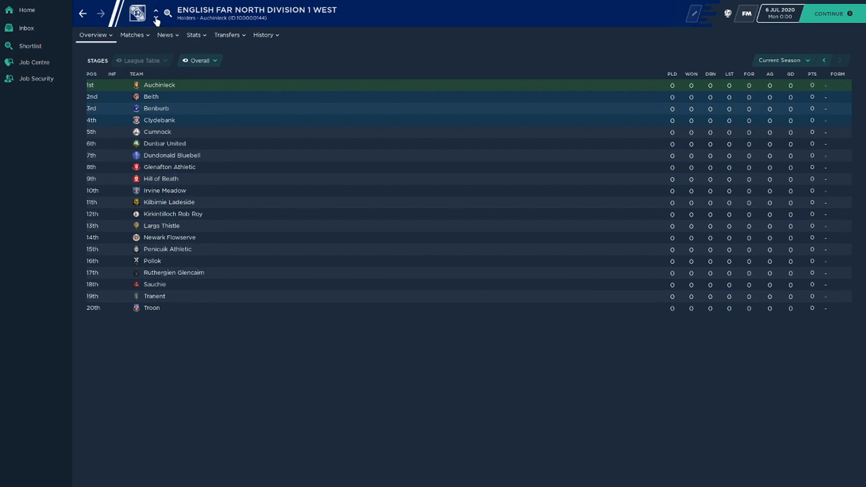
Step: View the current-season tables of English Northern League Division 1, English NW Counties Premier and English Spartan South Mids Prem
click(156, 18)
click(156, 18)
click(156, 18)
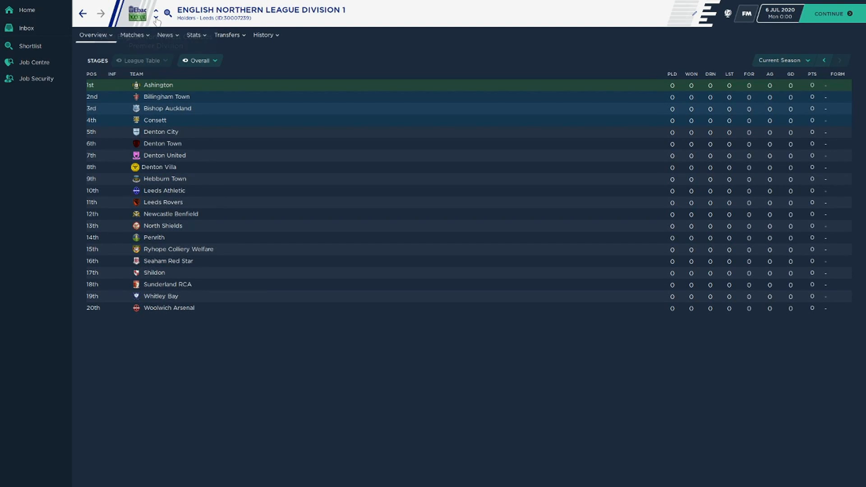
click(156, 18)
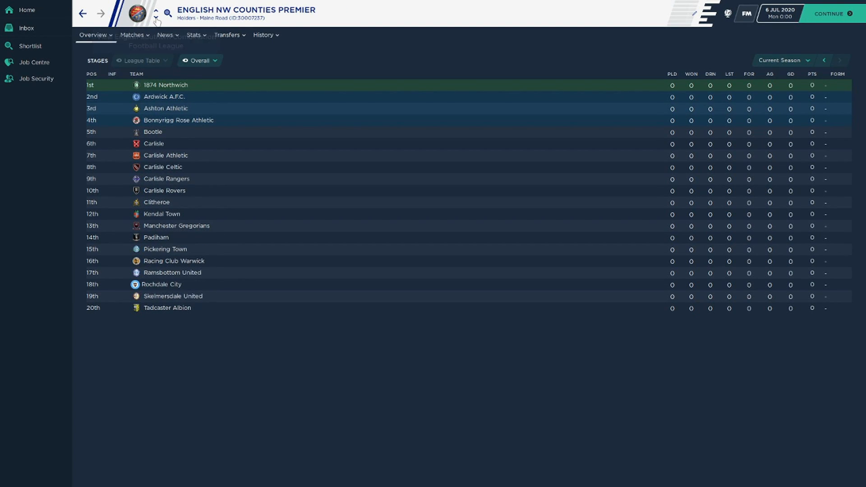
click(156, 18)
click(156, 18)
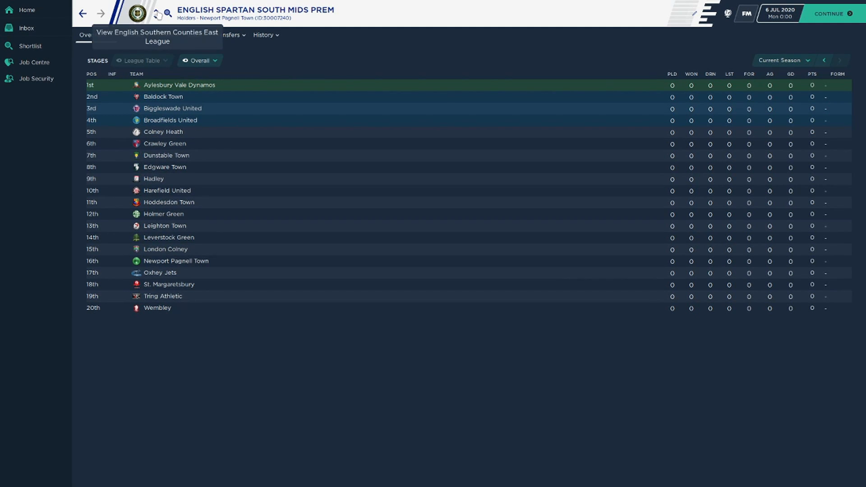
Step: Browse past the remaining leagues to the English cups, from the Community Shield through the Bood Champions Cup and League Trophy to the Cup Winners Cup
click(156, 11)
click(156, 19)
click(156, 19)
click(155, 19)
click(156, 19)
click(156, 19)
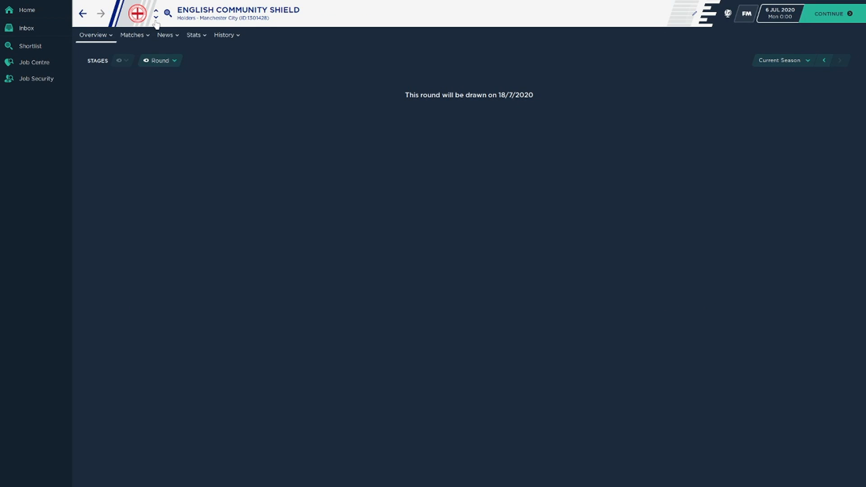
click(156, 19)
click(156, 19)
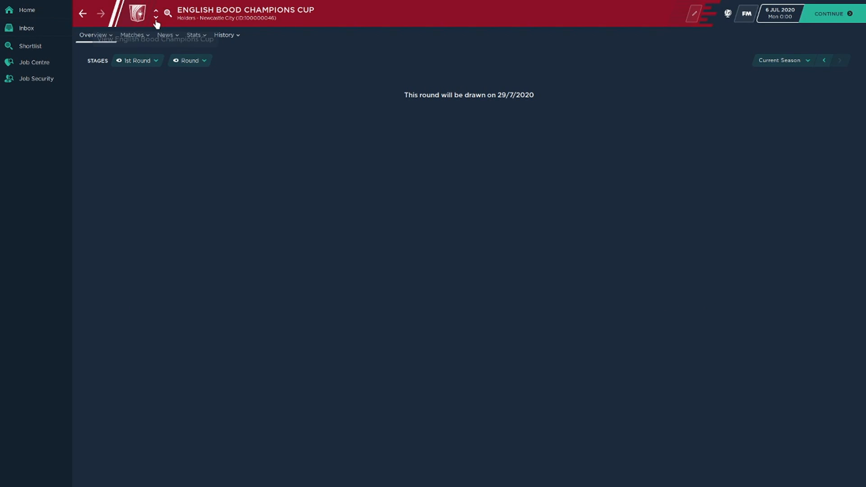
click(156, 19)
click(156, 19)
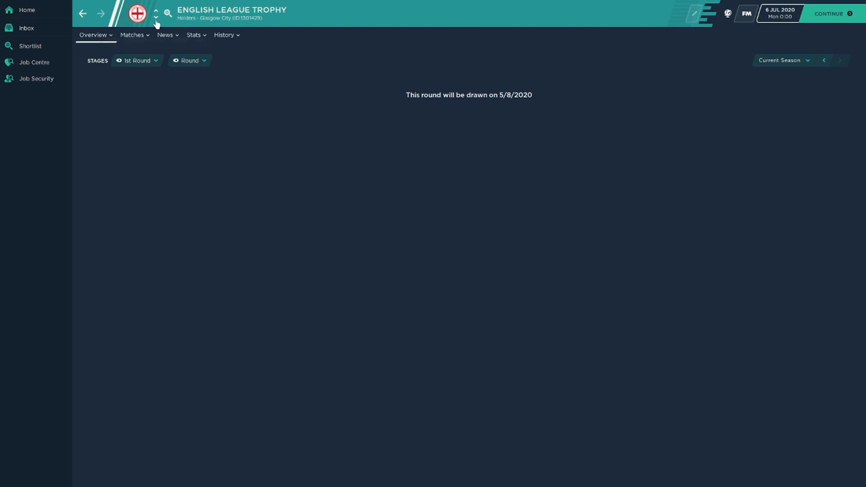
click(156, 19)
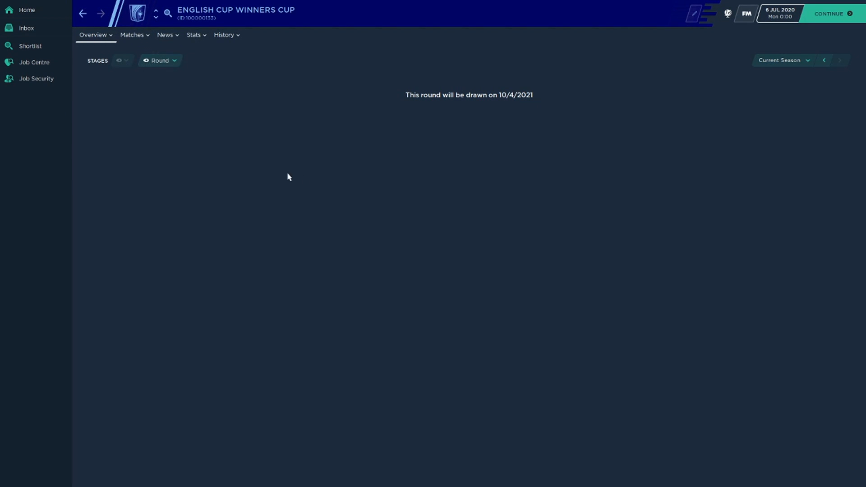